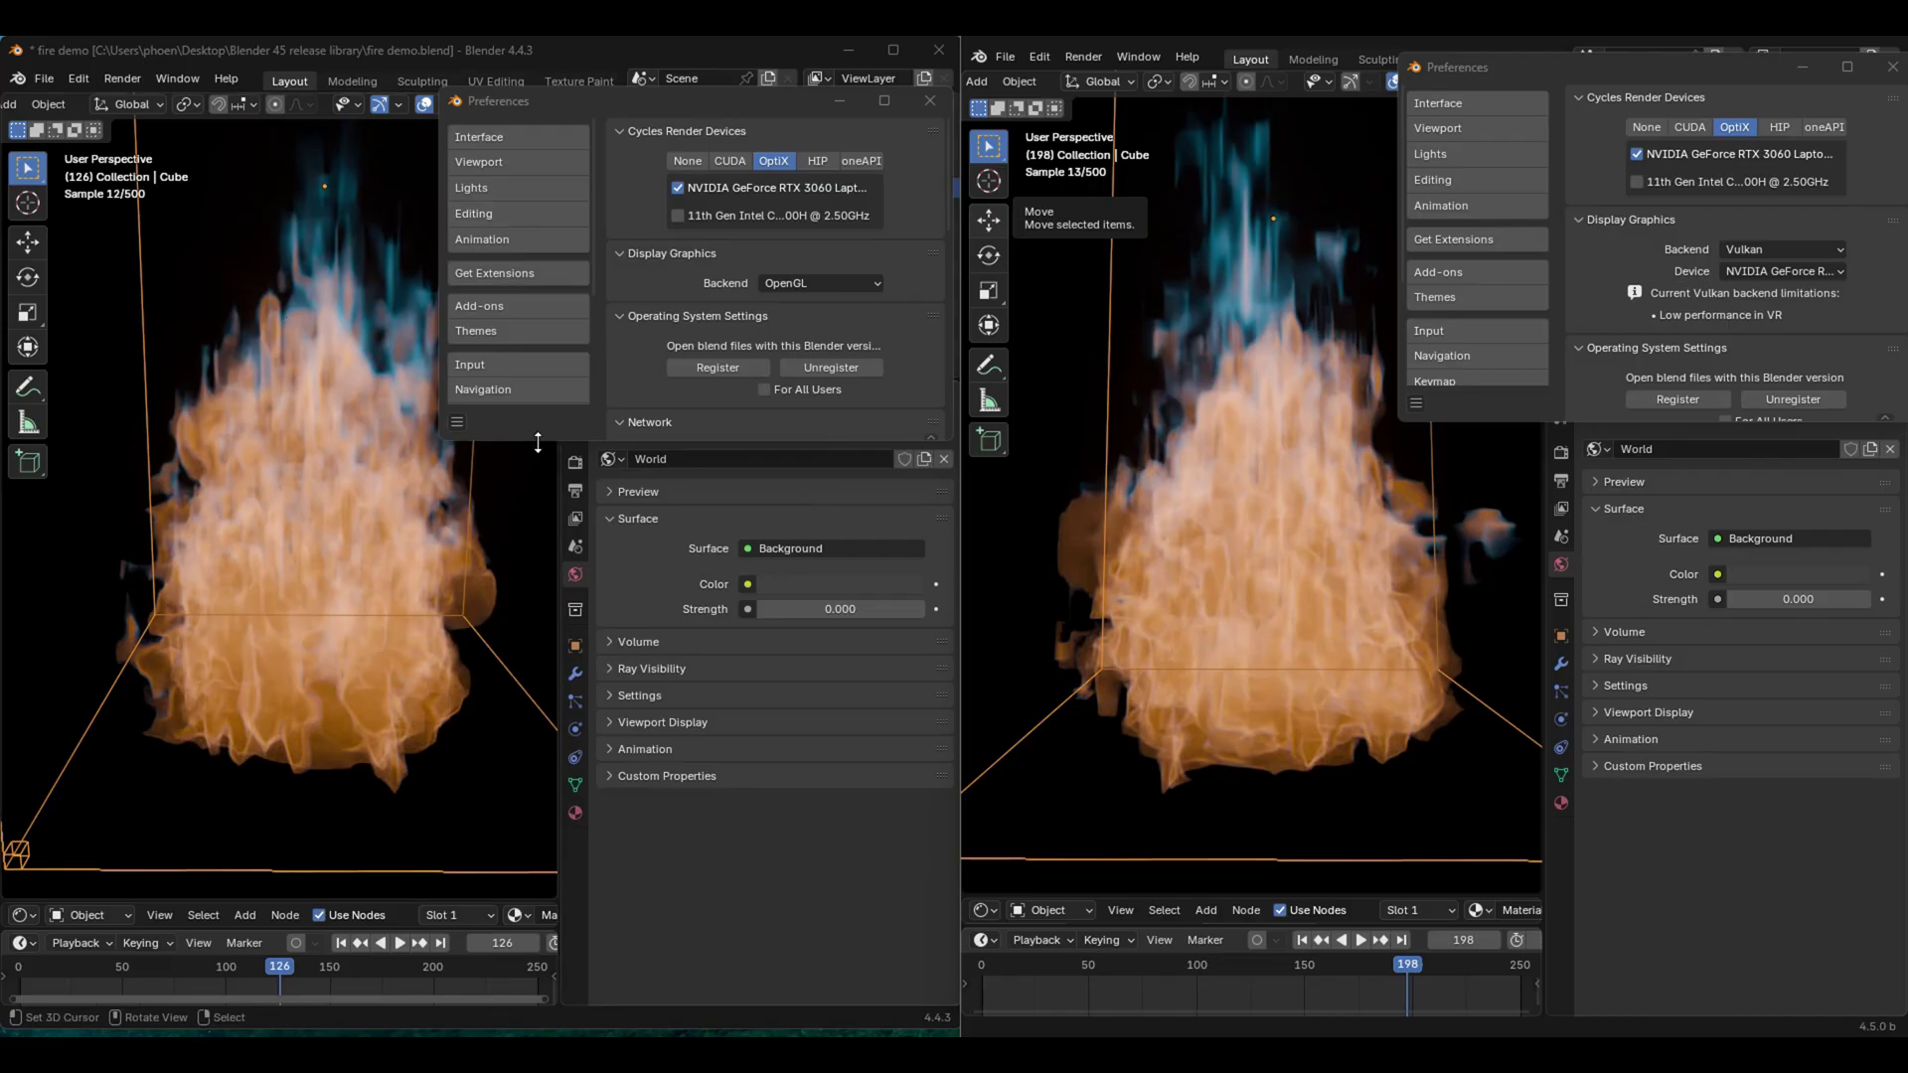
Play the fire simulation in Blender 4.4.3, pause it, then jump to frame 71.
left_click_drag(538, 443, 544, 461)
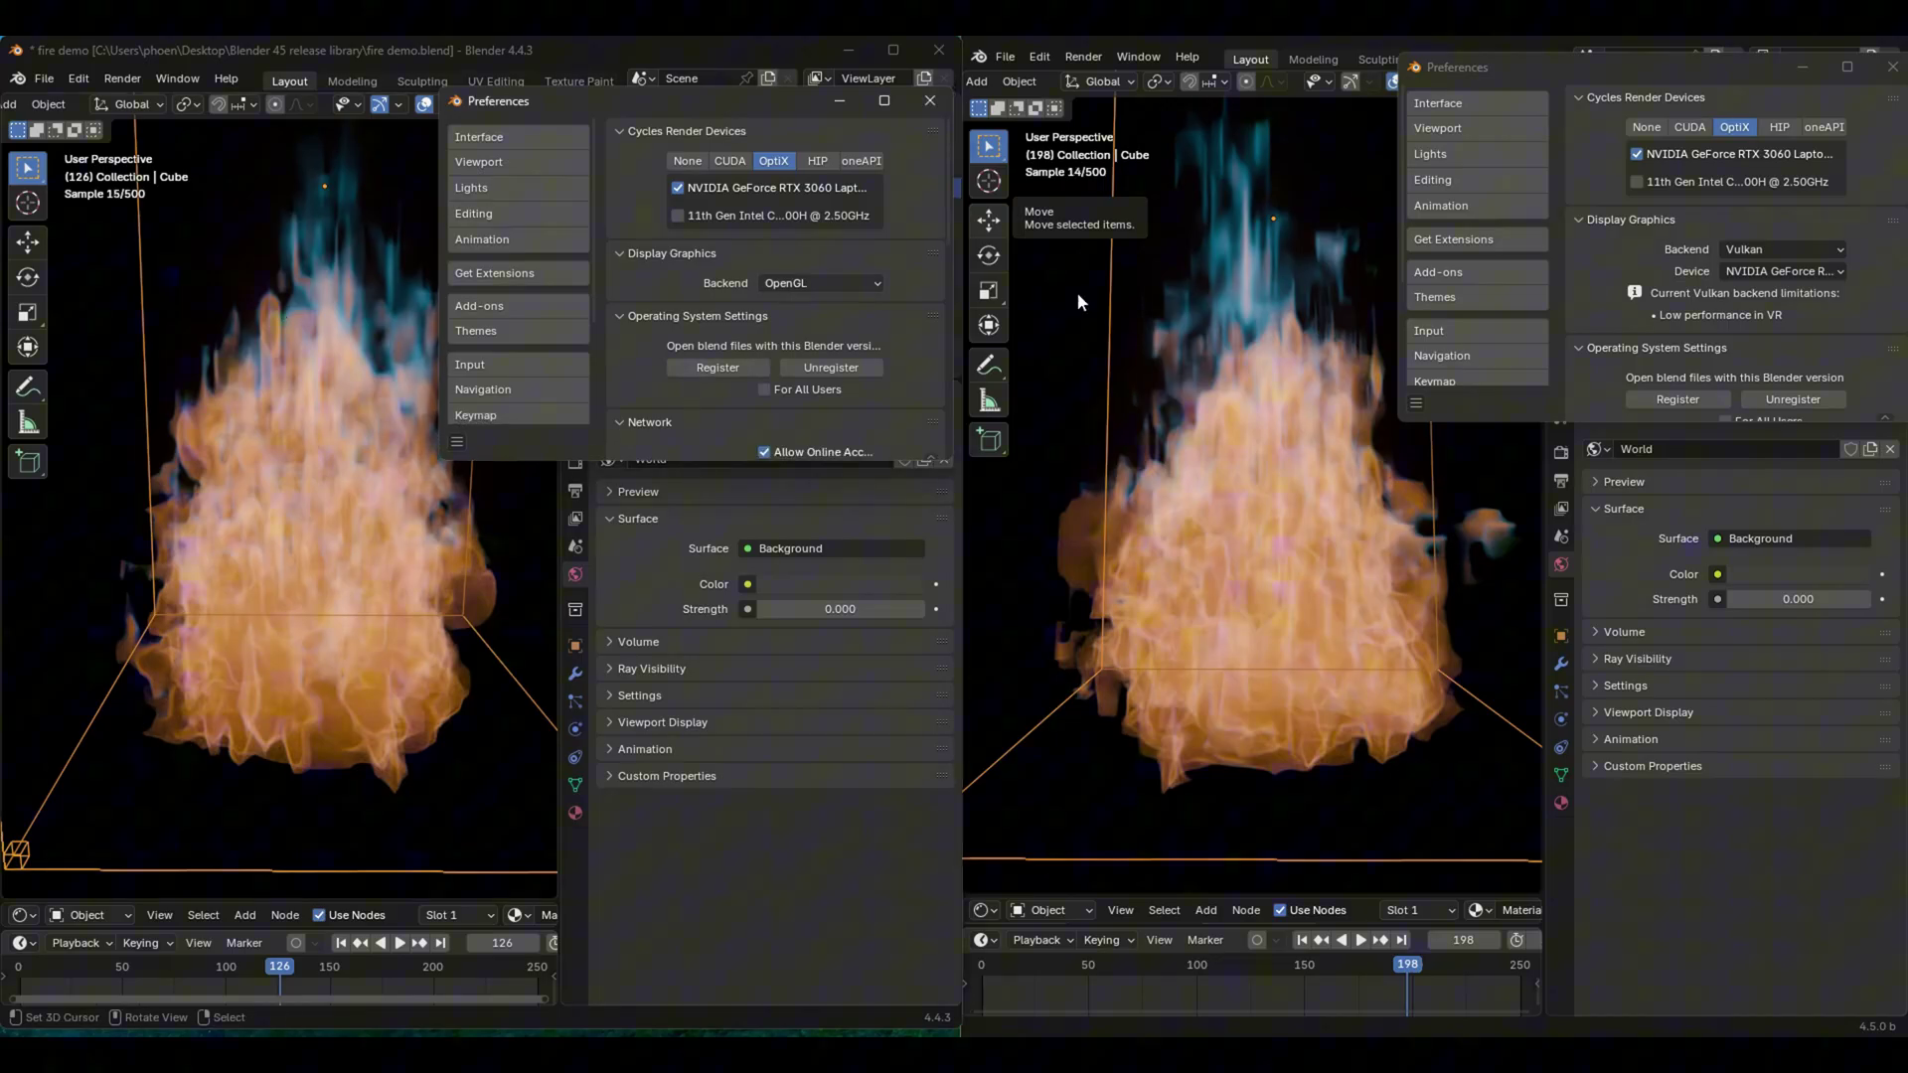
left_click(399, 943)
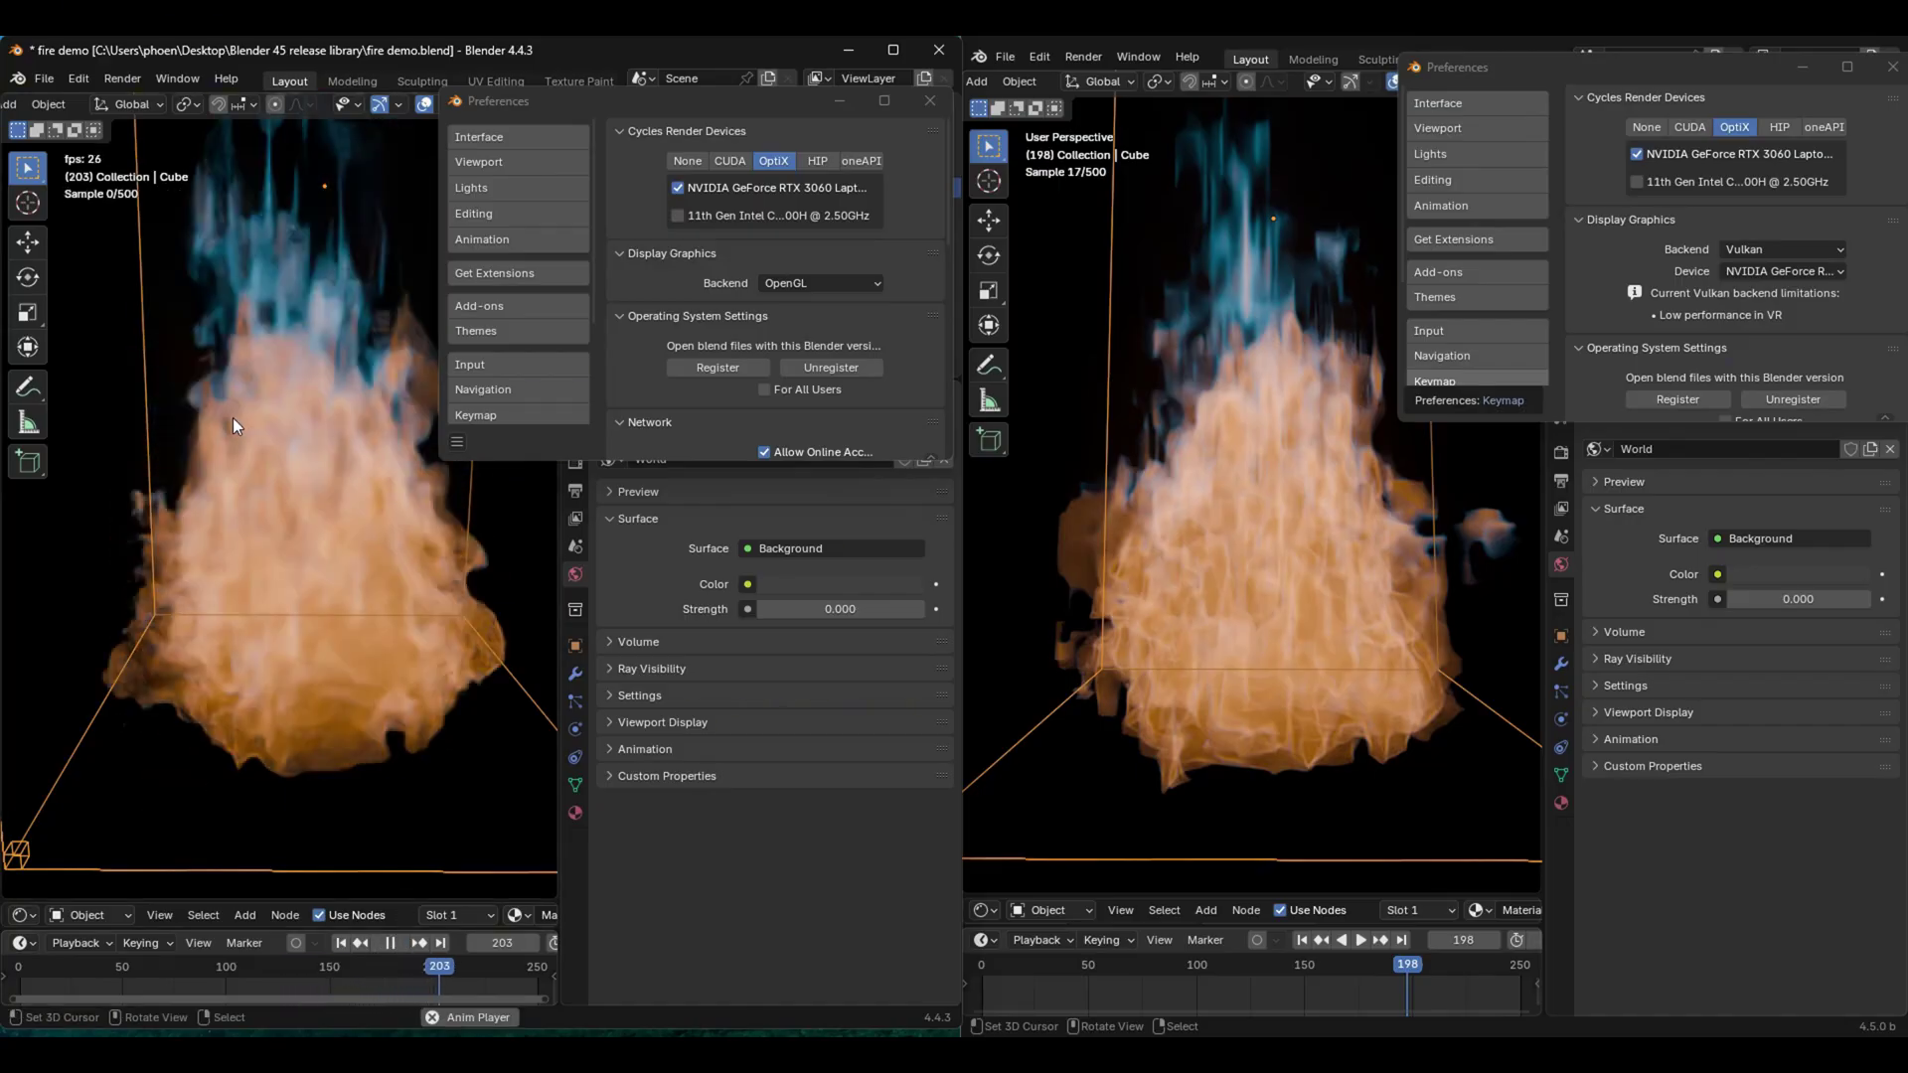
left_click(390, 943)
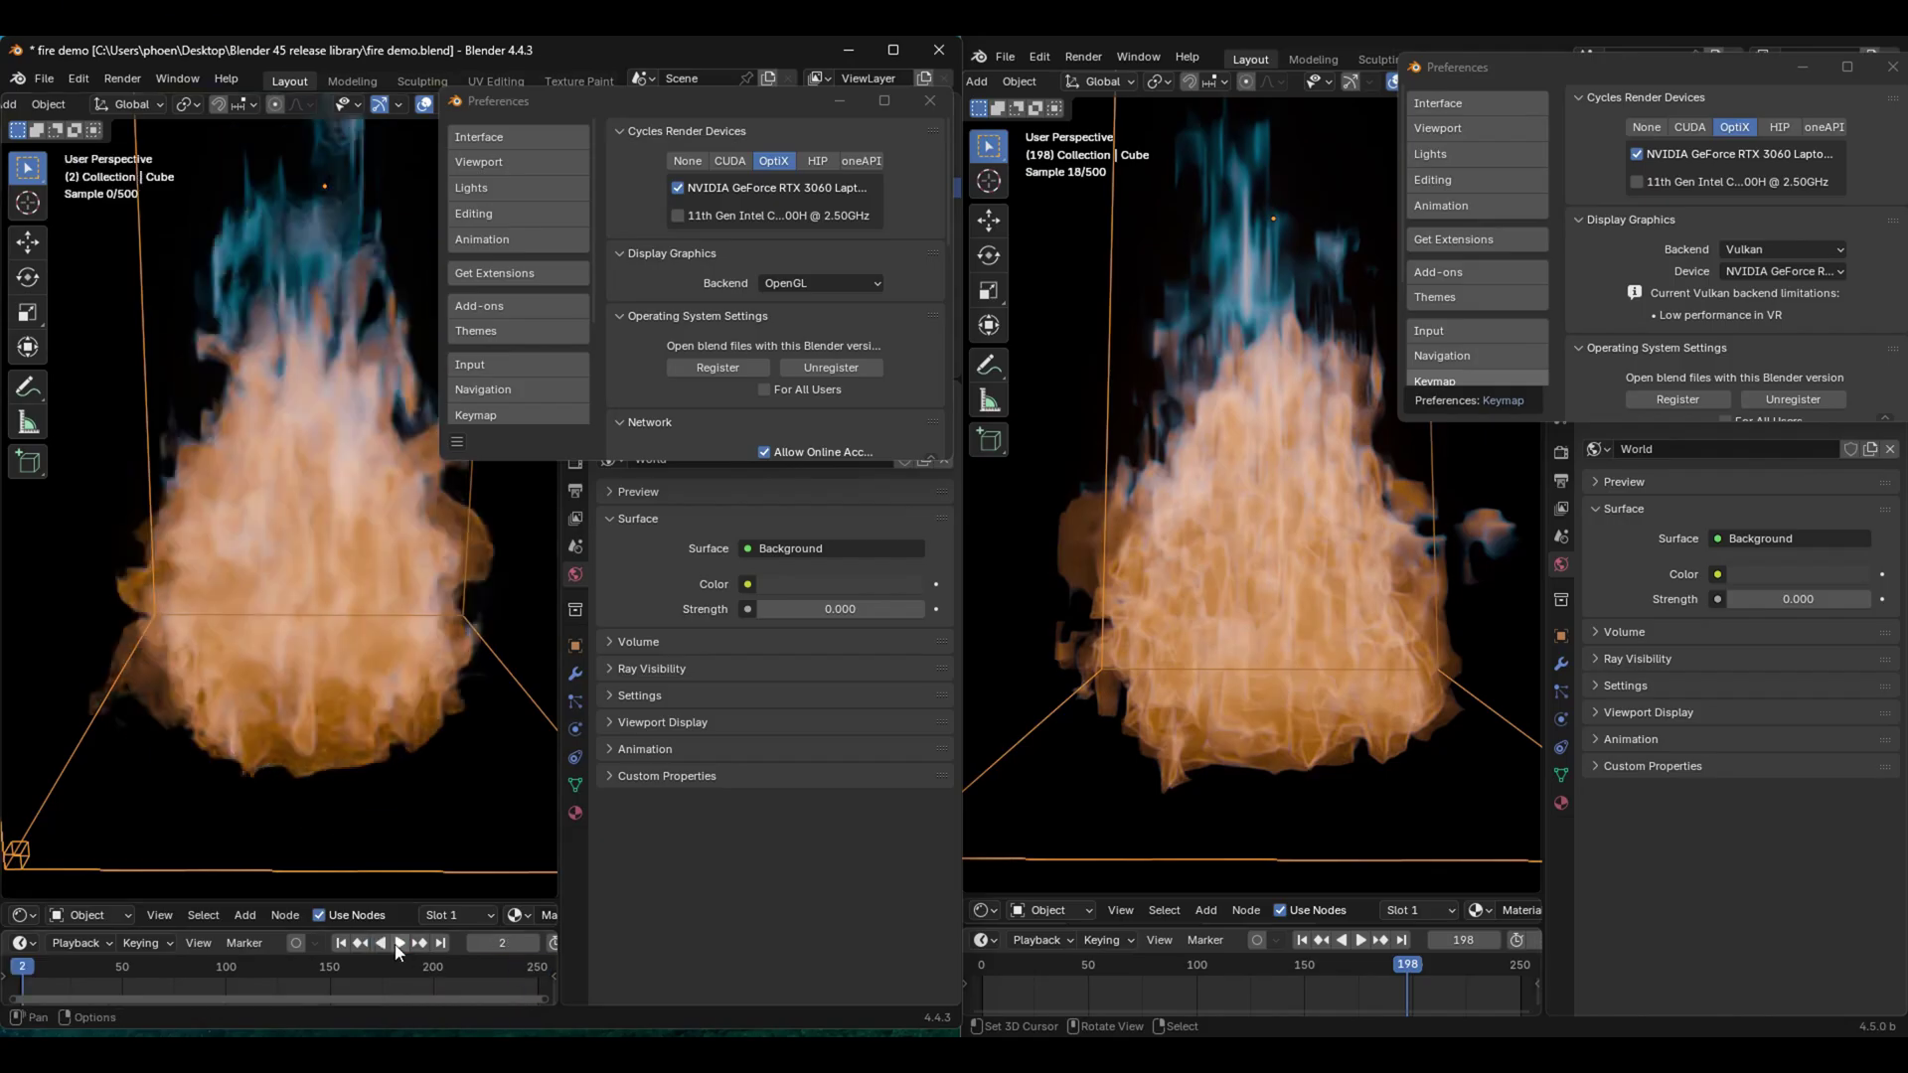
left_click(165, 979)
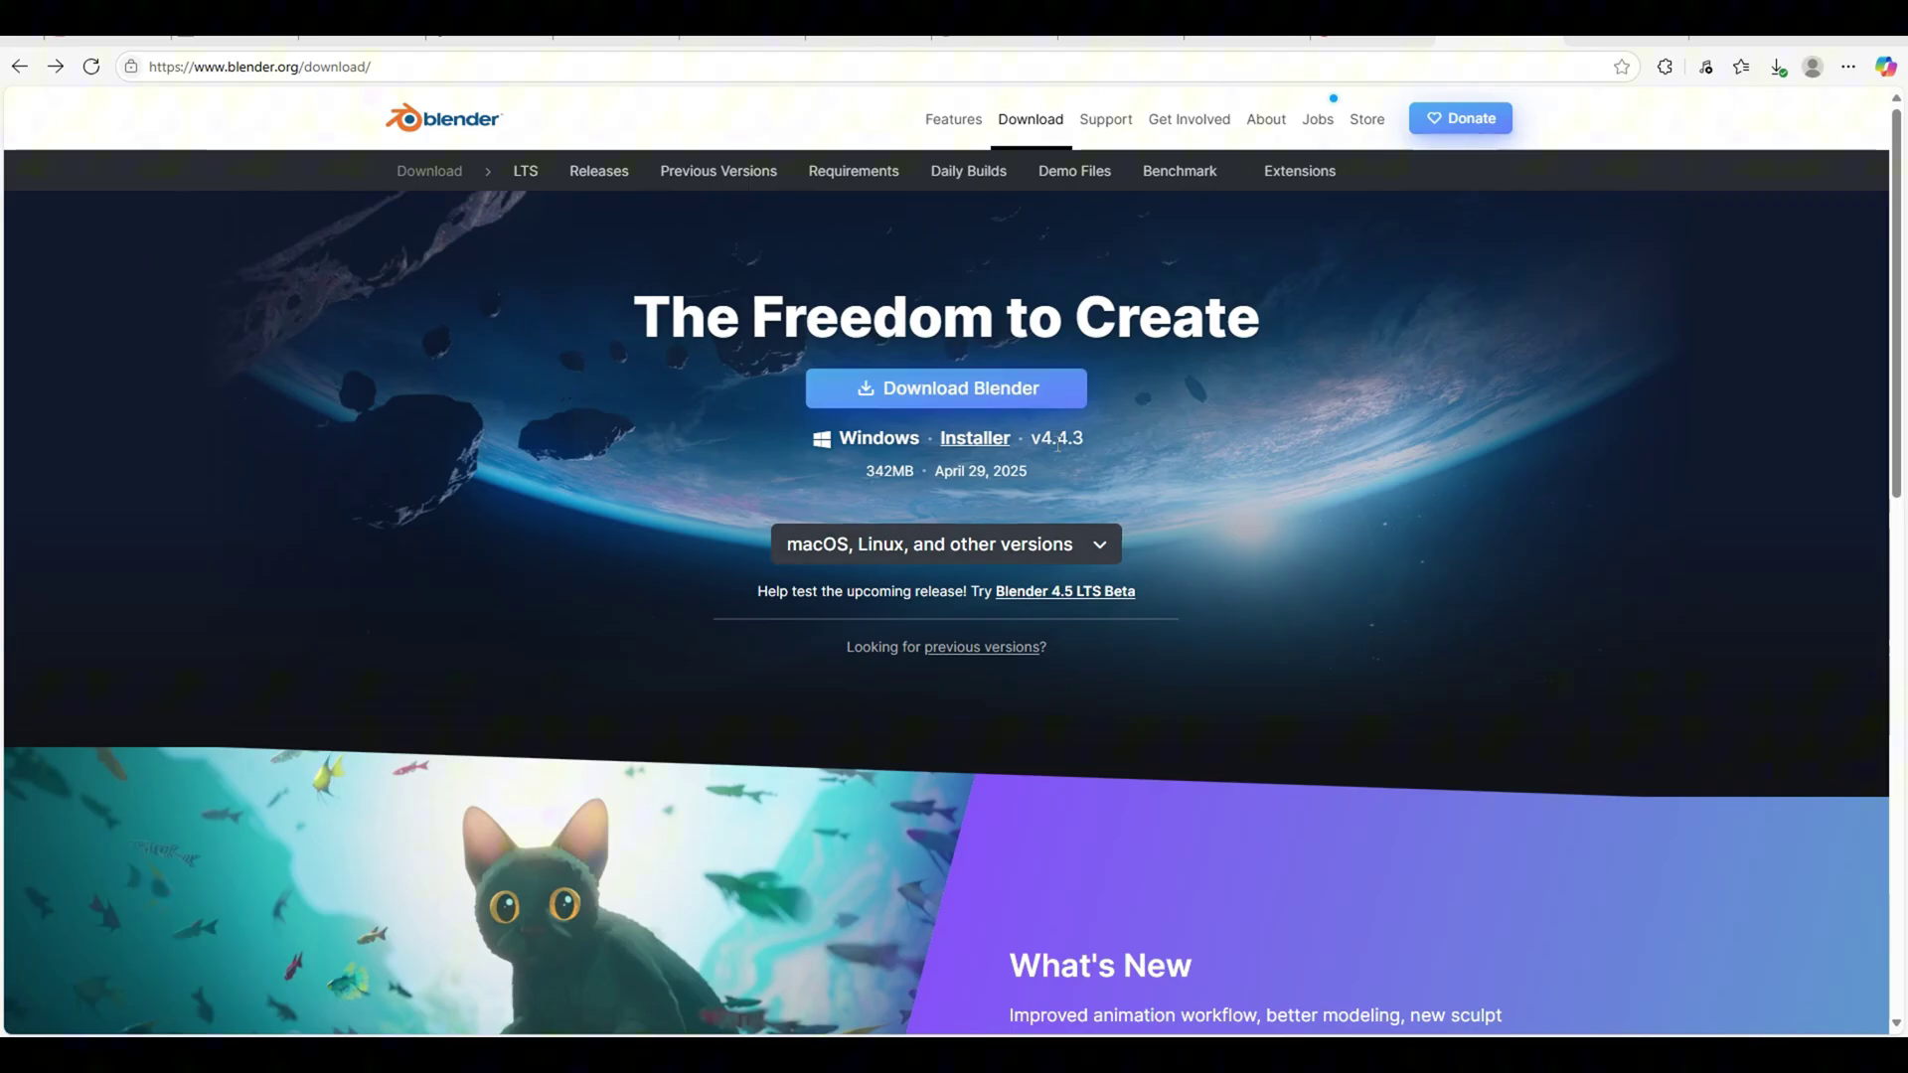
Open the Blender 4.5 LTS Beta daily builds page and list its macOS builds.
left_click(1067, 594)
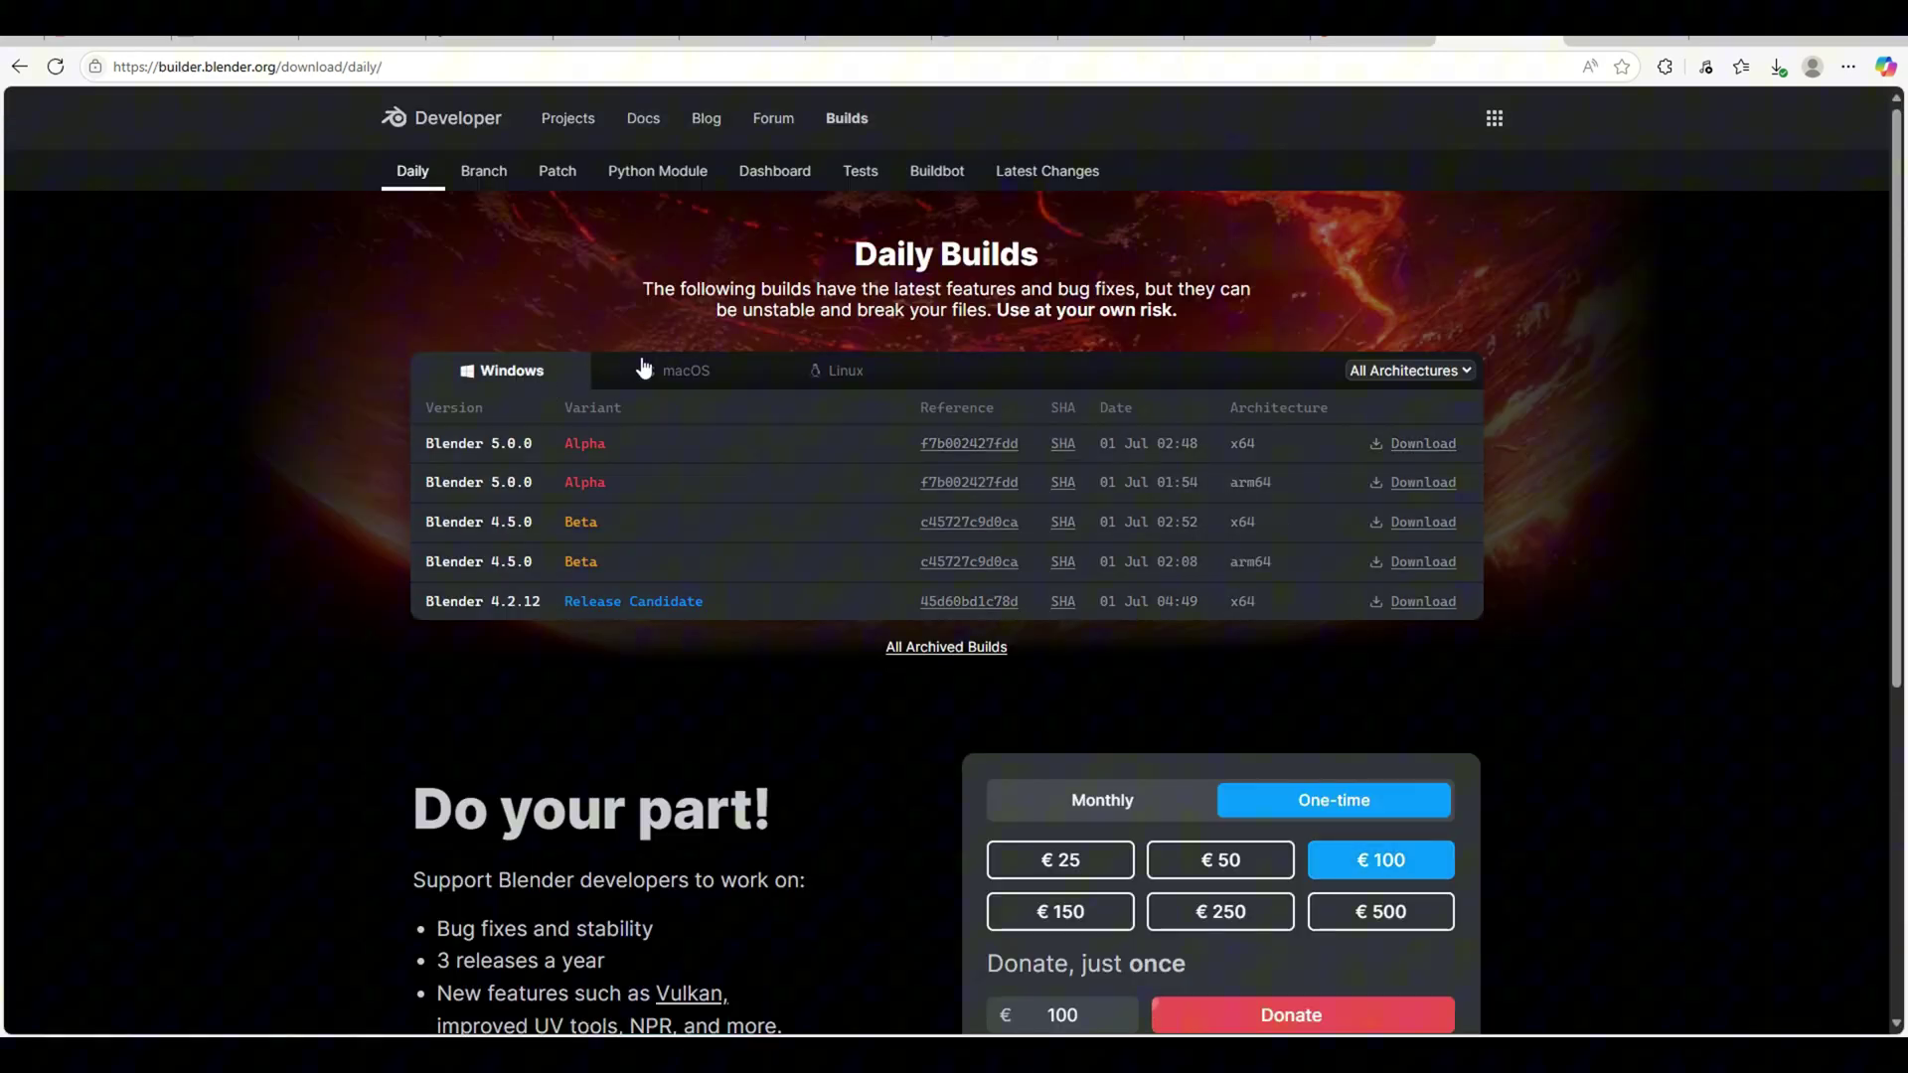
left_click(677, 373)
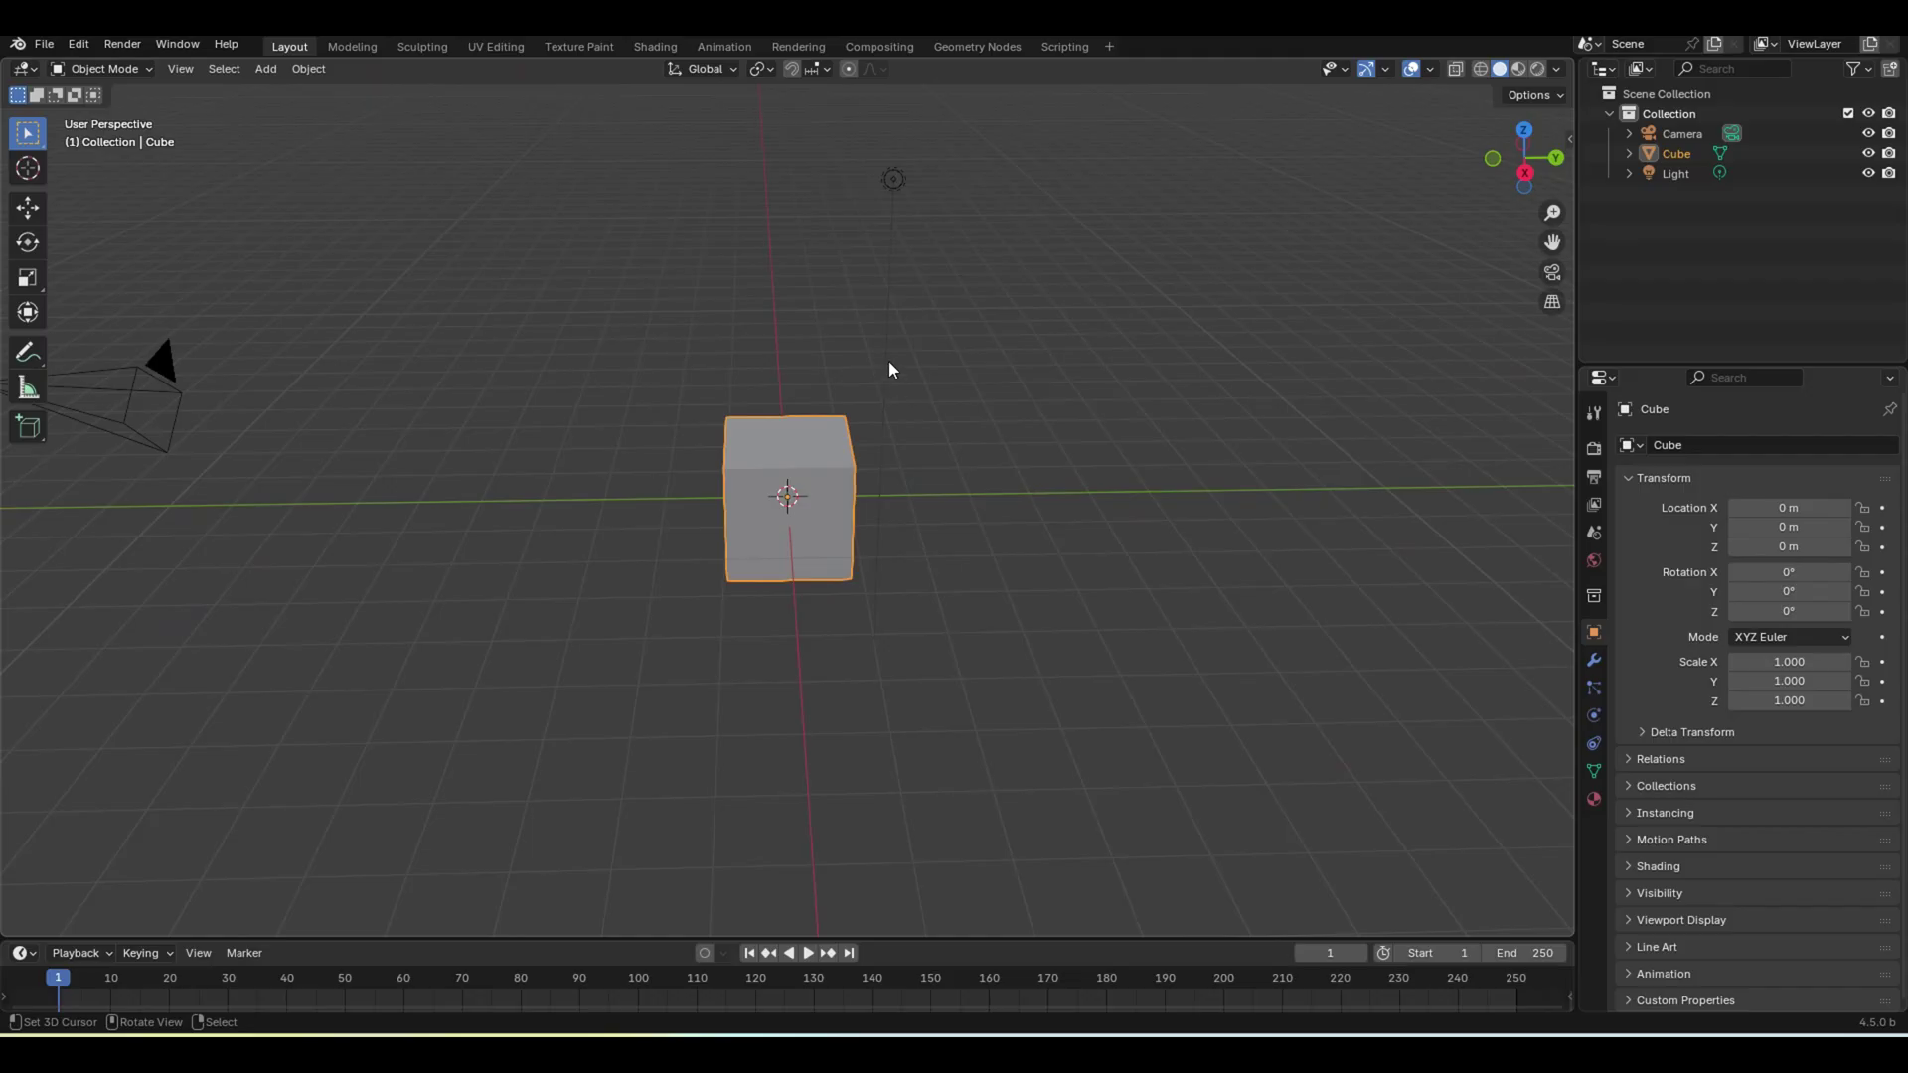
middle_click_drag(895, 365, 937, 349)
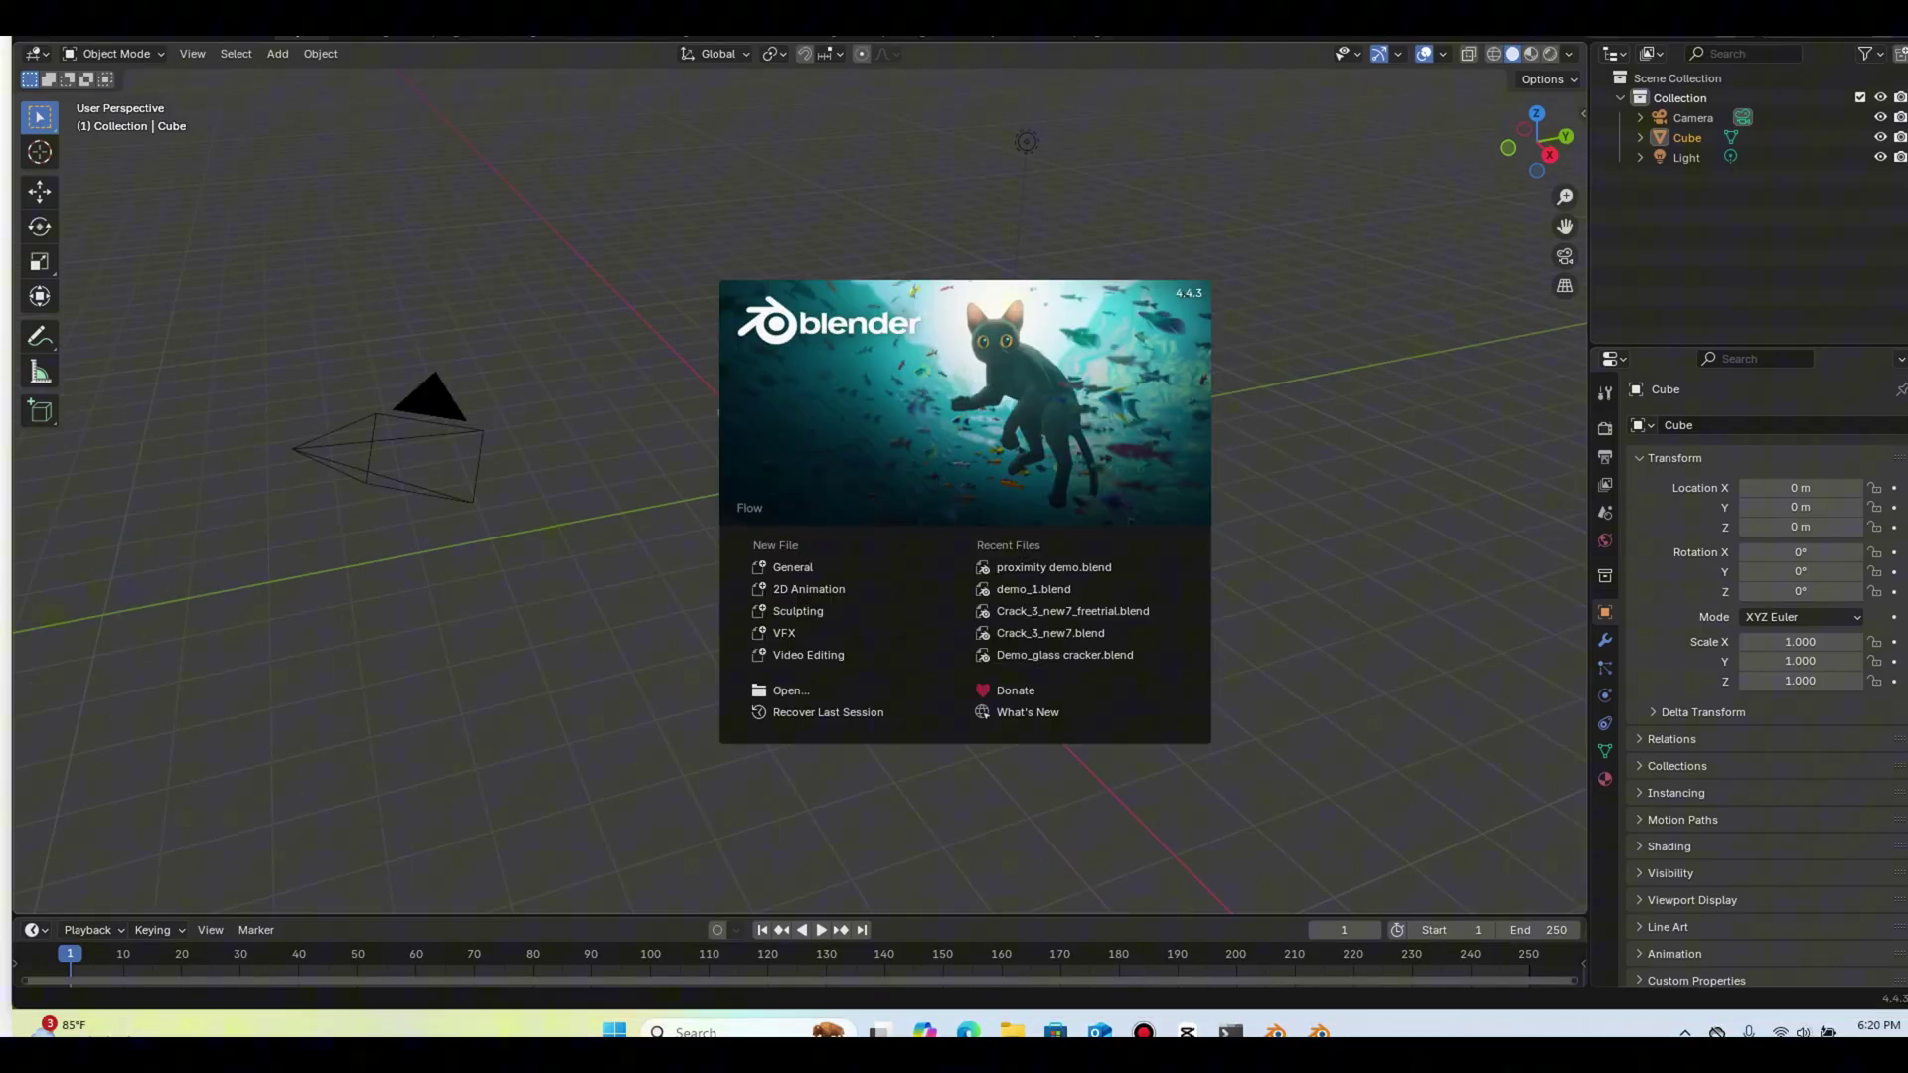
Snap Blender 4.4.3 to the left half and 4.5 to the right, closing the splash screen.
key("super+Left")
key("Return")
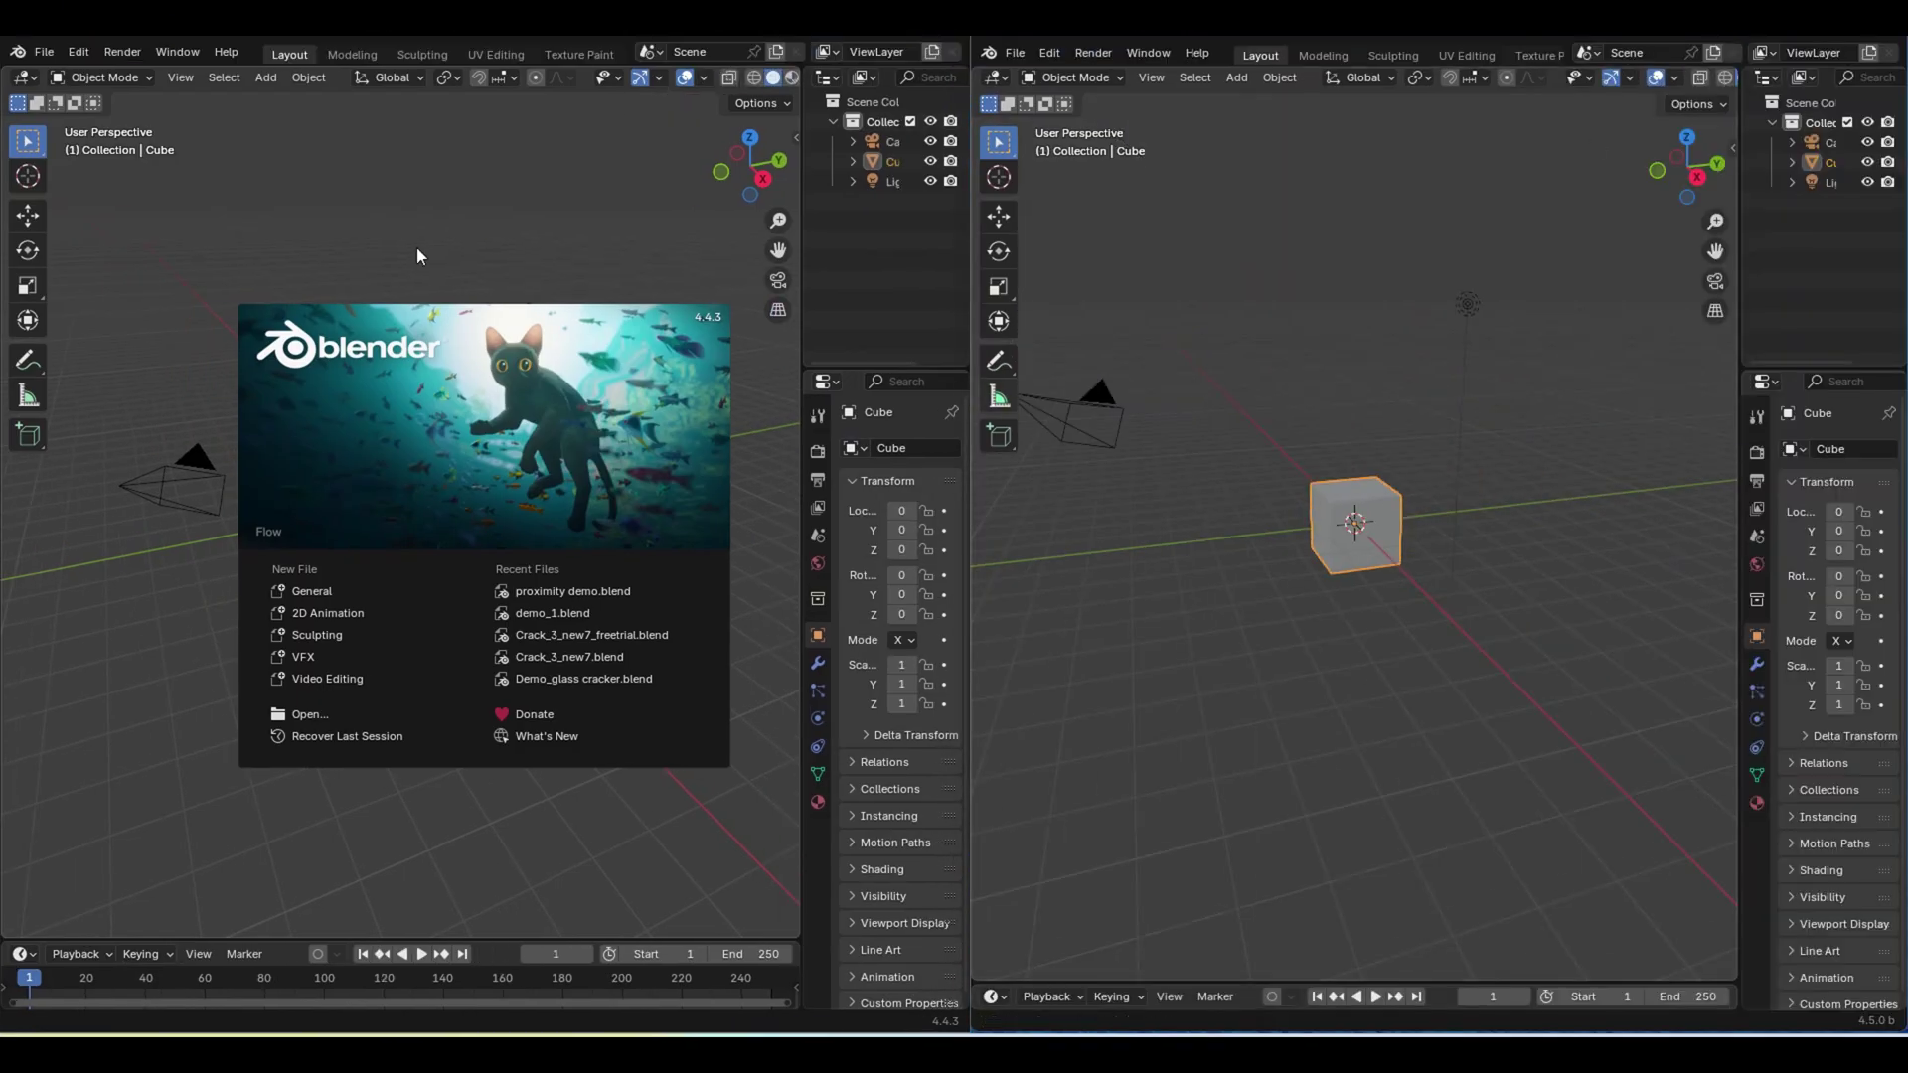
left_click(416, 248)
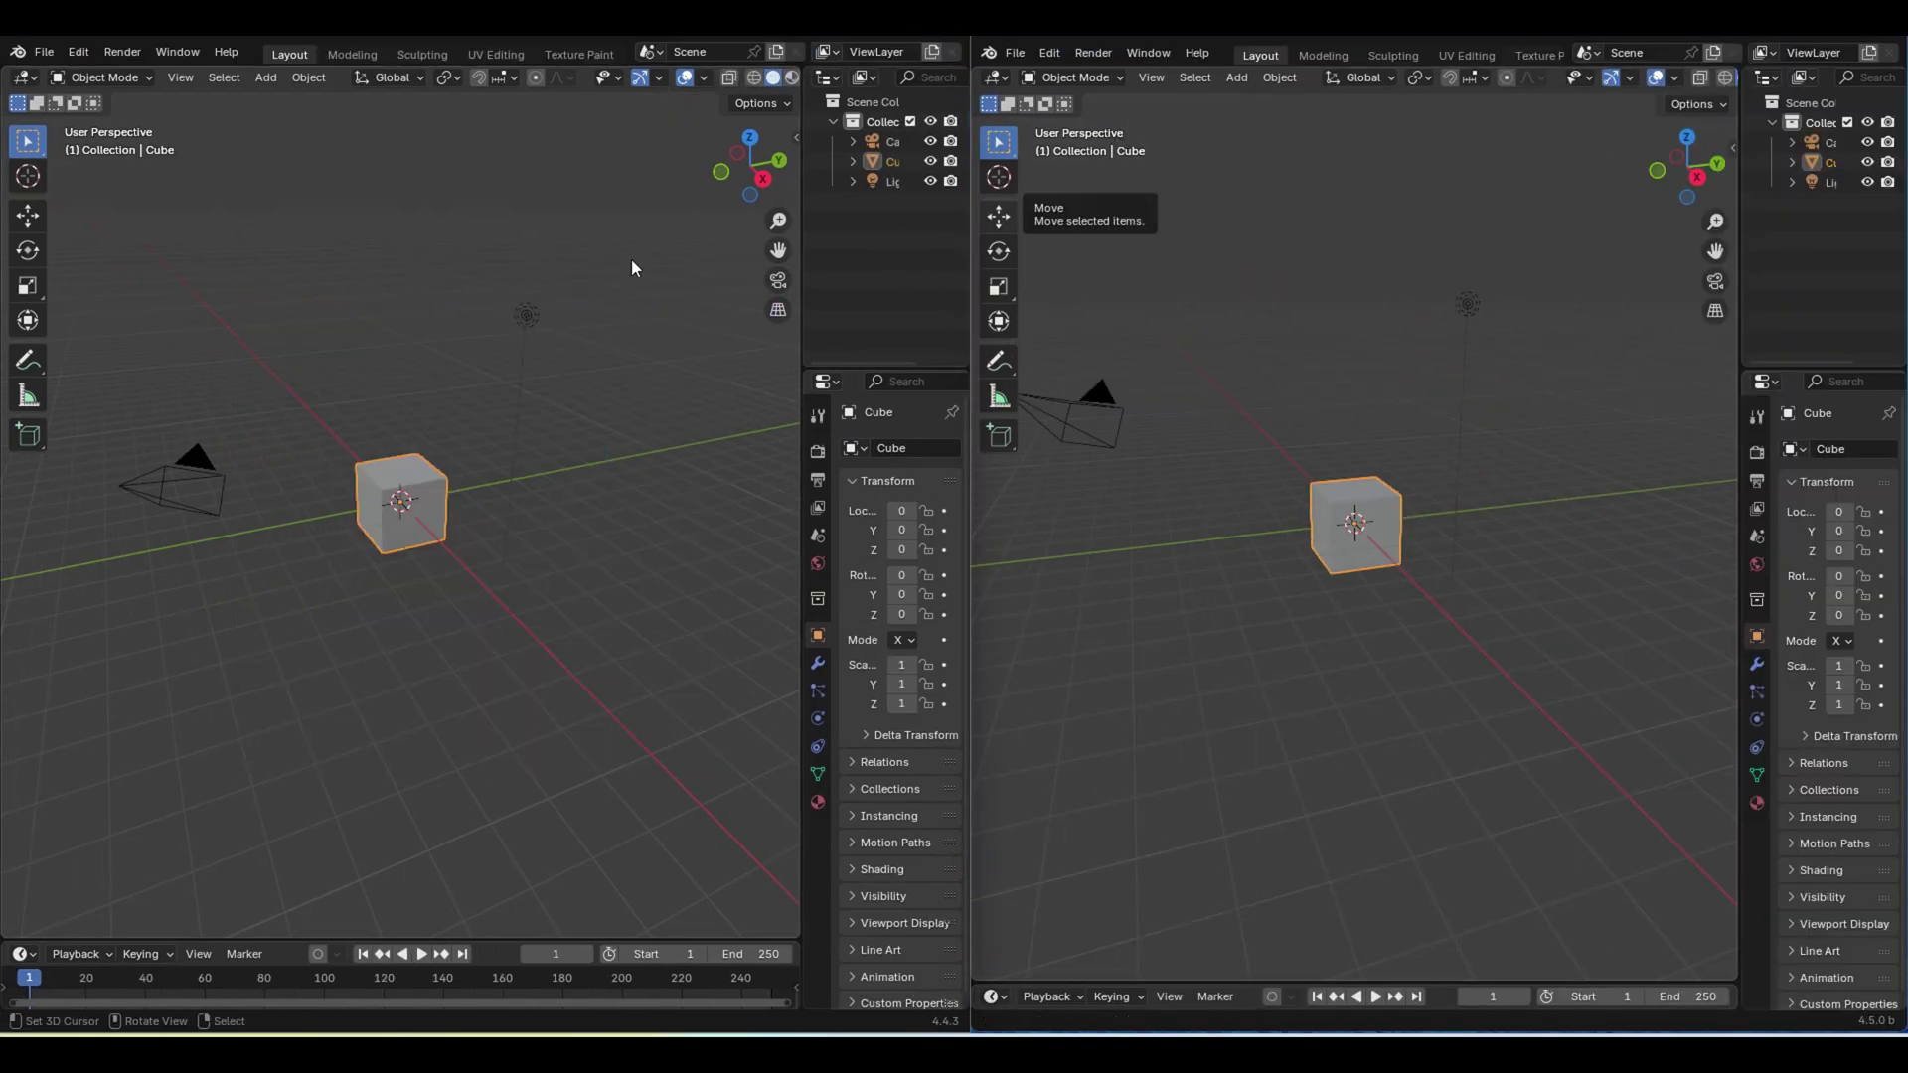
middle_click_drag(610, 265, 352, 270)
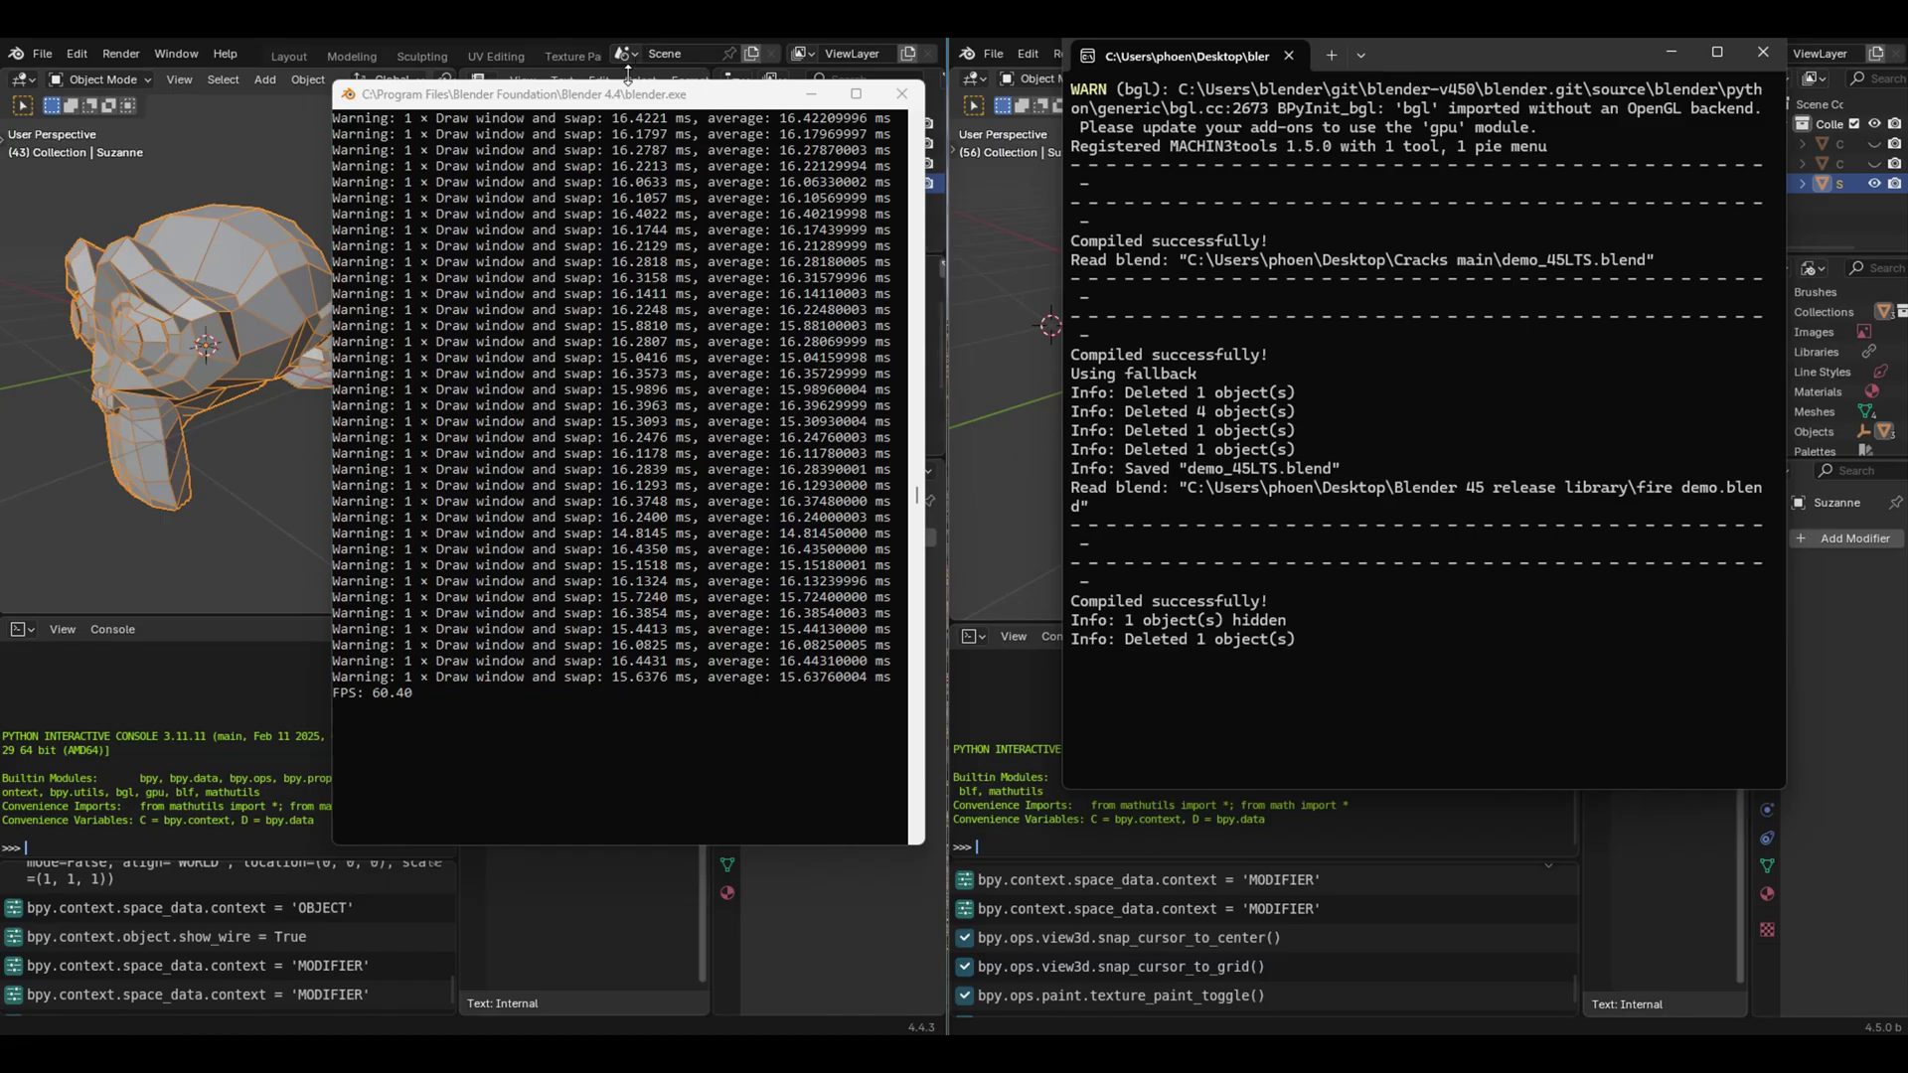
Drag the 4.4 and 4.5 system console windows into position over the Blender windows.
left_click_drag(530, 103, 637, 155)
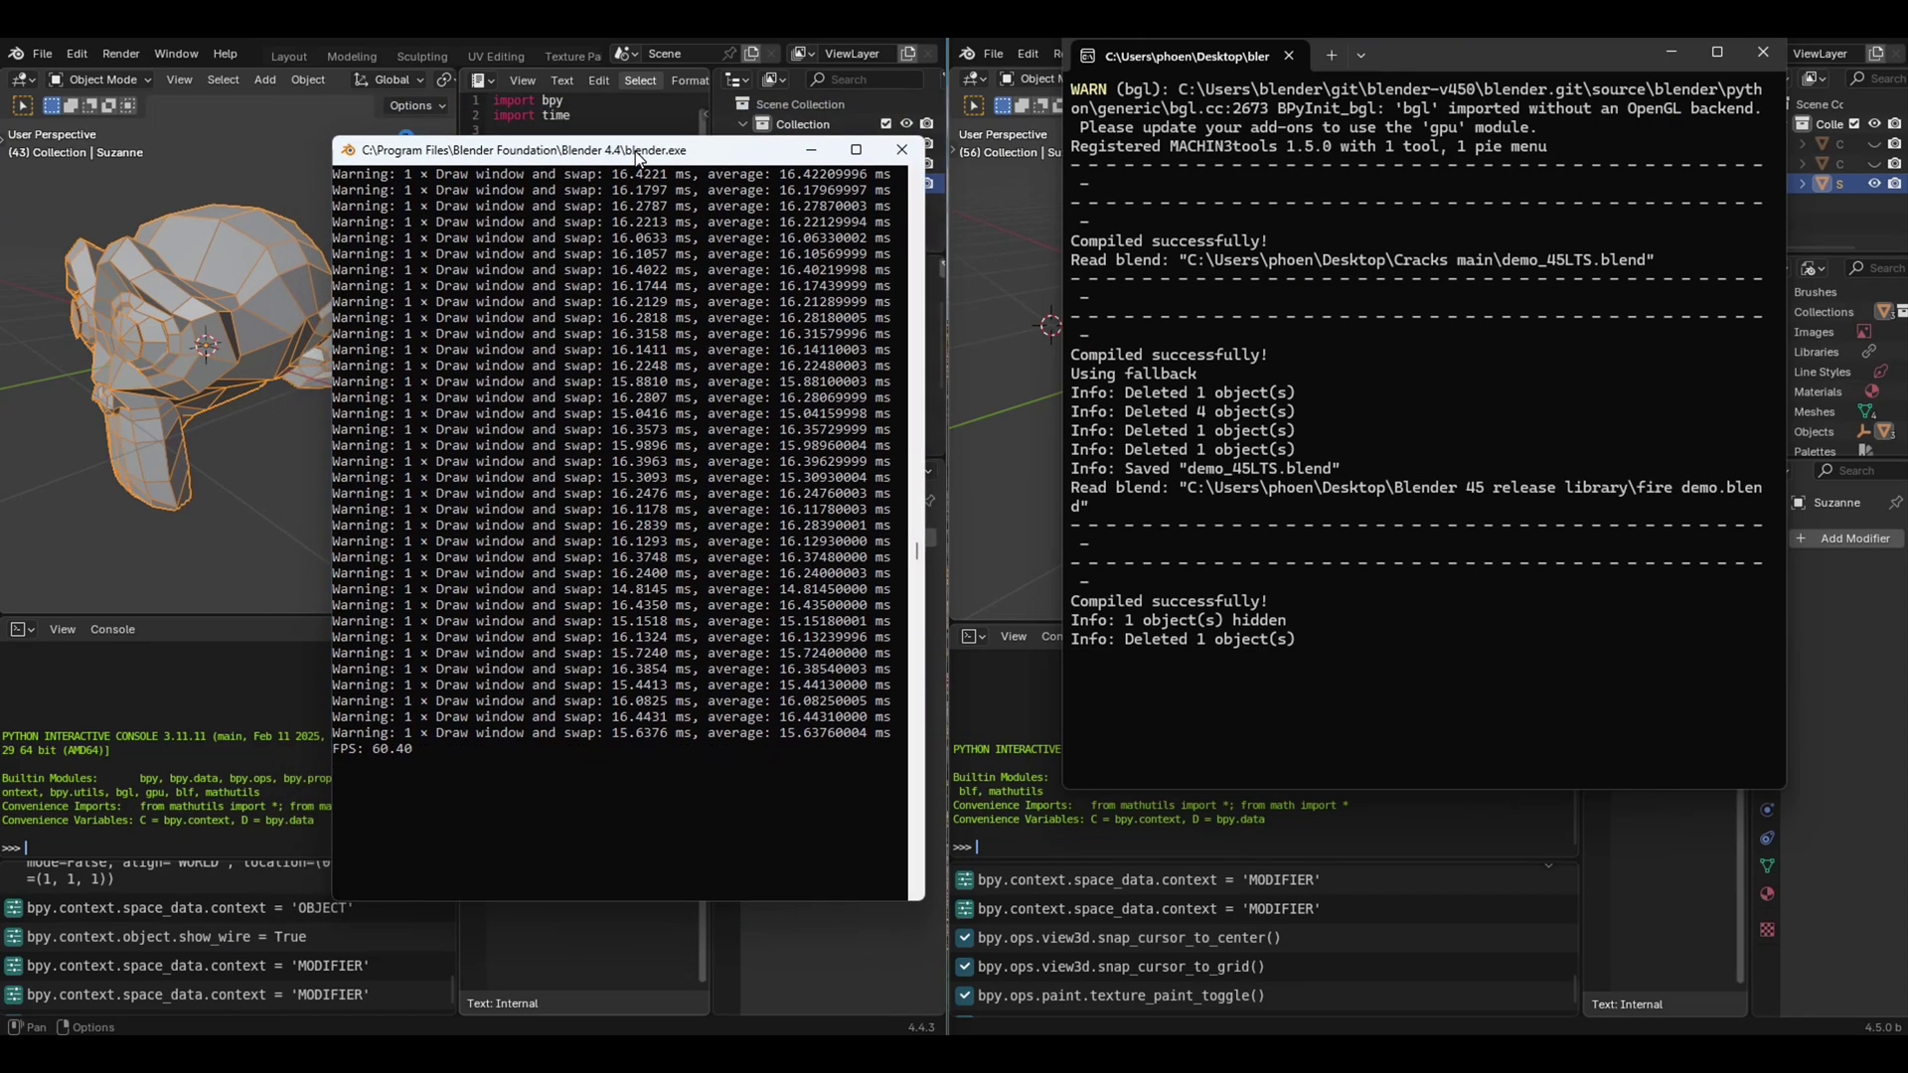
left_click_drag(636, 156, 634, 85)
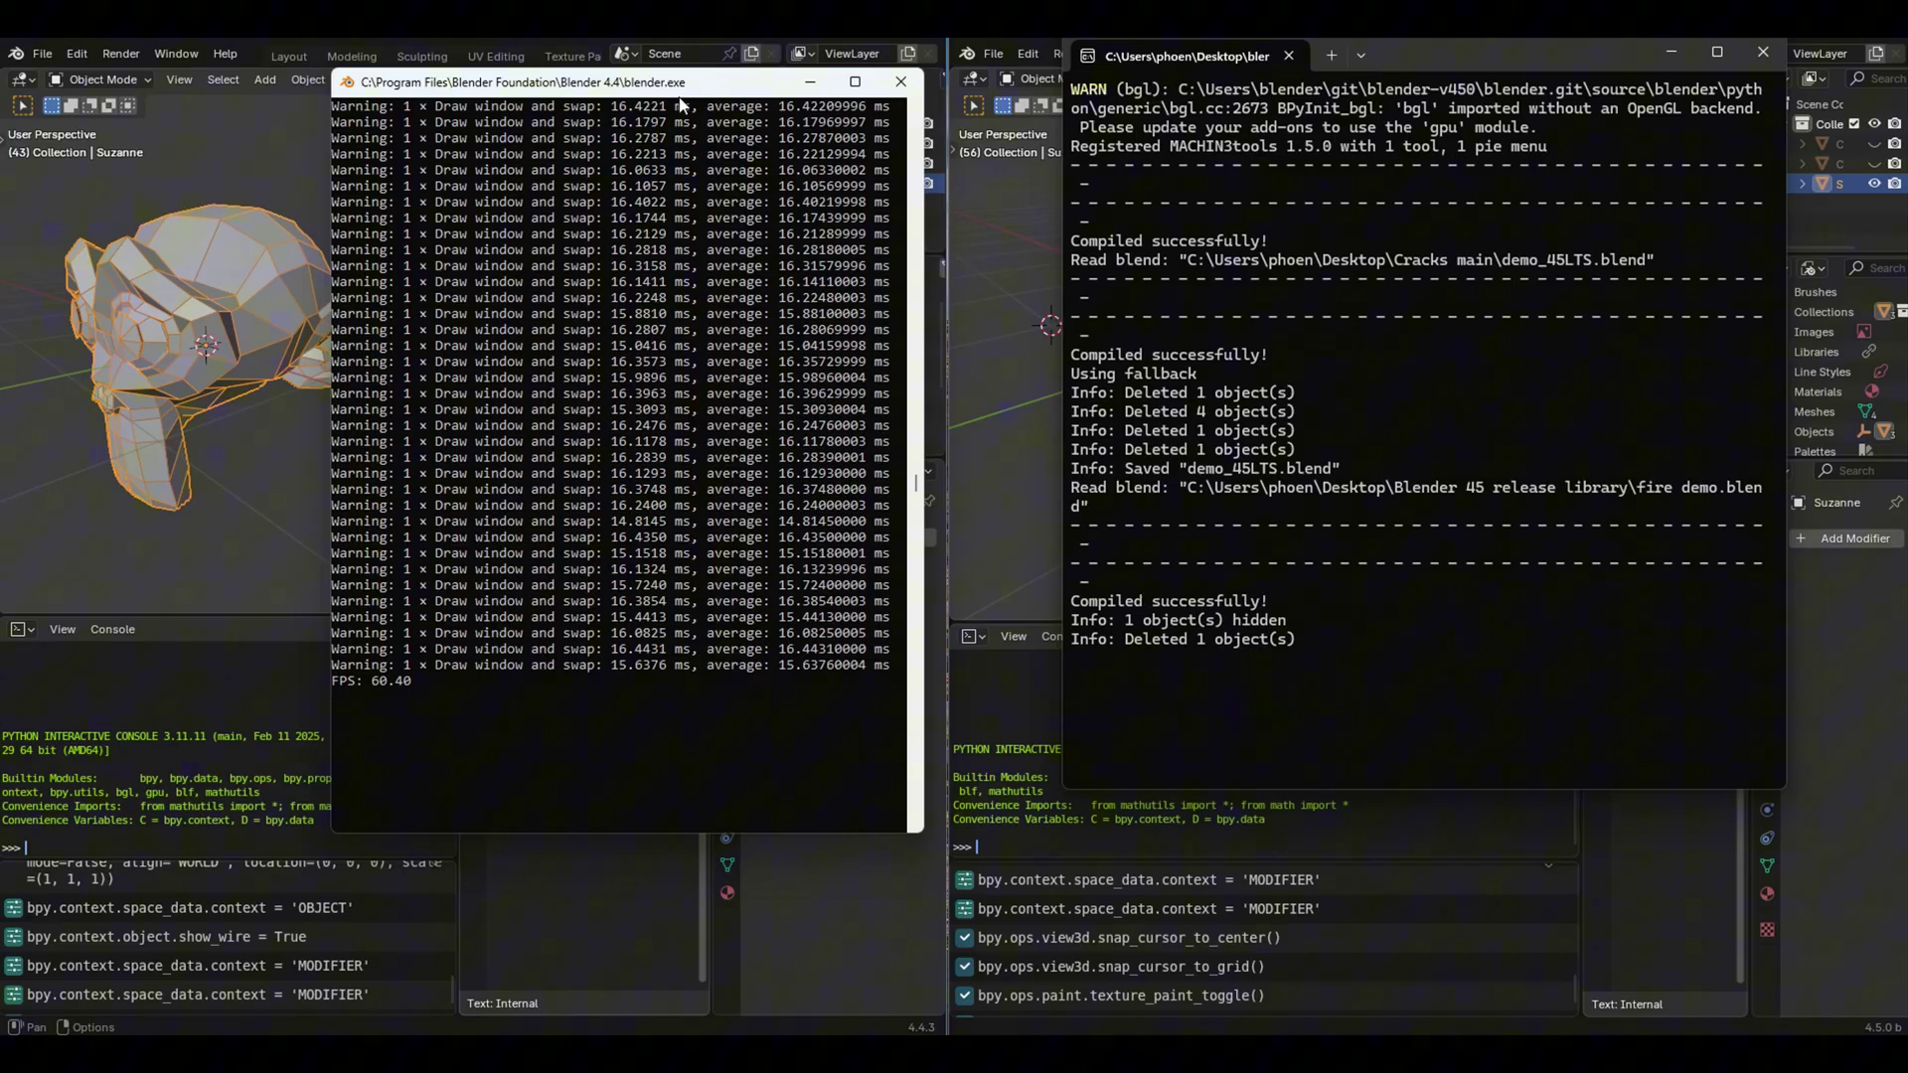
left_click_drag(728, 89, 688, 122)
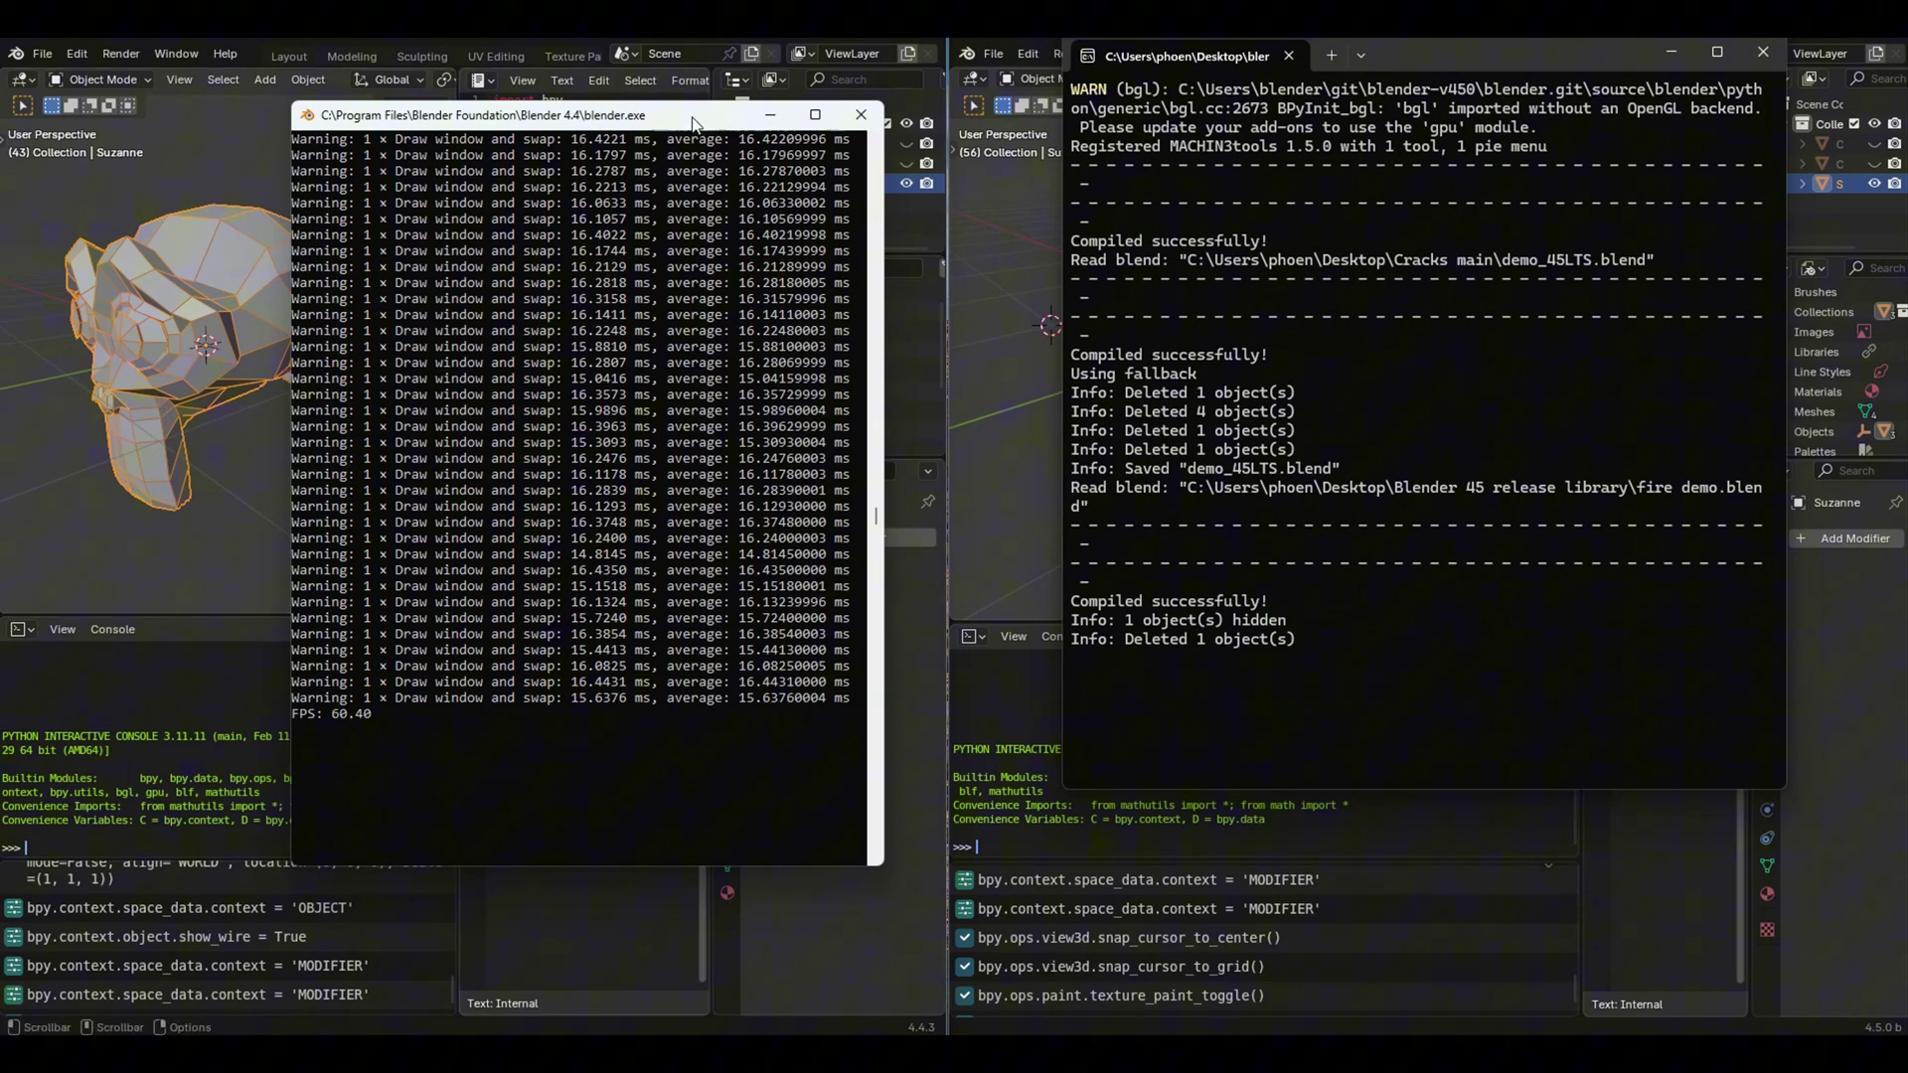
left_click_drag(692, 123, 711, 112)
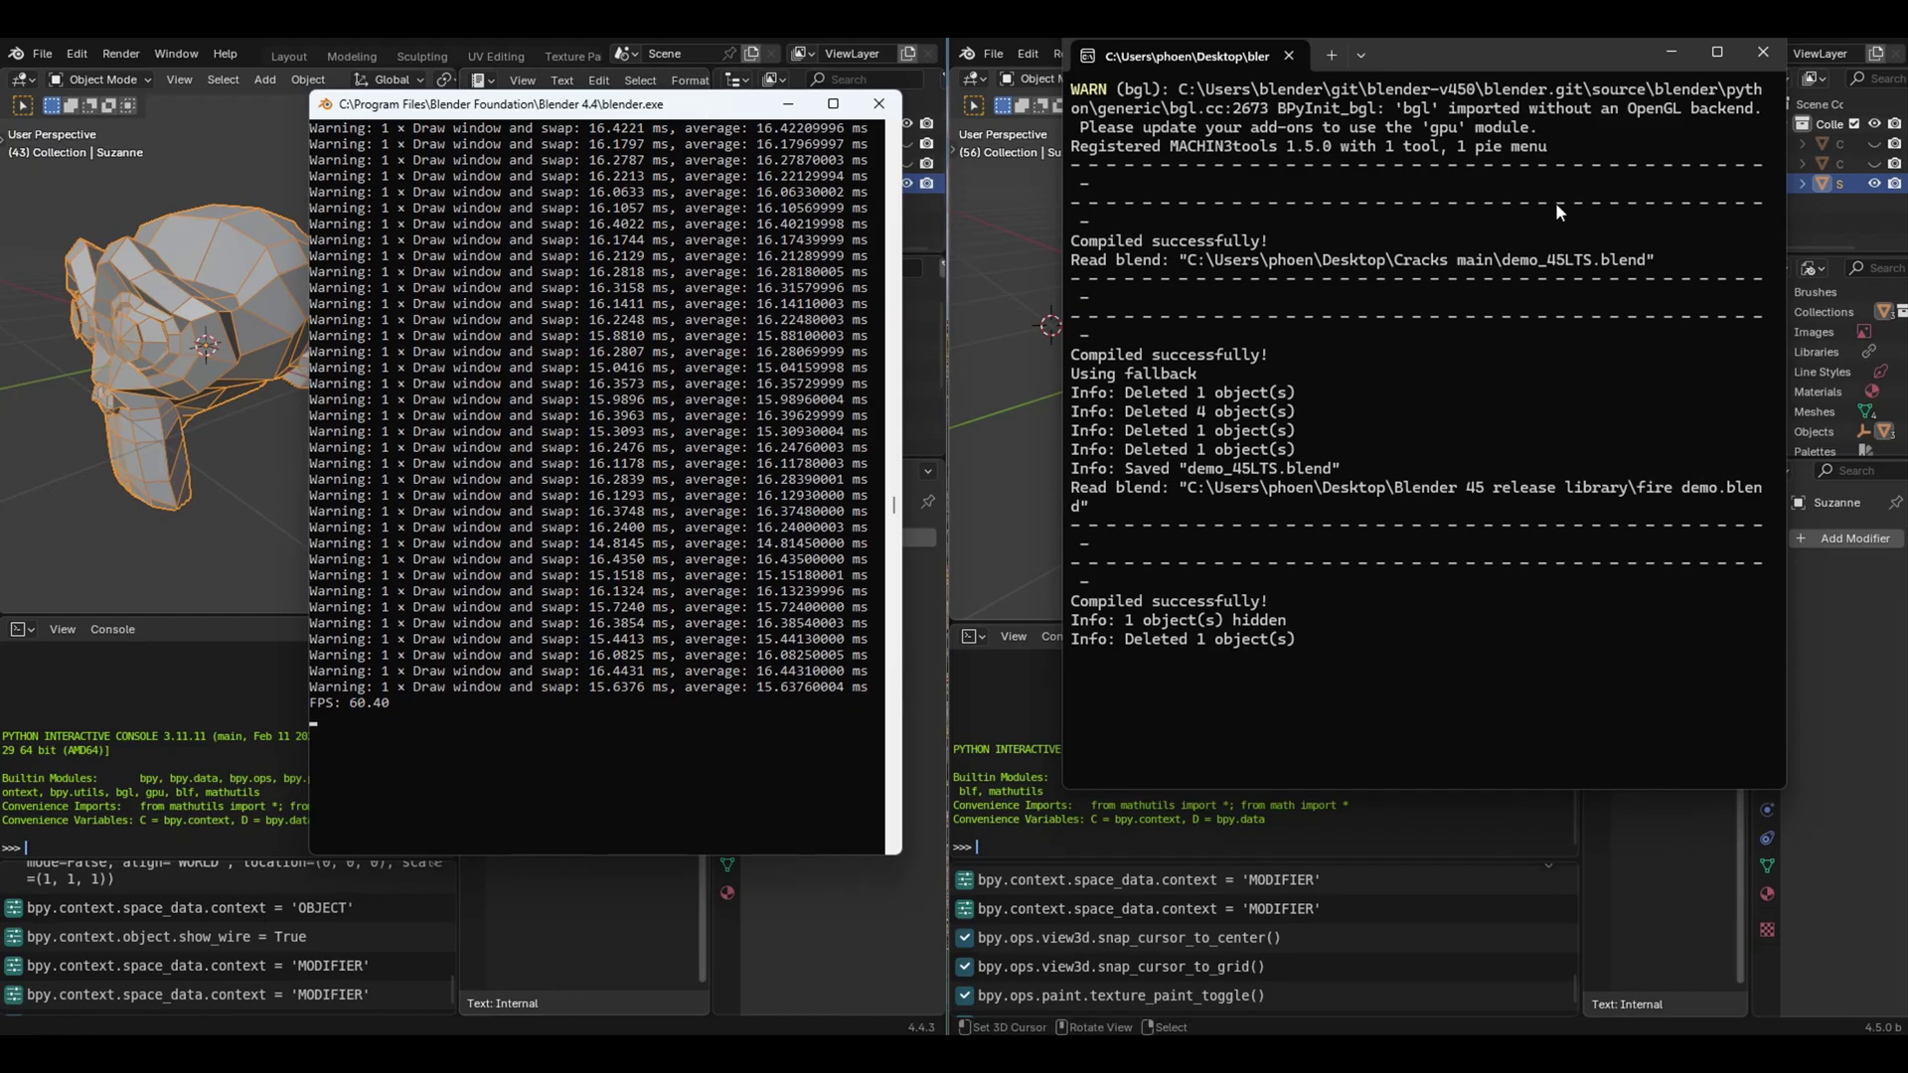
left_click_drag(1575, 51, 1582, 126)
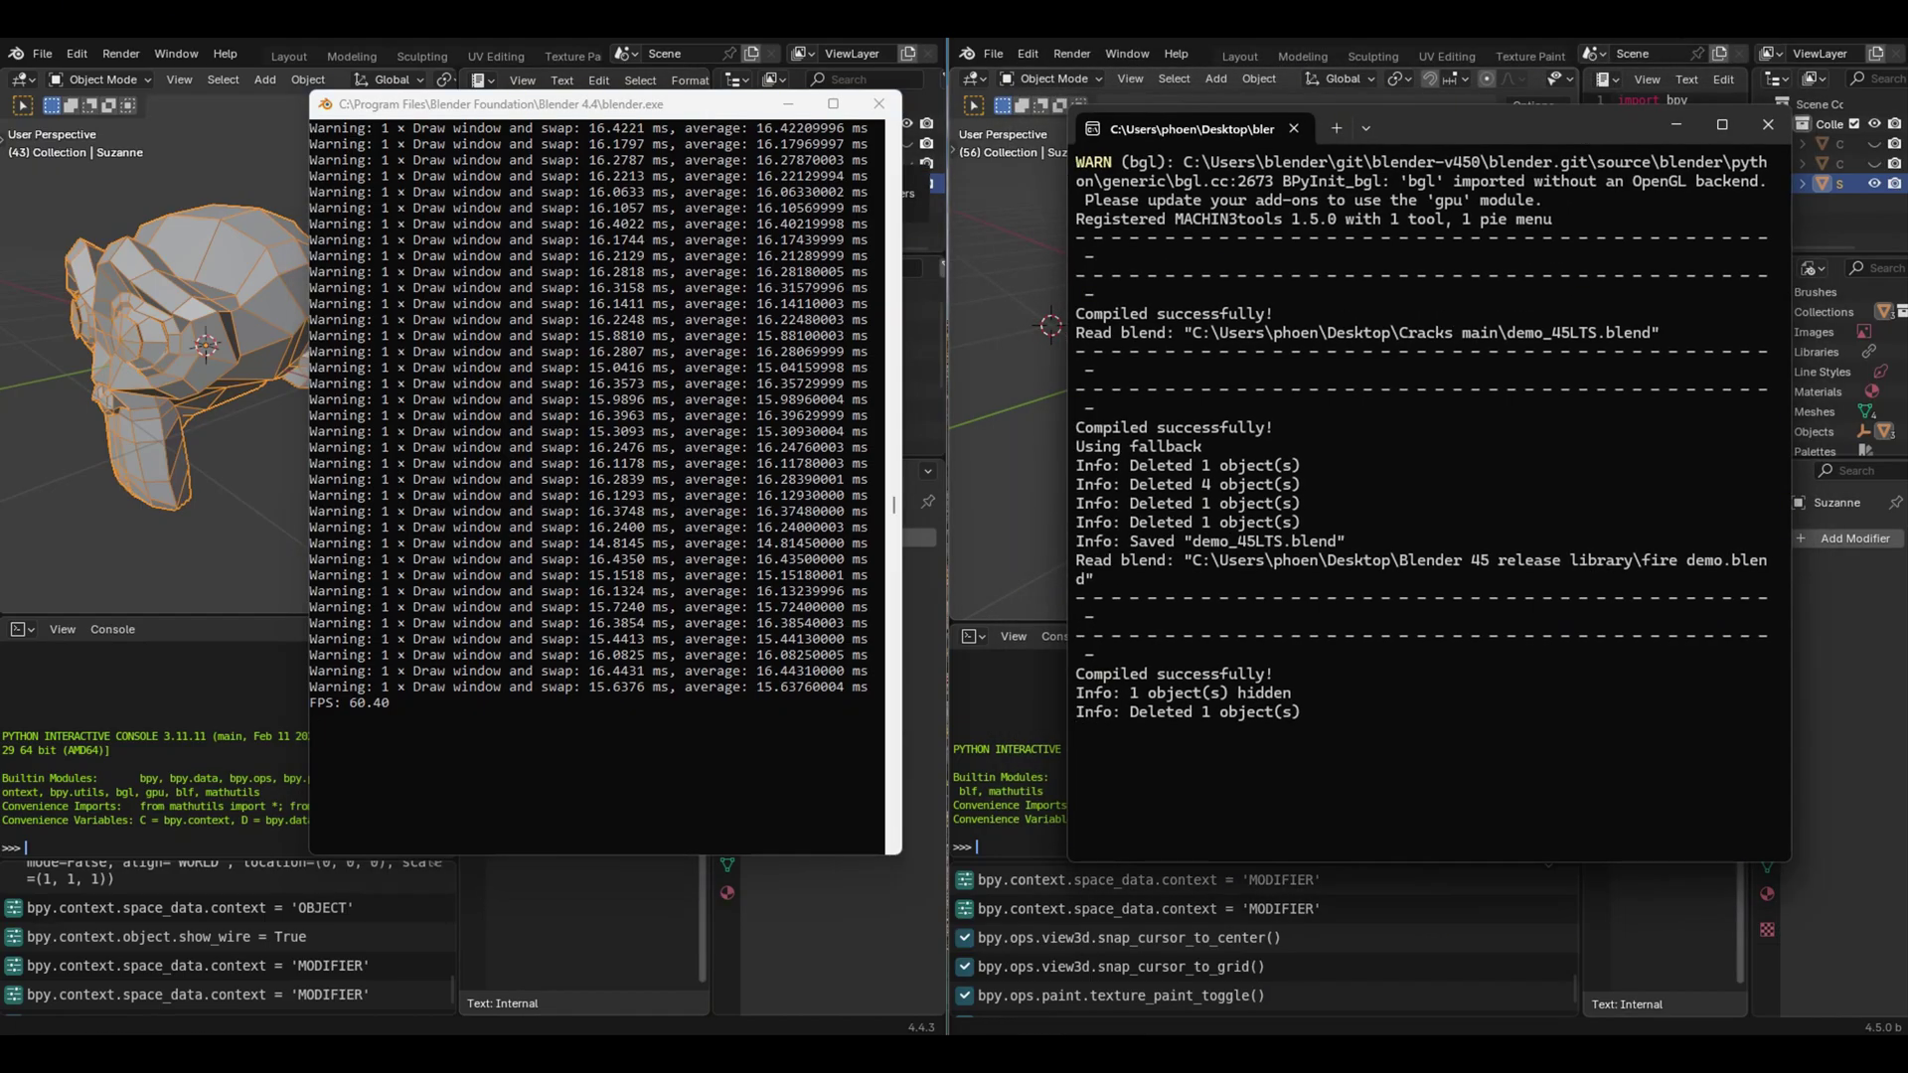
Minimize the console and give Suzanne a level 5 subdivision with Ctrl+5.
left_click(785, 104)
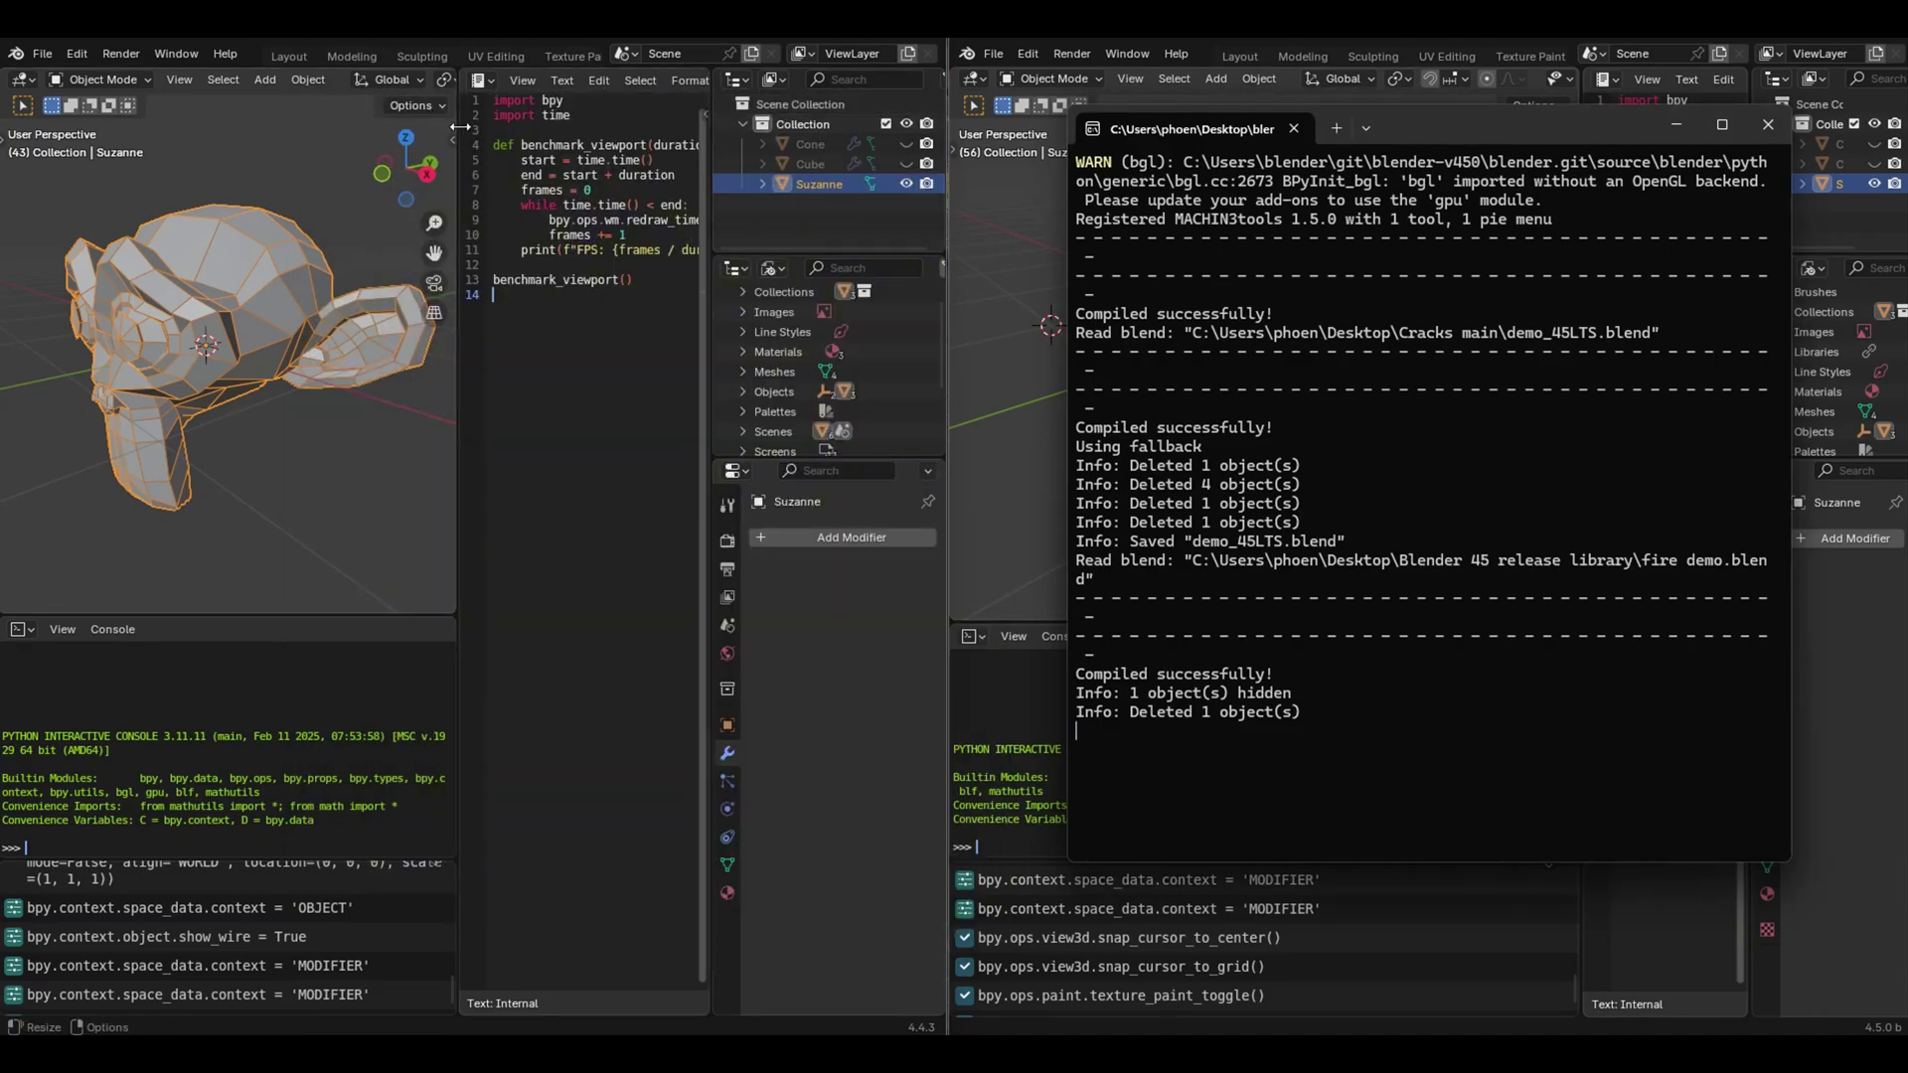
middle_click_drag(217, 288, 255, 312)
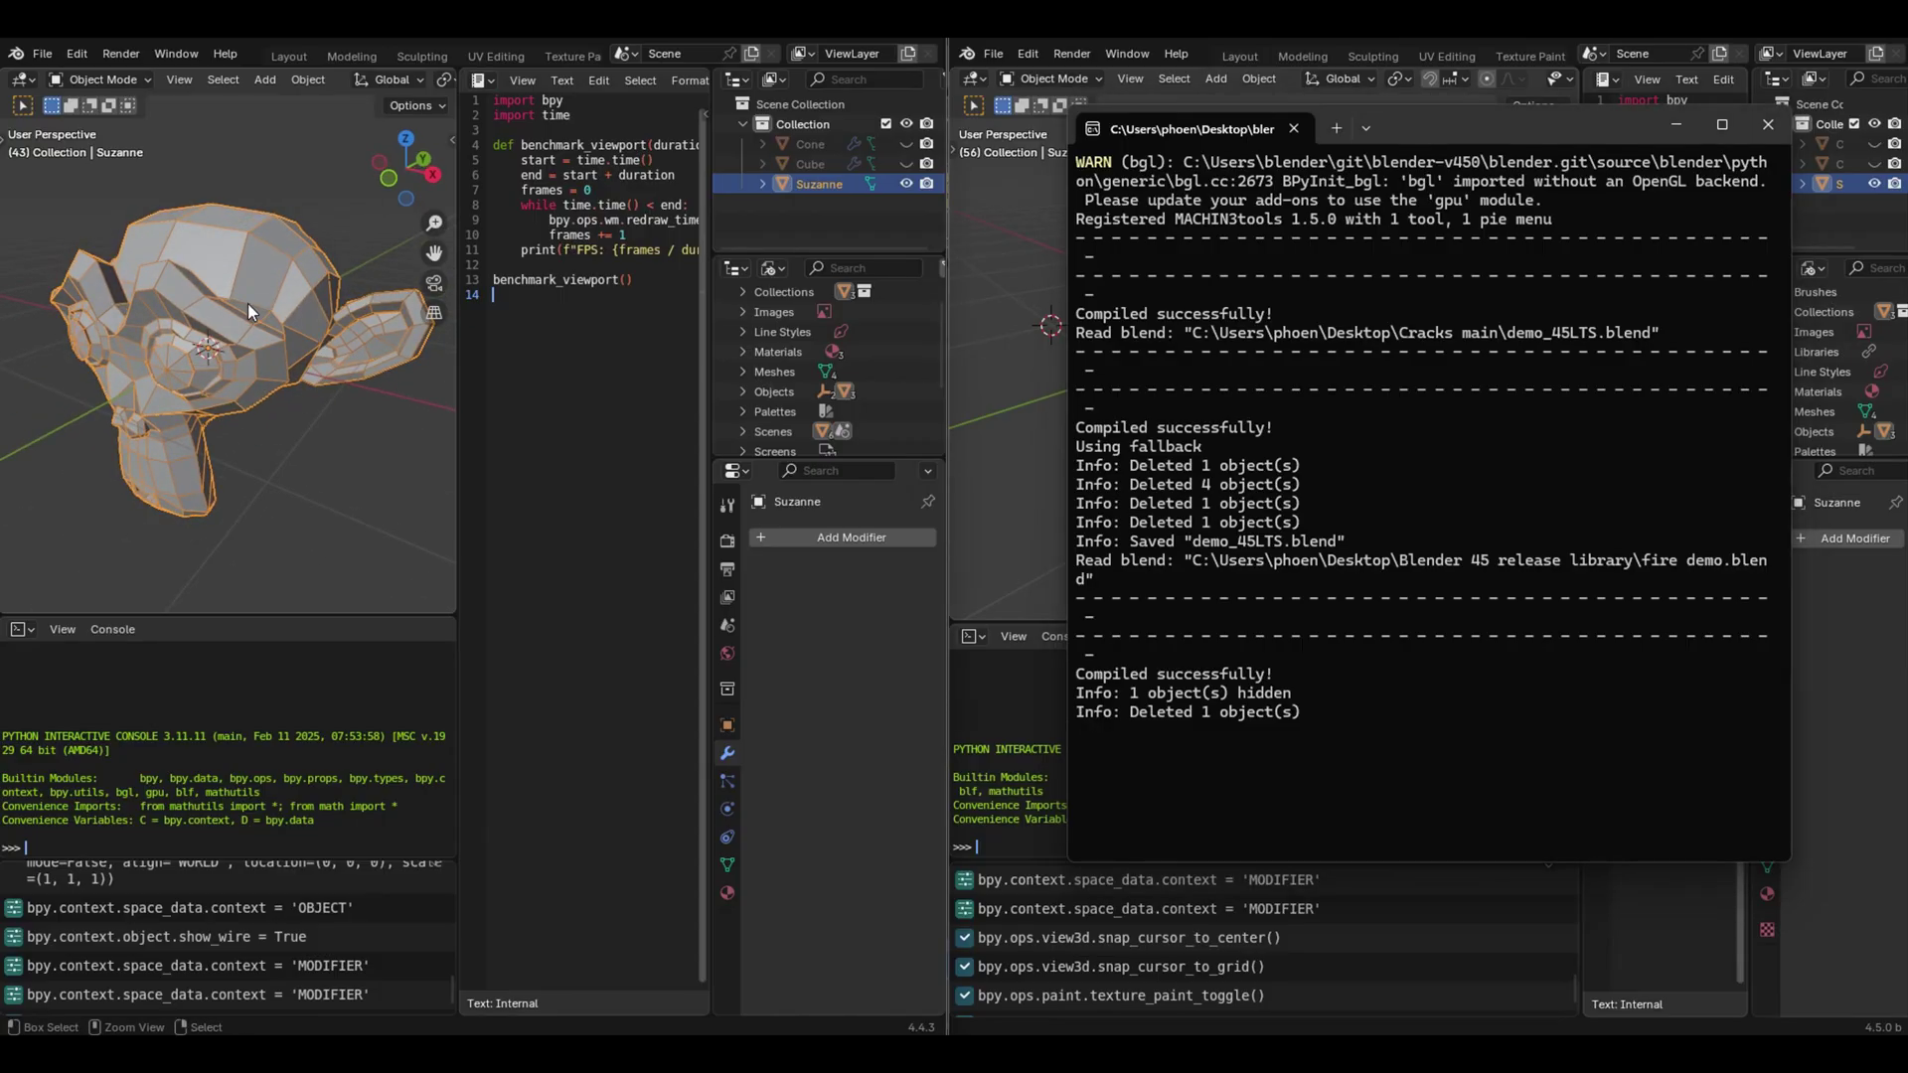
key("ctrl+5")
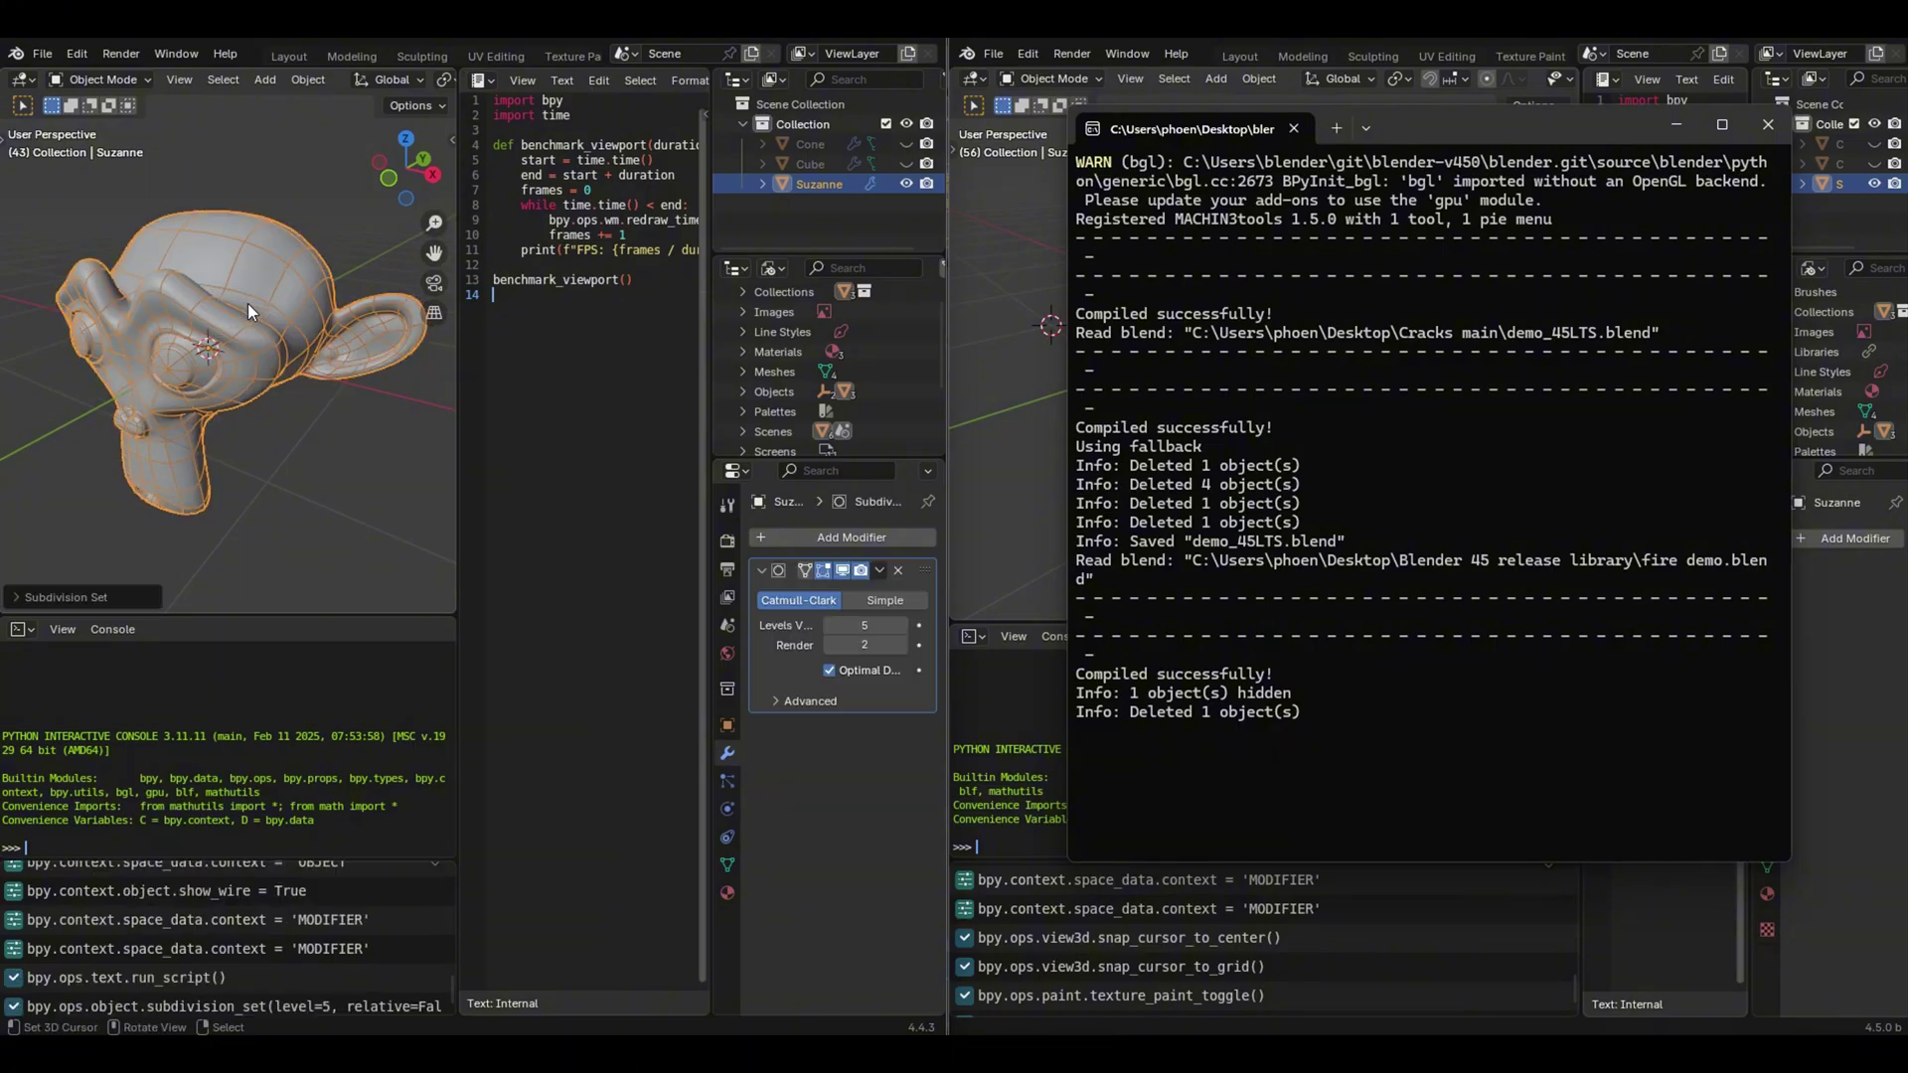
mouse_move(265, 297)
middle_mouse_down()
mouse_move(232, 289)
mouse_move(258, 294)
mouse_move(238, 318)
middle_mouse_up()
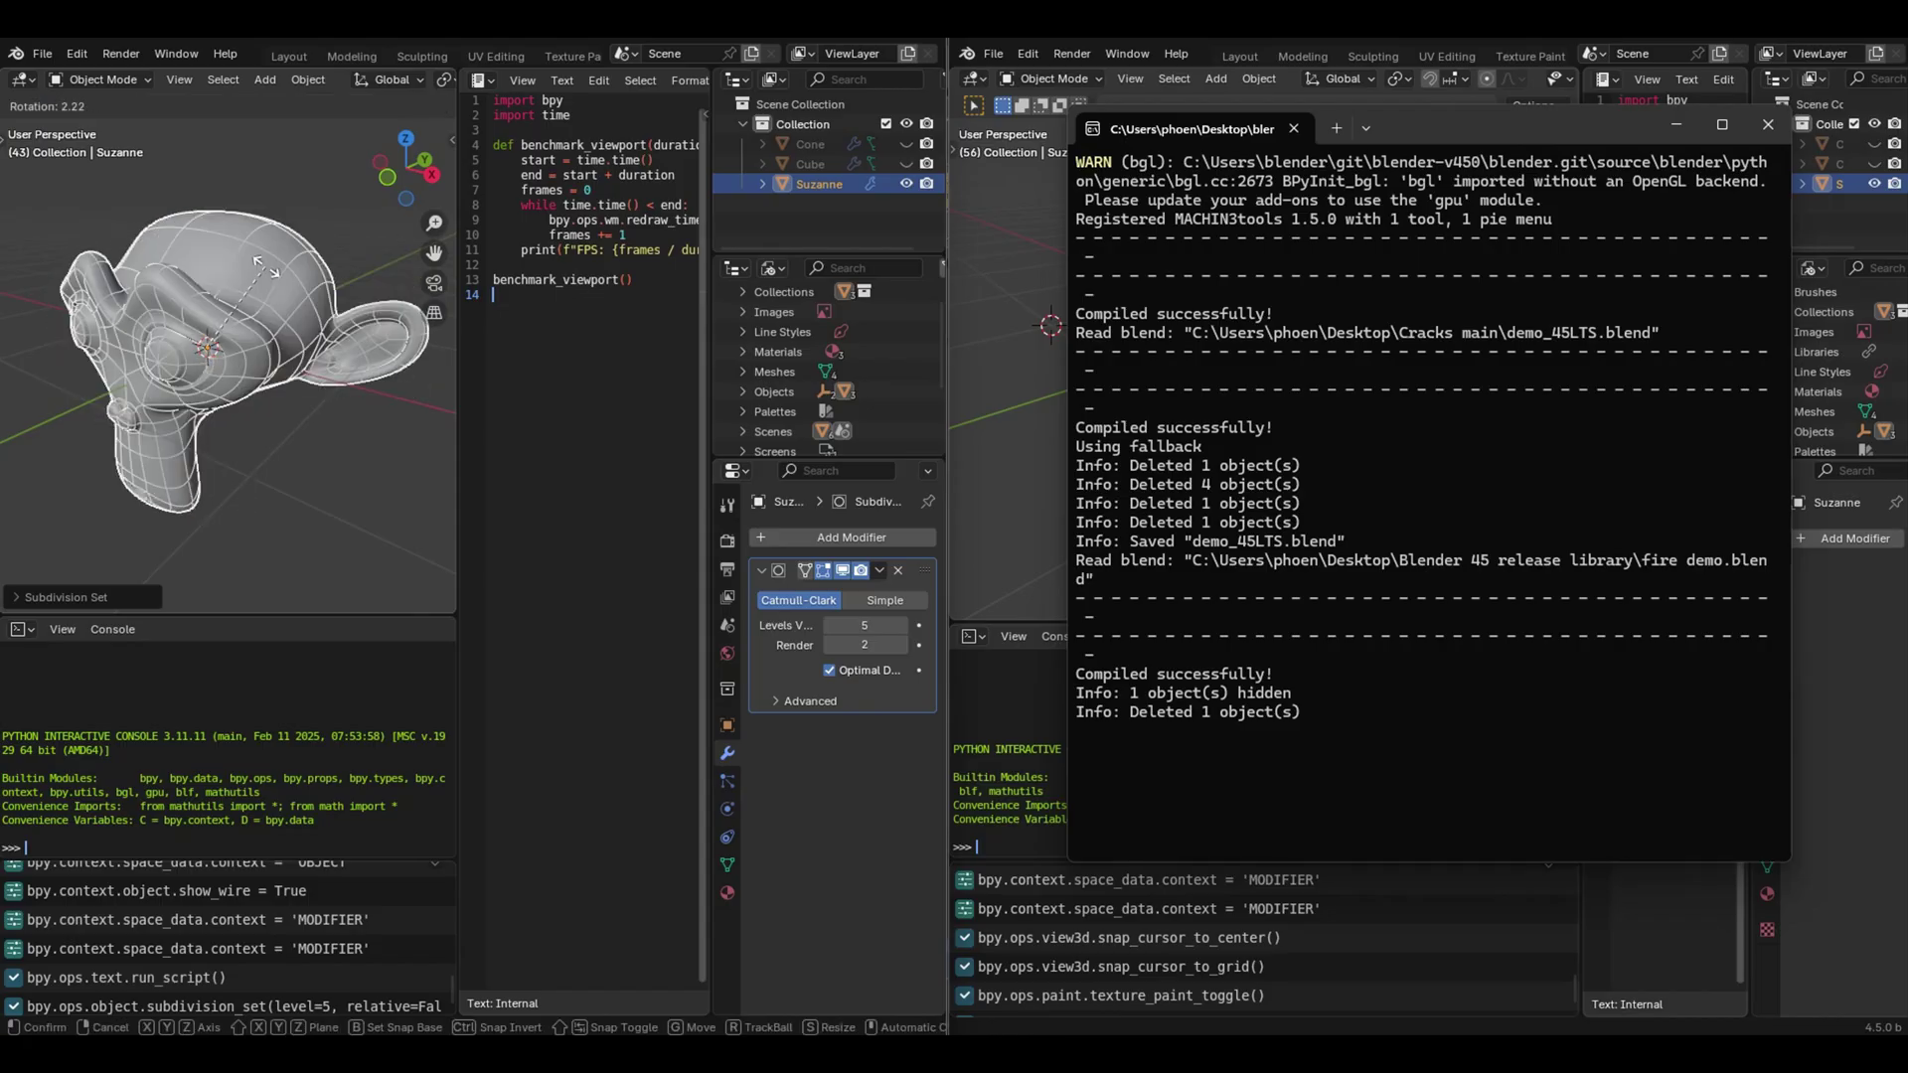
Split the 4.4.3 viewport horizontally and make the lower area a taller Timeline.
right_click(225, 616)
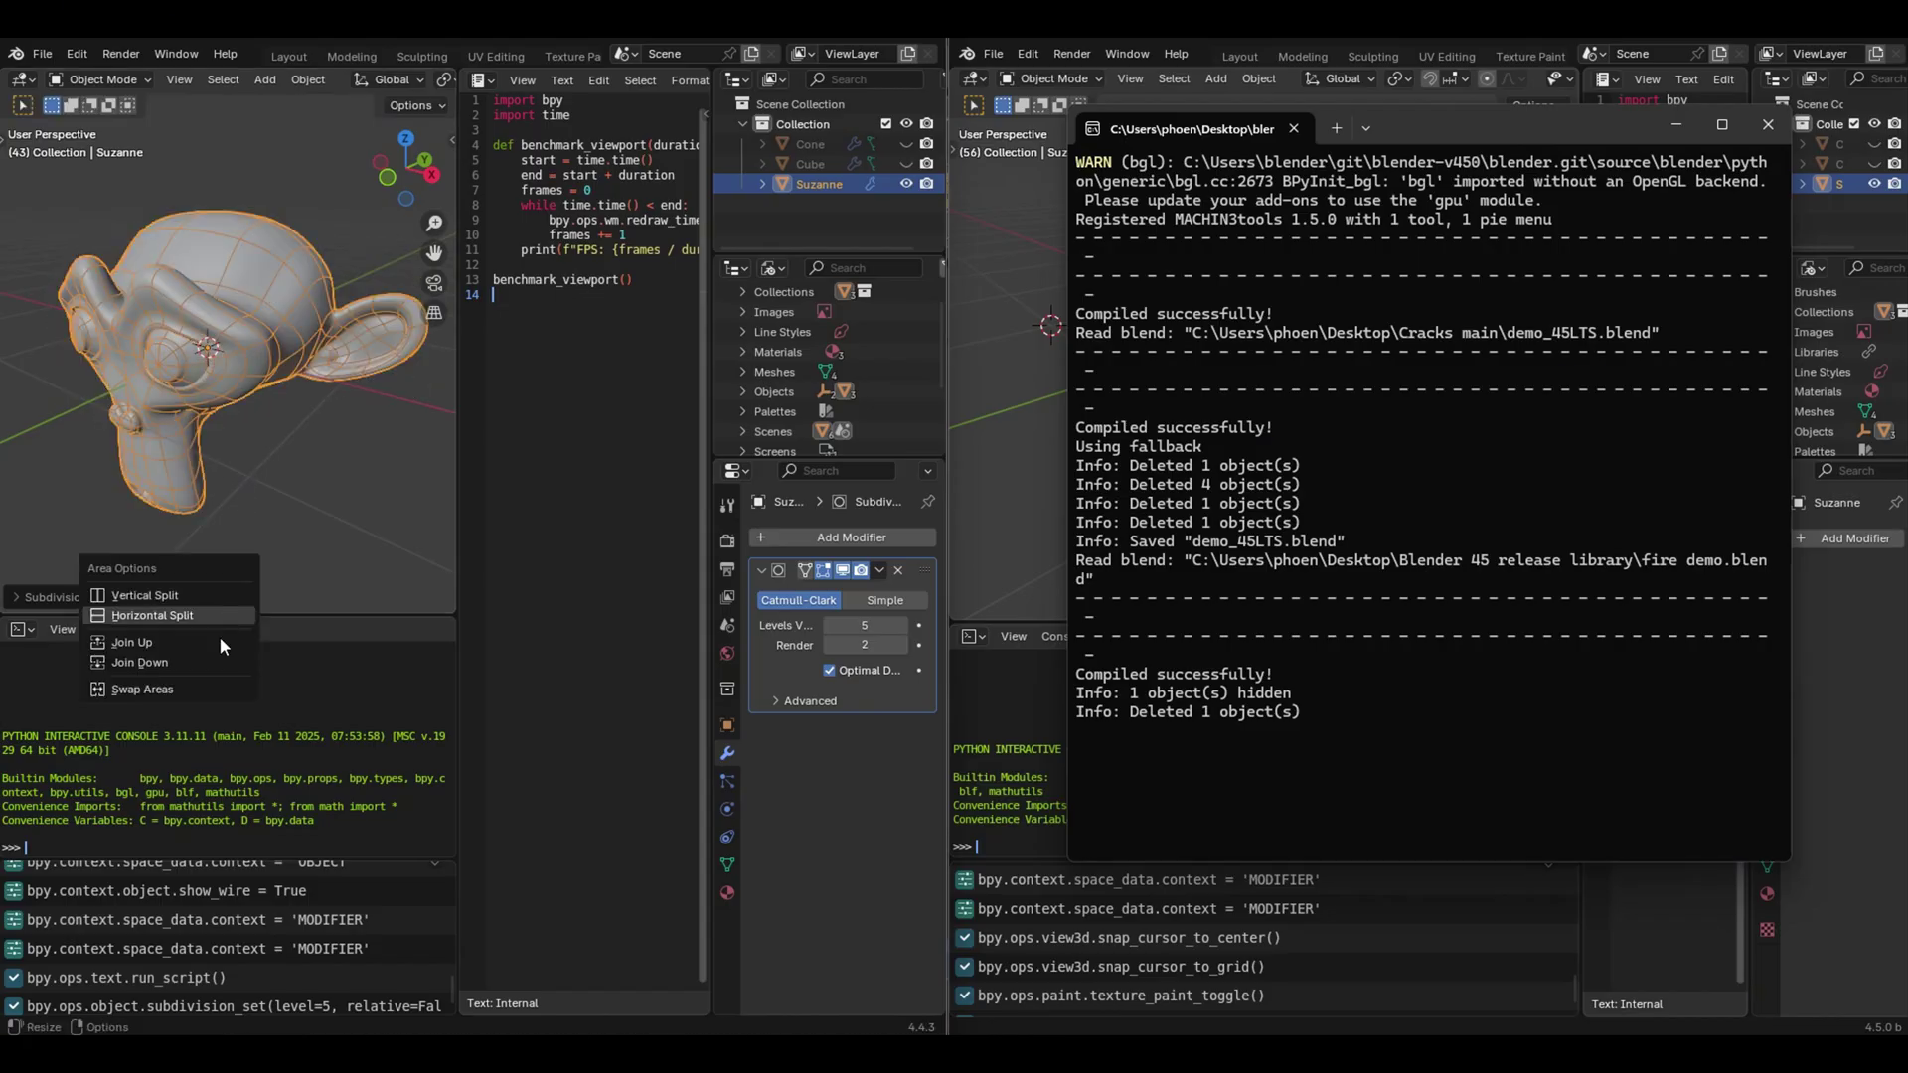
left_click(213, 616)
left_click(69, 533)
left_click(21, 561)
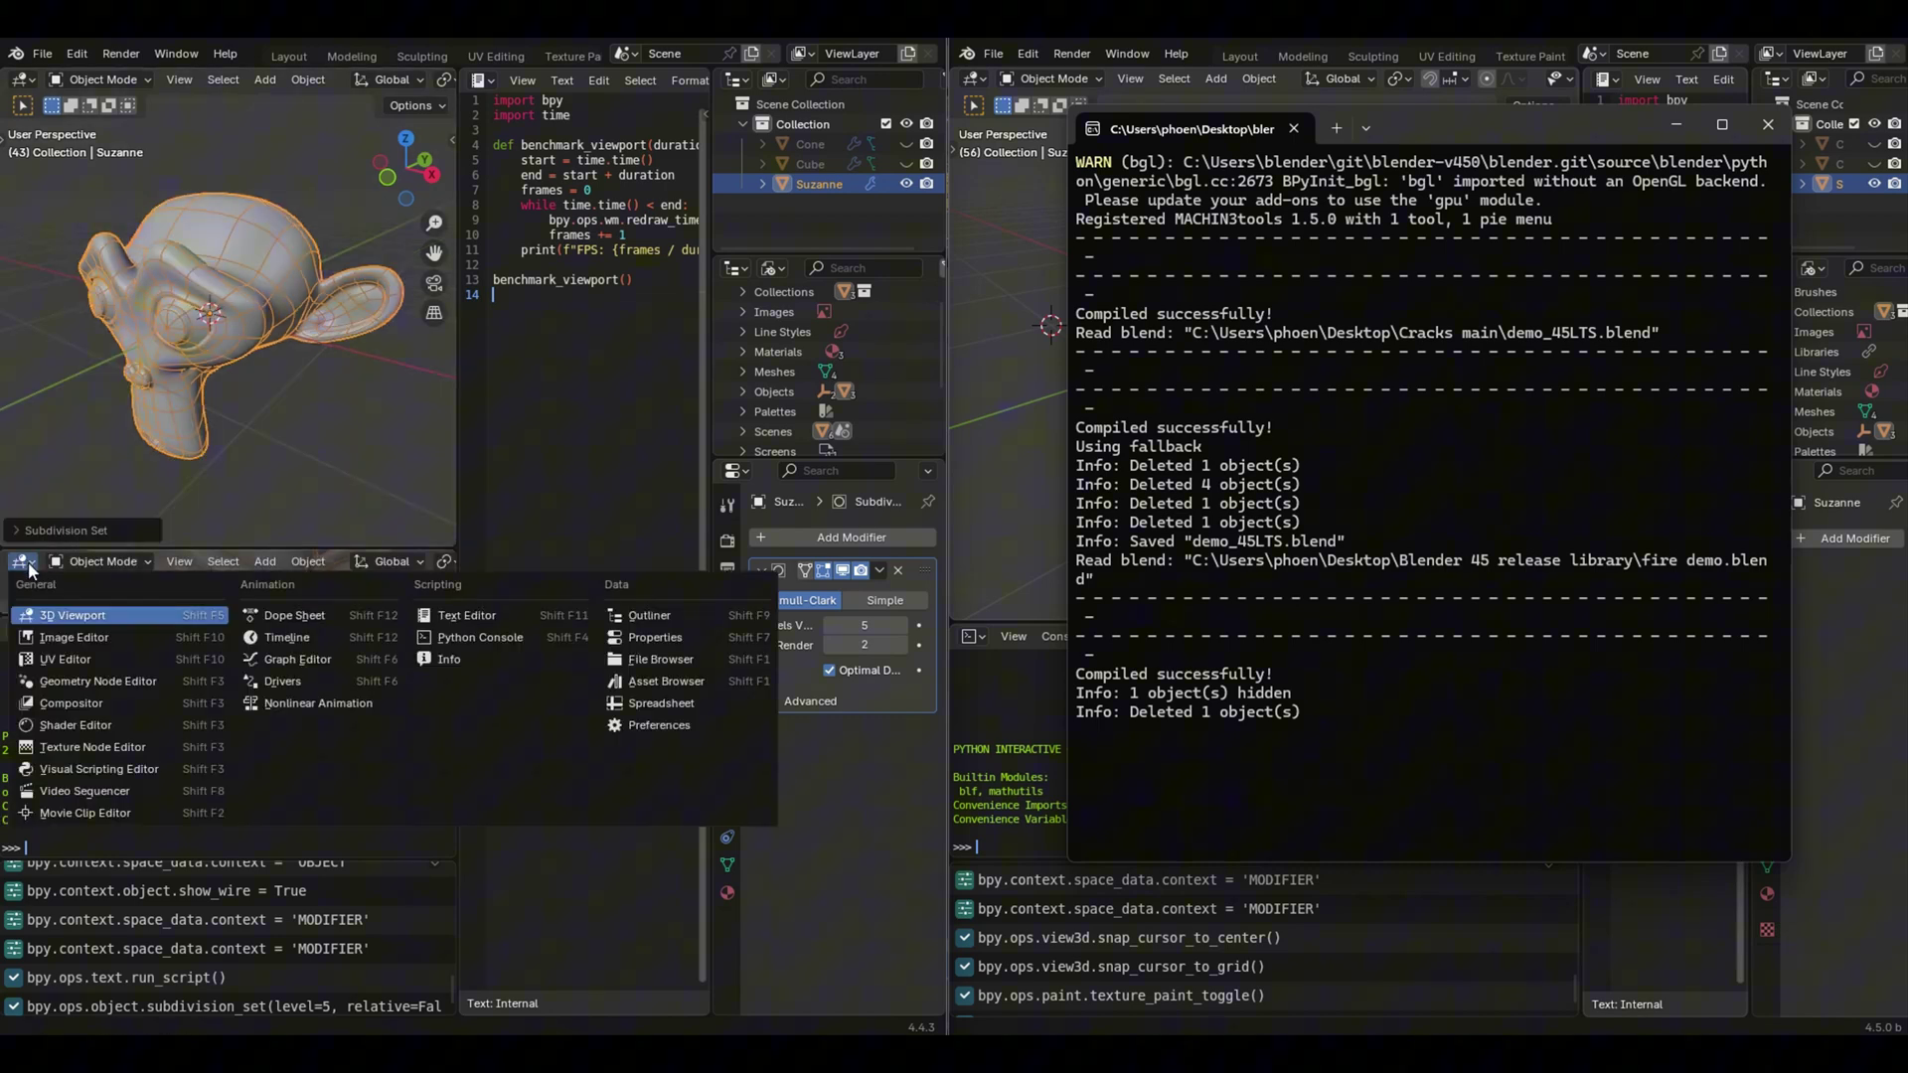
left_click(259, 636)
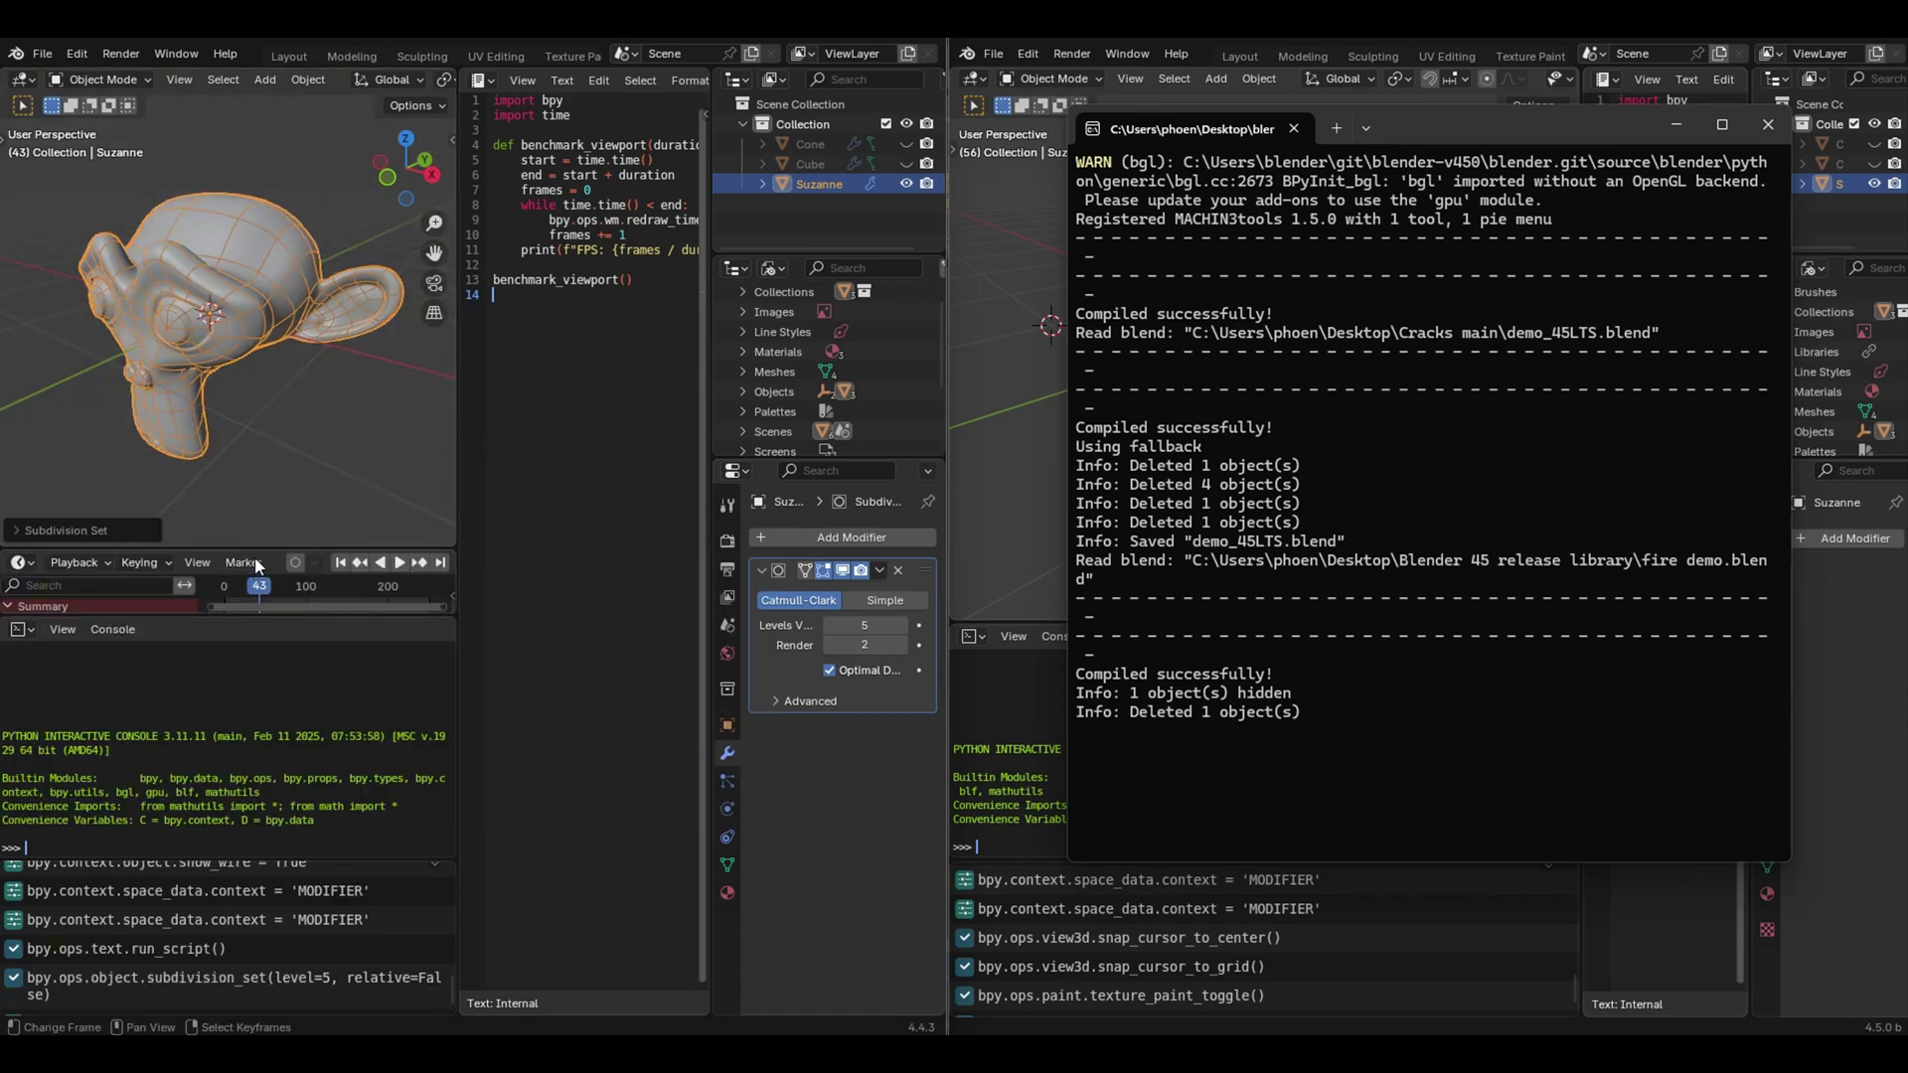
left_click_drag(254, 546, 38, 491)
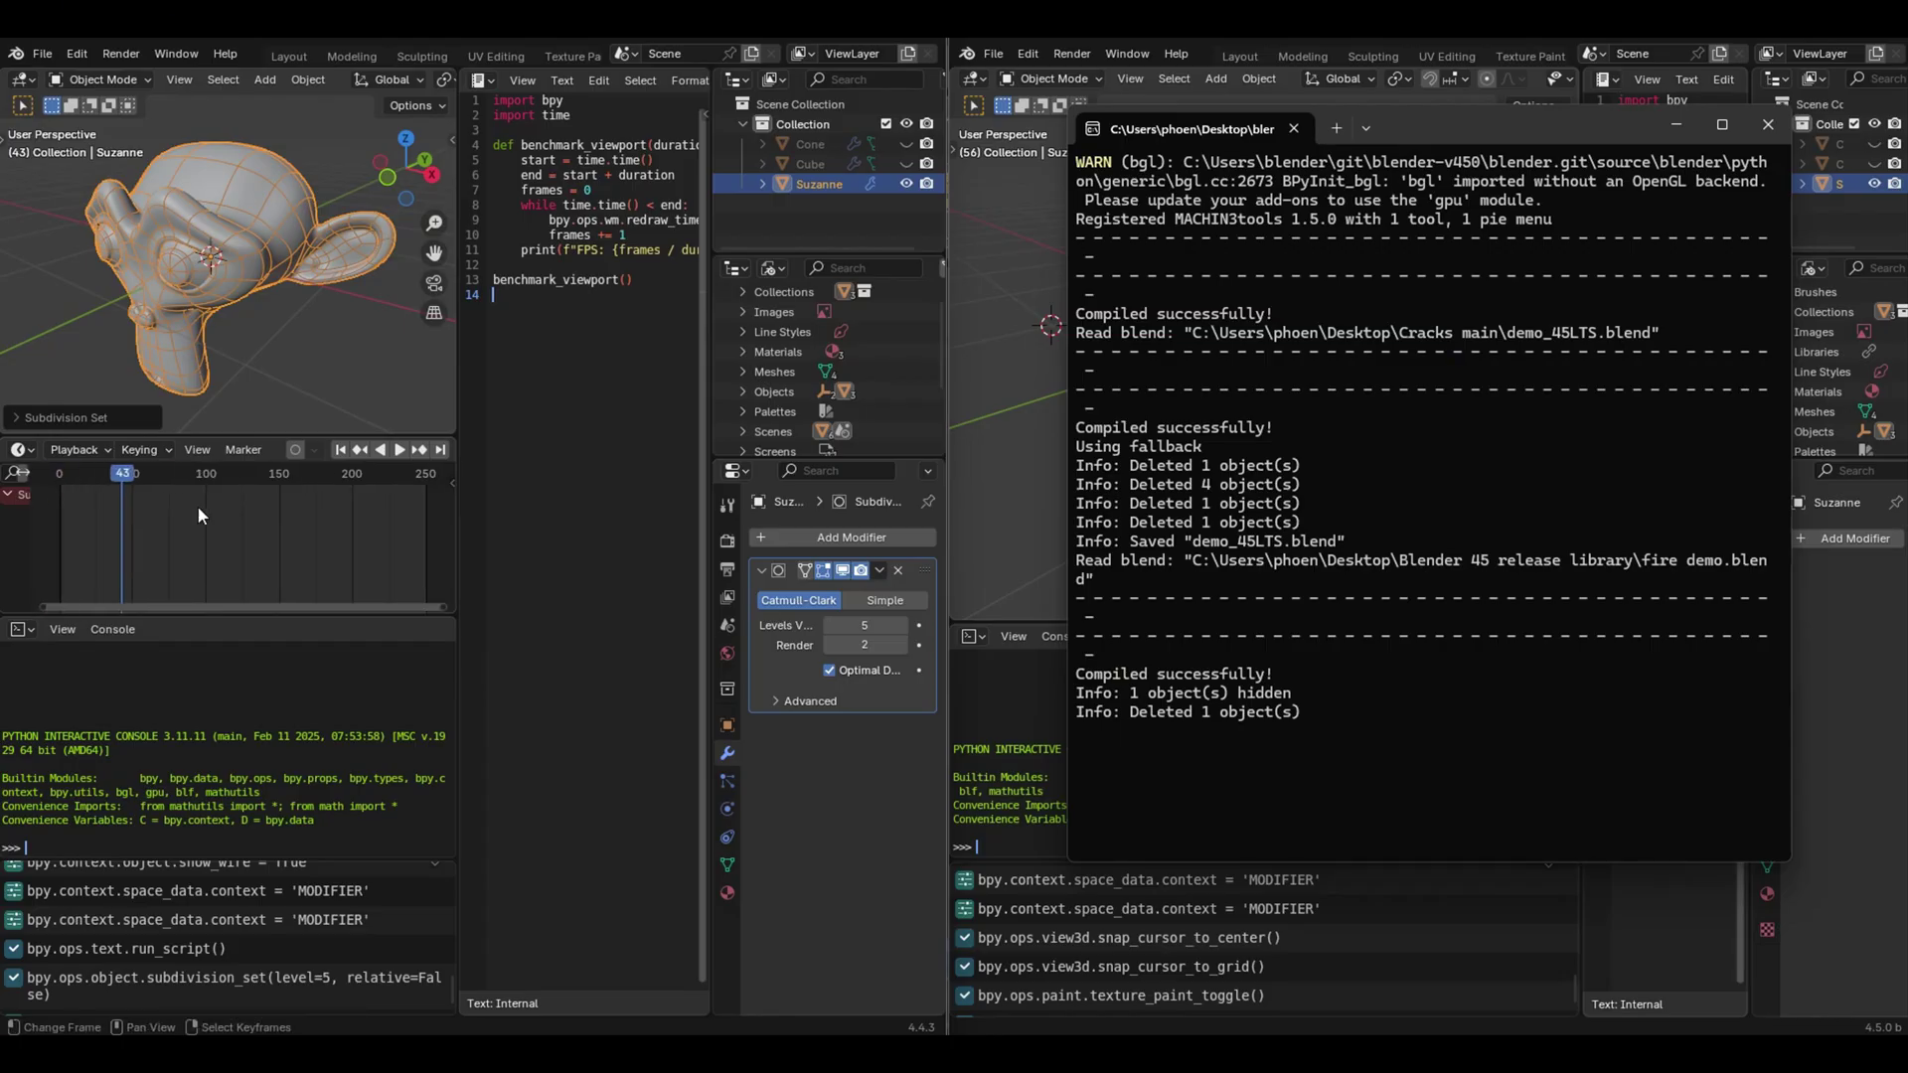
Key Suzanne at the first frame, then play and stop with the playhead at frame 50.
key("shift+Left")
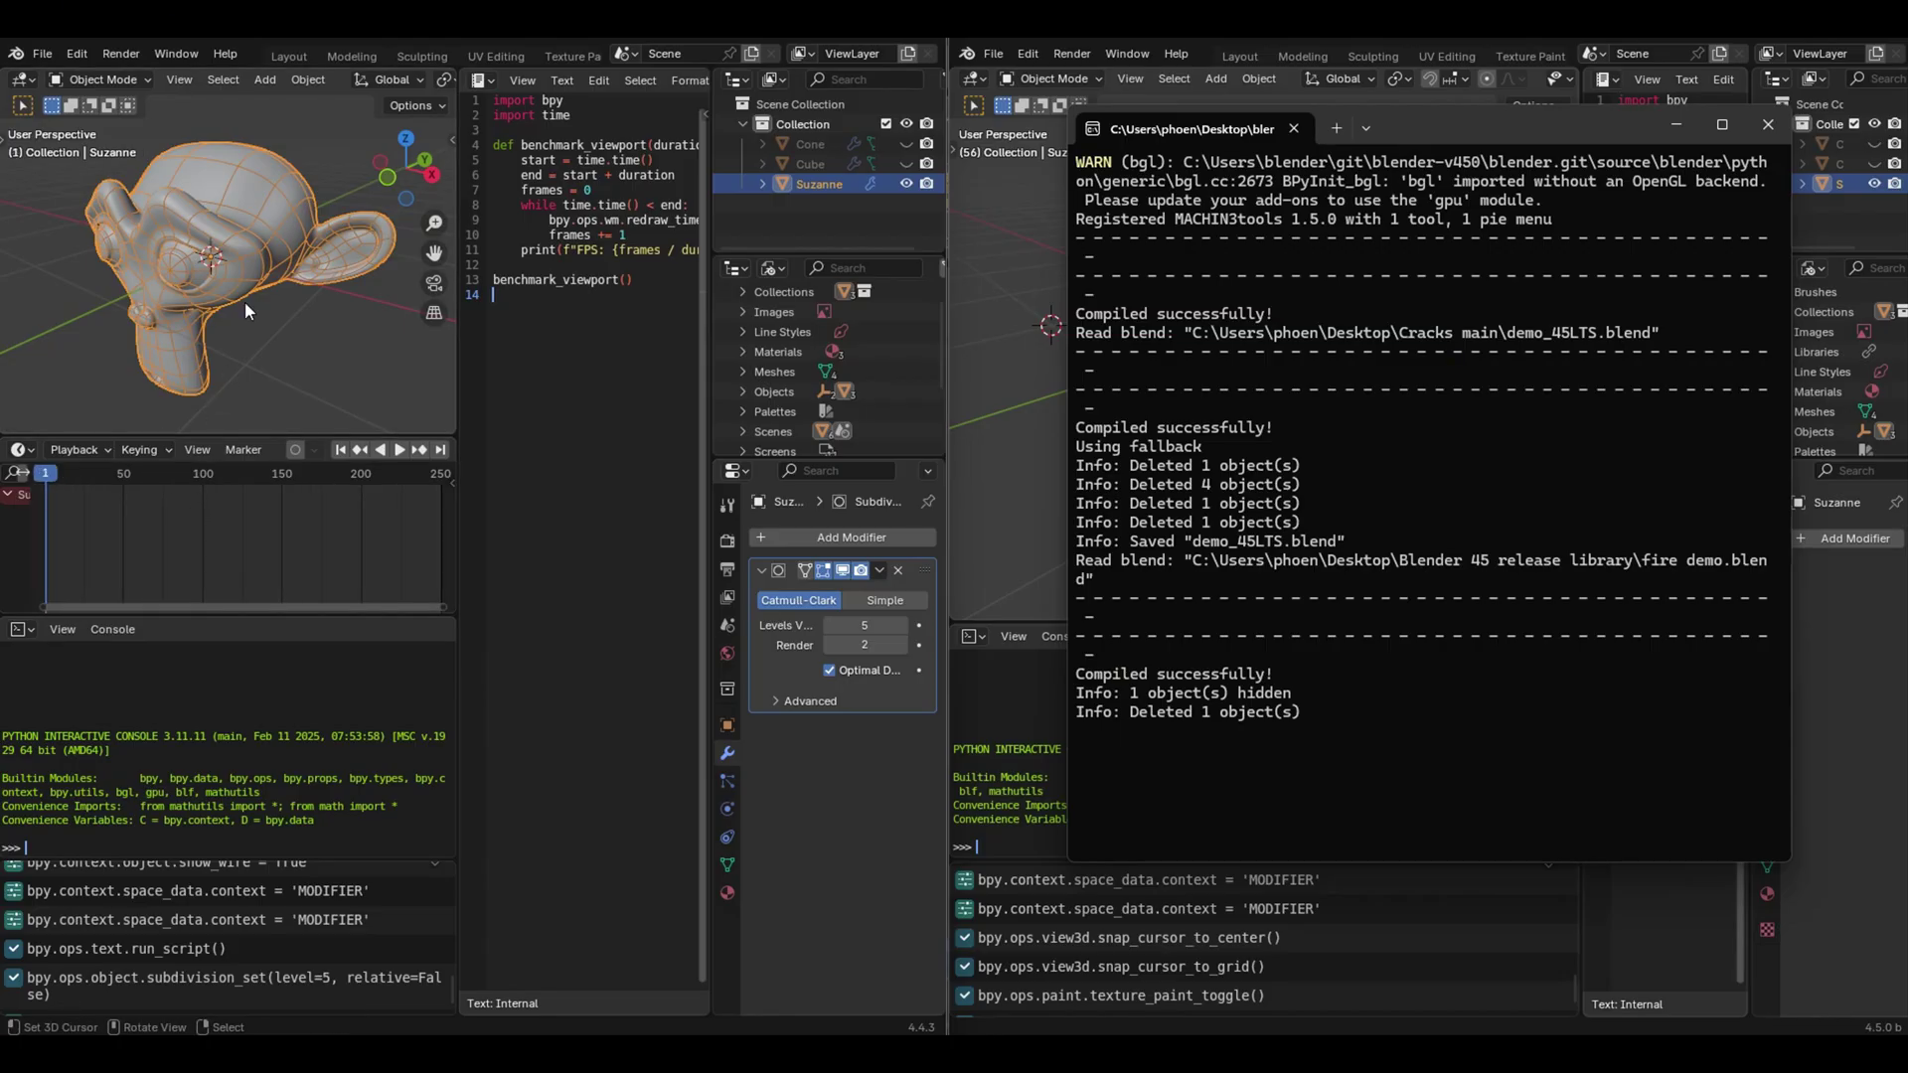
key("i")
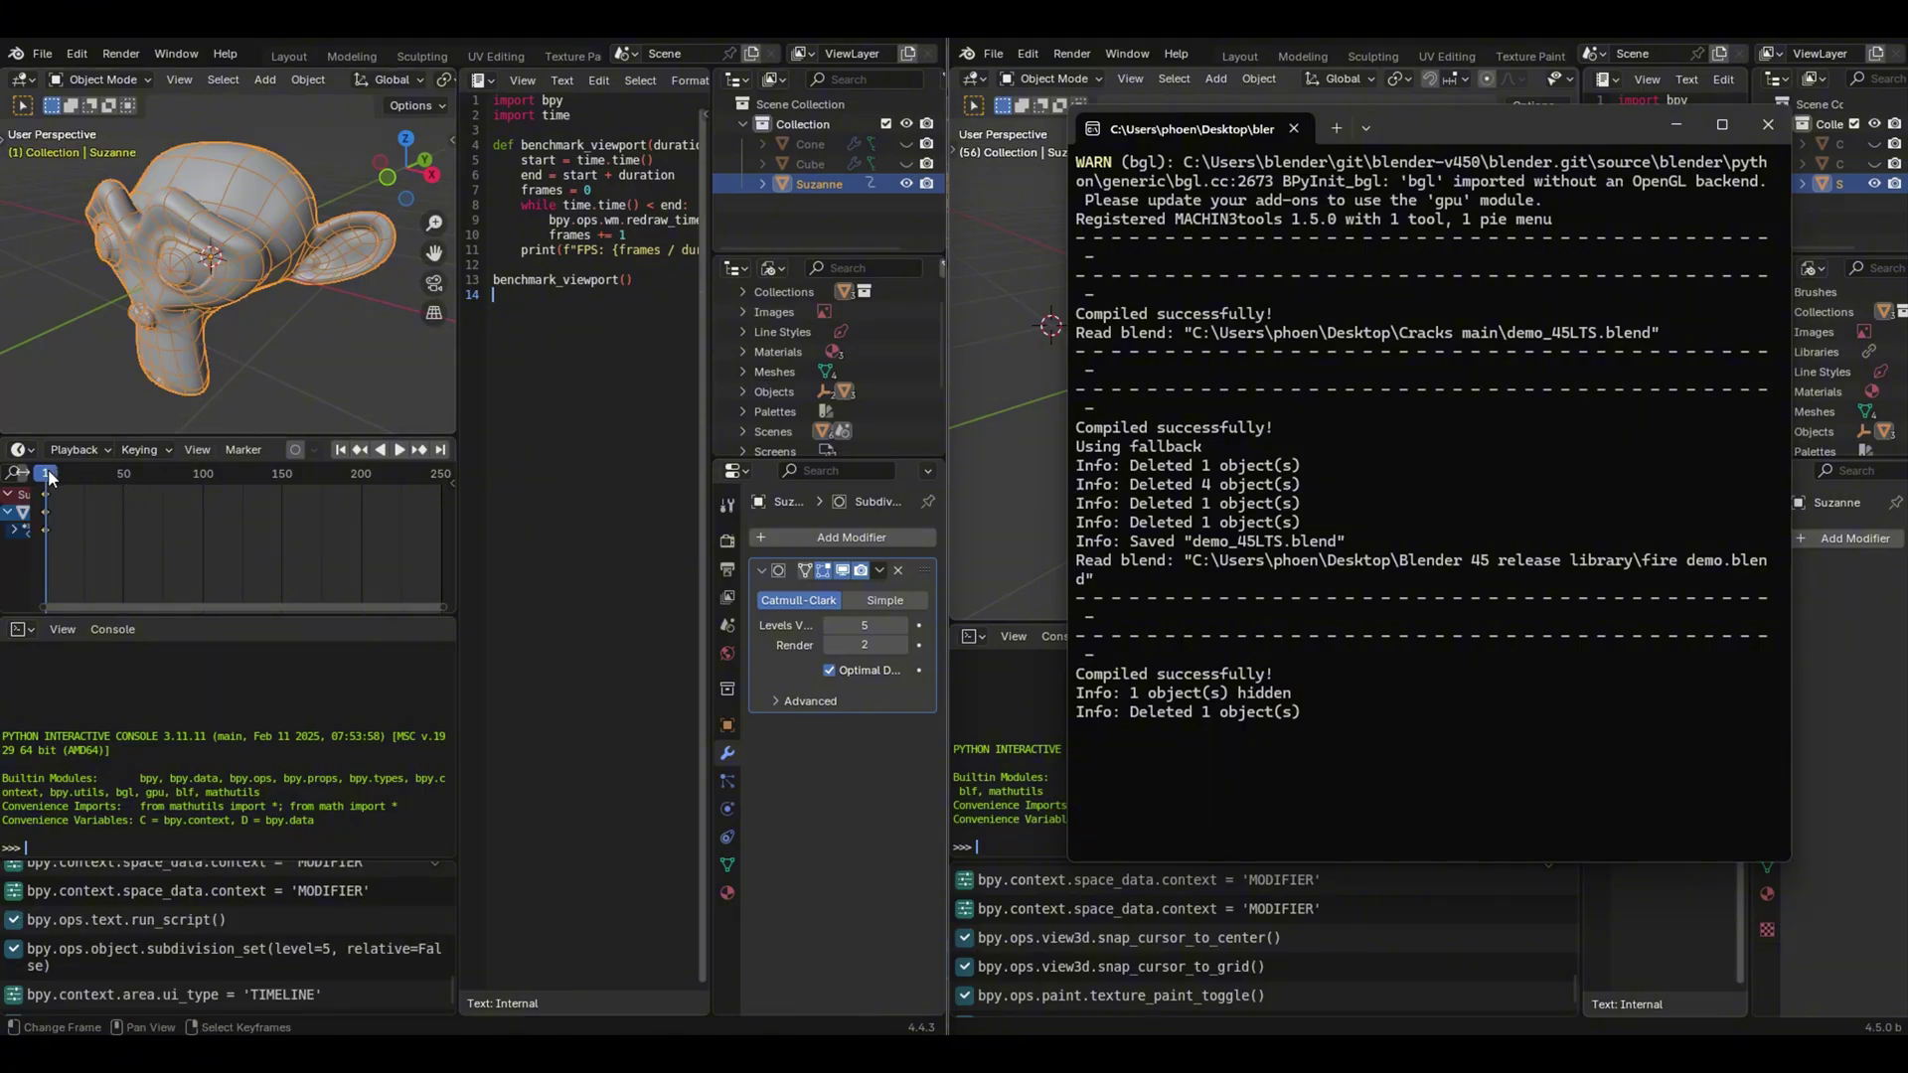
key("space")
left_click_drag(159, 481, 120, 479)
key("space")
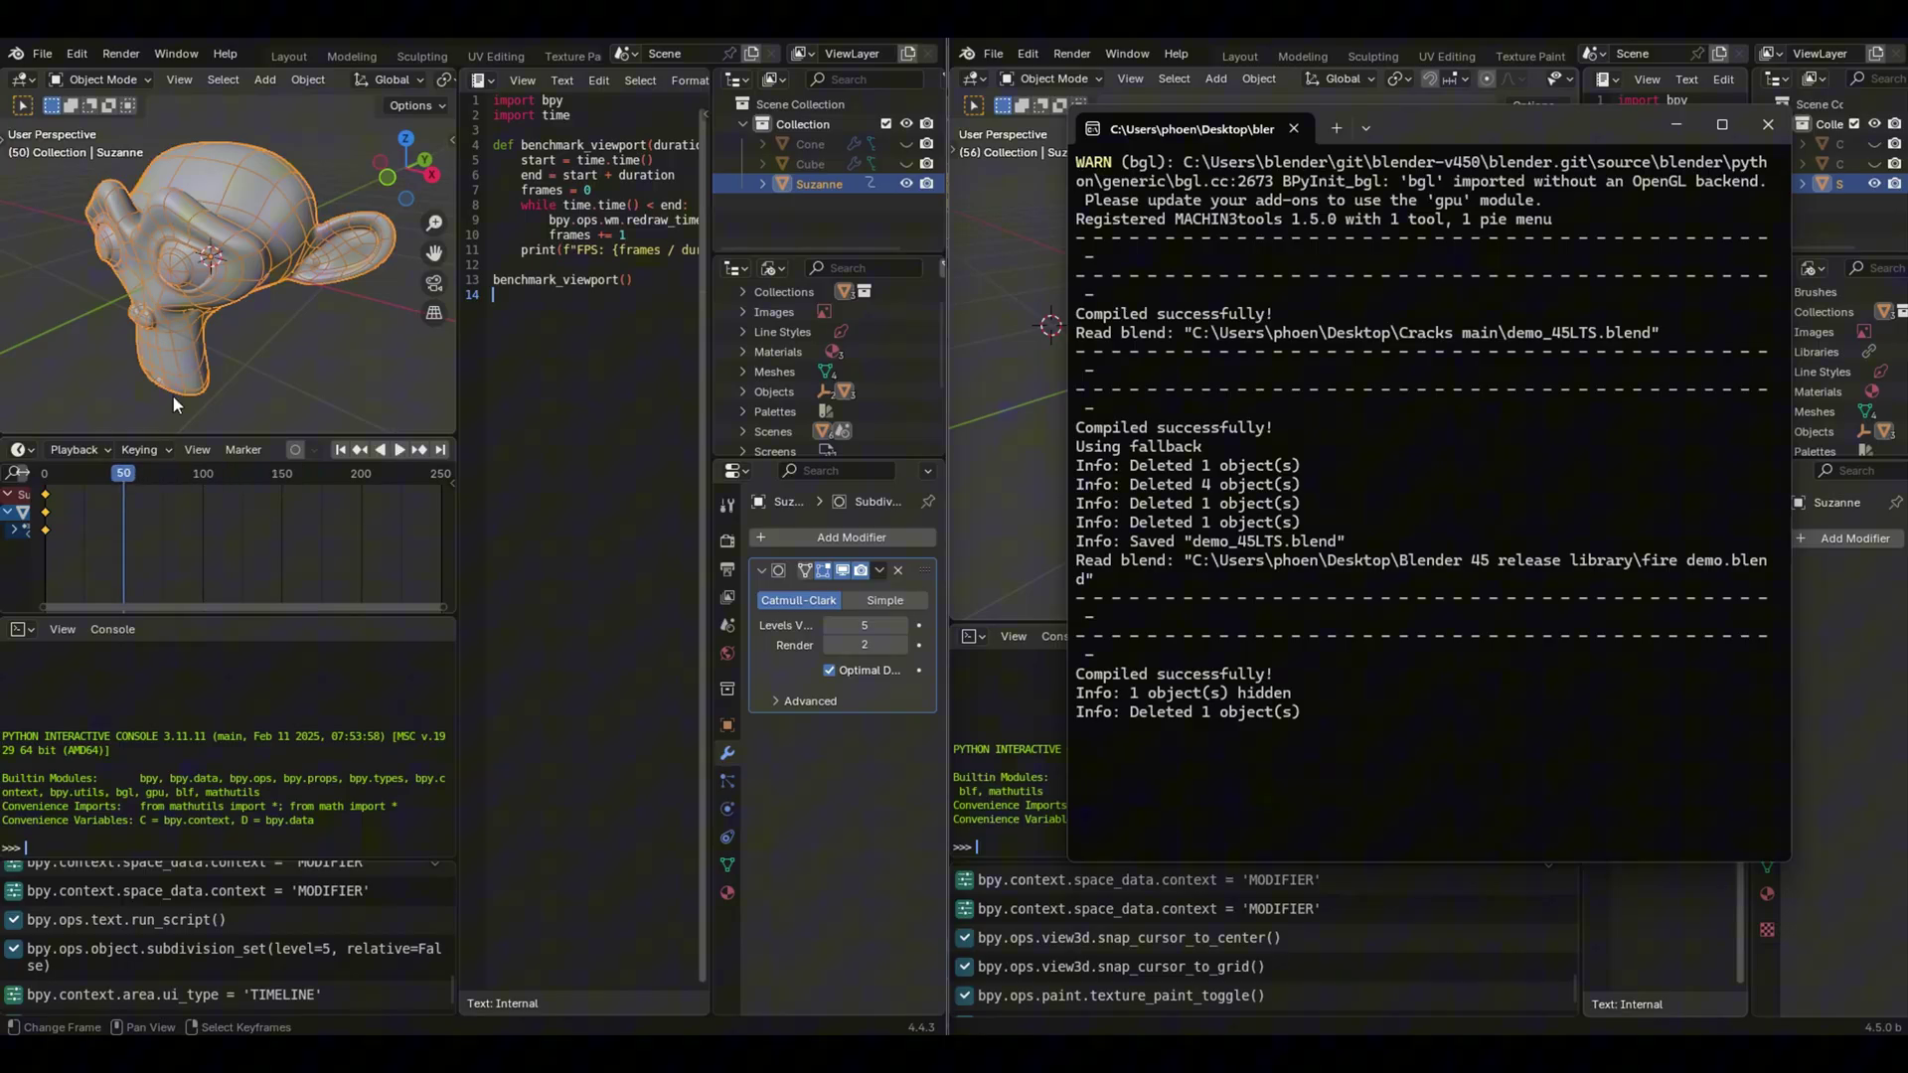
Rotate Suzanne 360° around Z and key the rotation at frame 50.
key("r")
type("z")
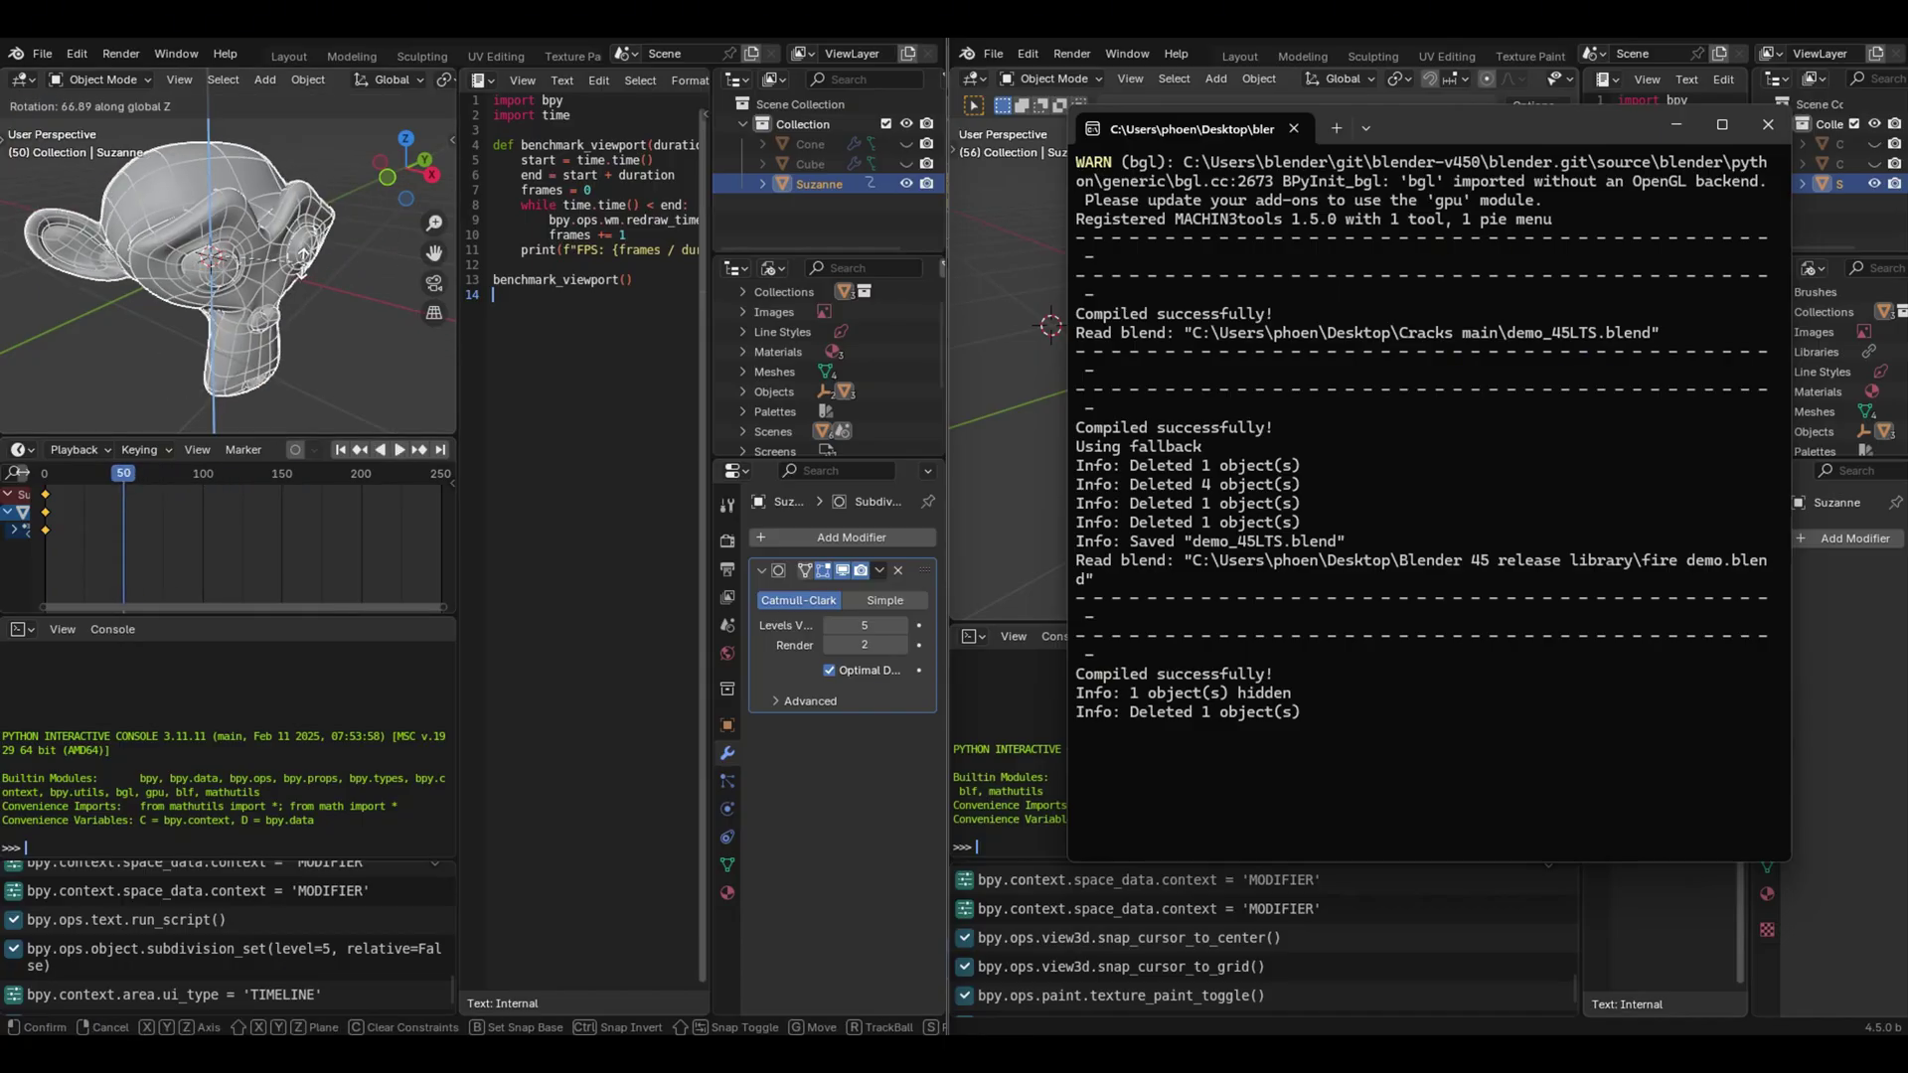
type("360")
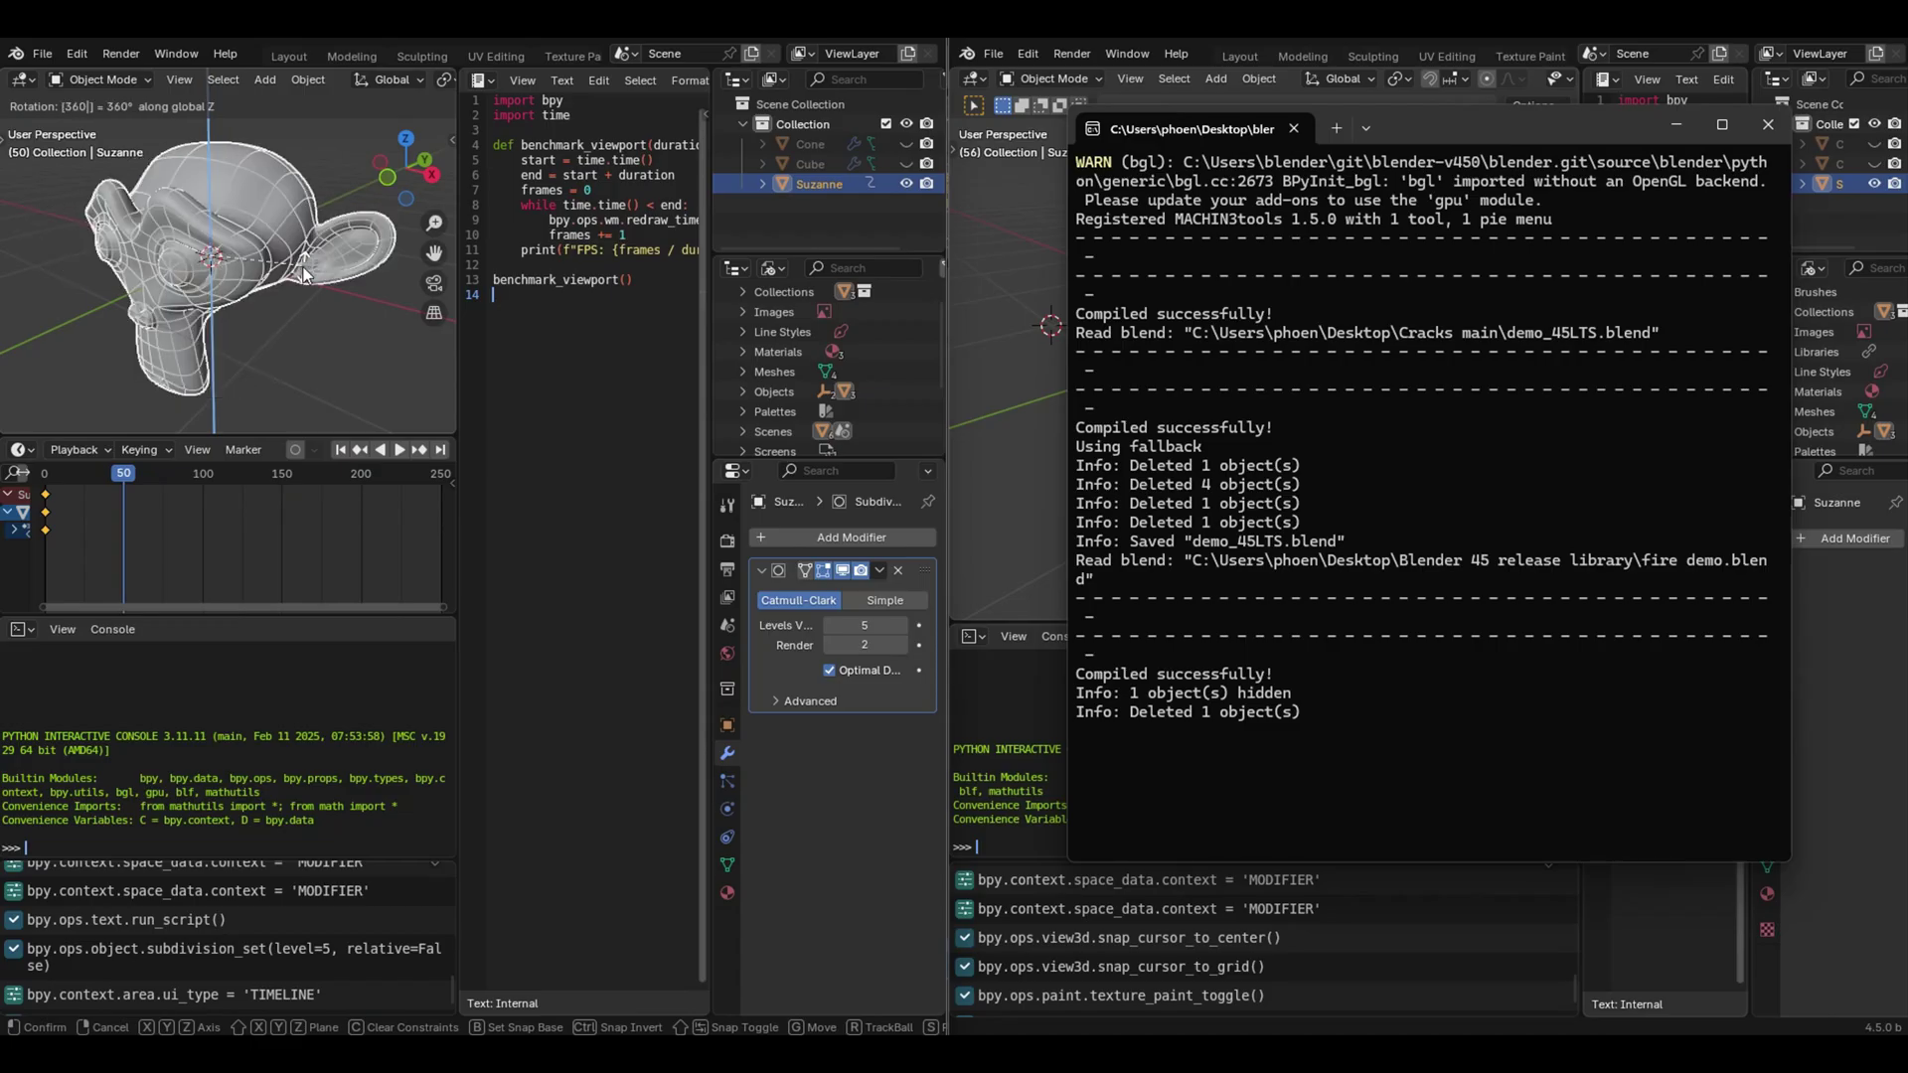
key("Return")
key("i")
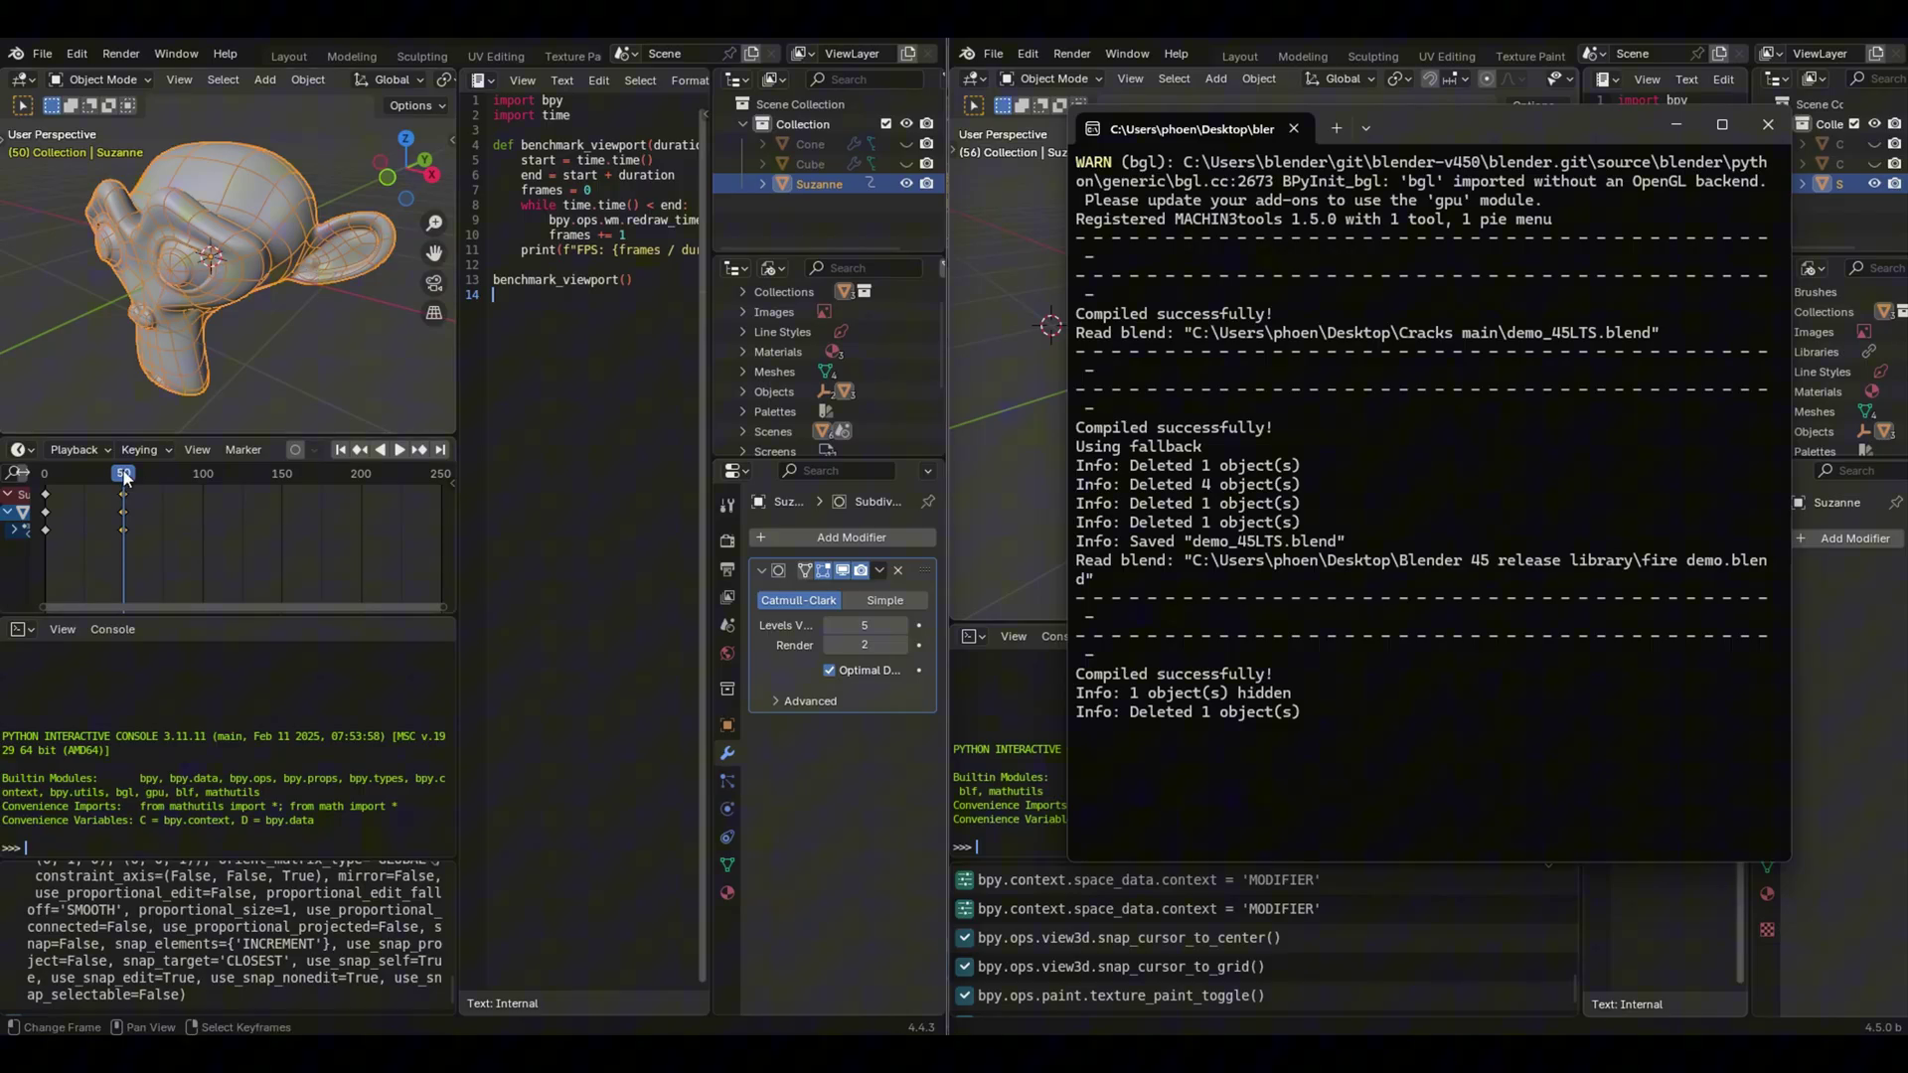
Play the spin while running the viewport benchmark script, then return to frame 0.
left_click(42, 477)
key("space")
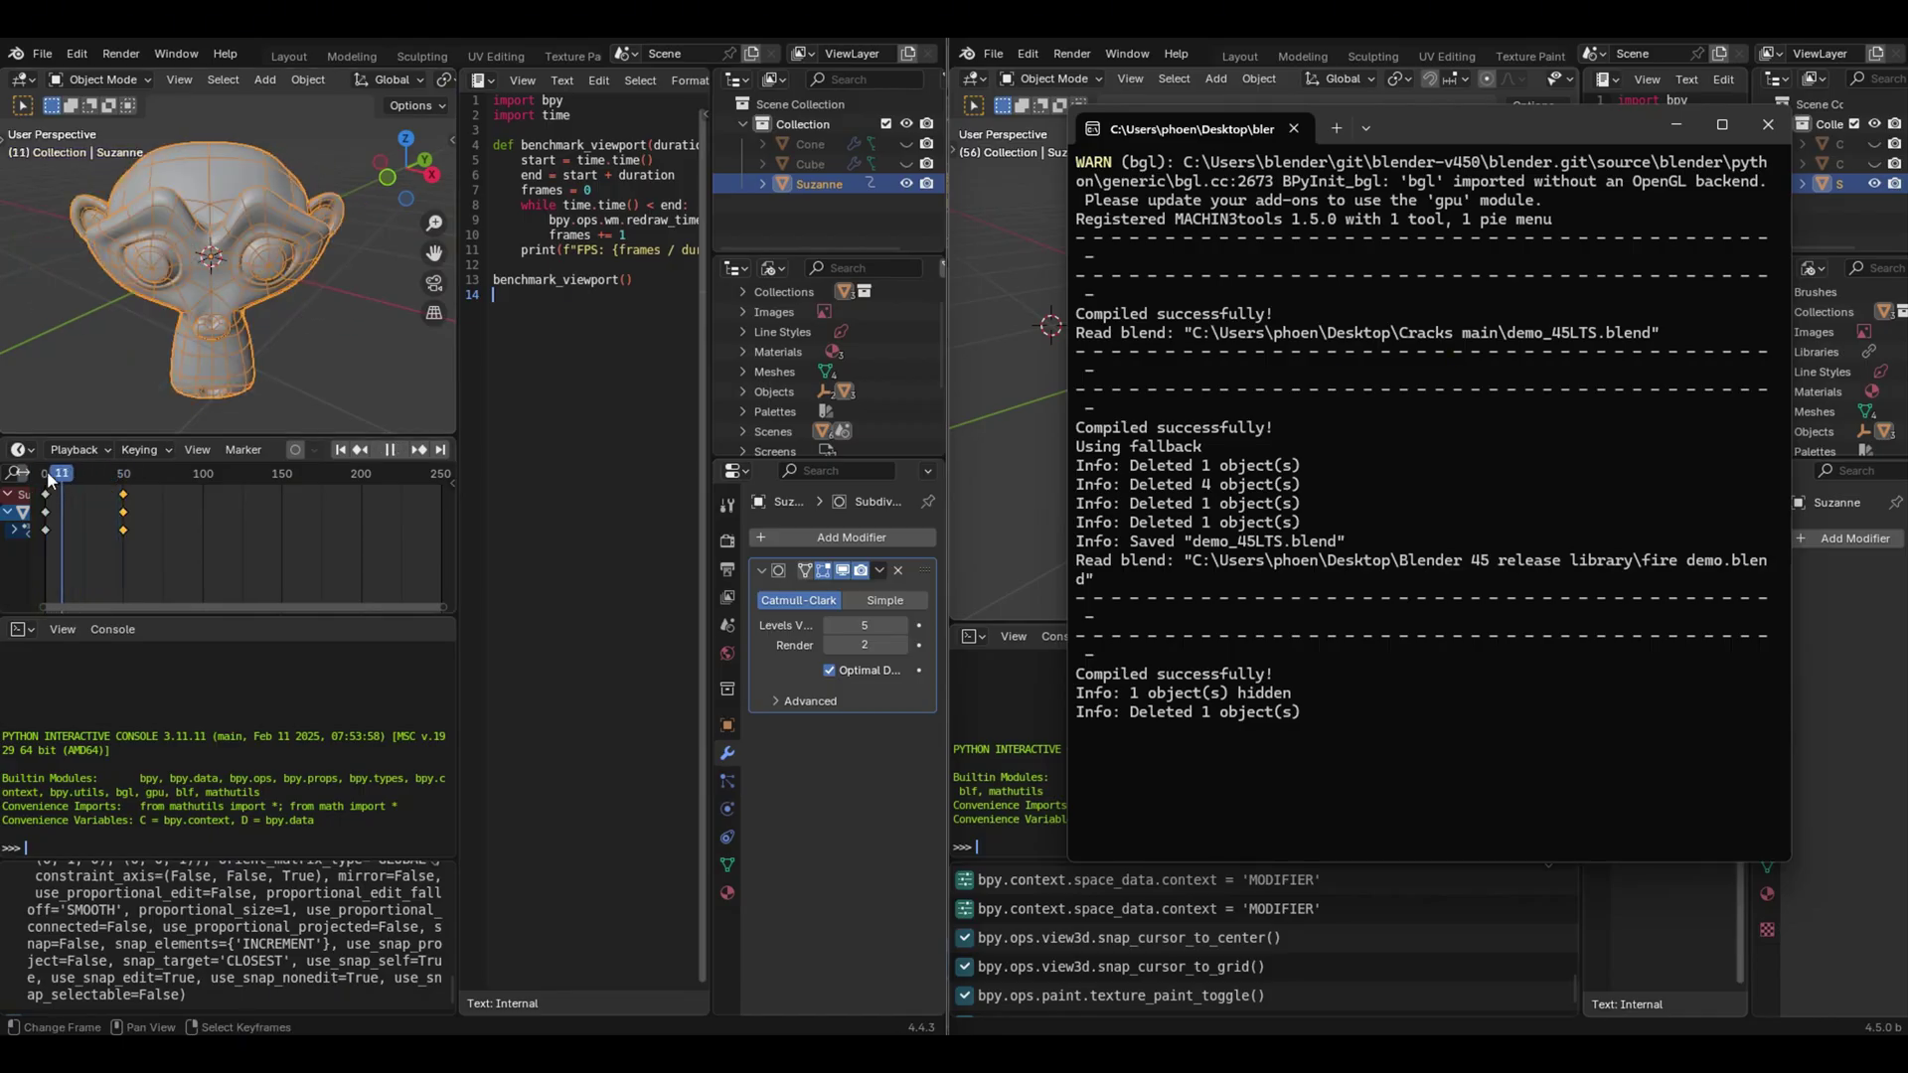
left_click(47, 472)
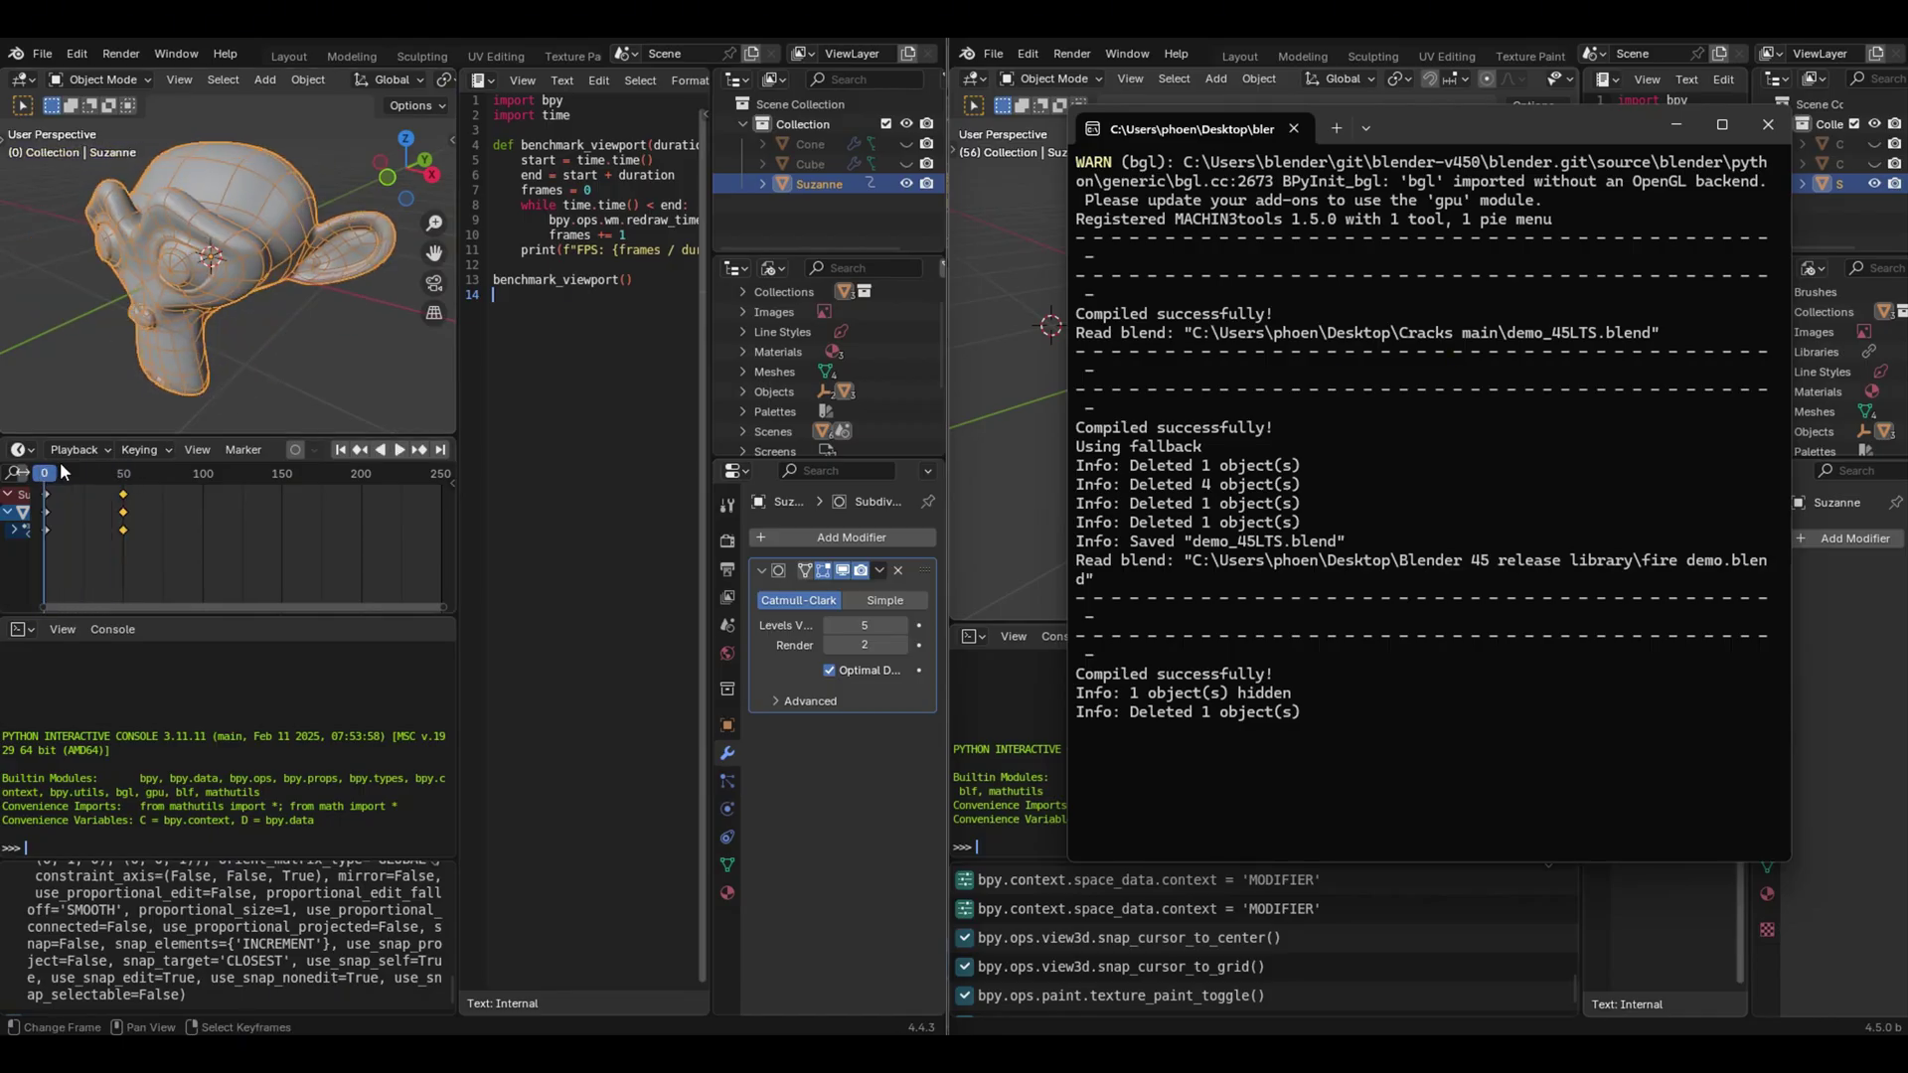
left_click(397, 448)
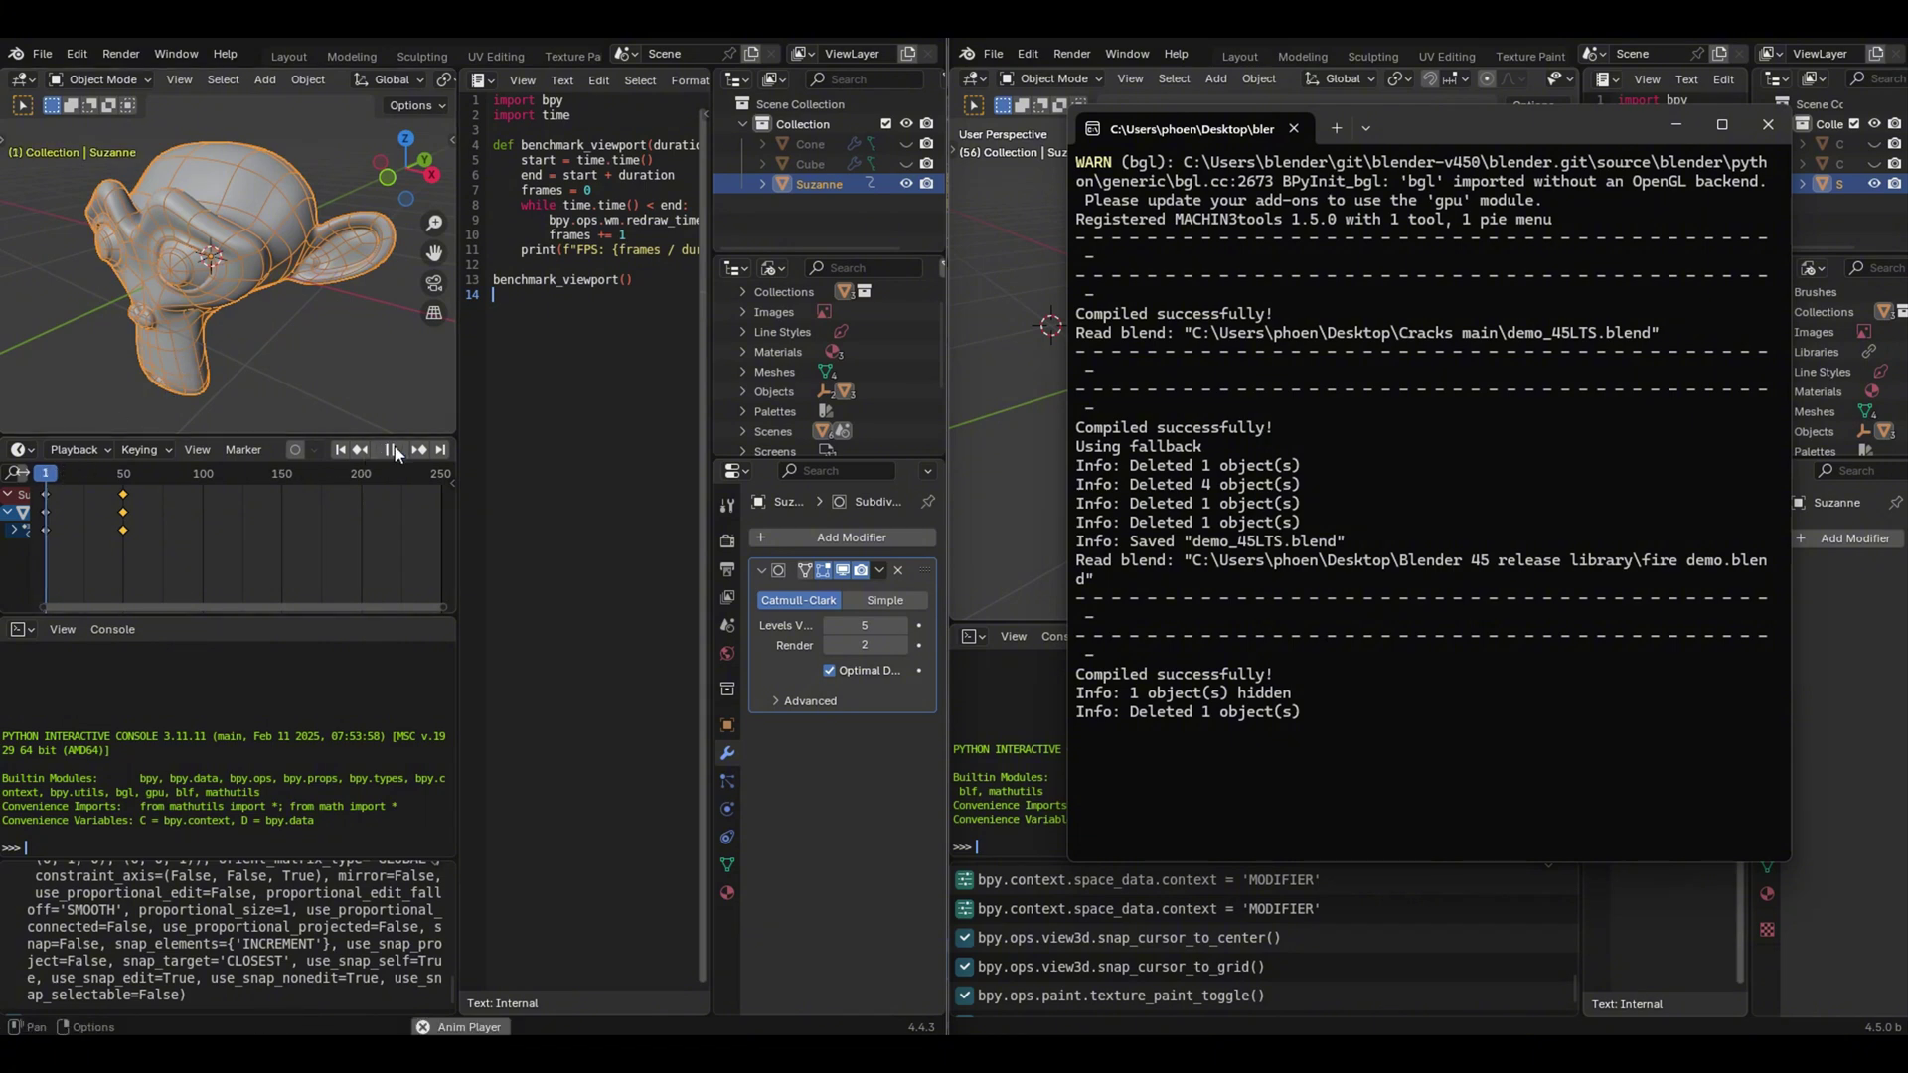
scroll(623, 80, "down", 5)
left_click(617, 79)
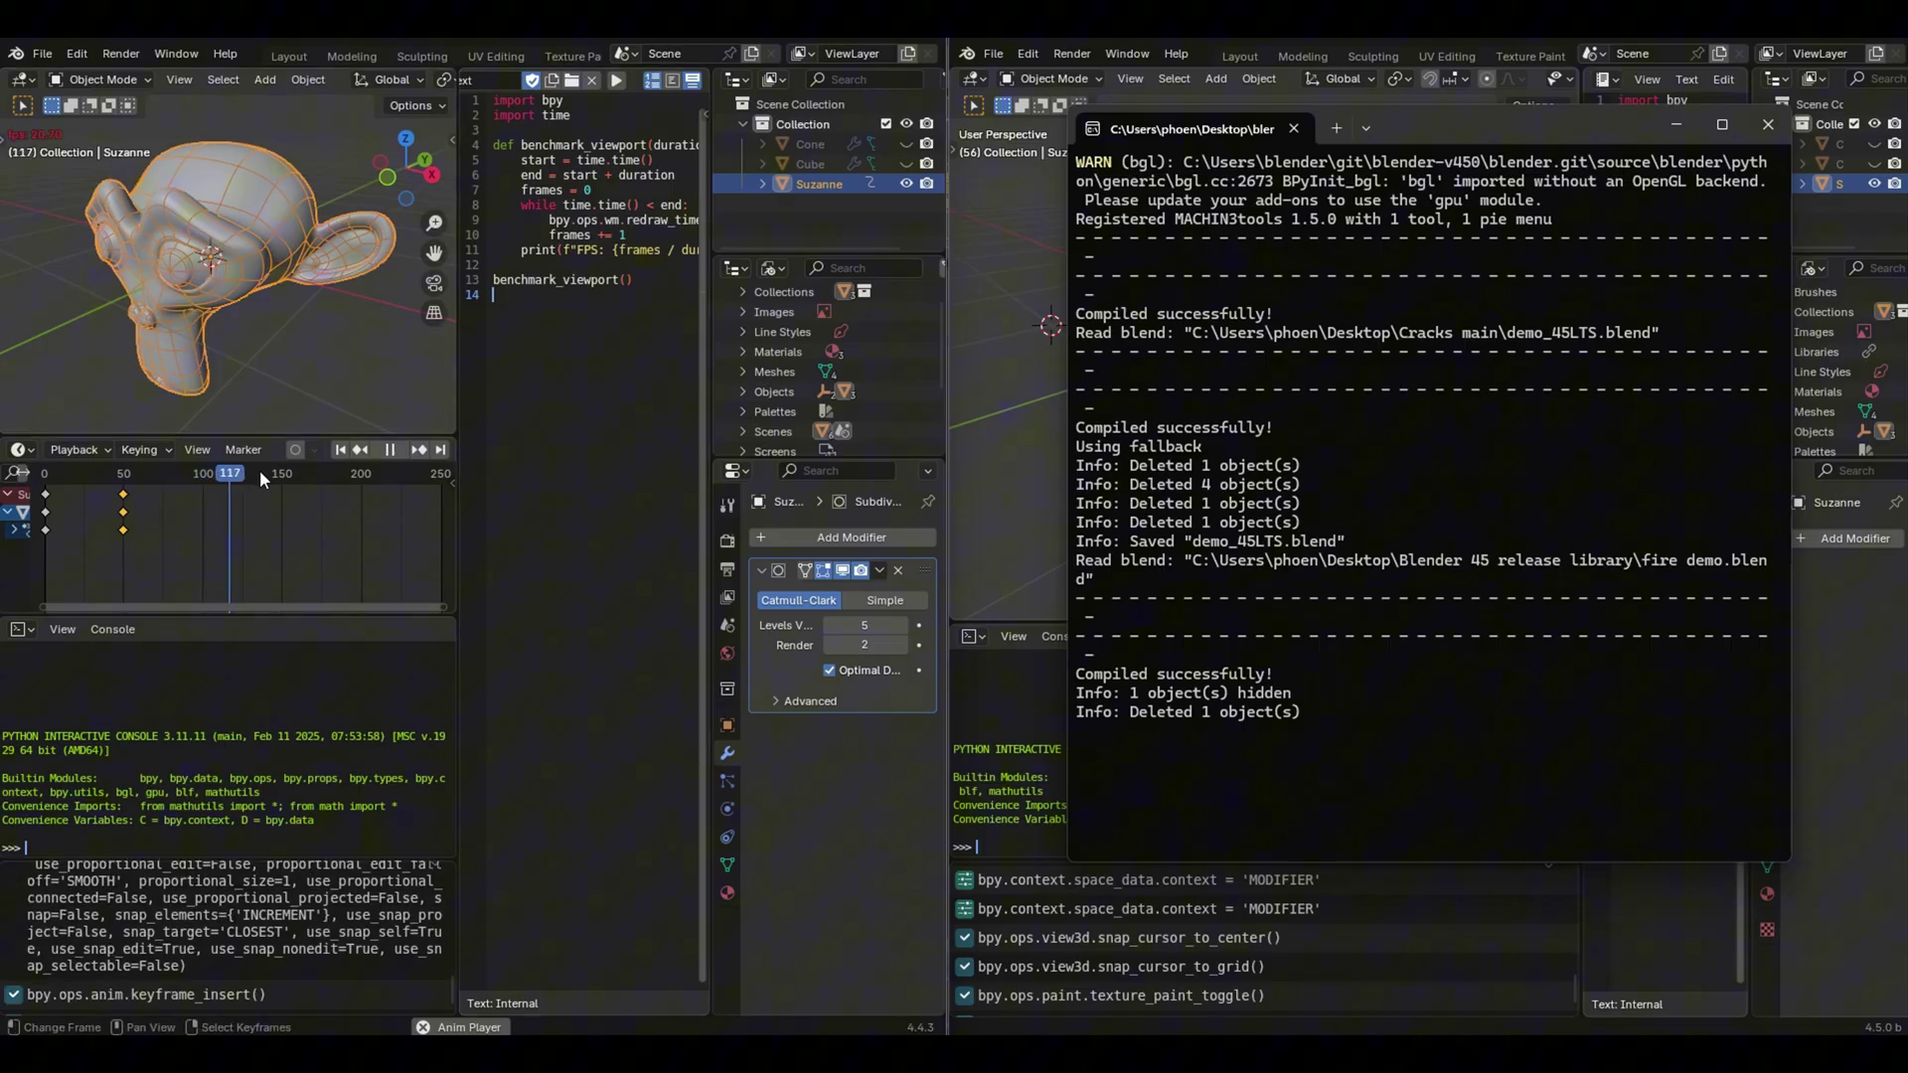
left_click(332, 449)
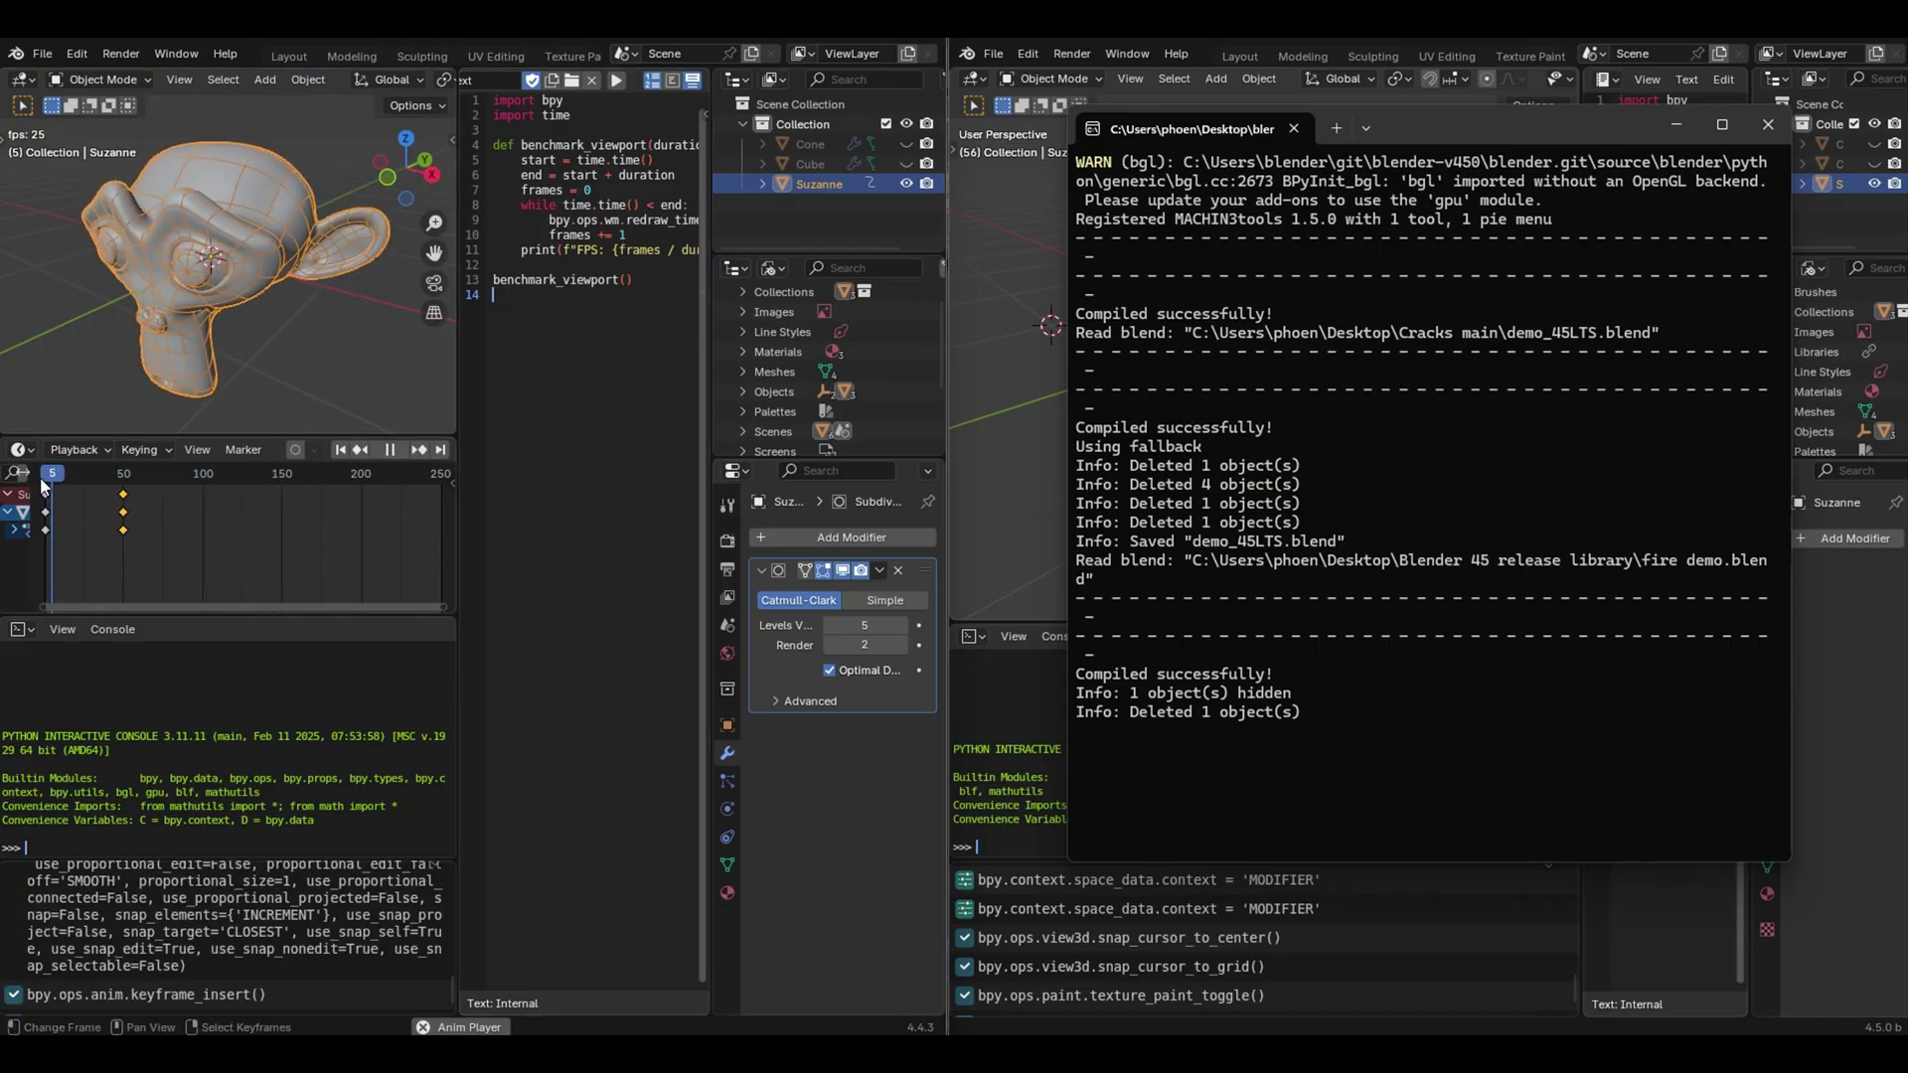
left_click_drag(92, 475, 44, 474)
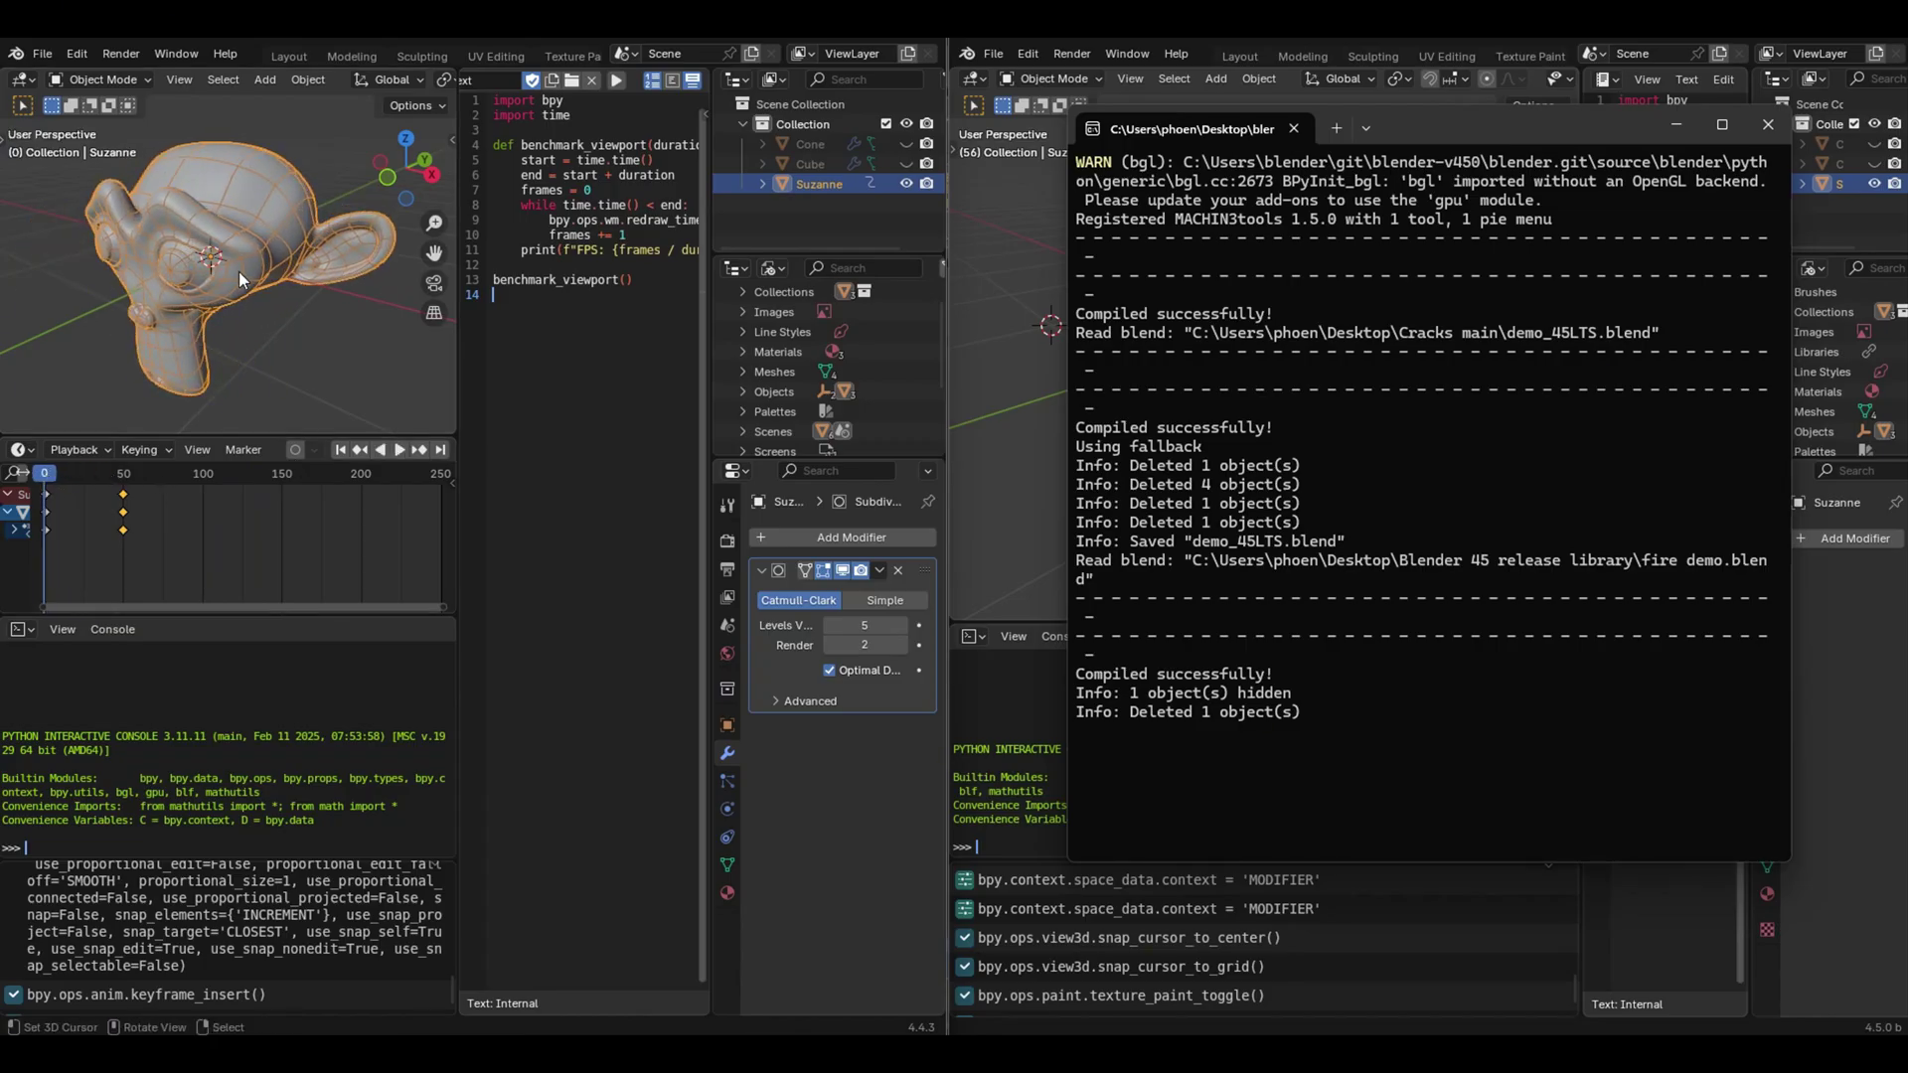
Set the Keymap preference Spacebar Action from Search to Play.
left_click(71, 56)
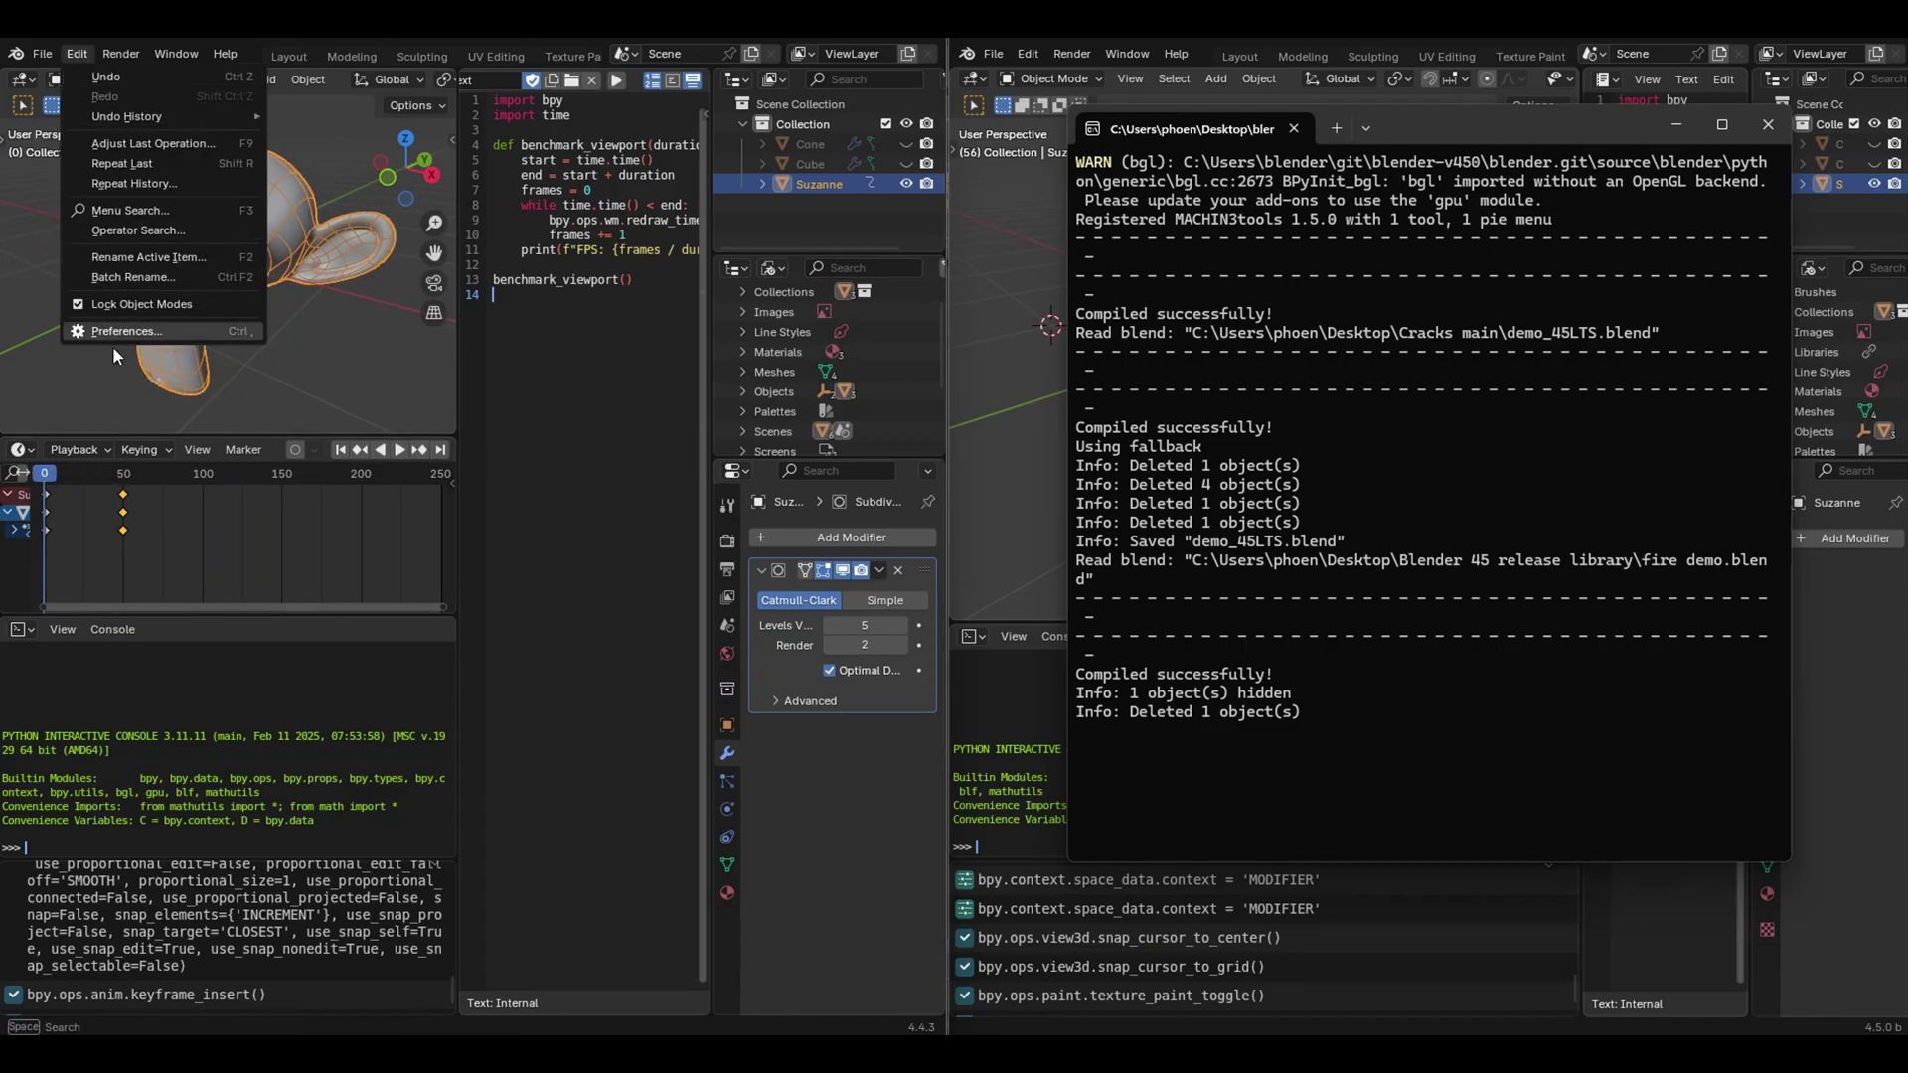
left_click(116, 330)
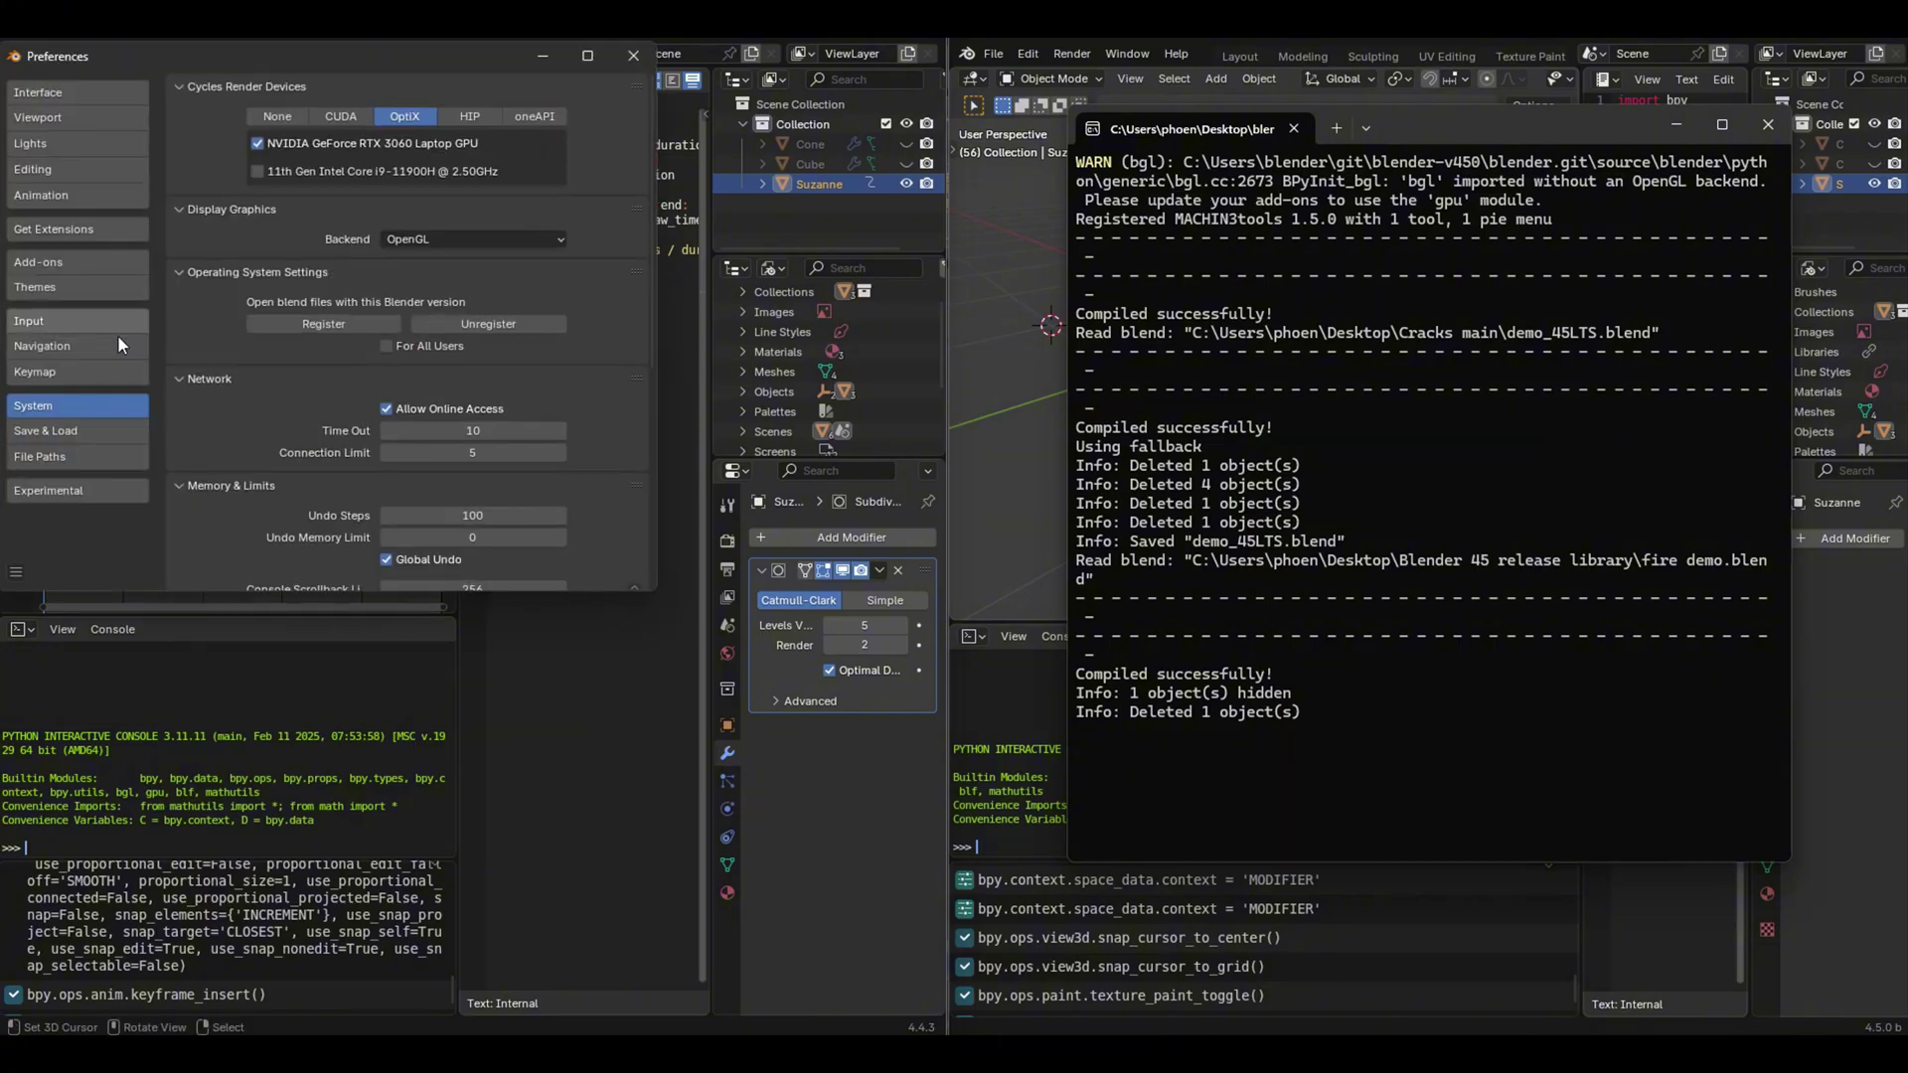
left_click(68, 367)
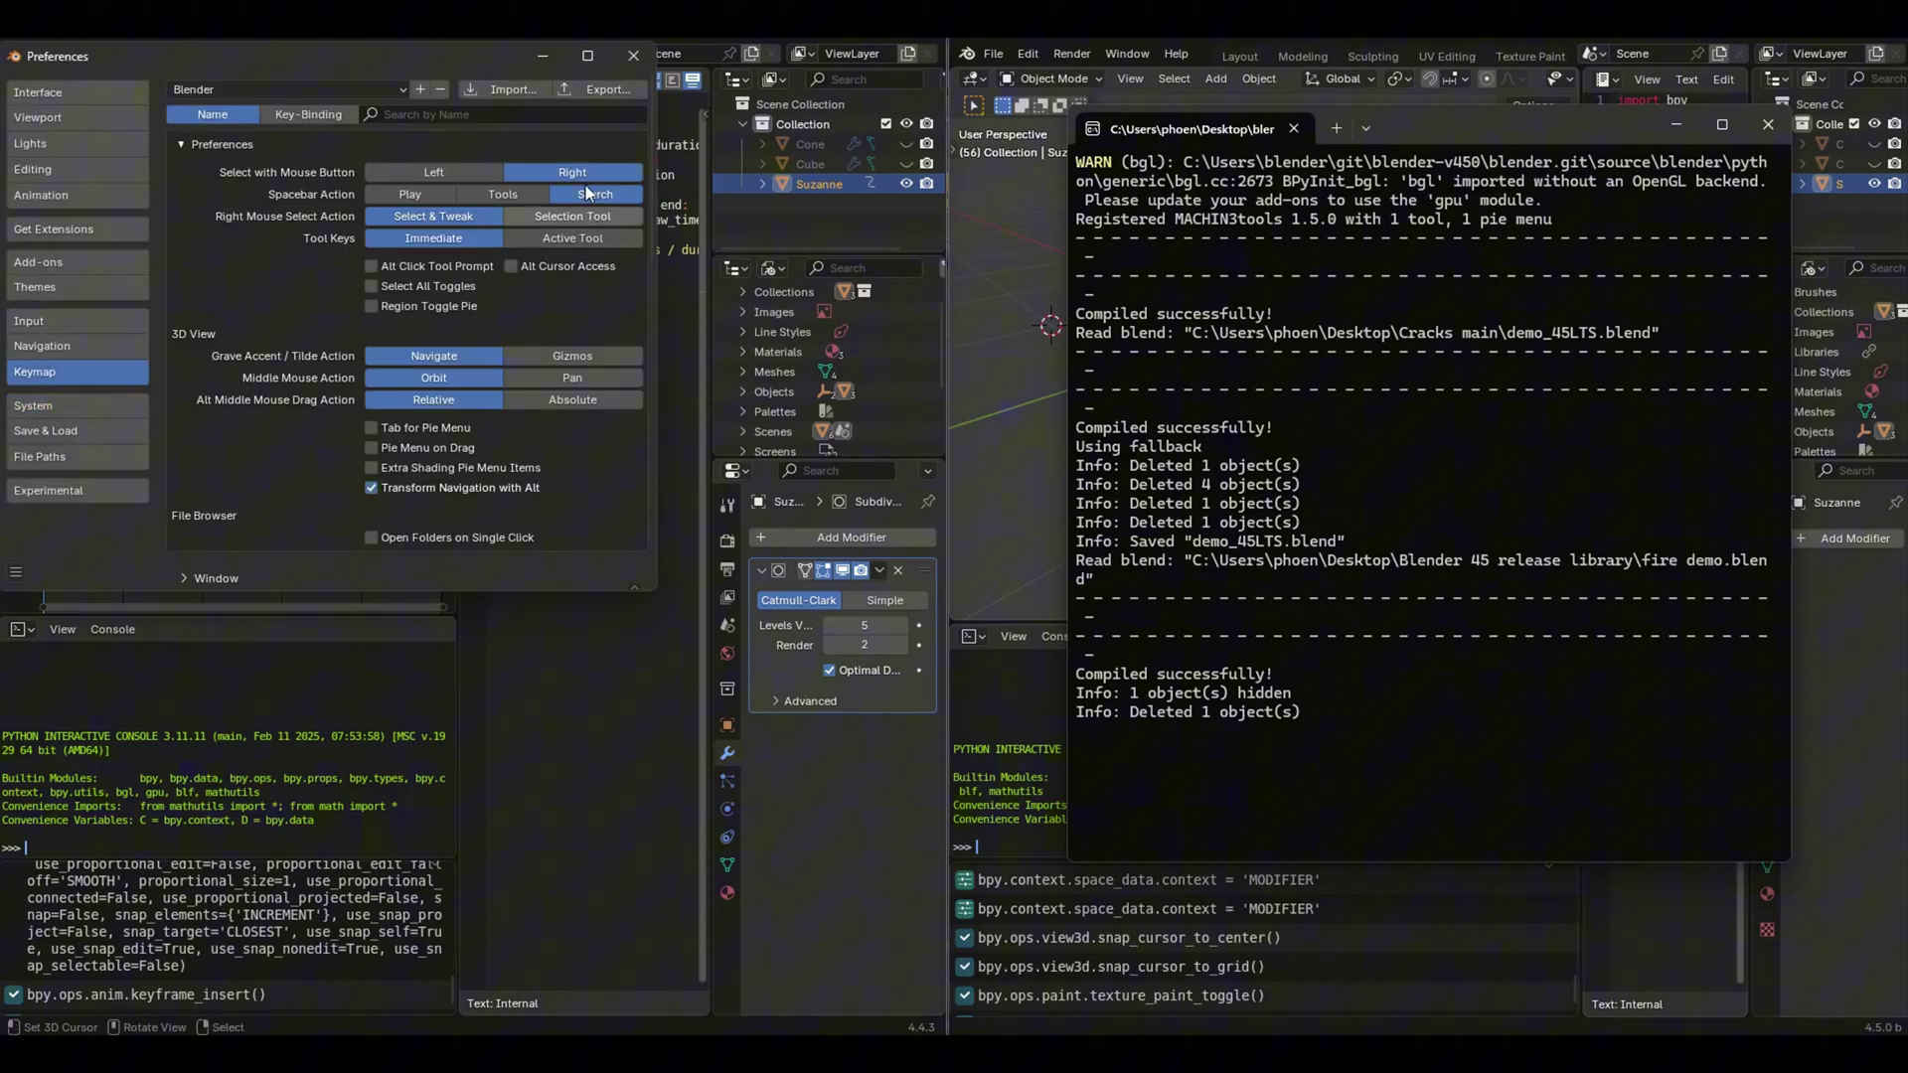
left_click(410, 193)
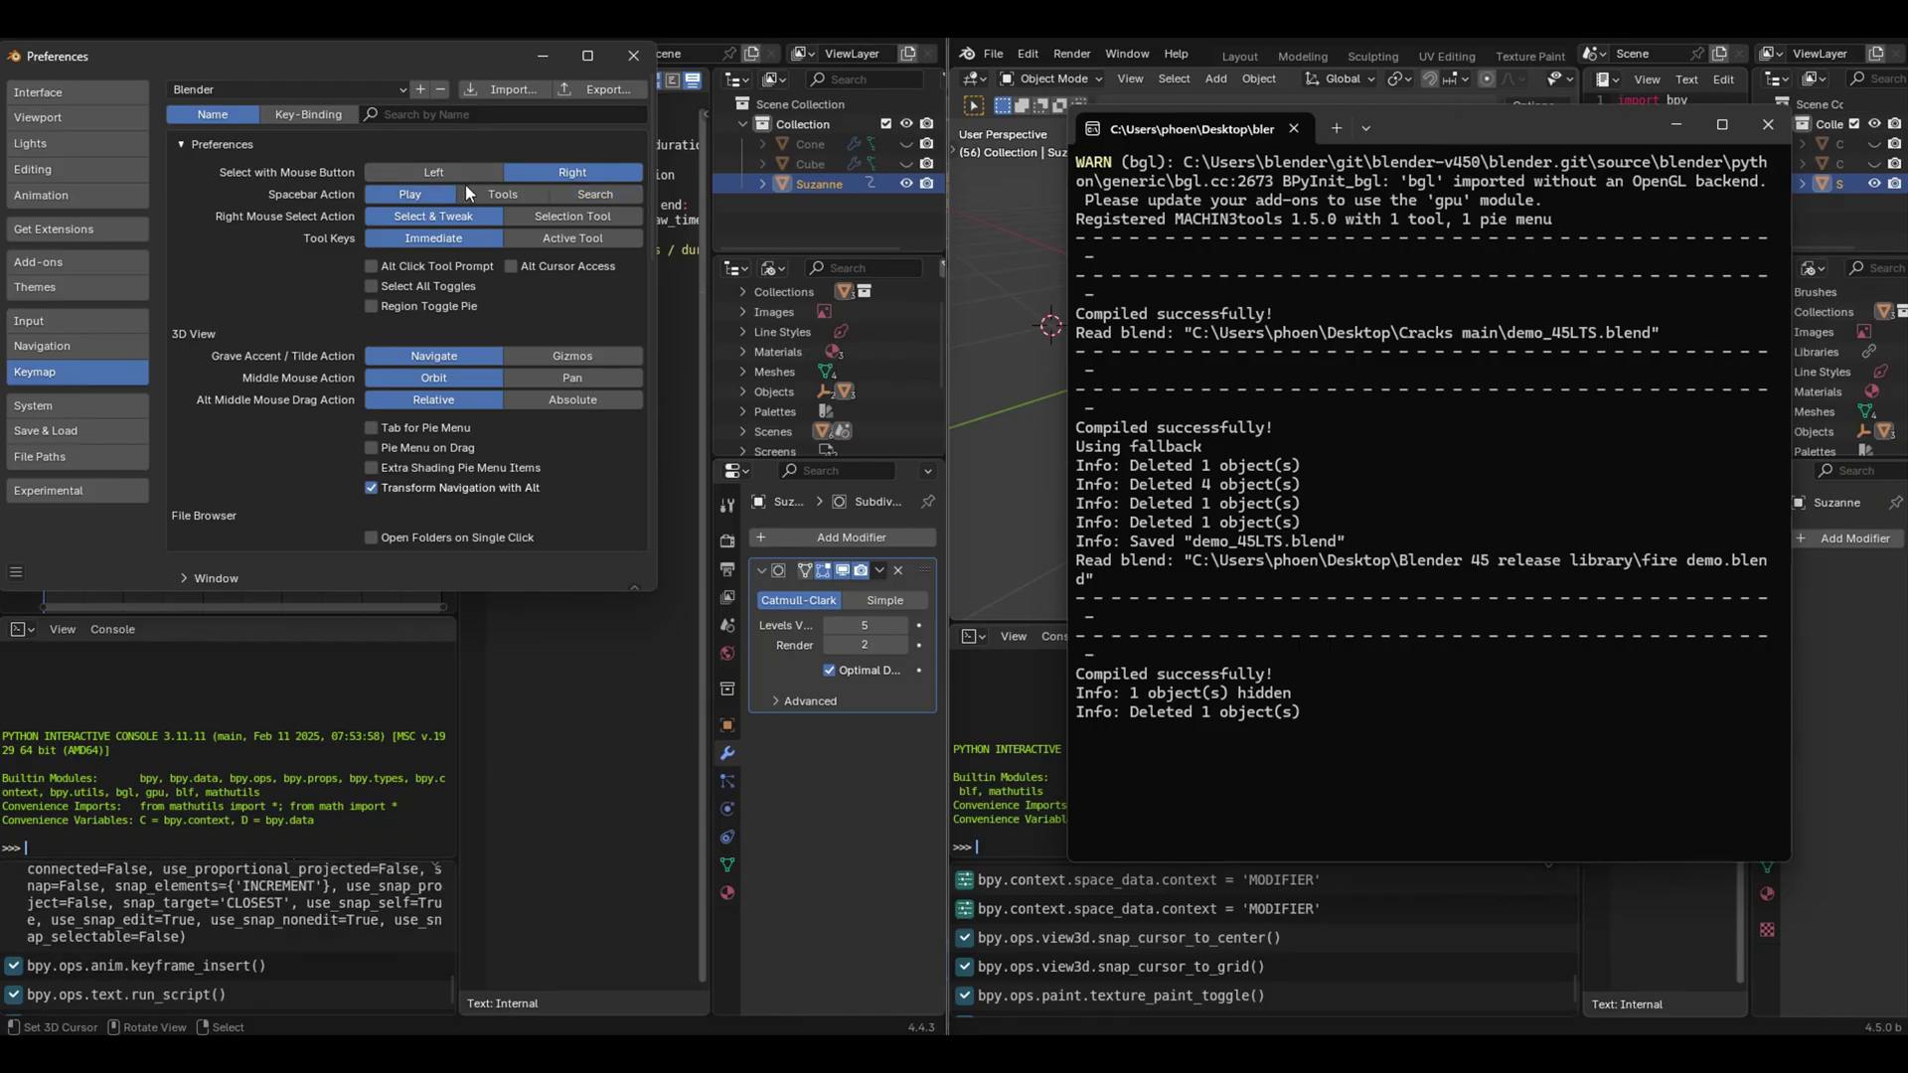
left_click(634, 58)
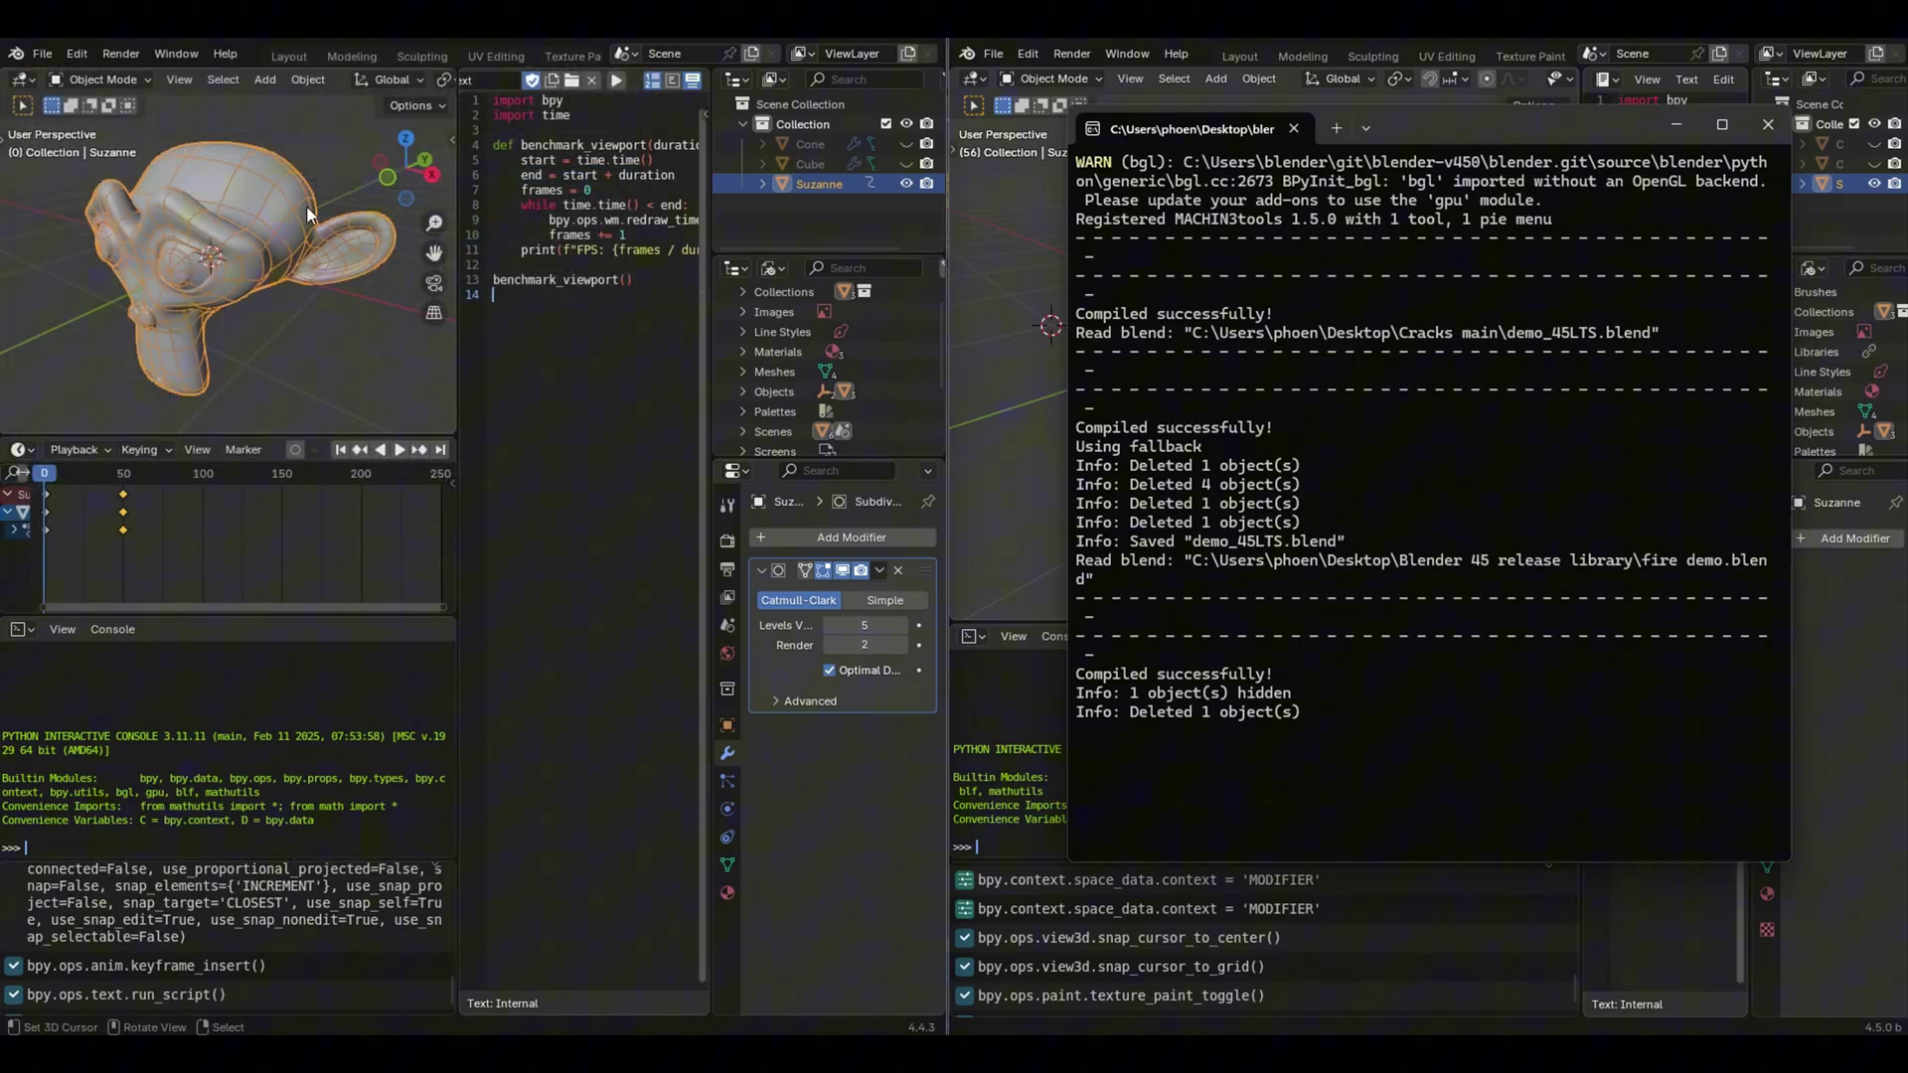
Play the animation for the benchmark, stopping at frame 64.
key("space")
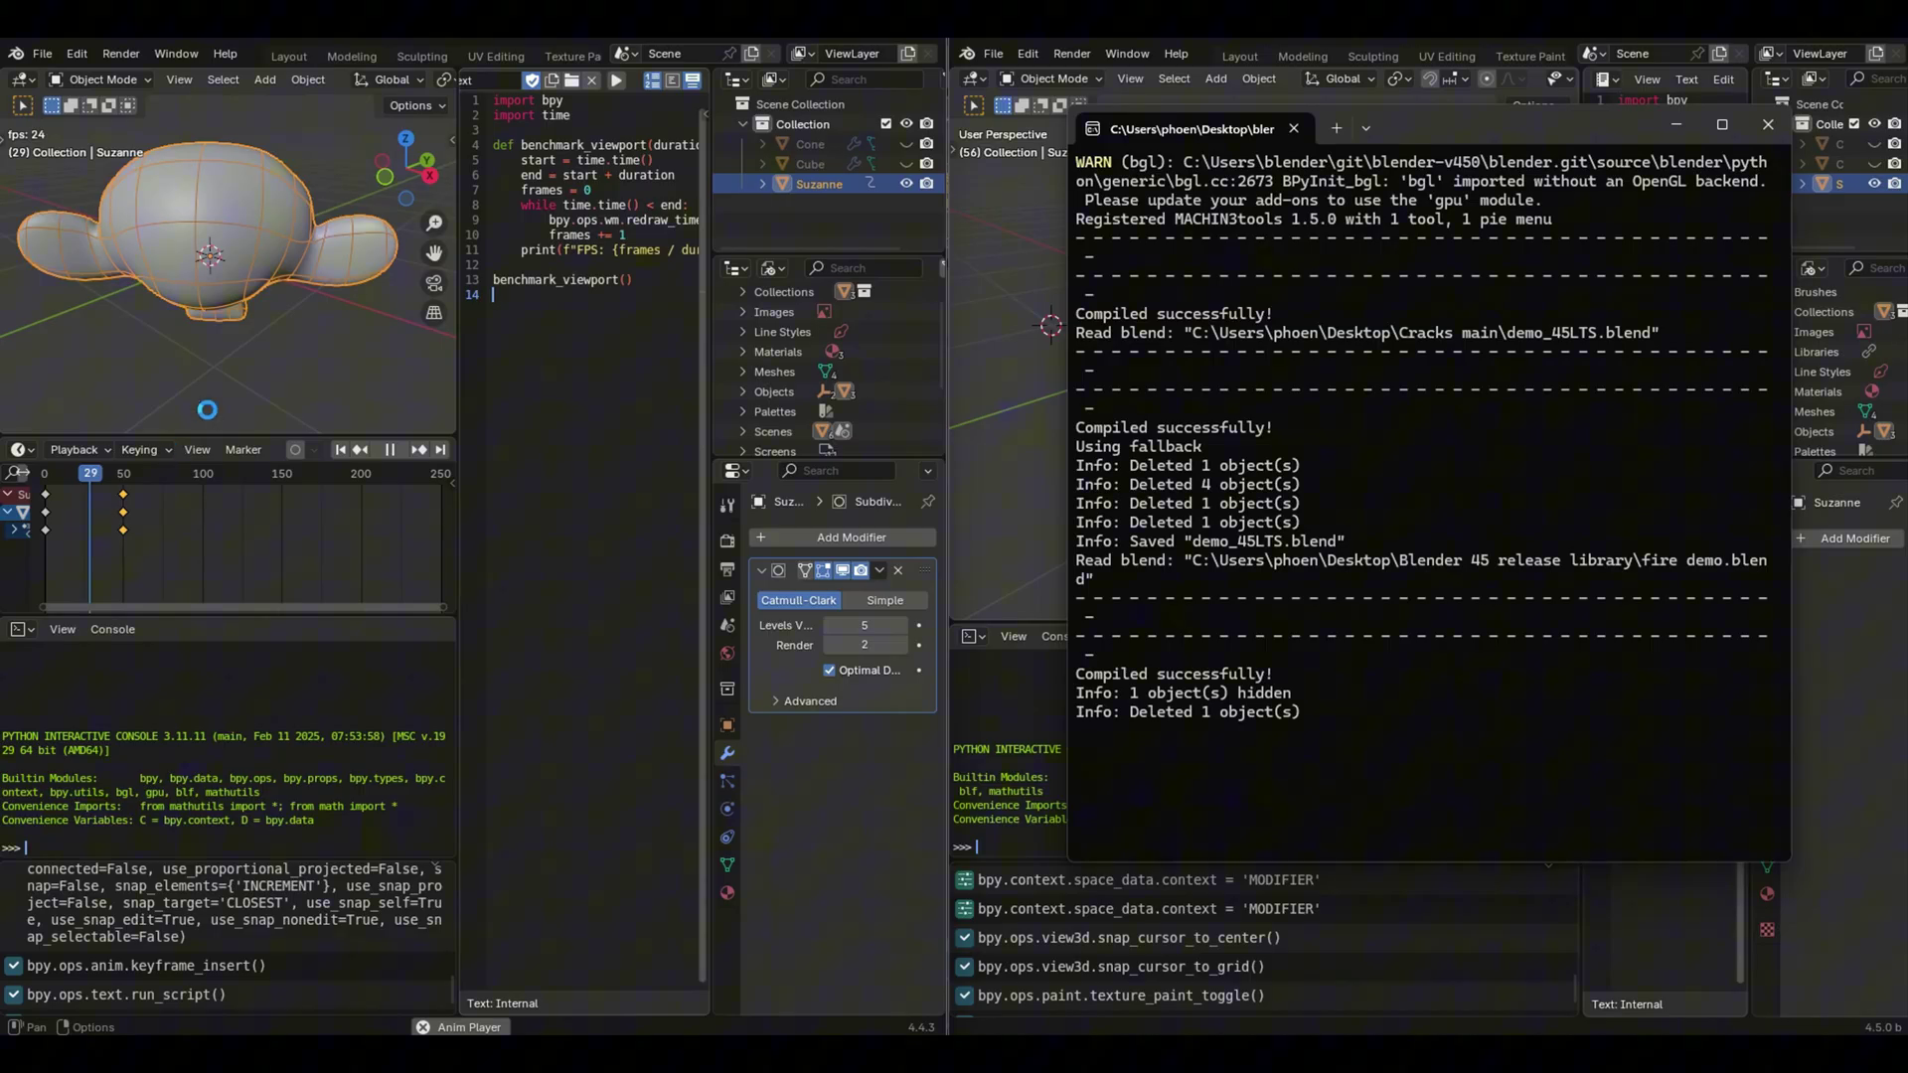
left_click(389, 451)
left_click(390, 450)
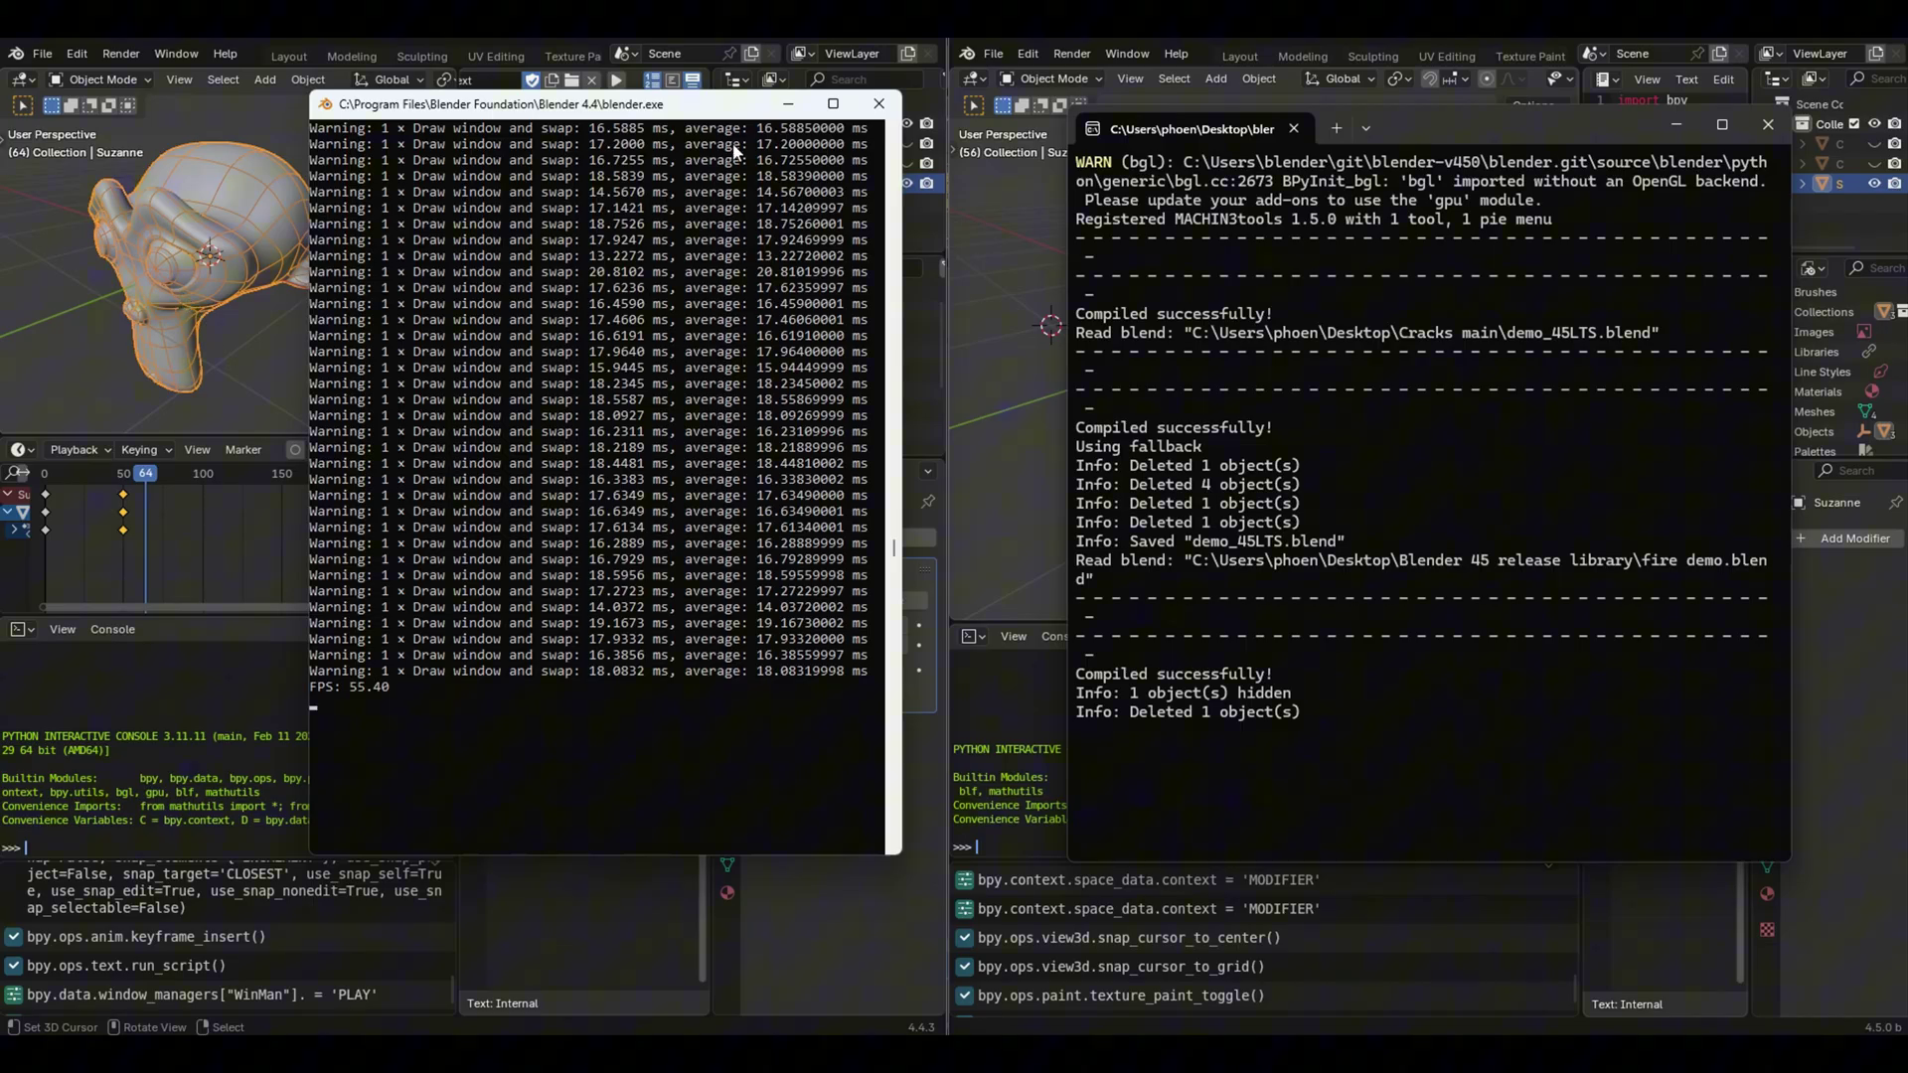
Minimize the Blender console and terminal windows to reveal Suzanne in the 5.0 viewport.
scroll(747, 226, "up", 2)
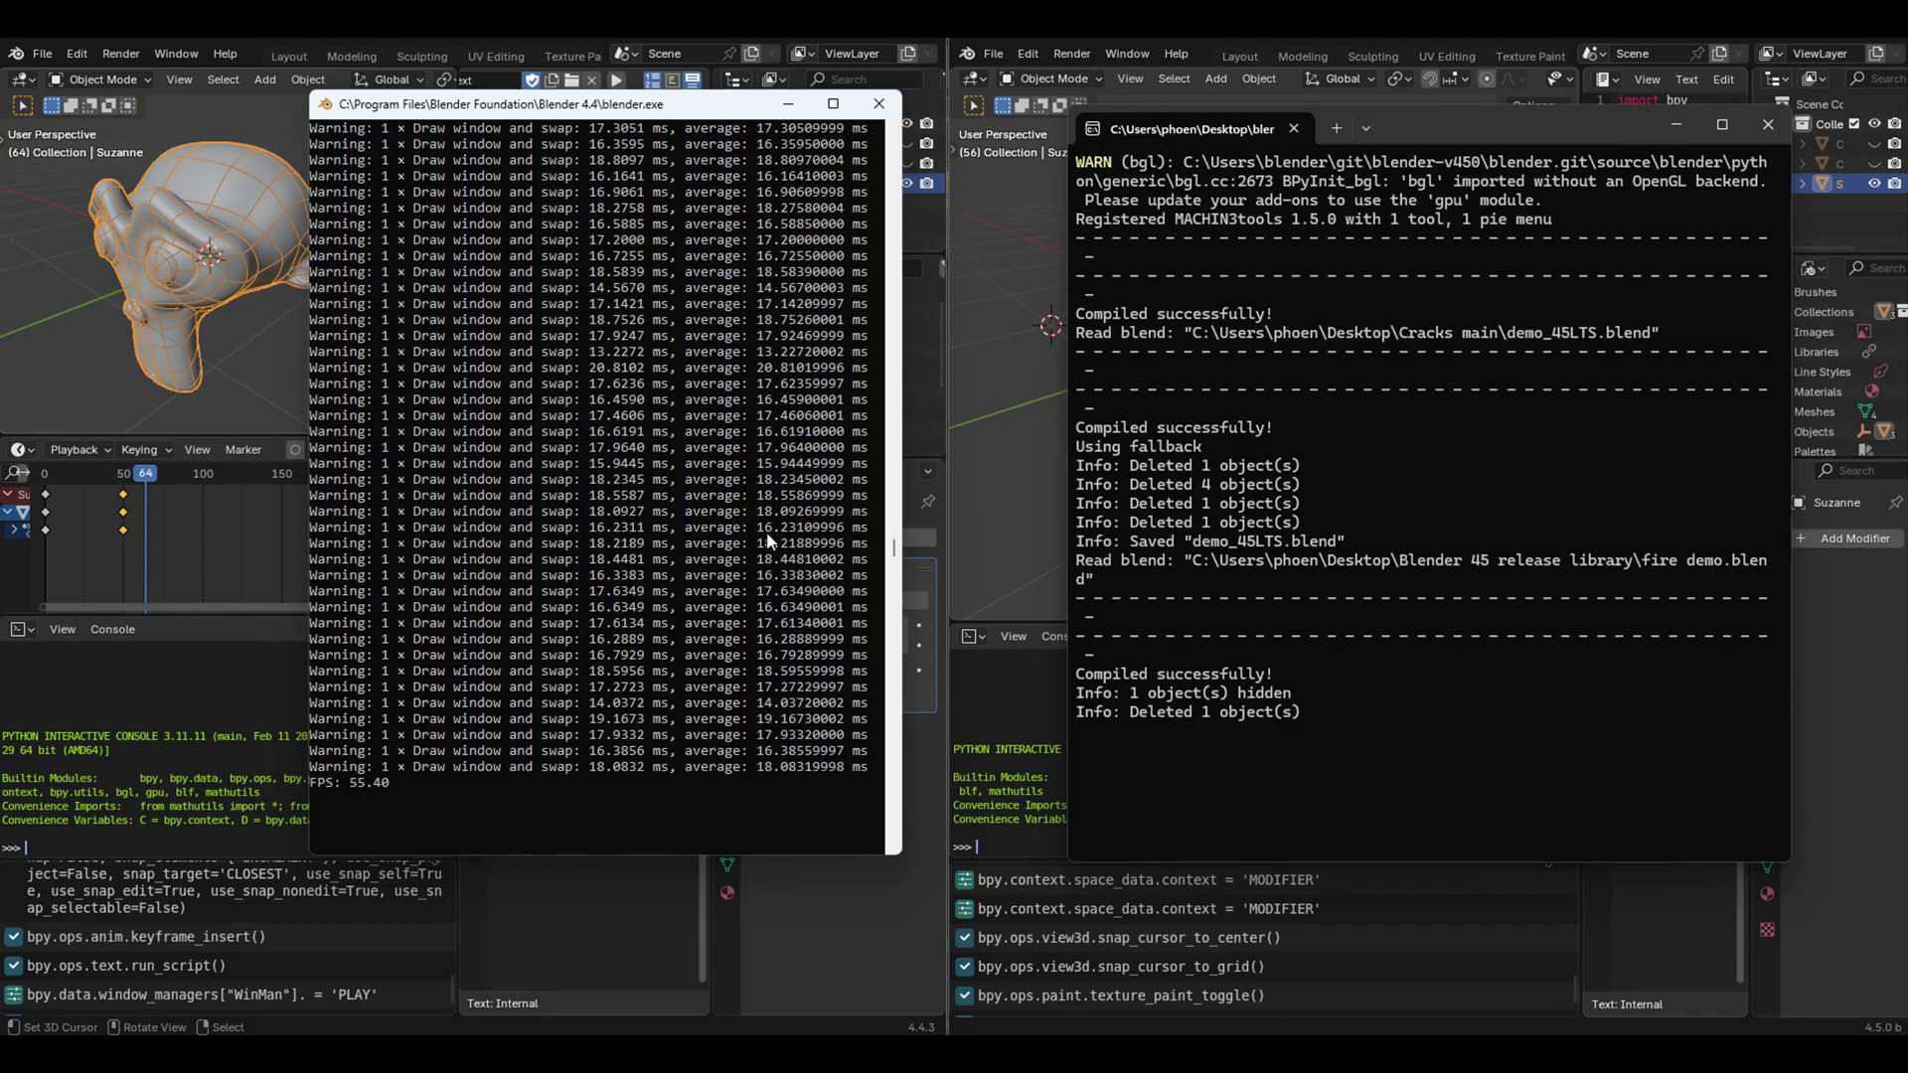
left_click(789, 106)
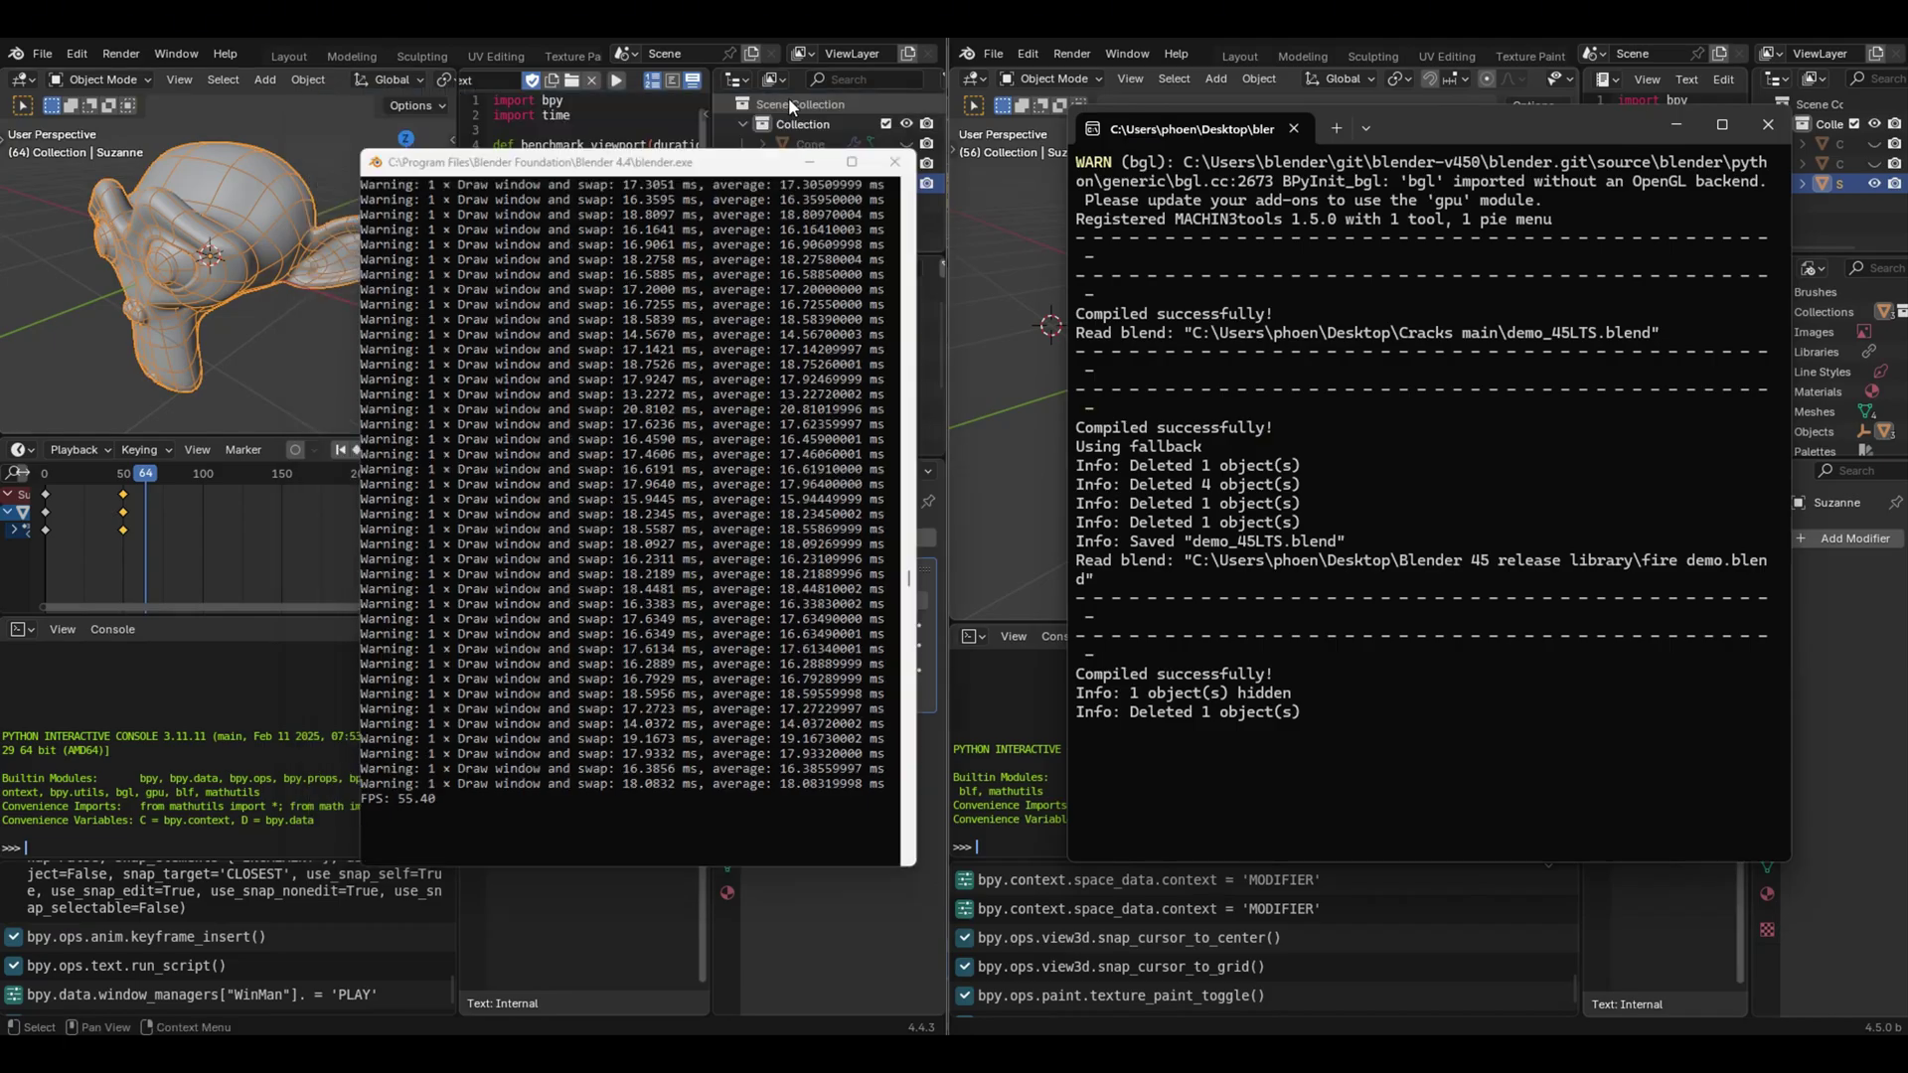
left_click(1683, 123)
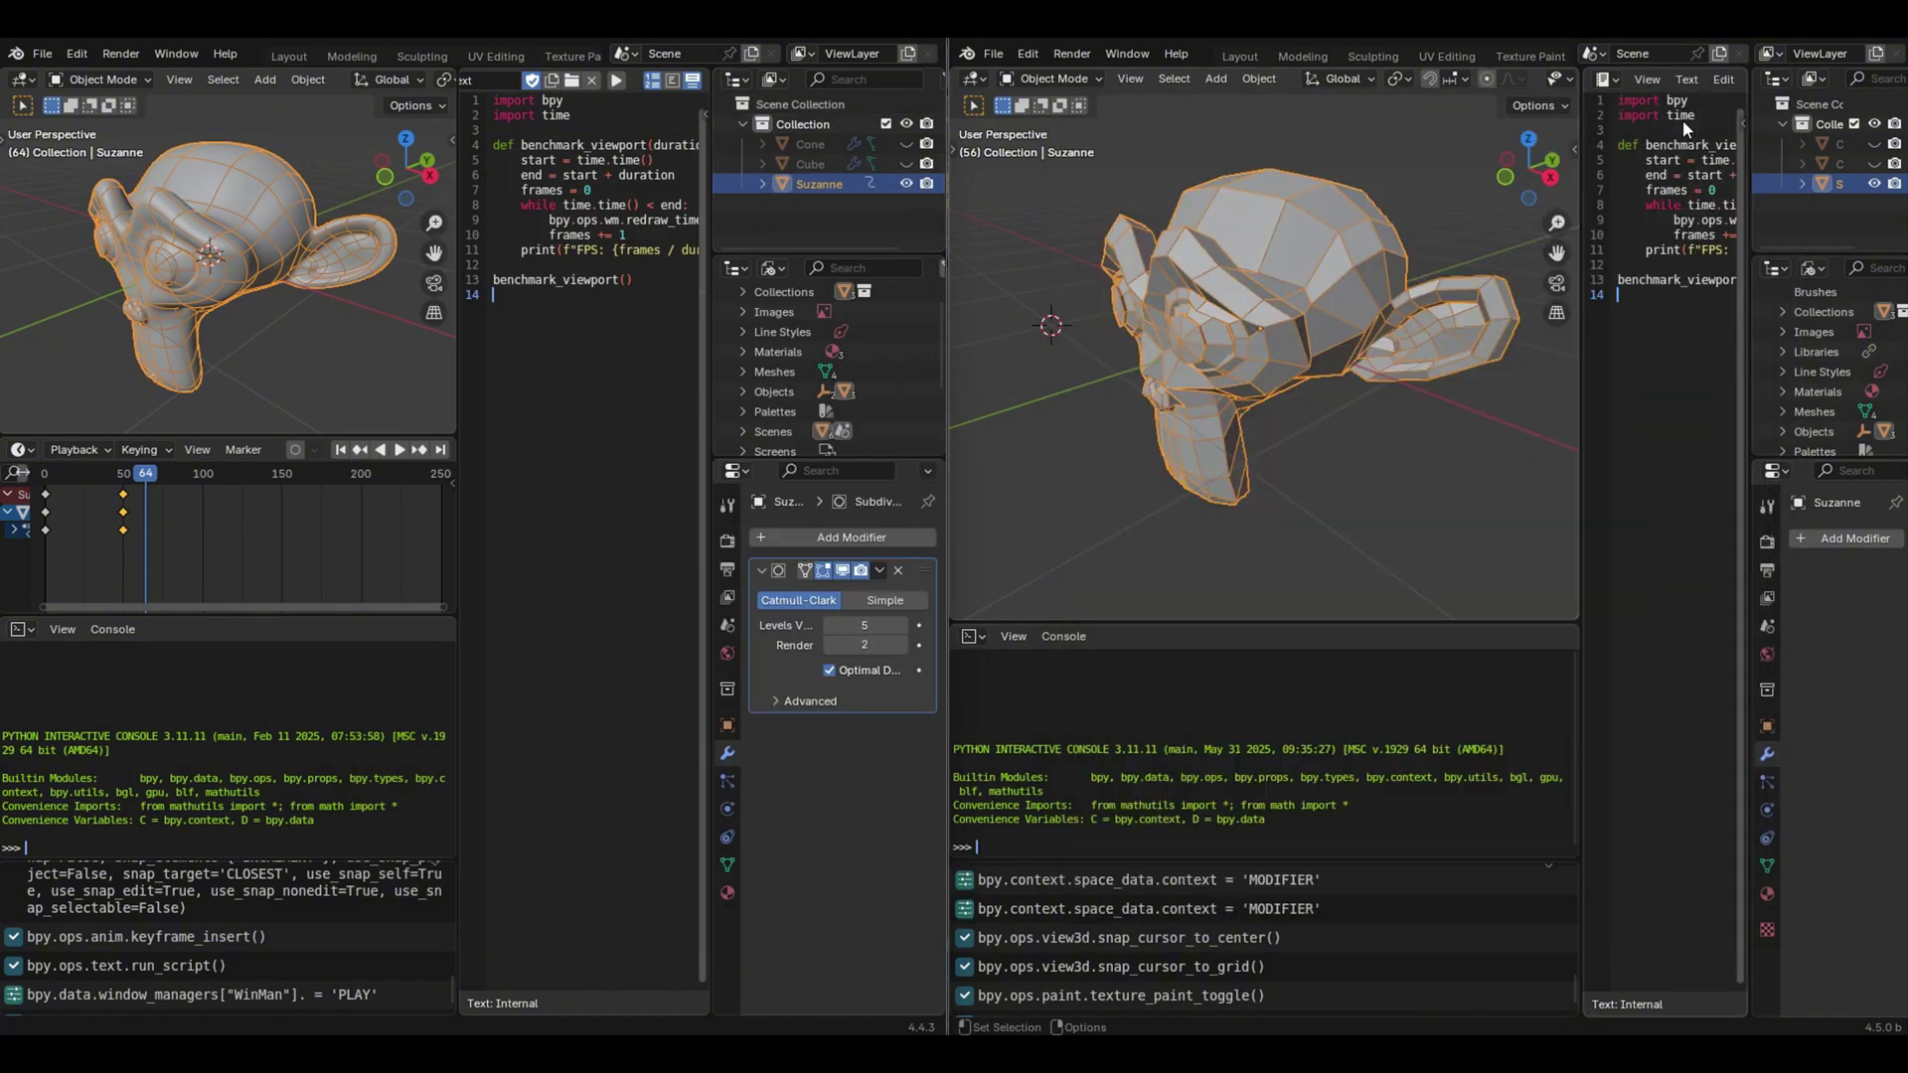
middle_click_drag(1272, 244, 1282, 249)
Subdivide Suzanne to level 5 and add a widened Timeline area below the viewport.
key("ctrl")
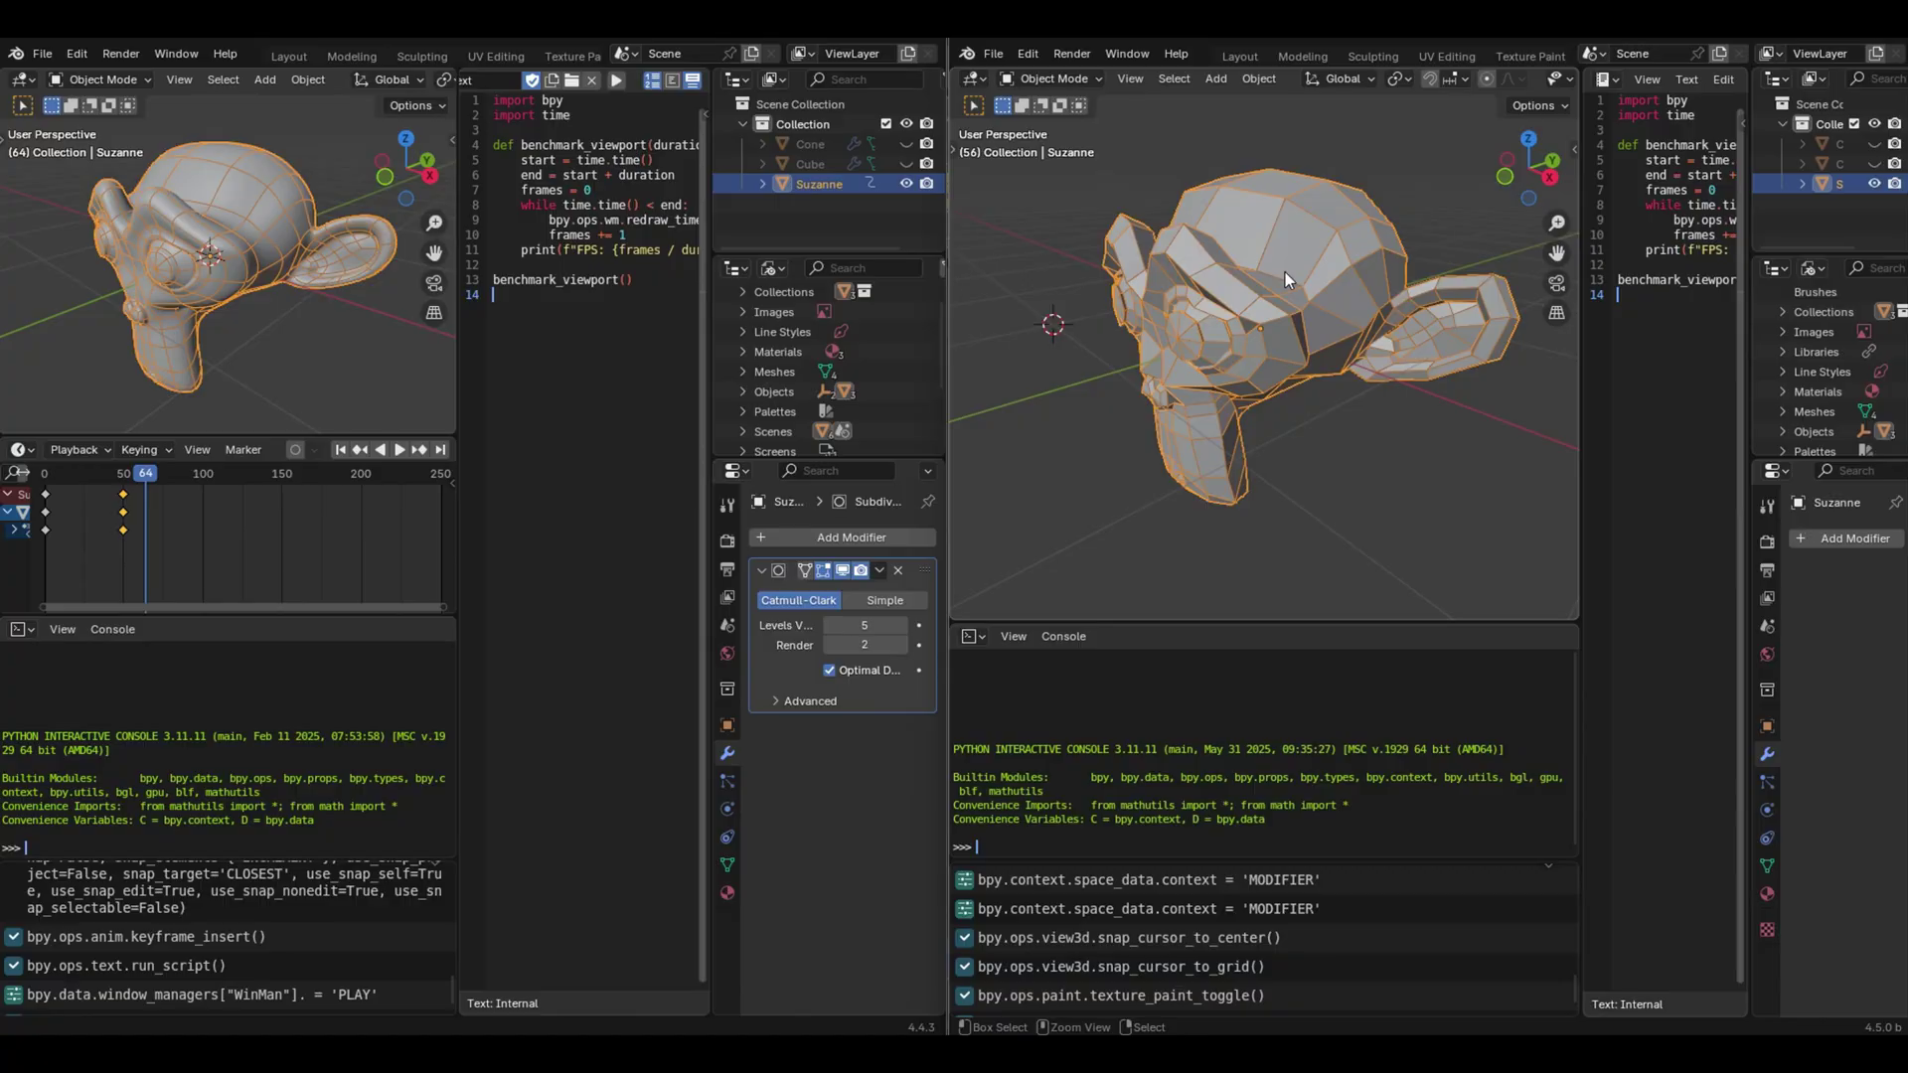
key("ctrl+5")
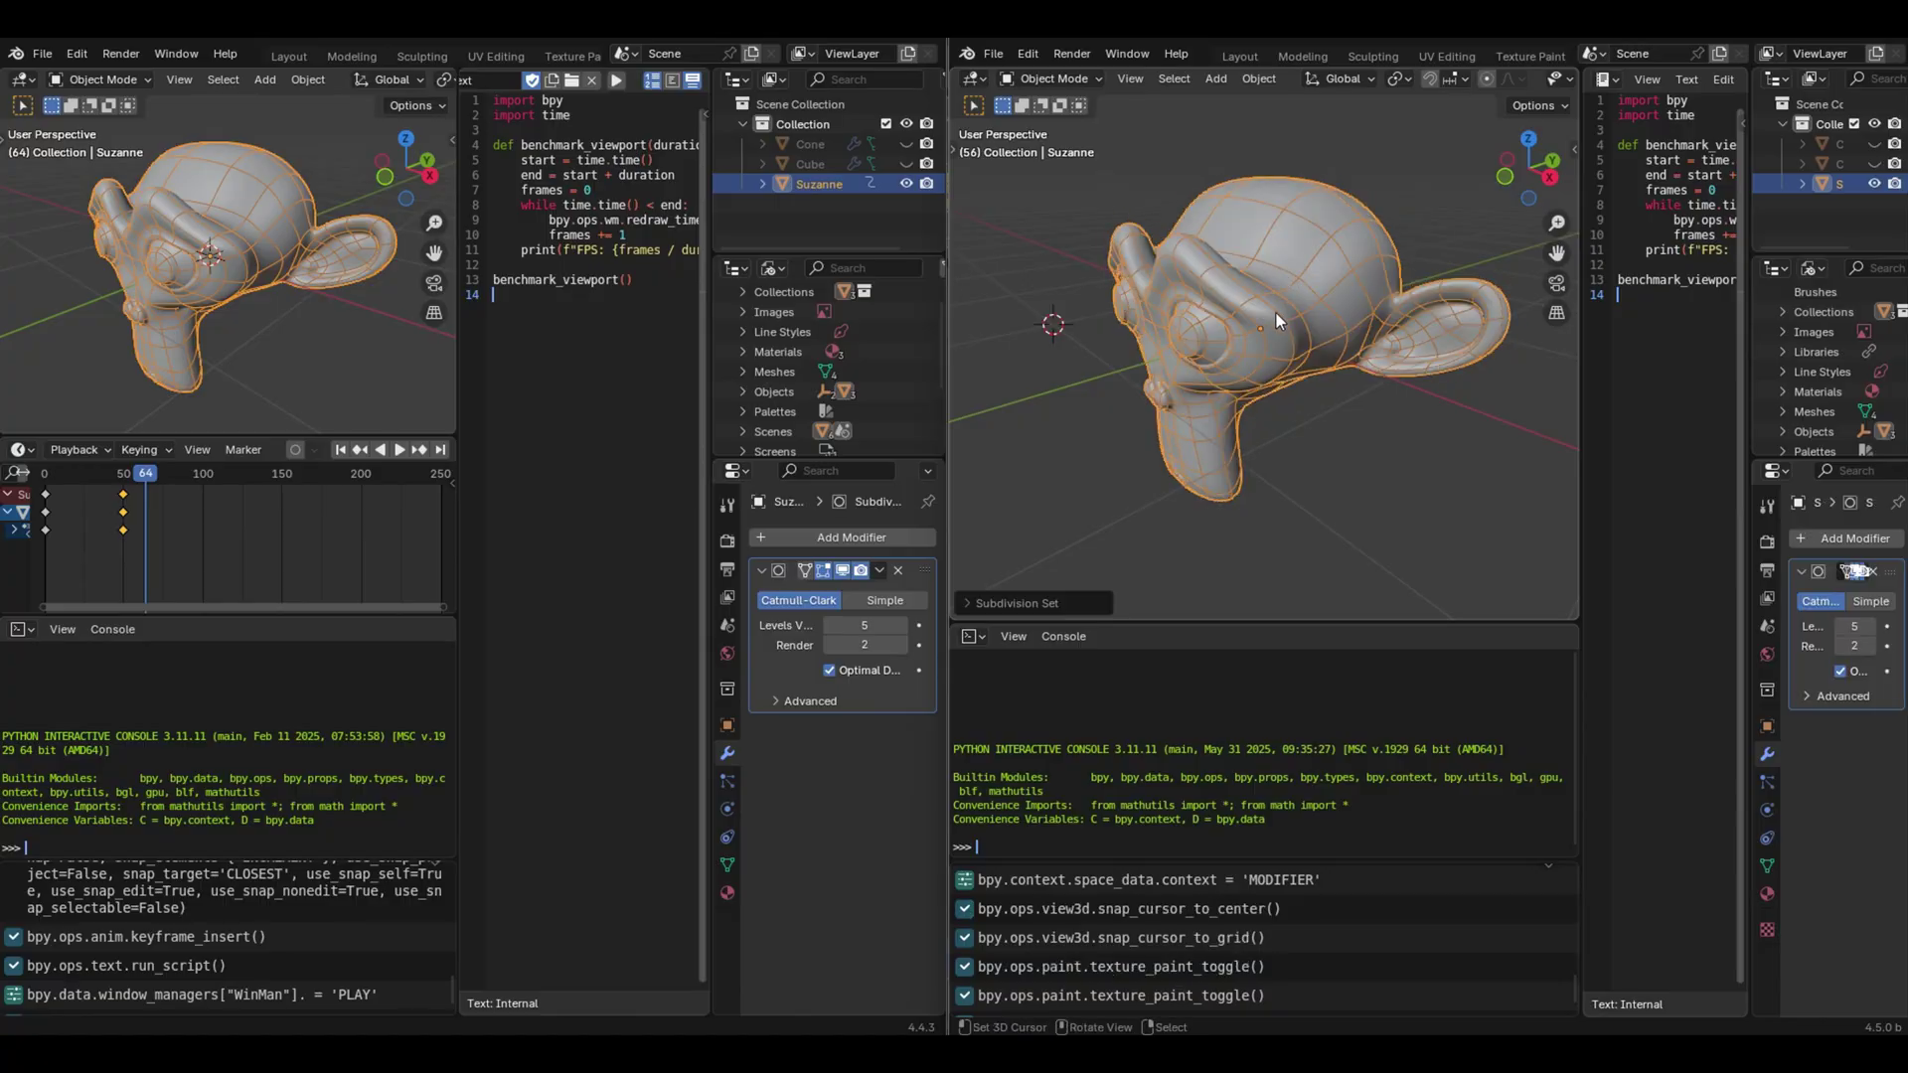
right_click(1240, 616)
left_click(1240, 618)
left_click(1015, 499)
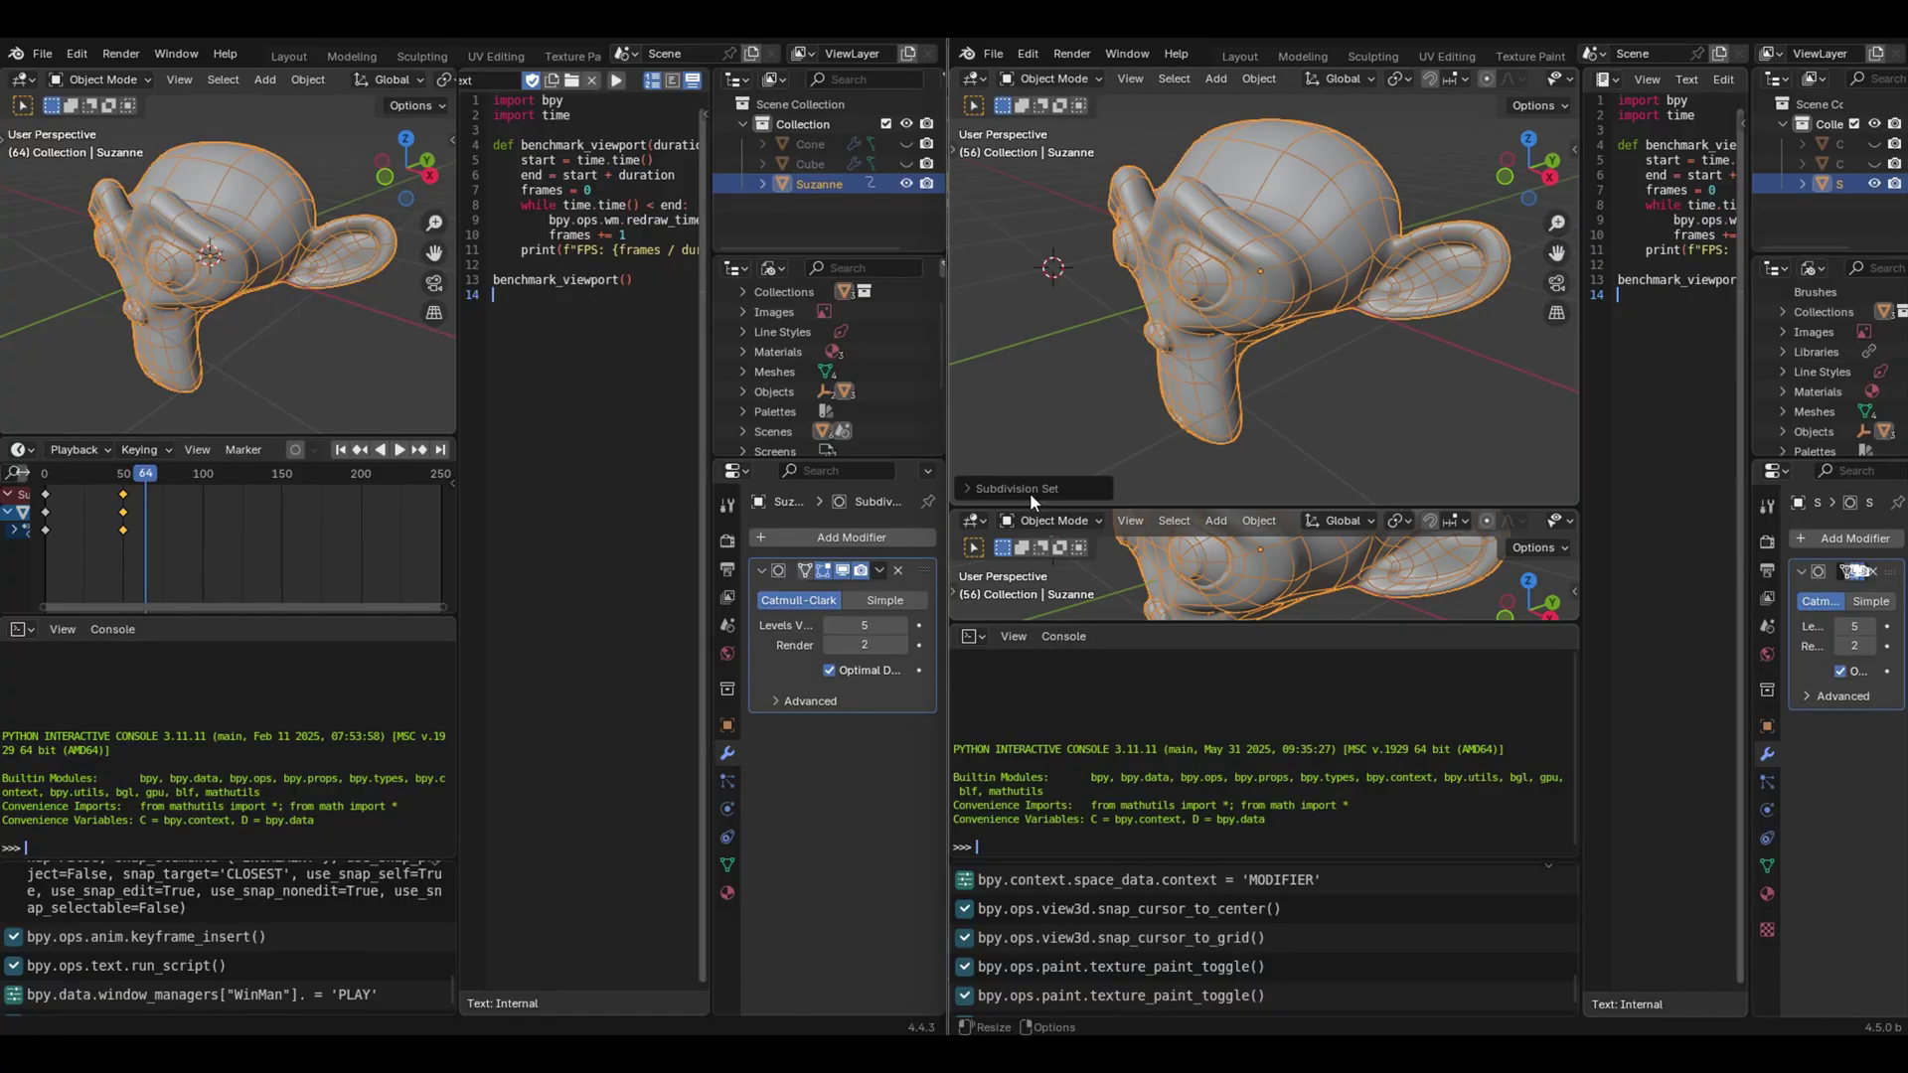
left_click(975, 520)
left_click(1307, 593)
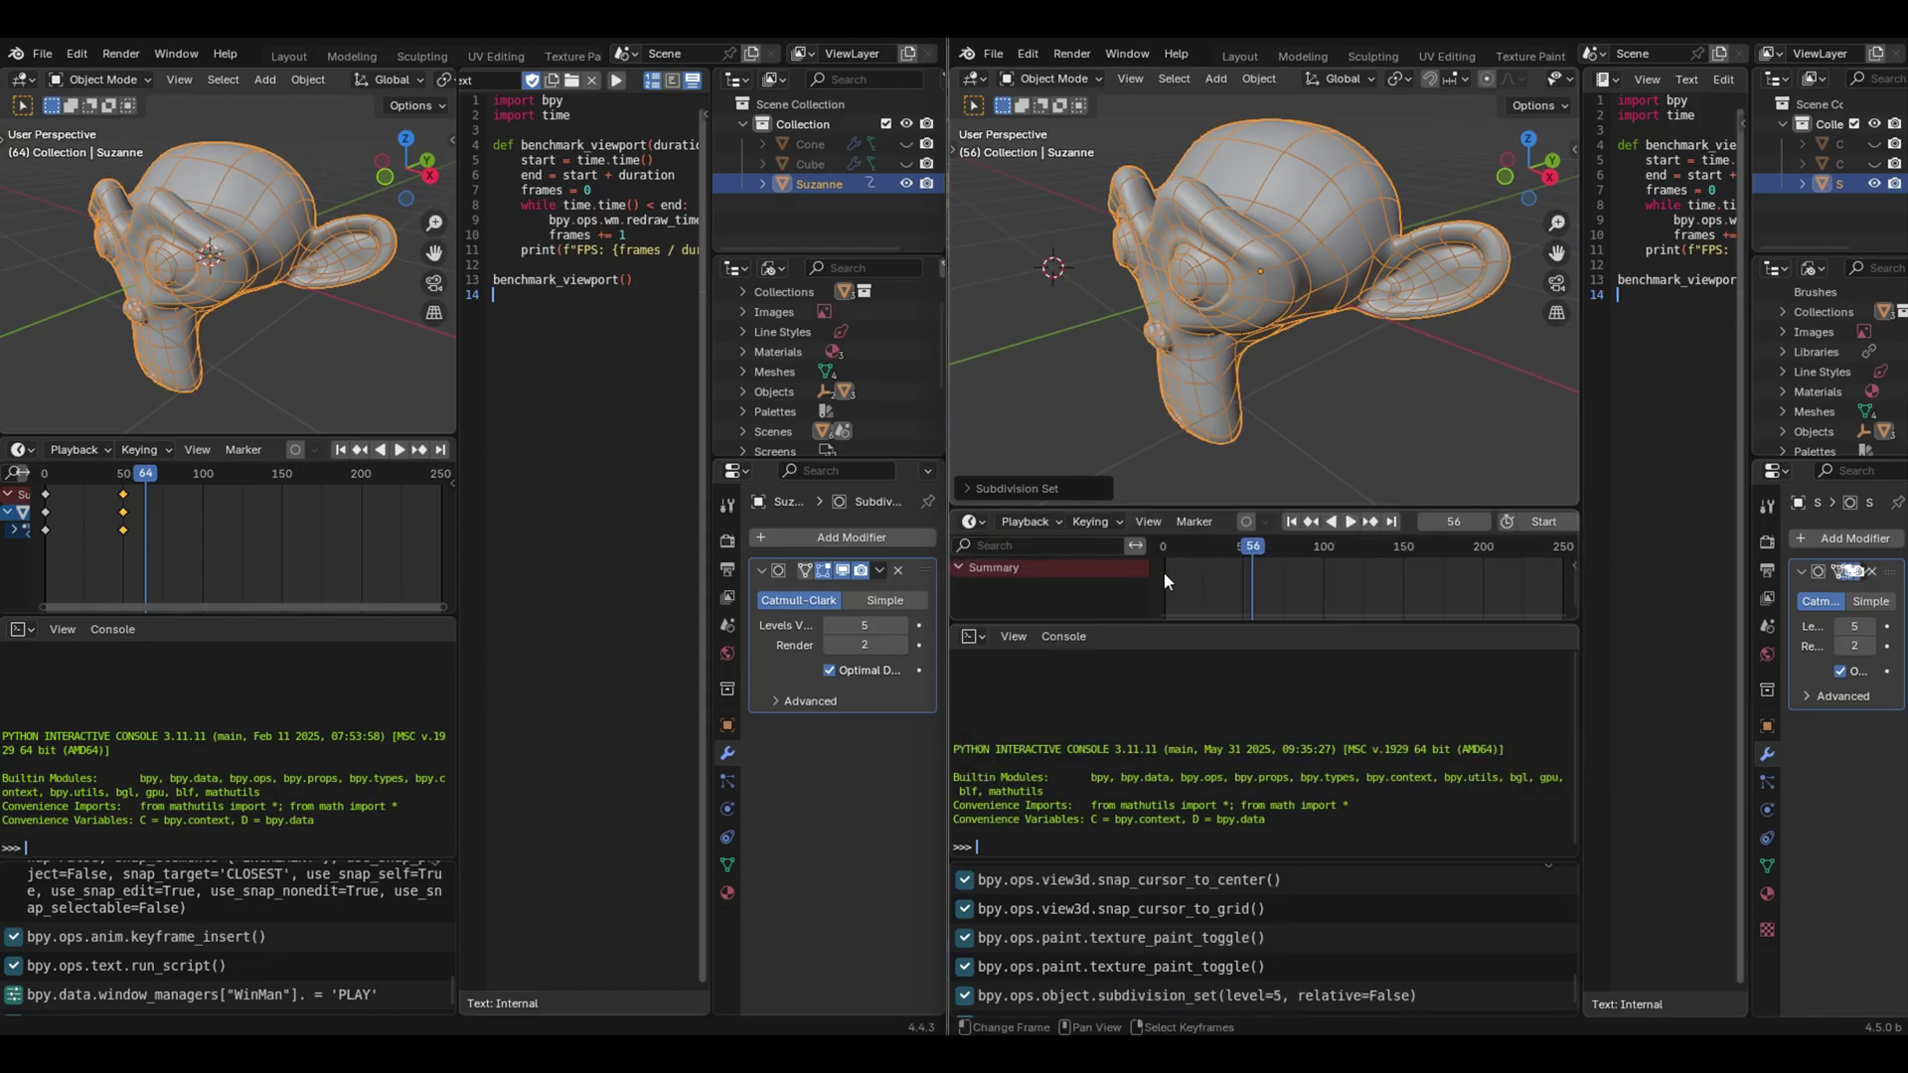
left_click_drag(1150, 571, 938, 562)
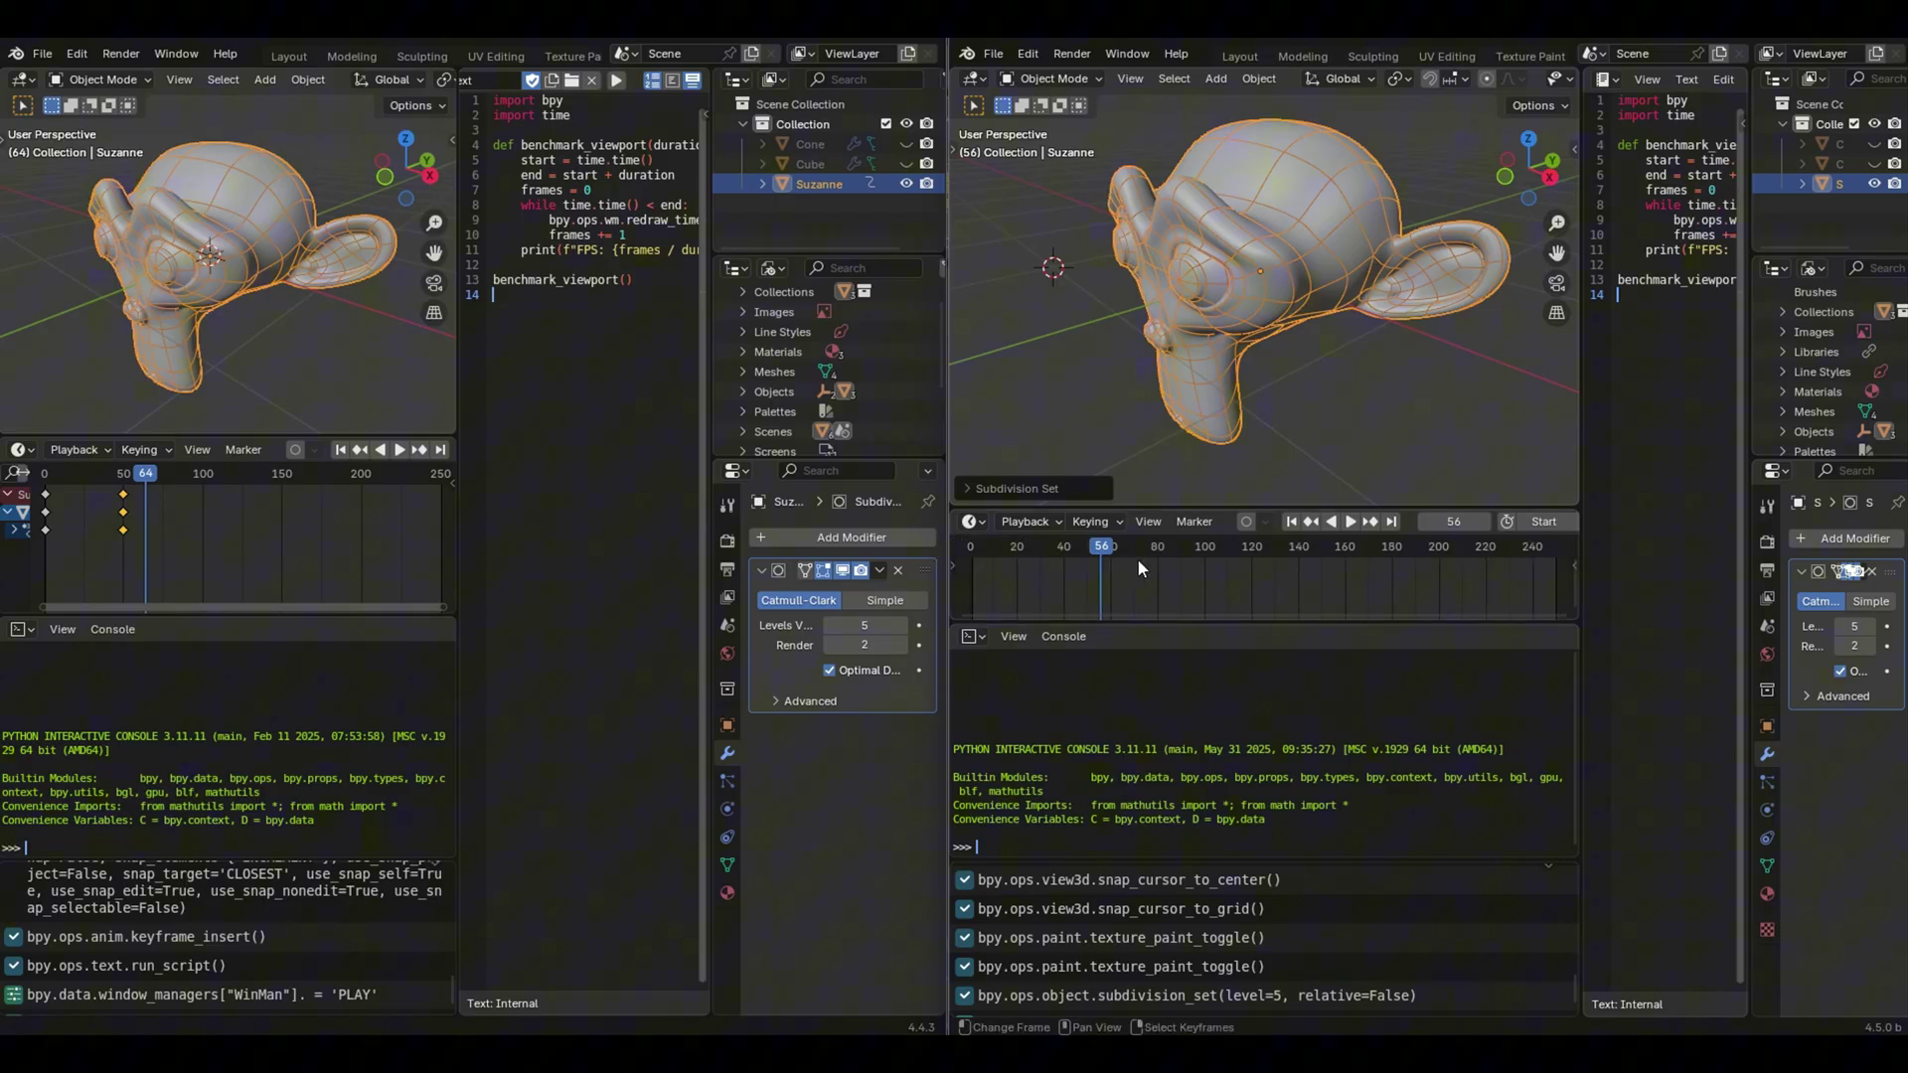
At frame 50, rotate Suzanne 360° around Z and insert a rotation keyframe.
key("shift+Left")
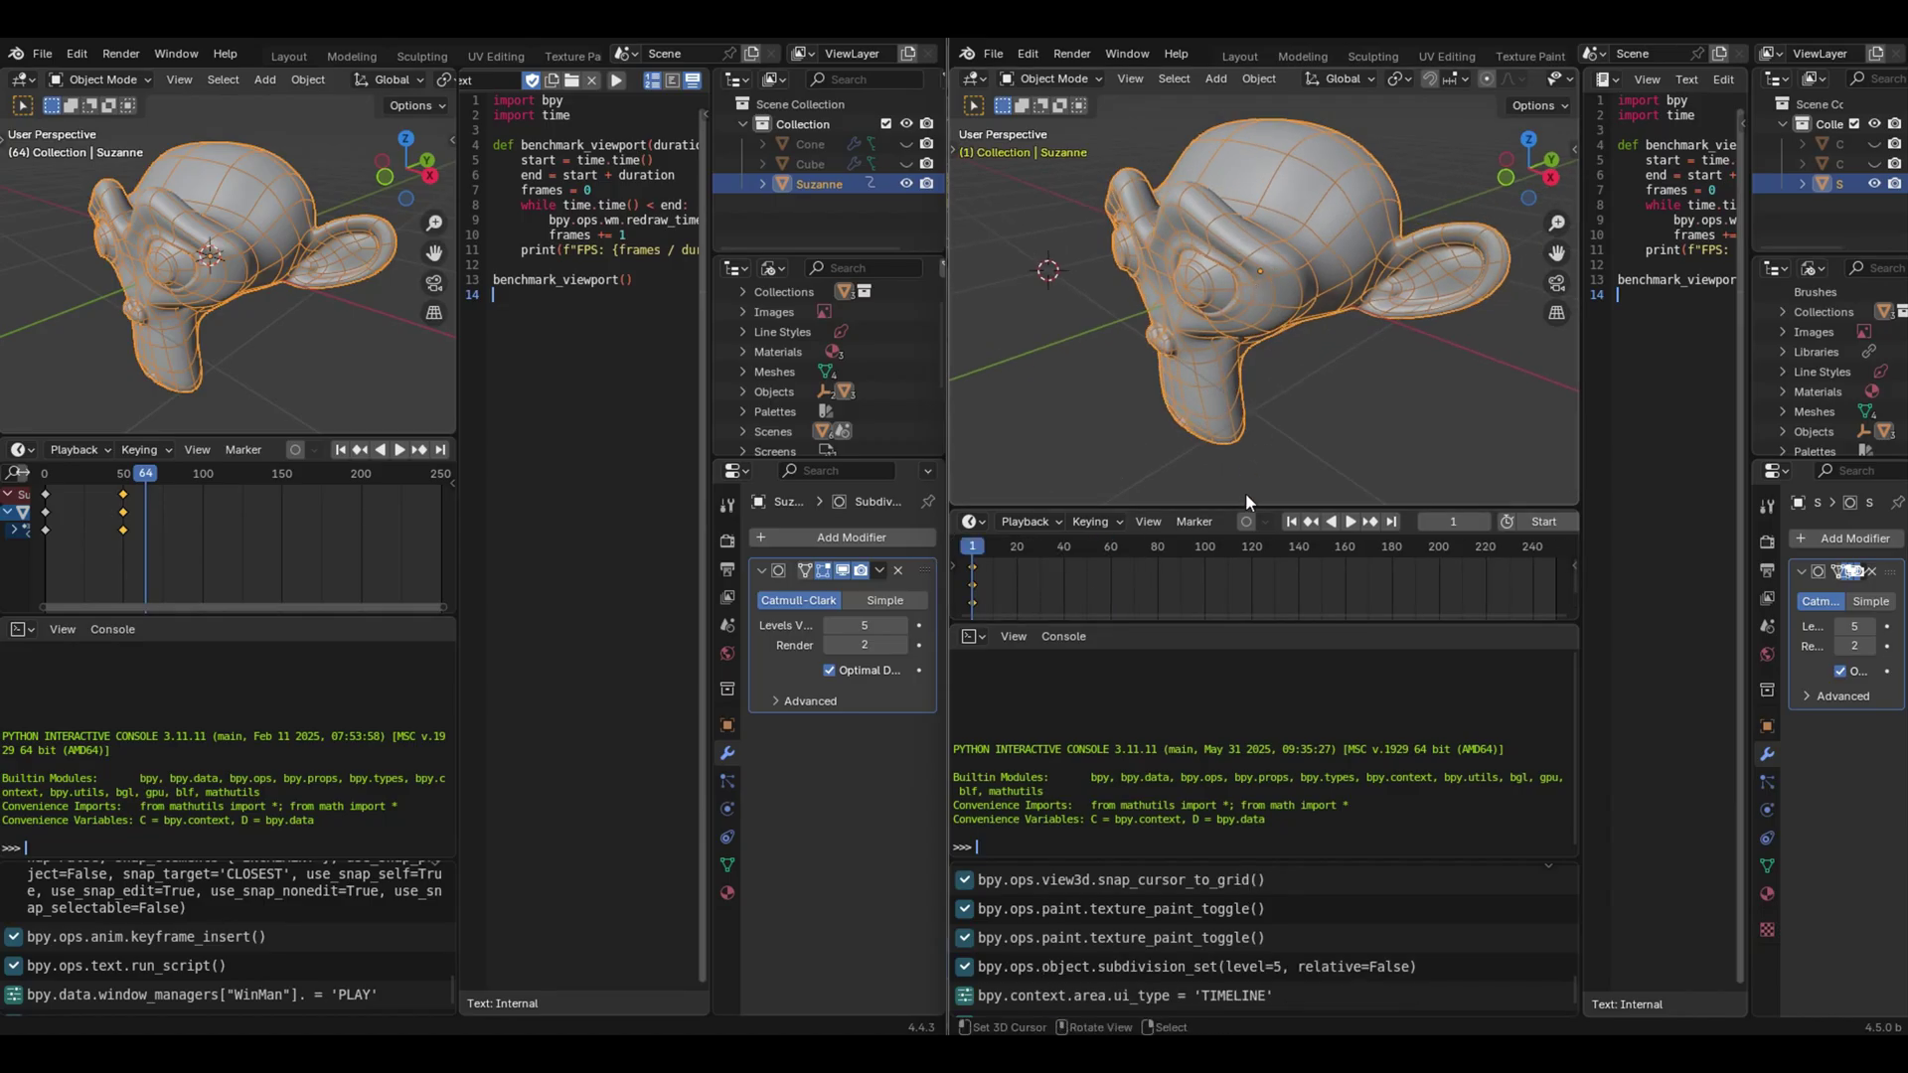
left_click(1088, 554)
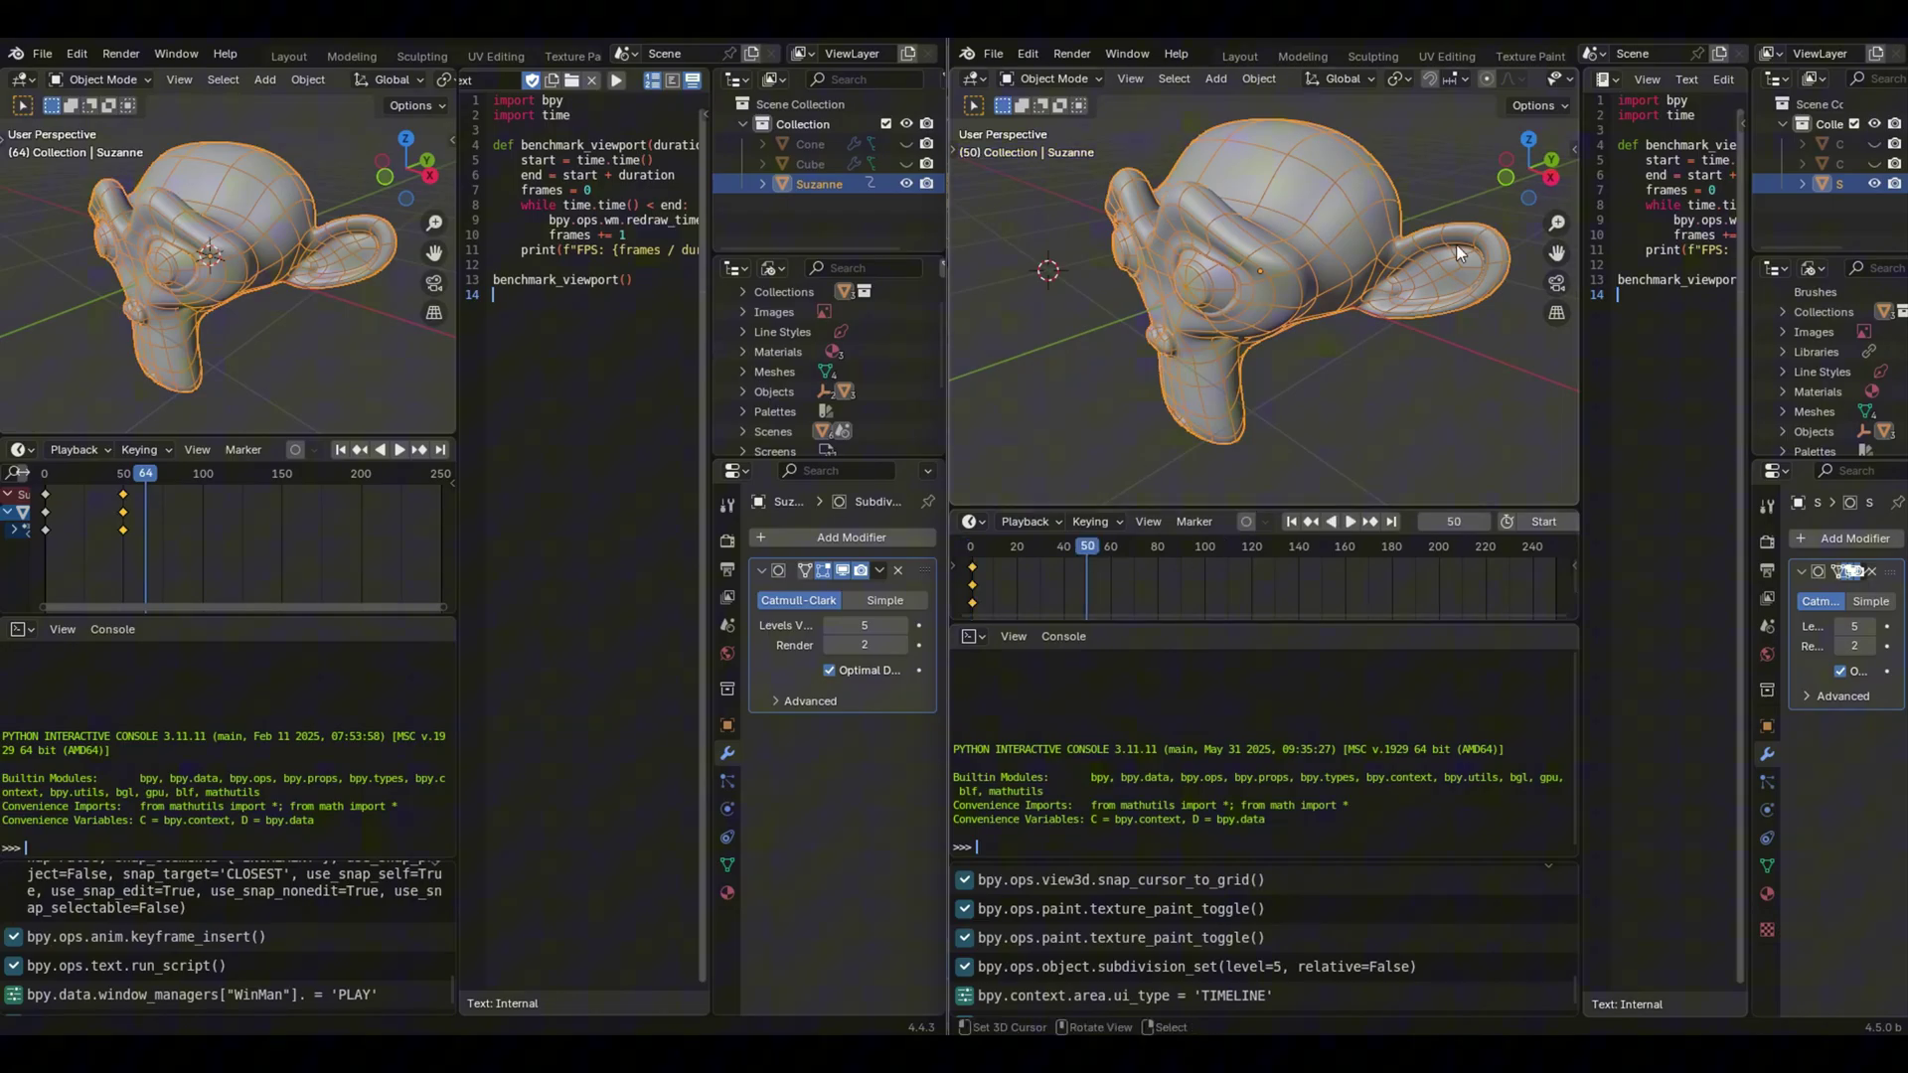
key("r")
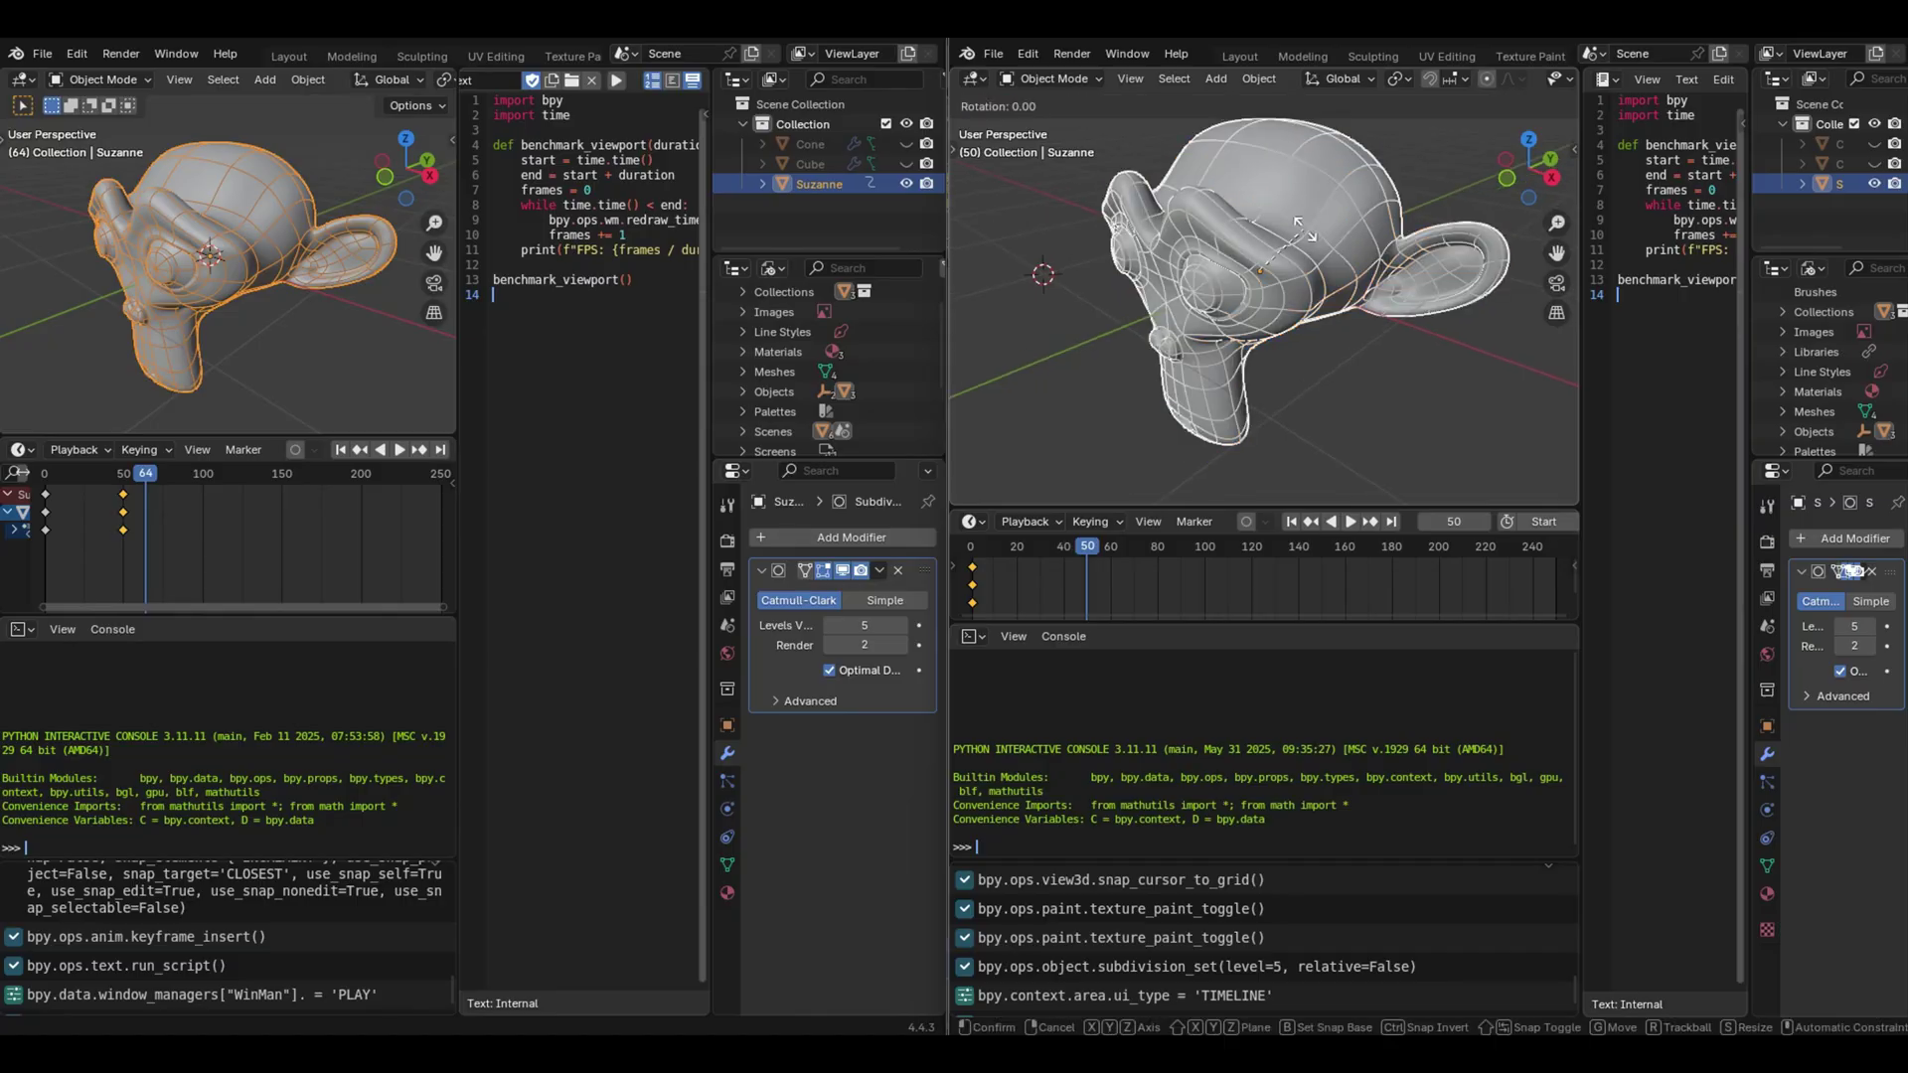
type("z3")
type("60")
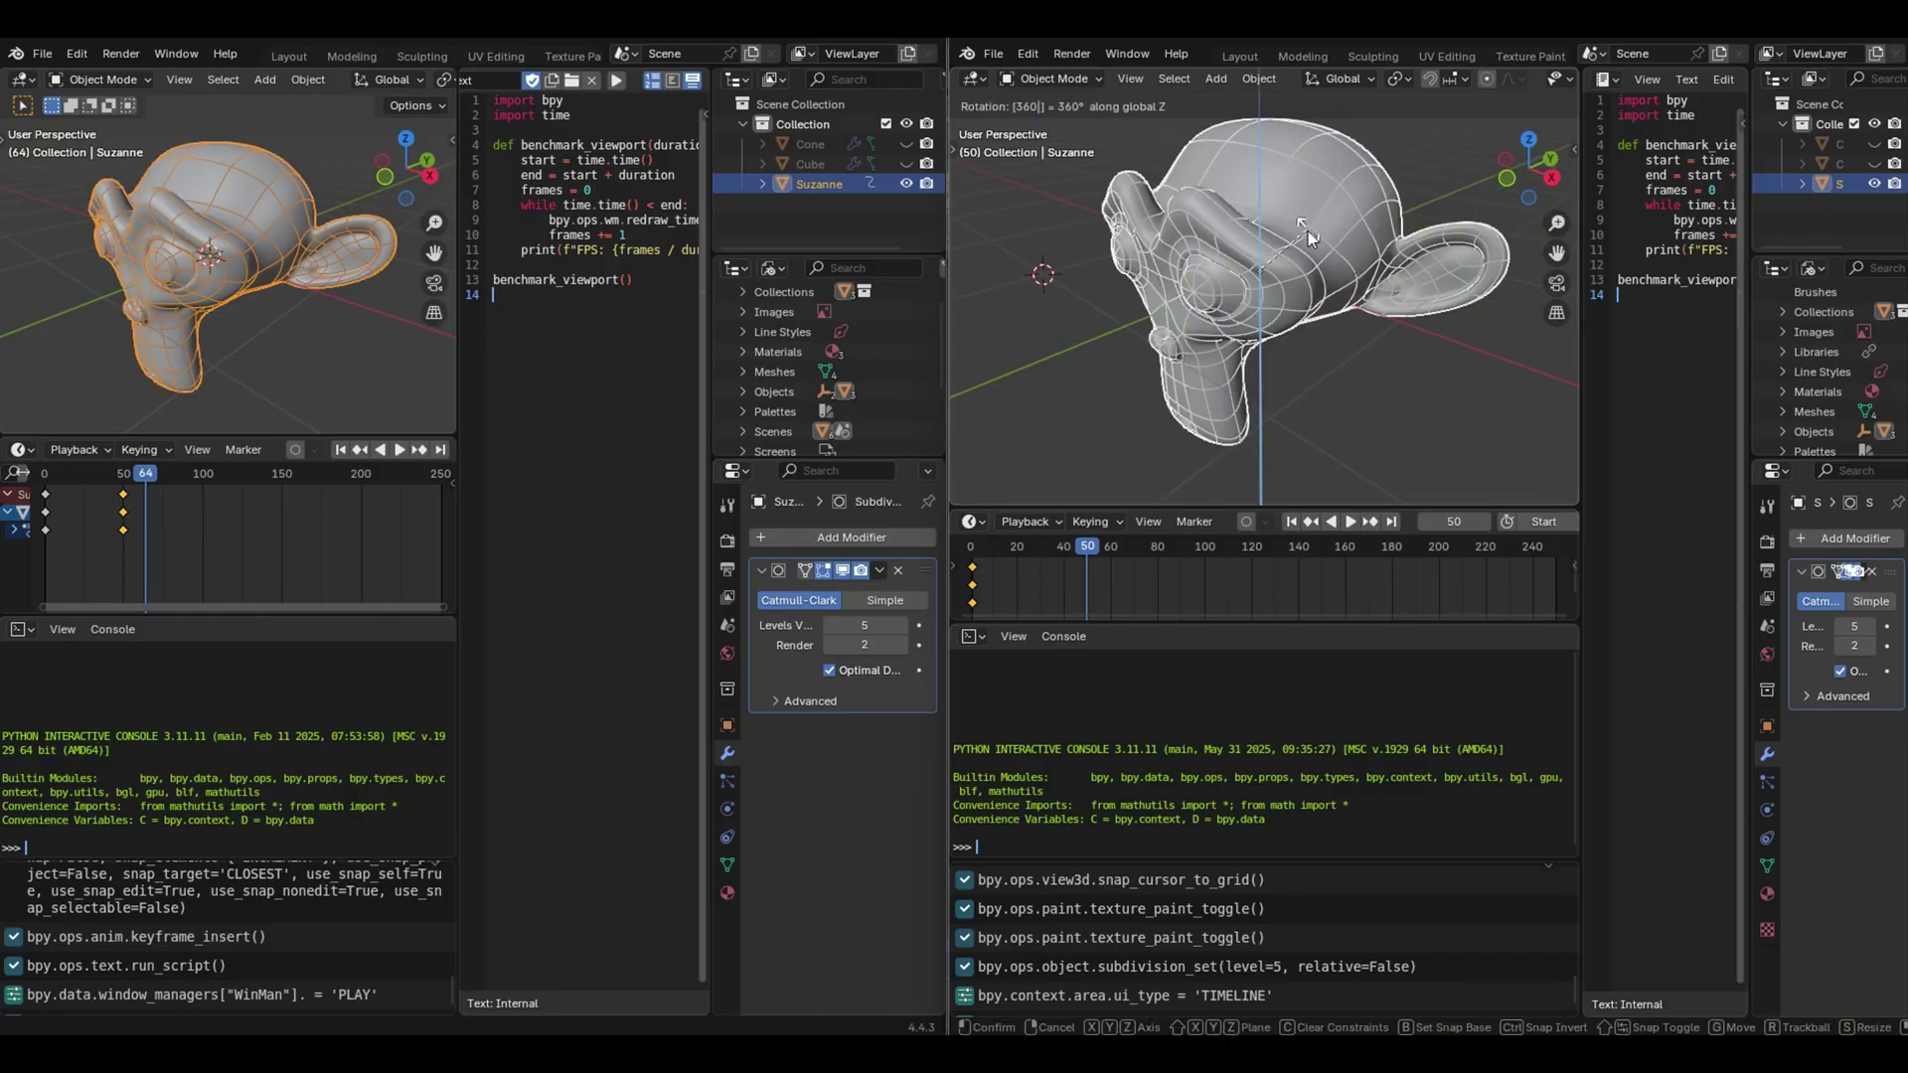
key("Return")
key("i")
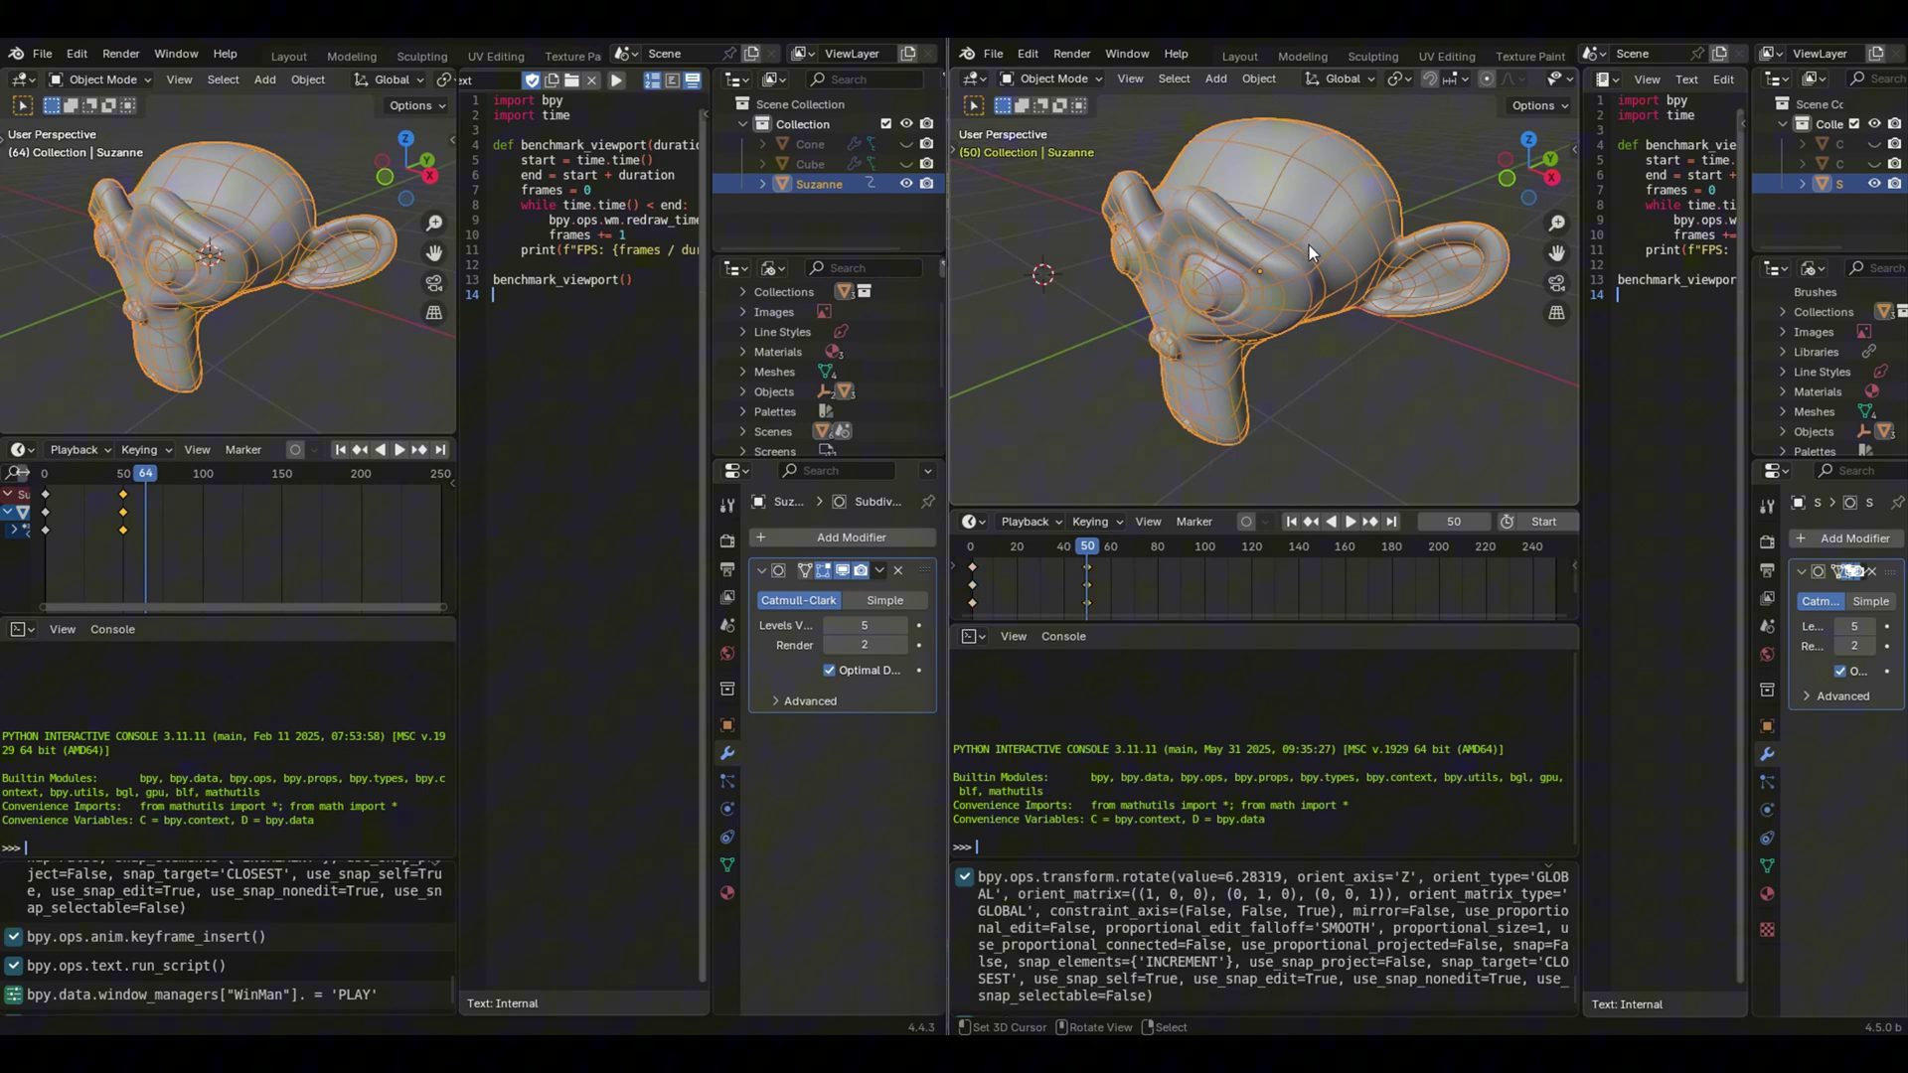
left_click_drag(1582, 159, 1418, 156)
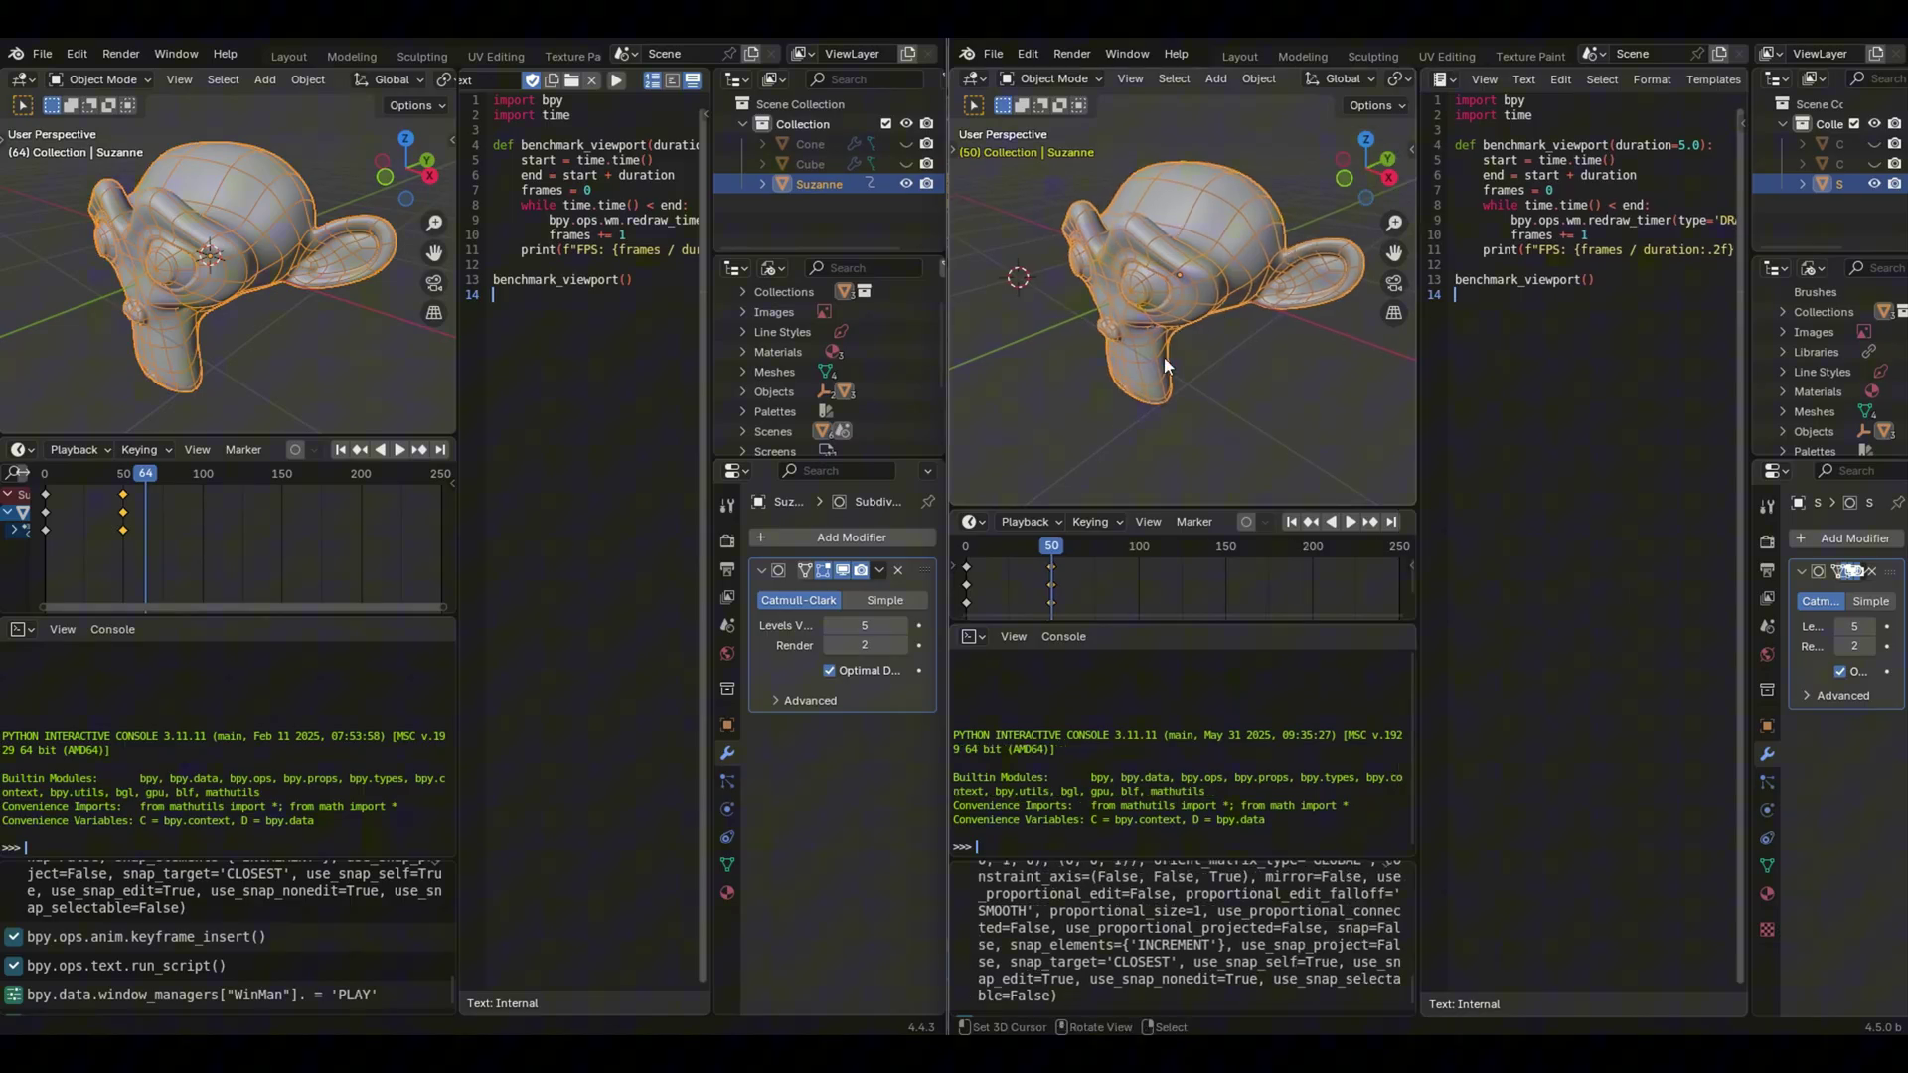
Return to frame 1 and set the 5.0 Spacebar Action preference to Play.
key("shift+Left")
left_click(1029, 53)
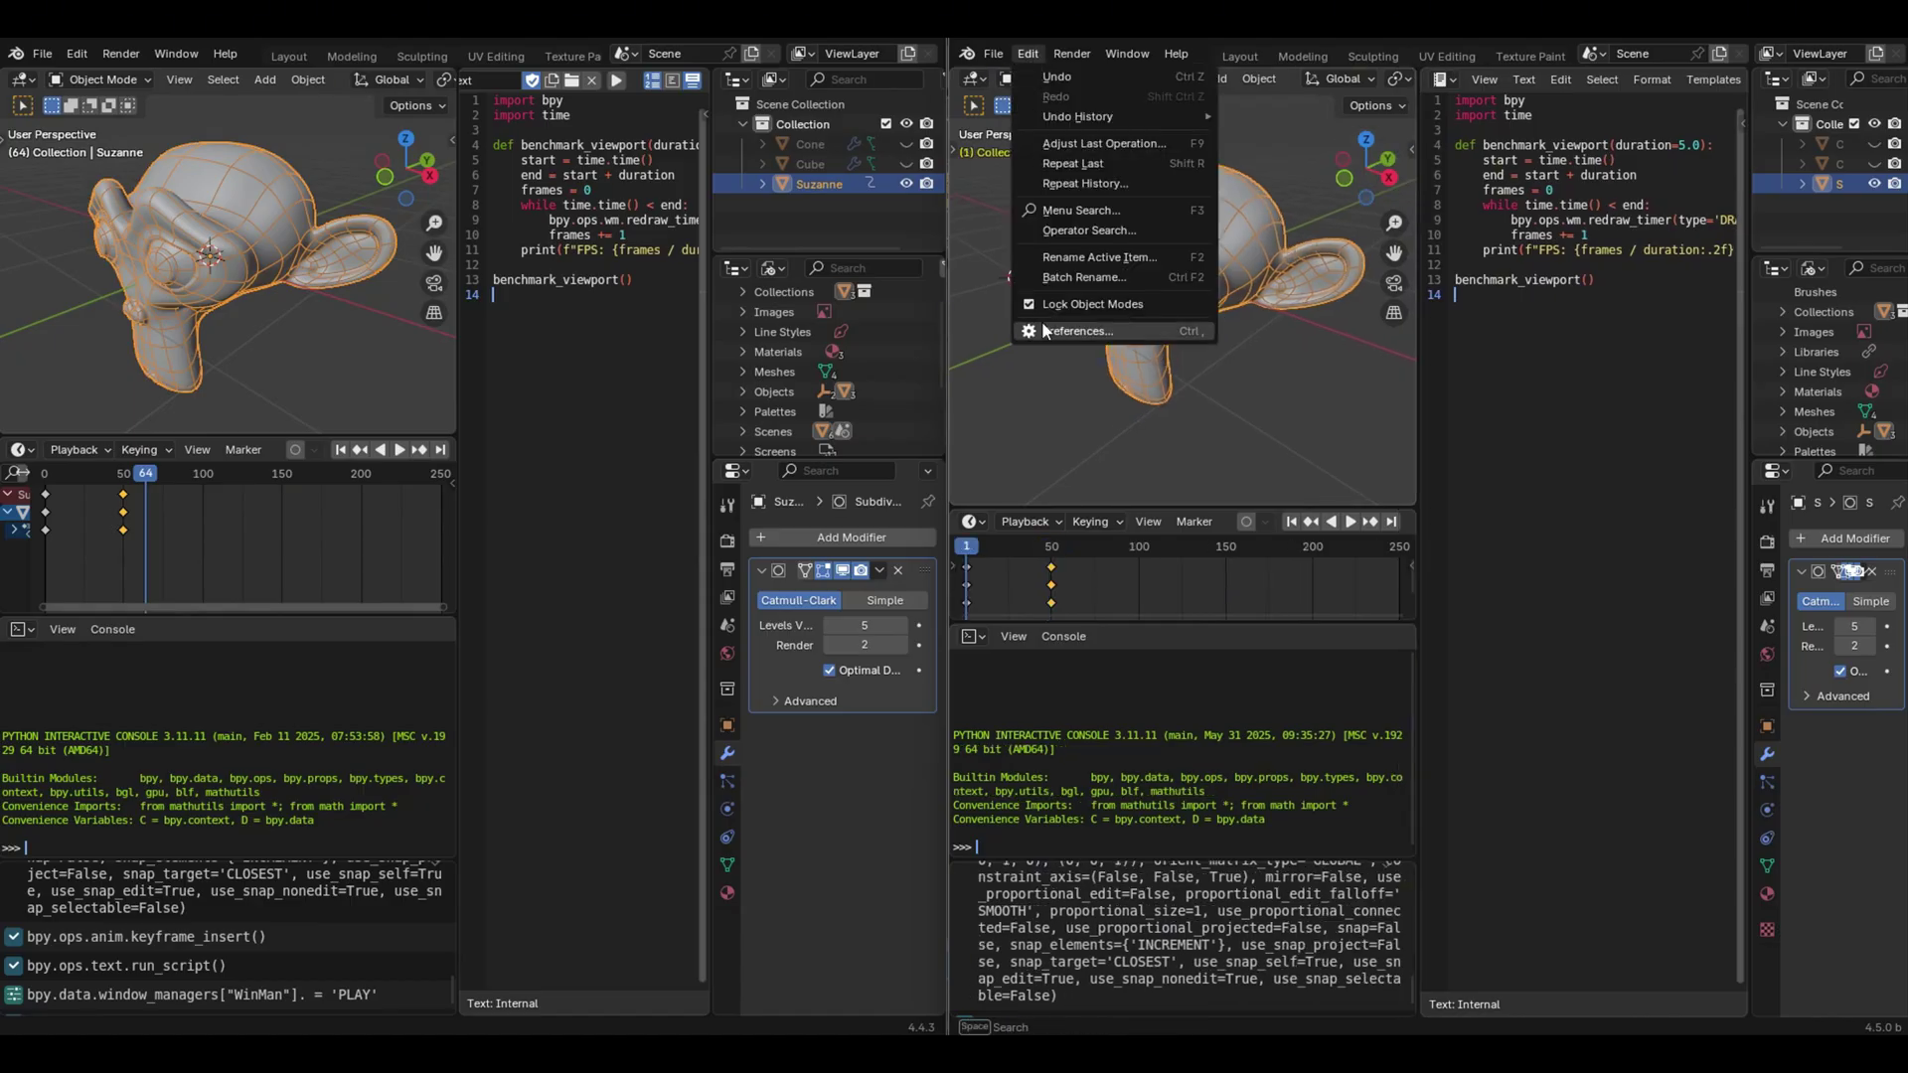
left_click(1043, 328)
left_click(796, 366)
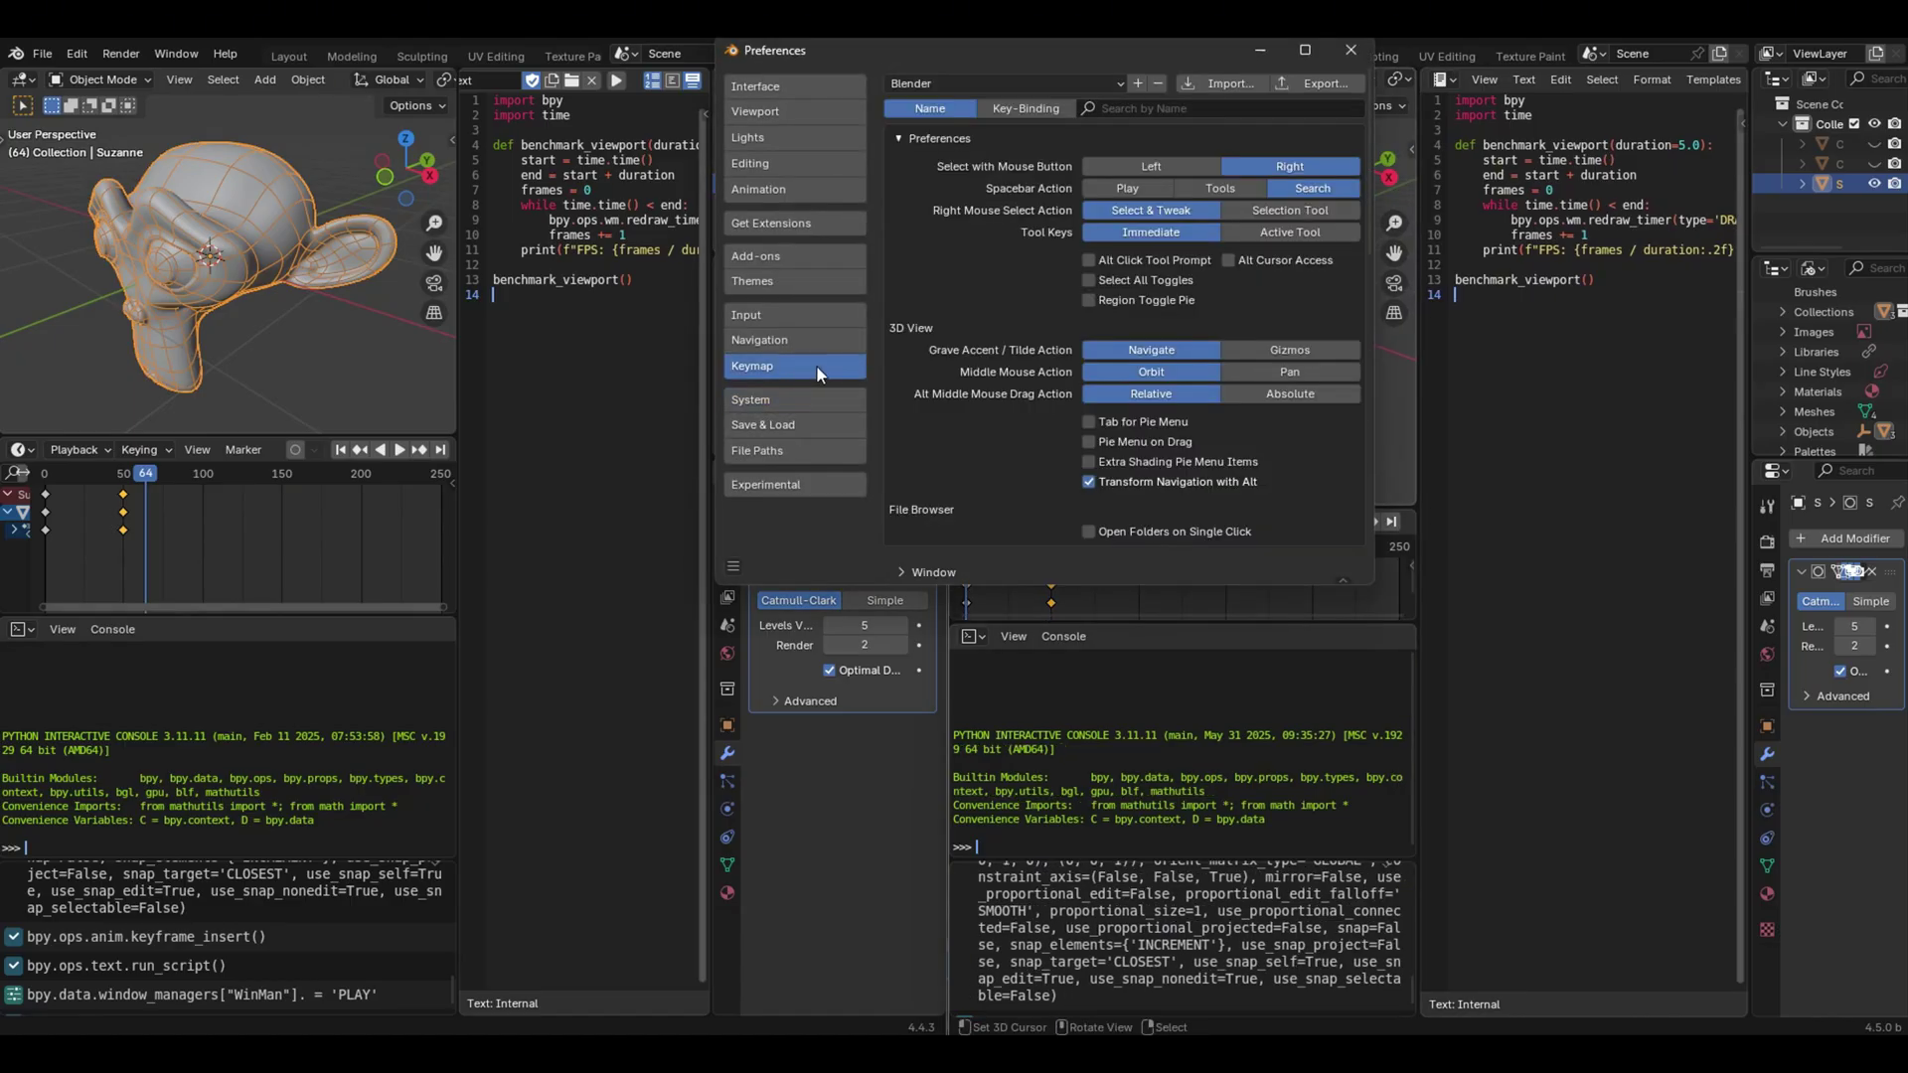
left_click(1152, 186)
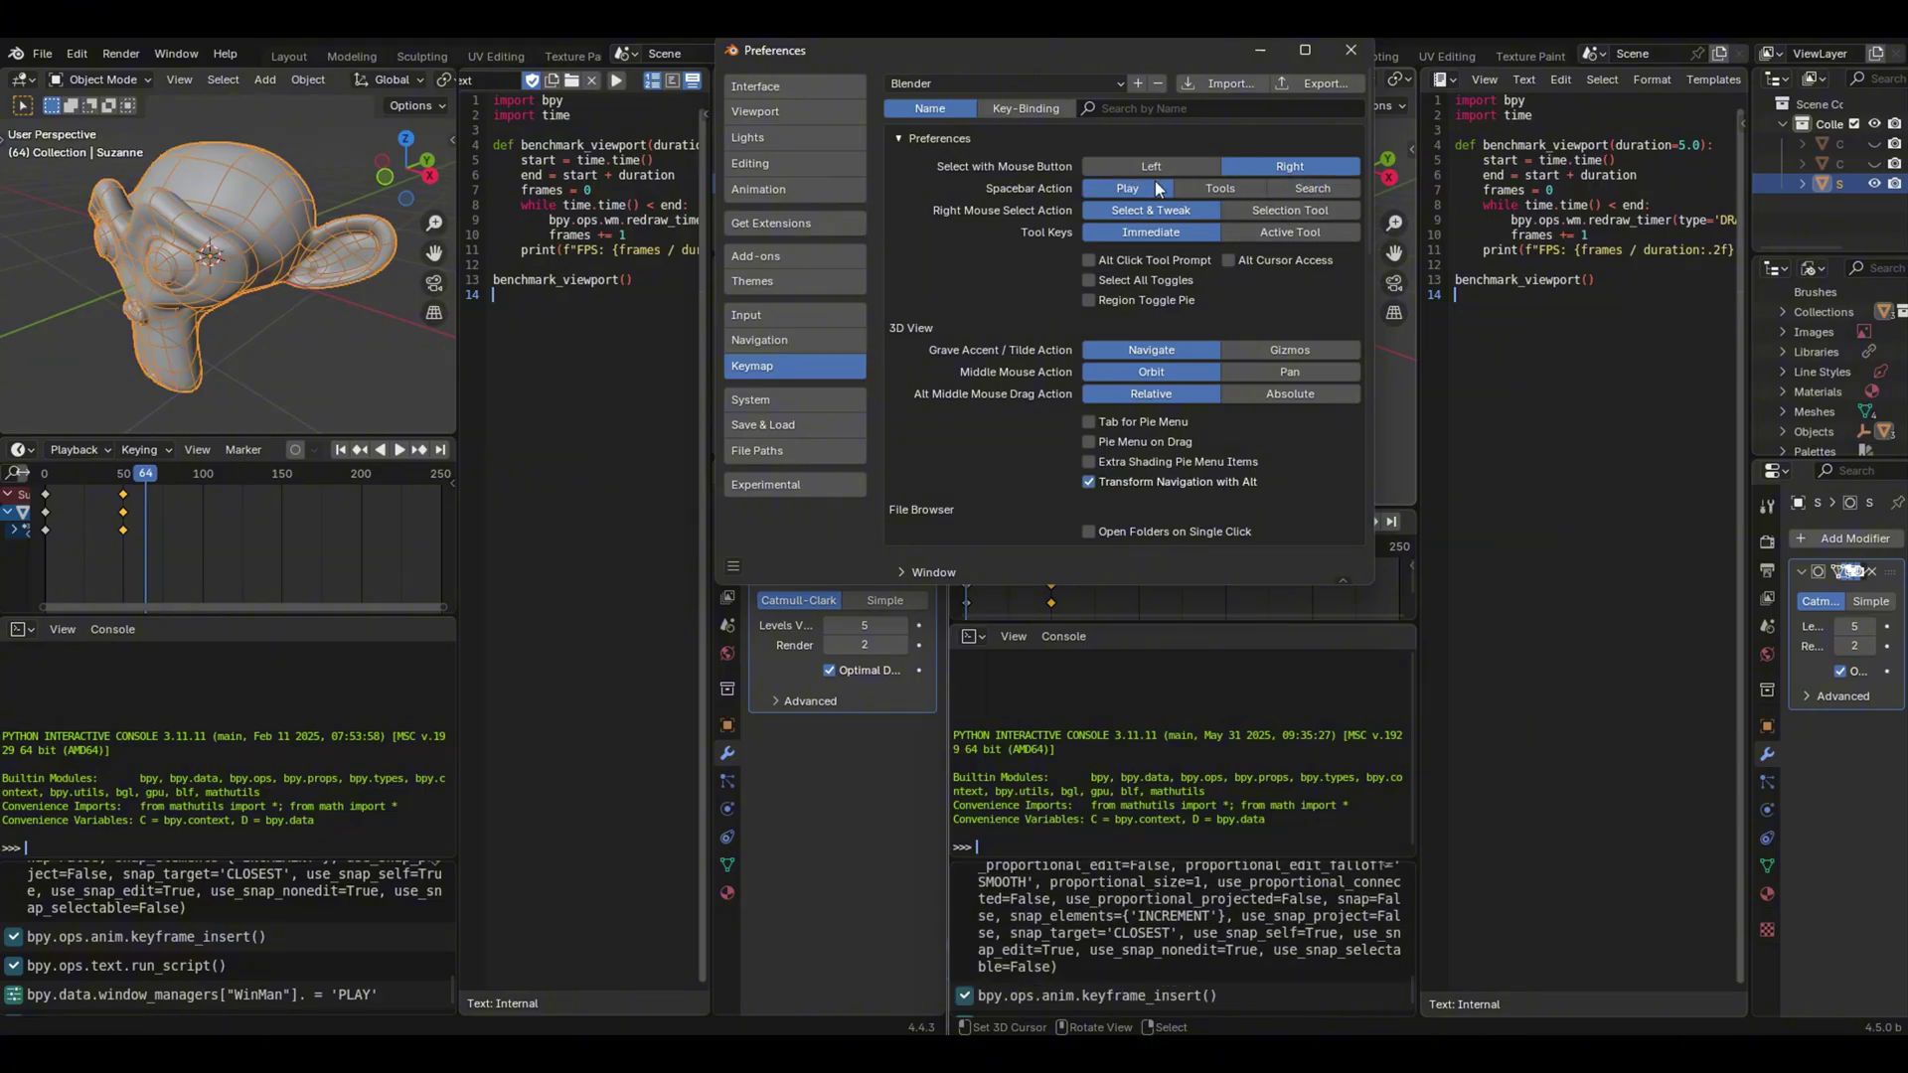
left_click(1351, 51)
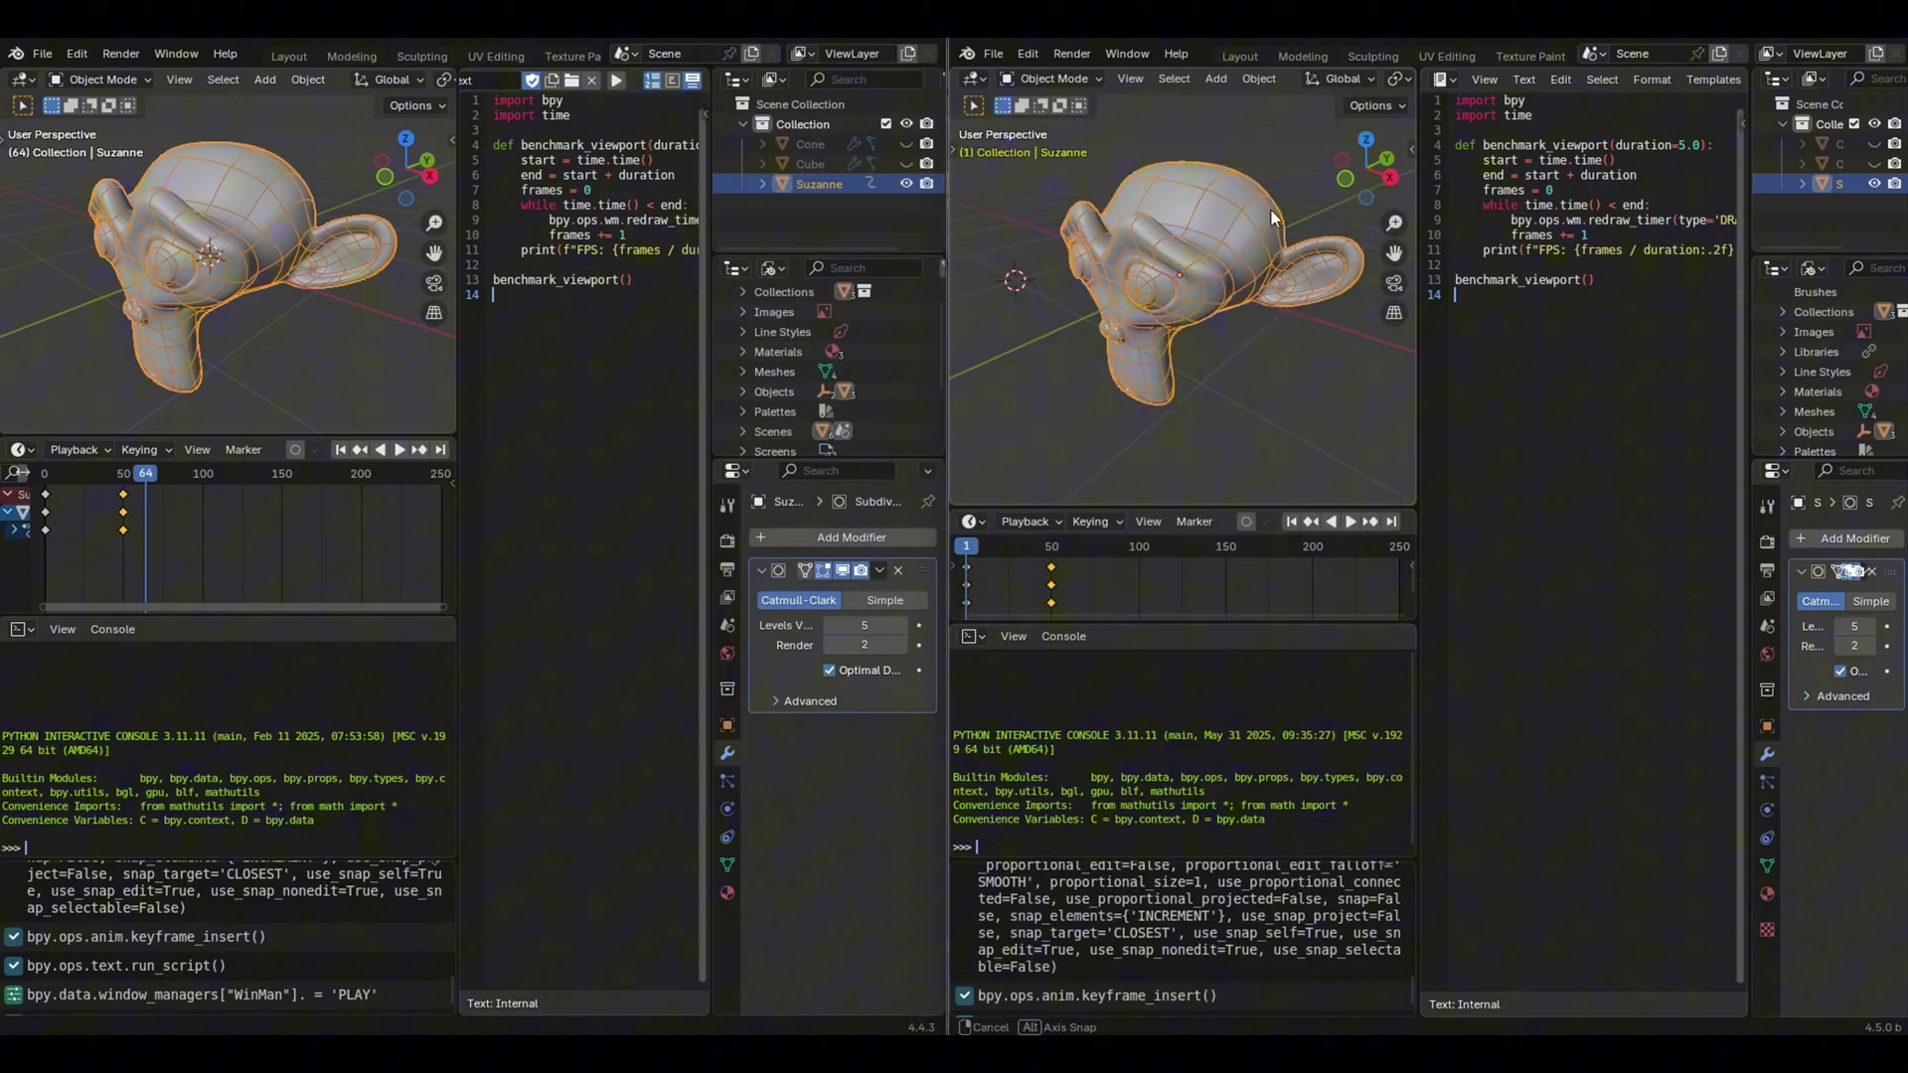
Play the animation while running the benchmark script, stopping at frame 50.
scroll(1659, 80, "down", 5)
key("space")
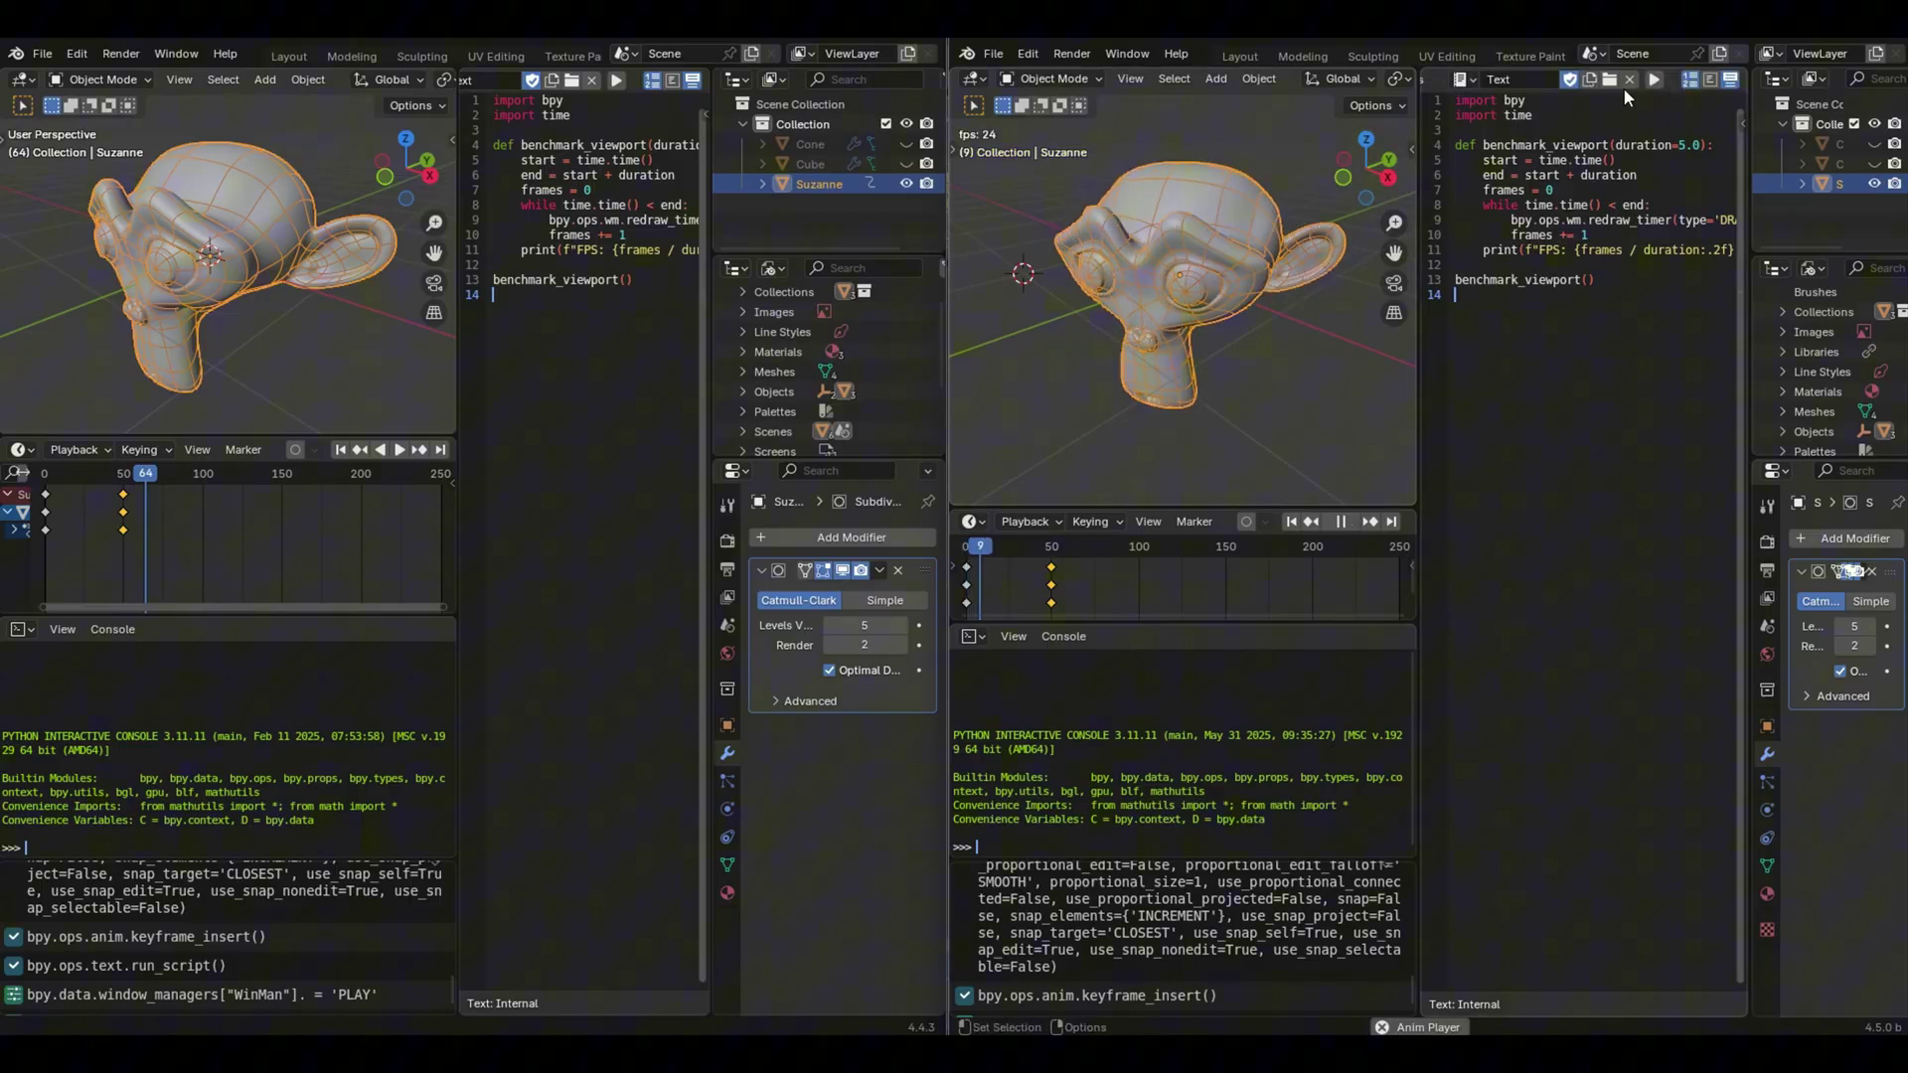
left_click(1653, 79)
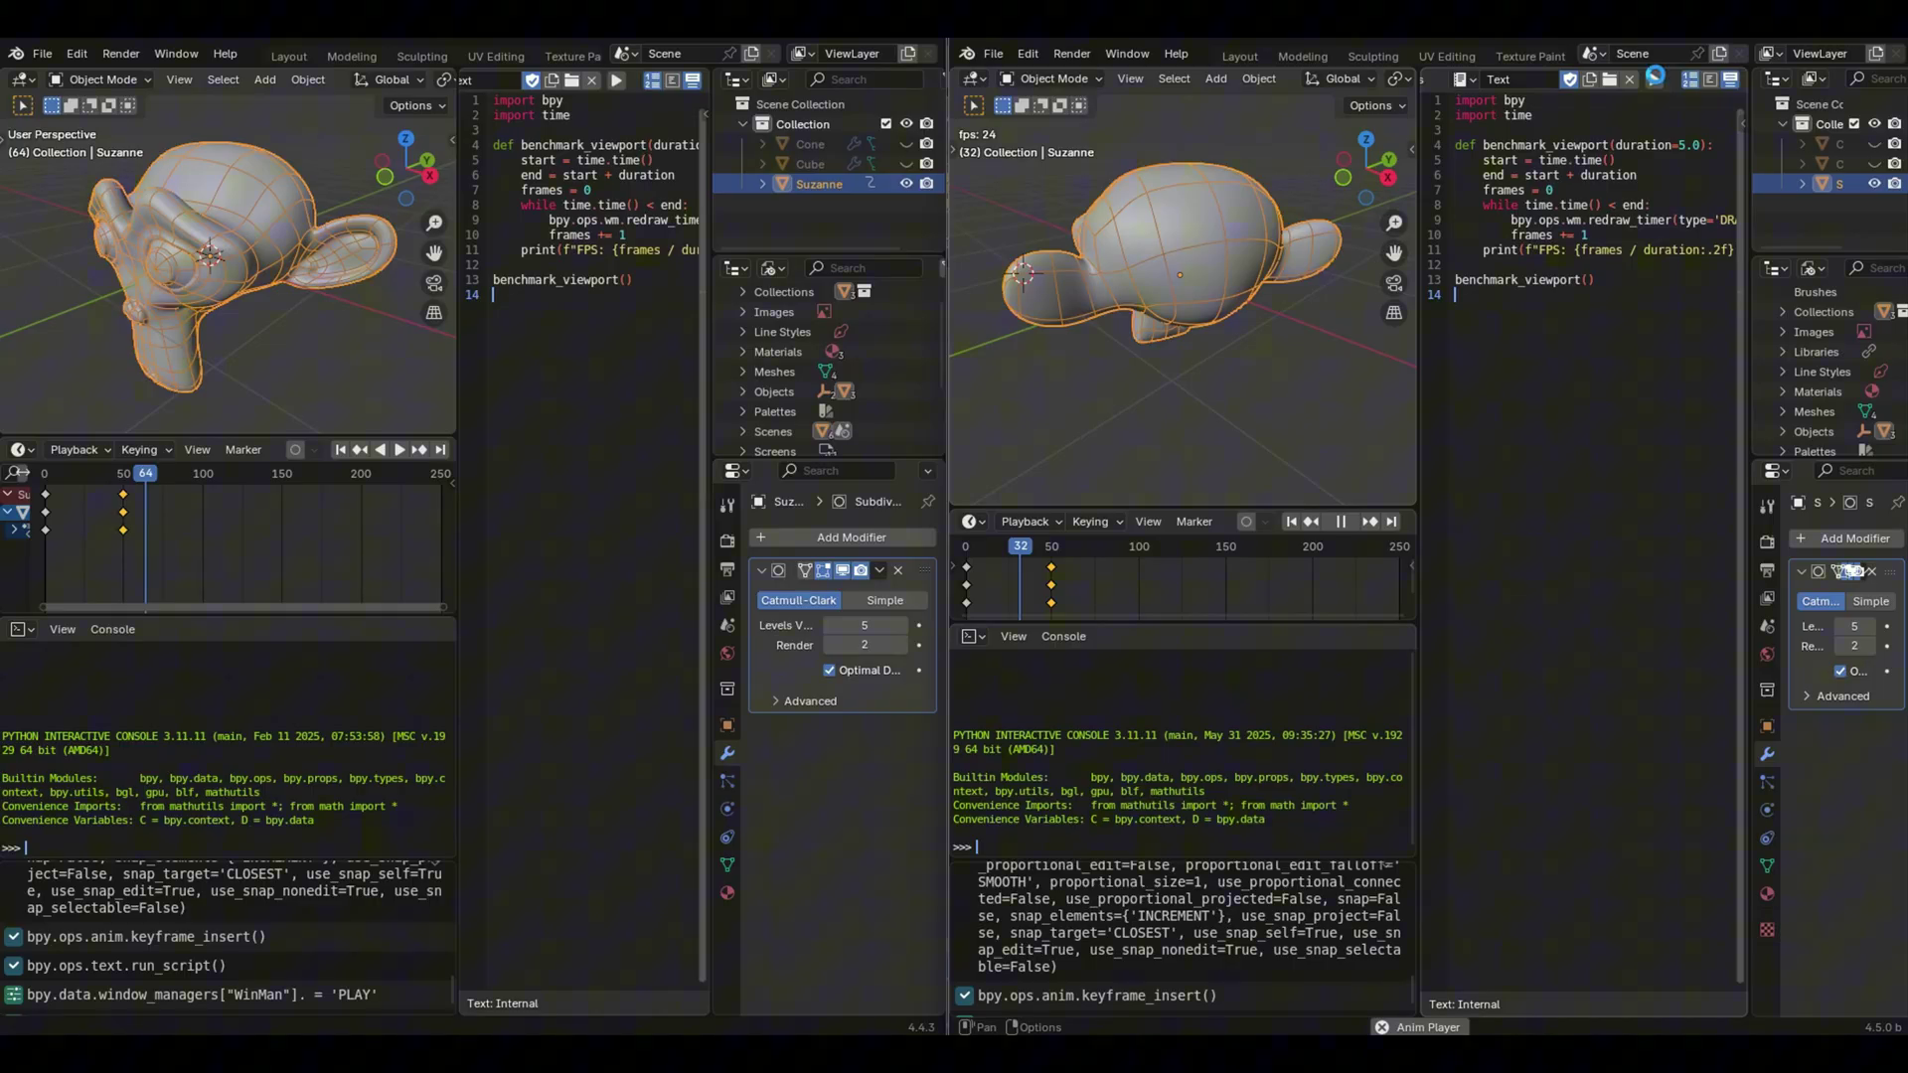
left_click(1340, 521)
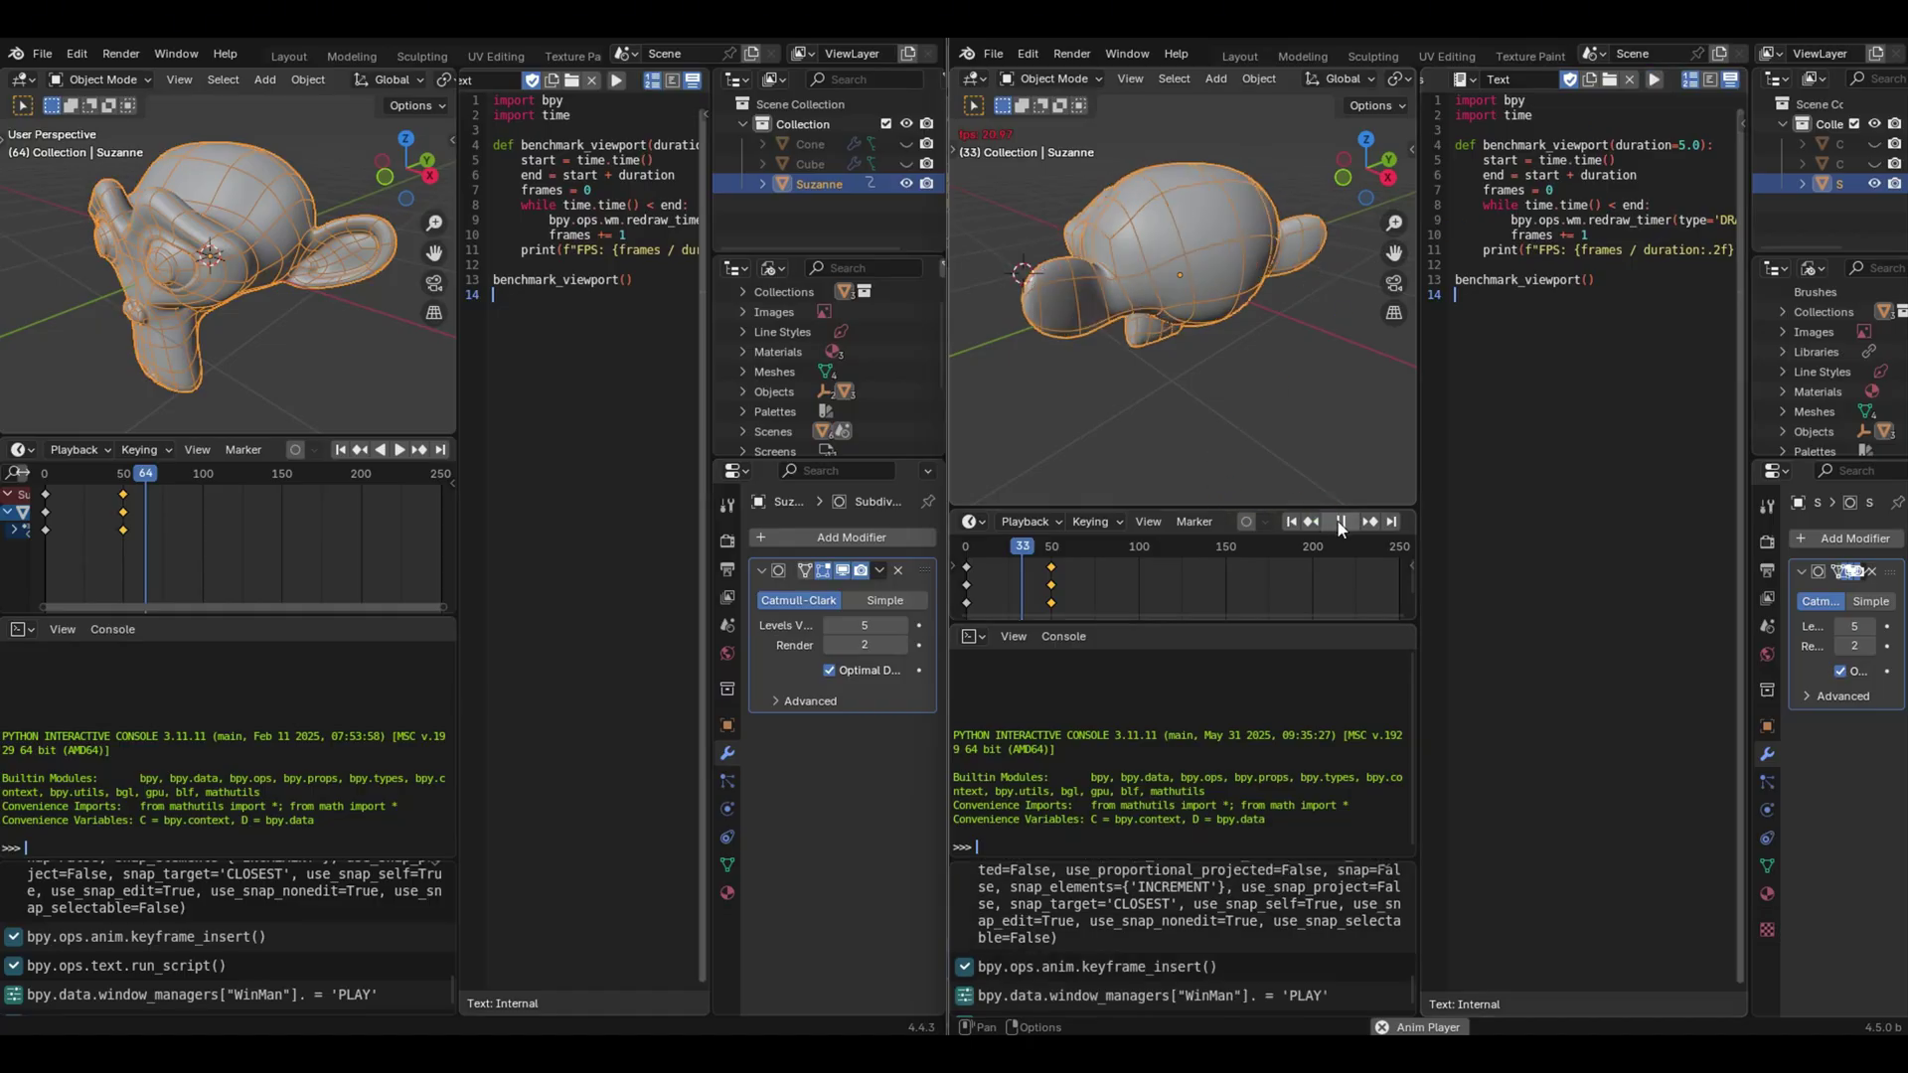
left_click(1340, 522)
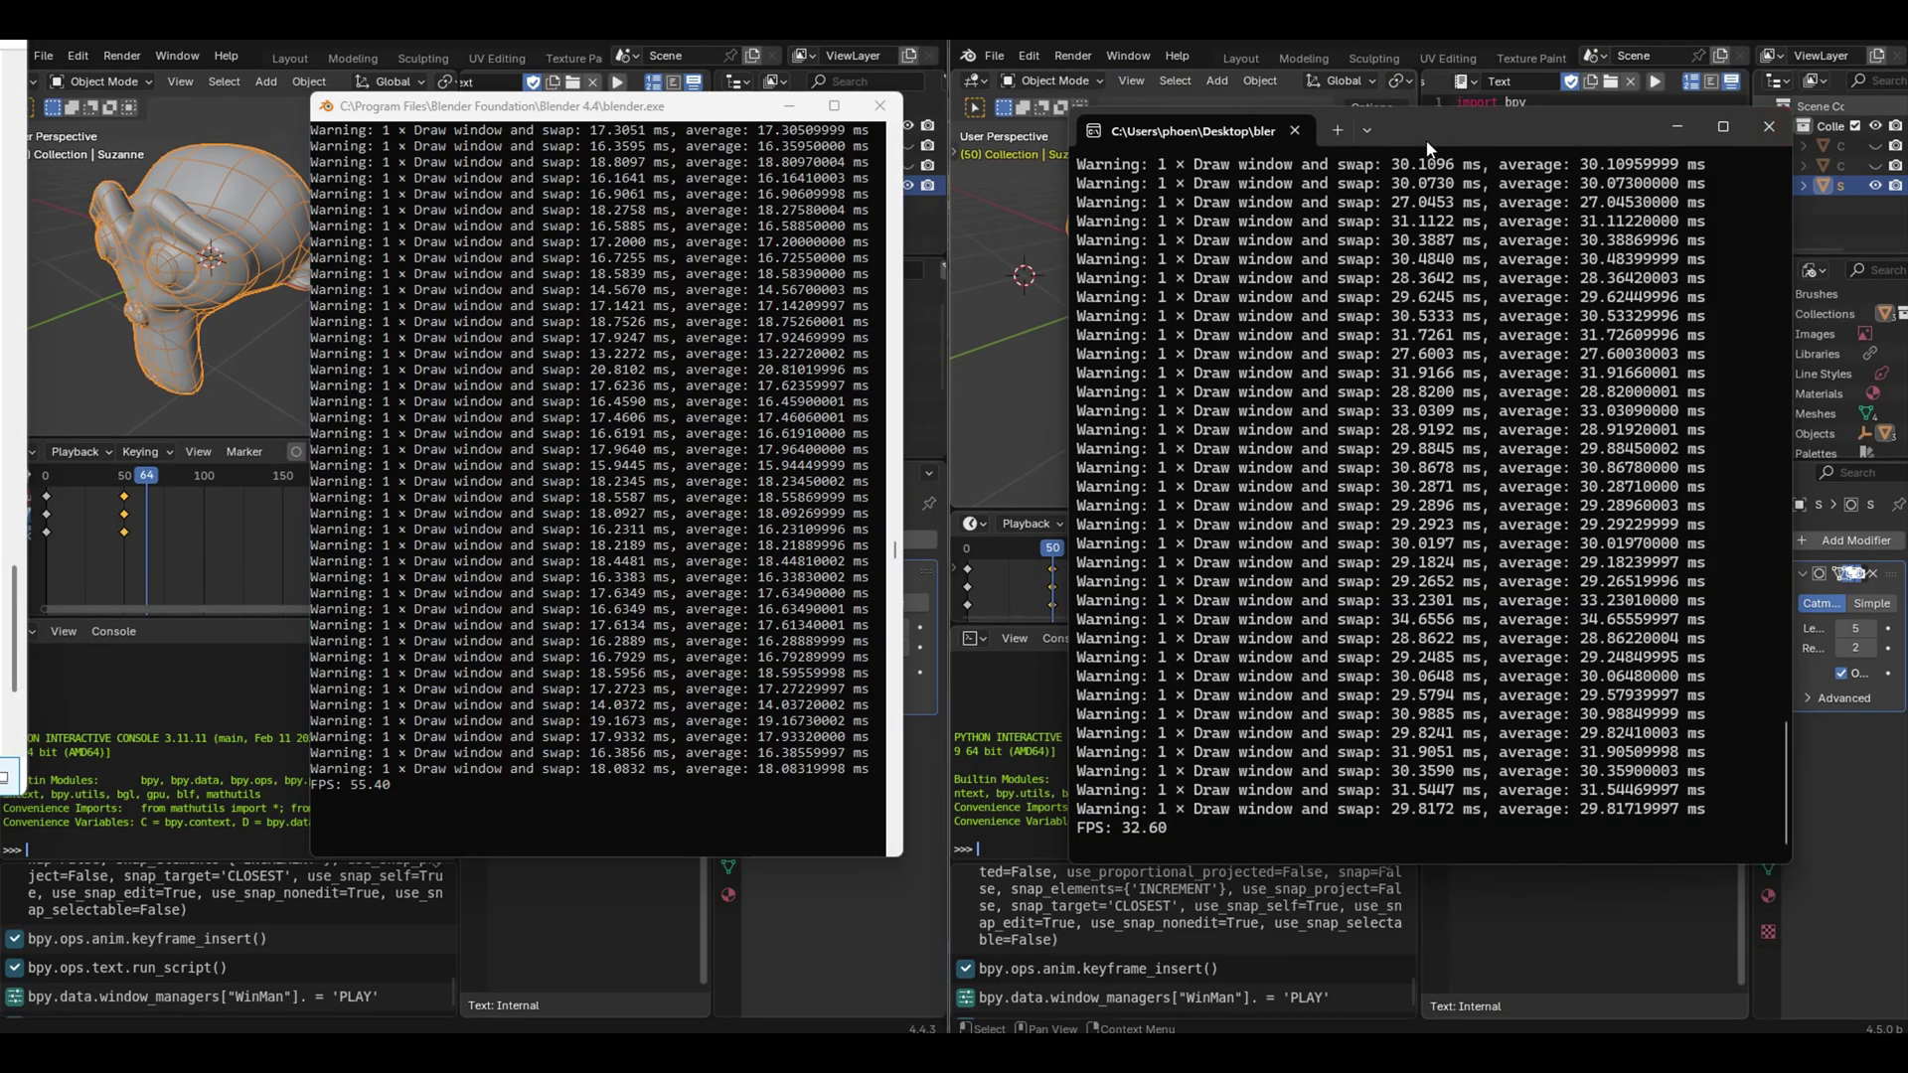
Move the Blender 5.0 console window aside and minimize it.
left_click_drag(1431, 145, 1364, 131)
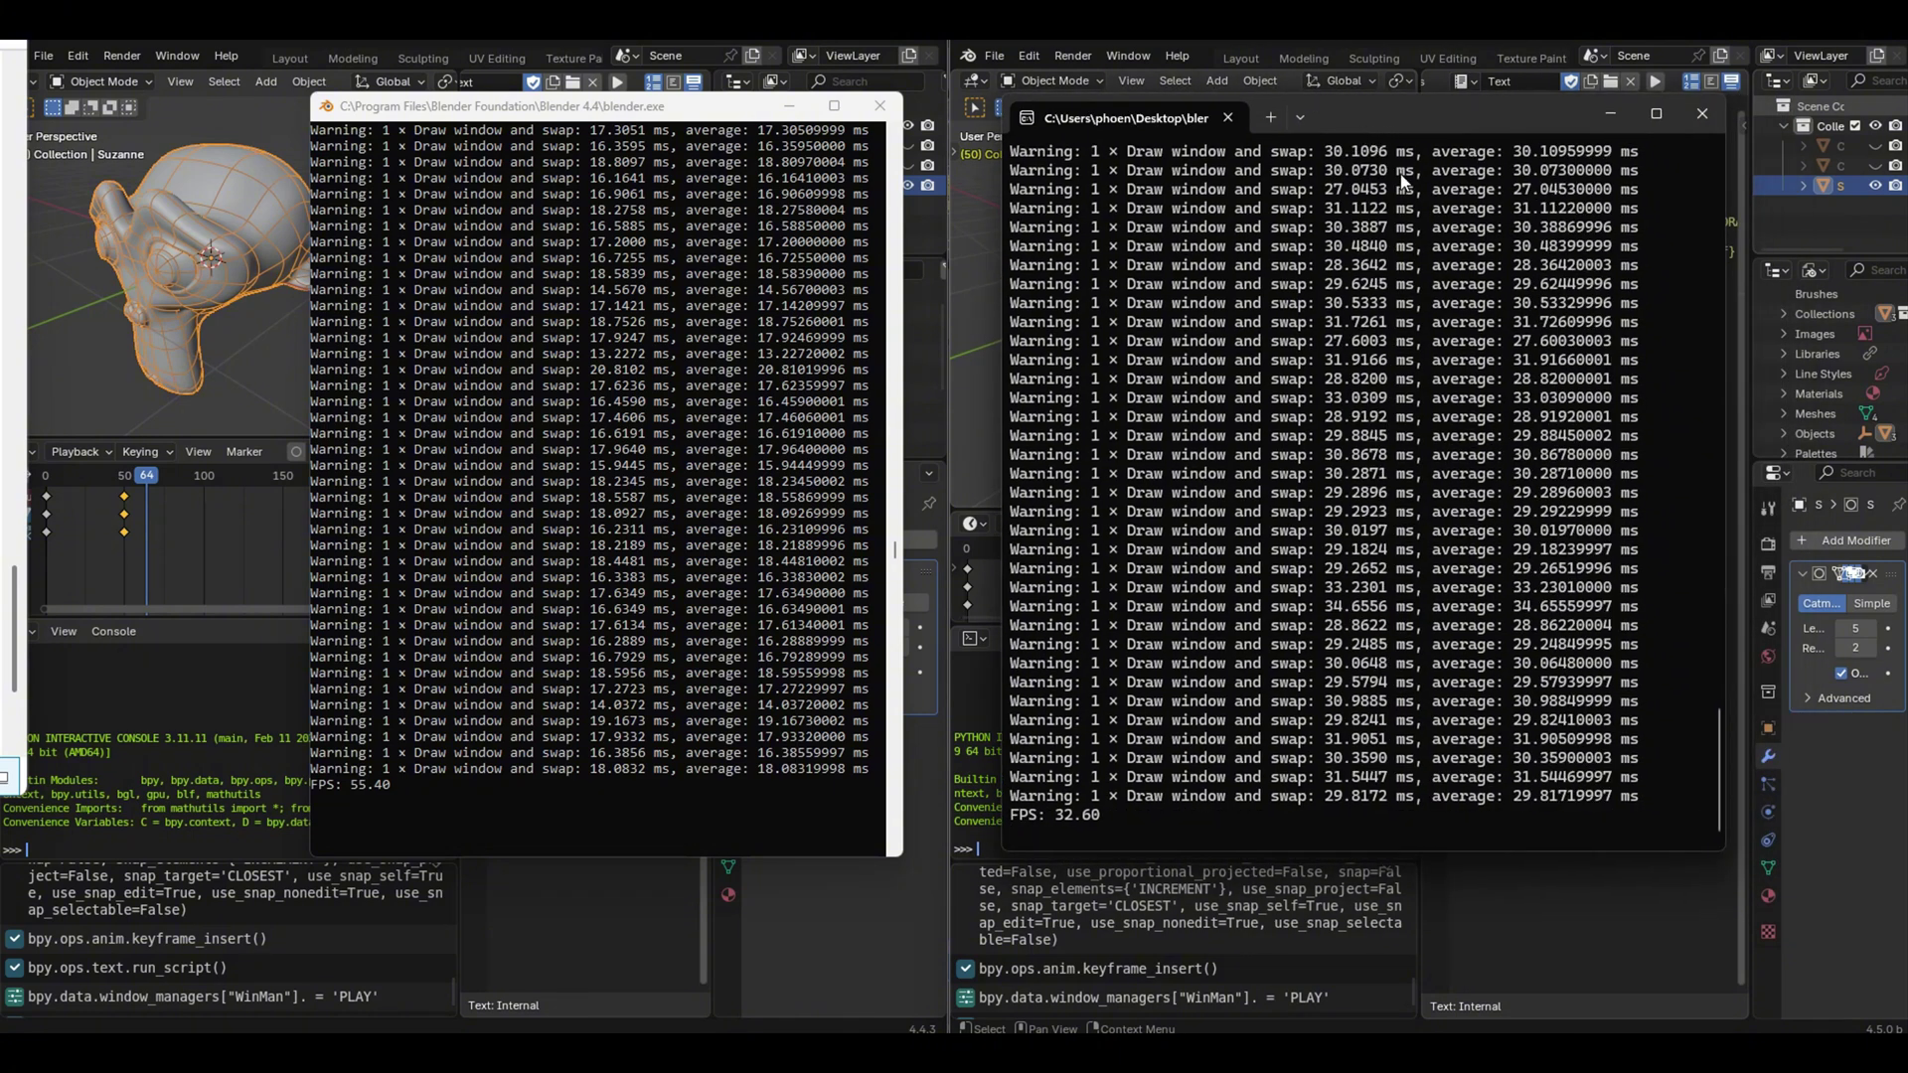
left_click(1608, 114)
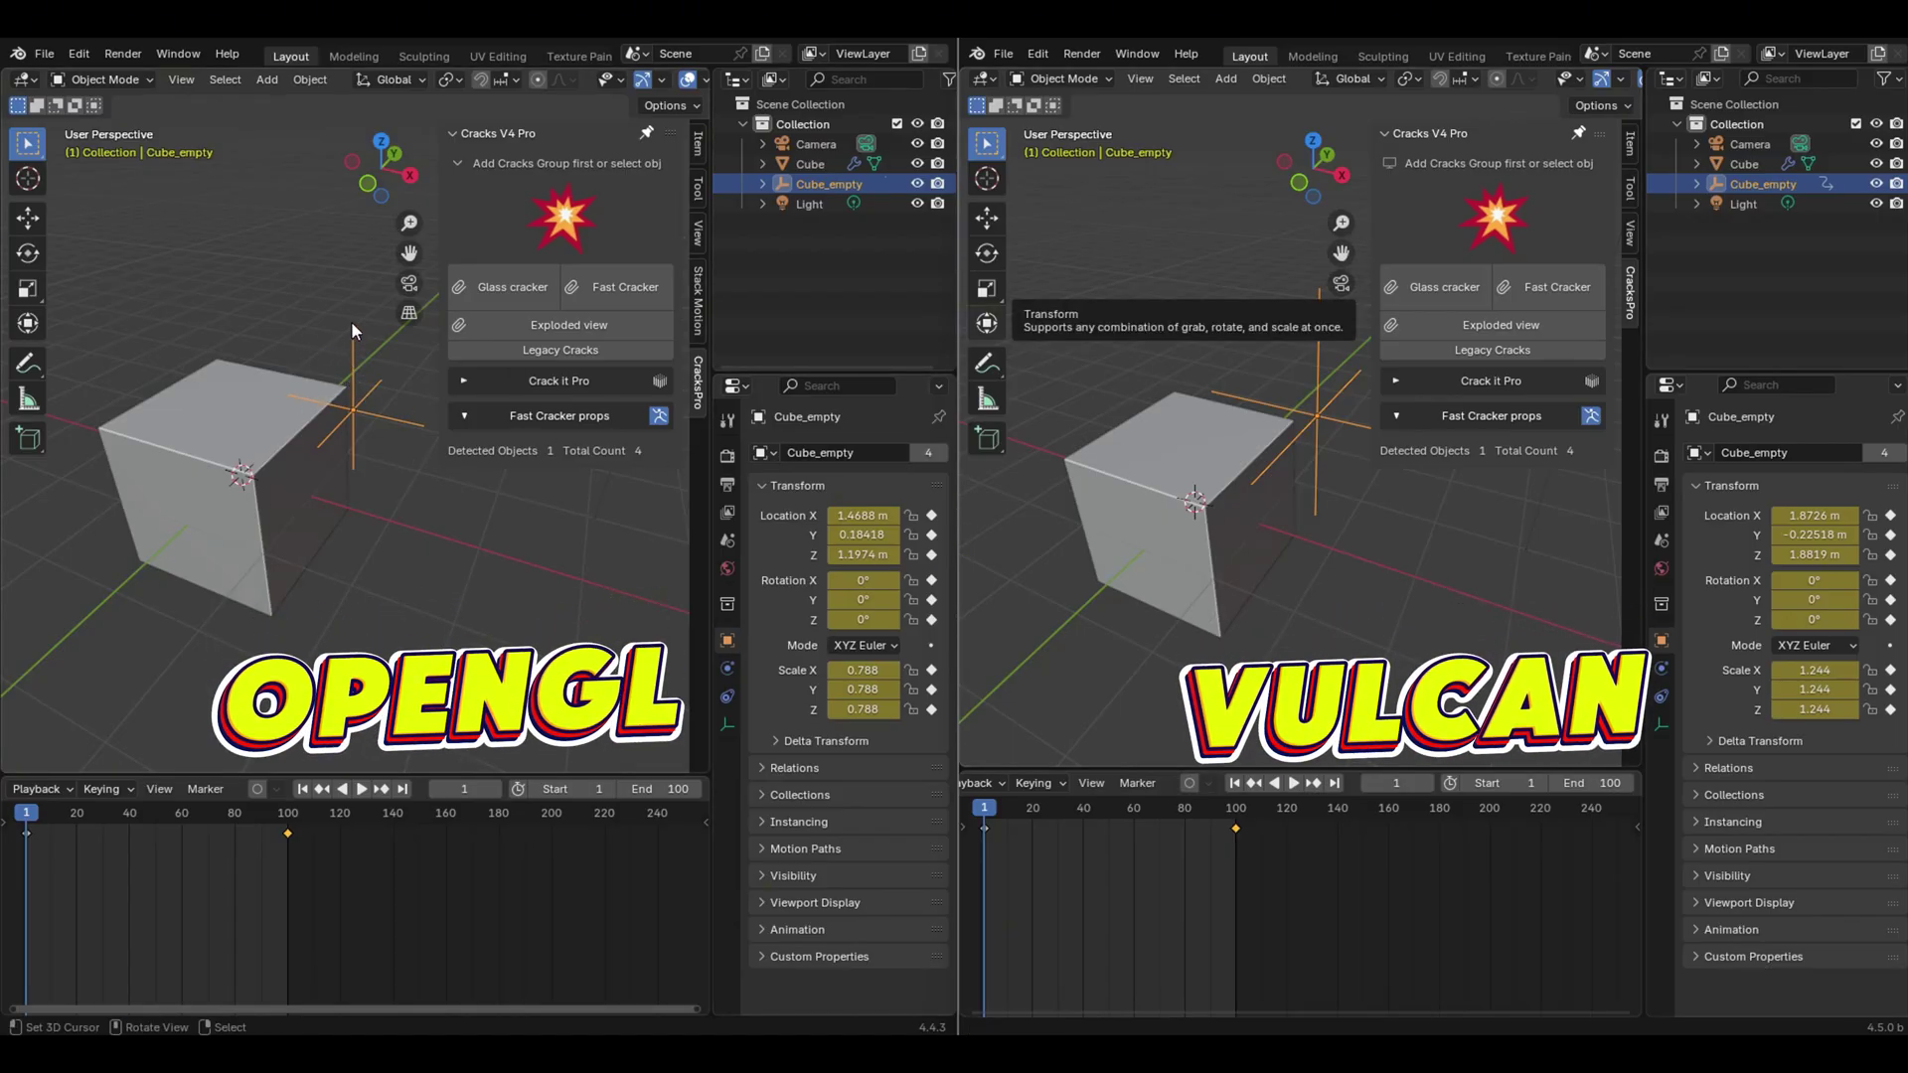
Start scaling Cube_empty in both versions, then cancel to keep its original size.
key("s")
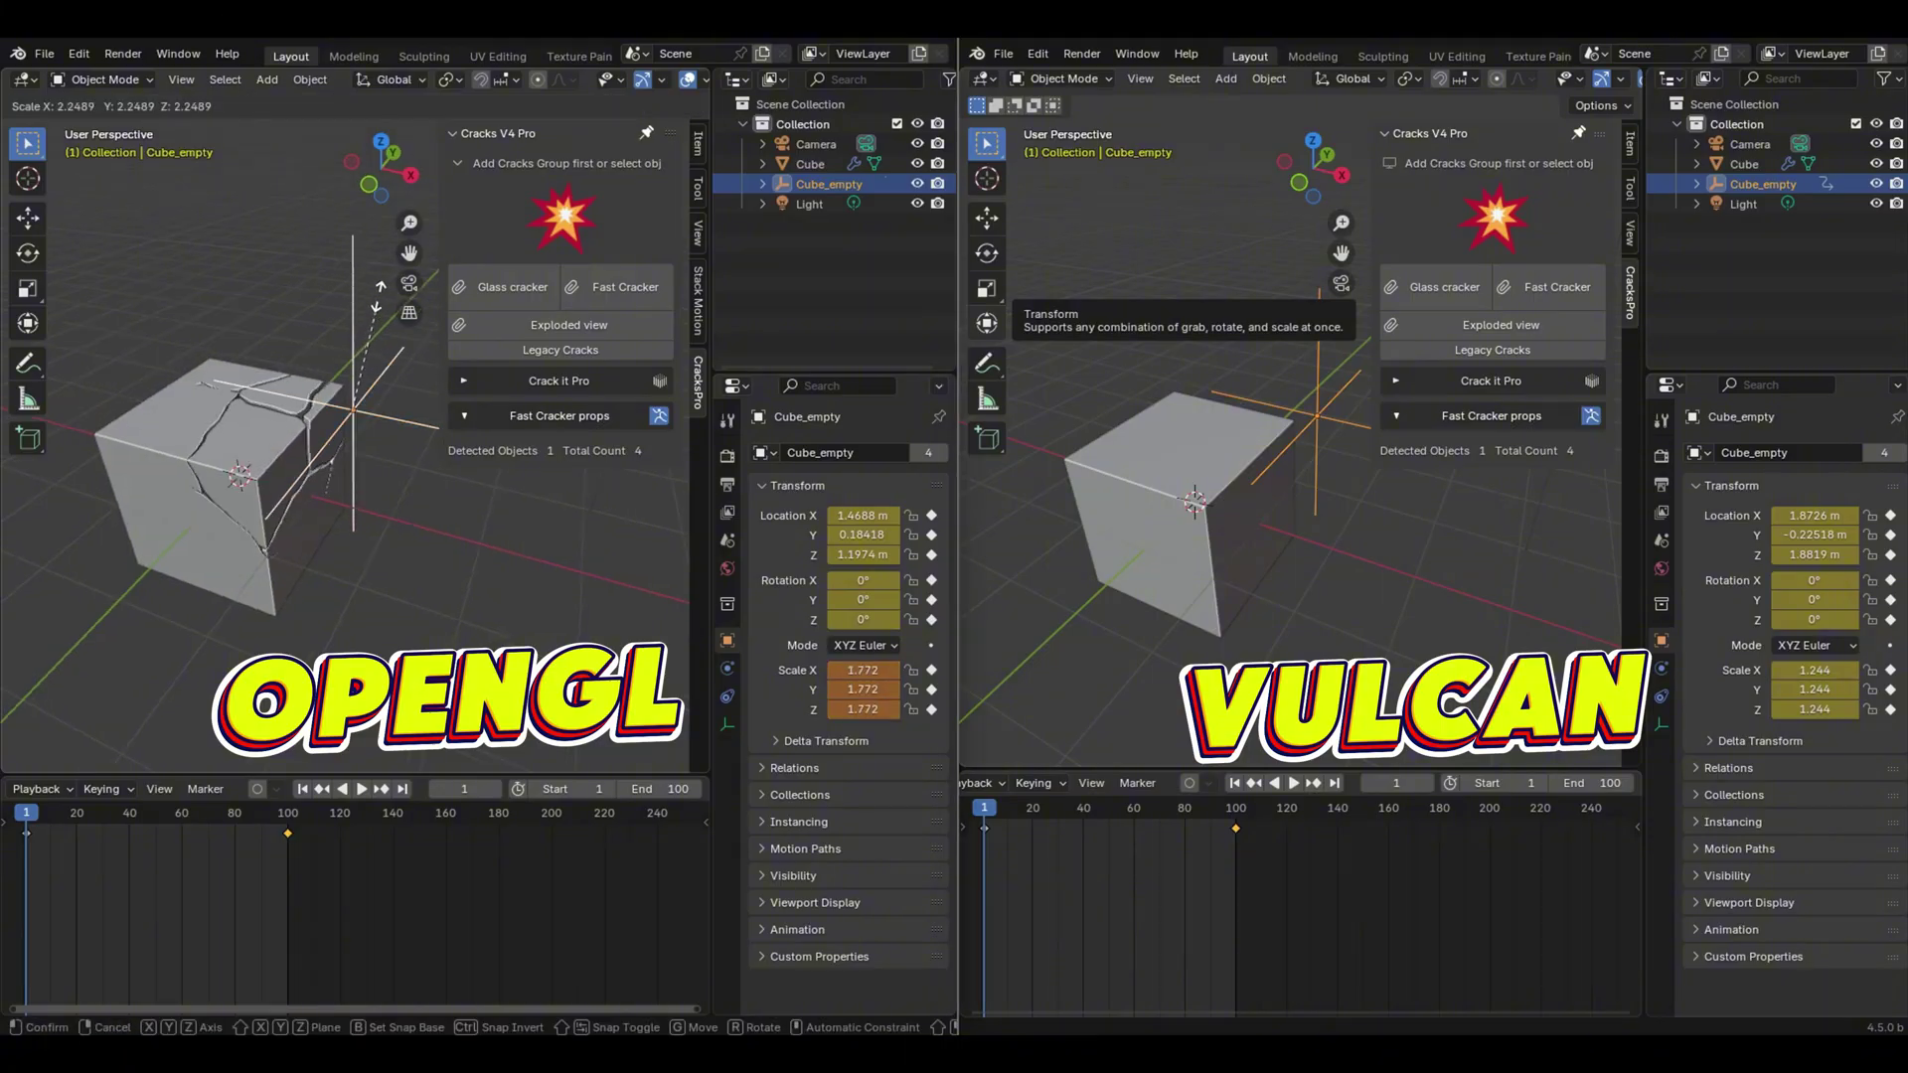
right_click(378, 290)
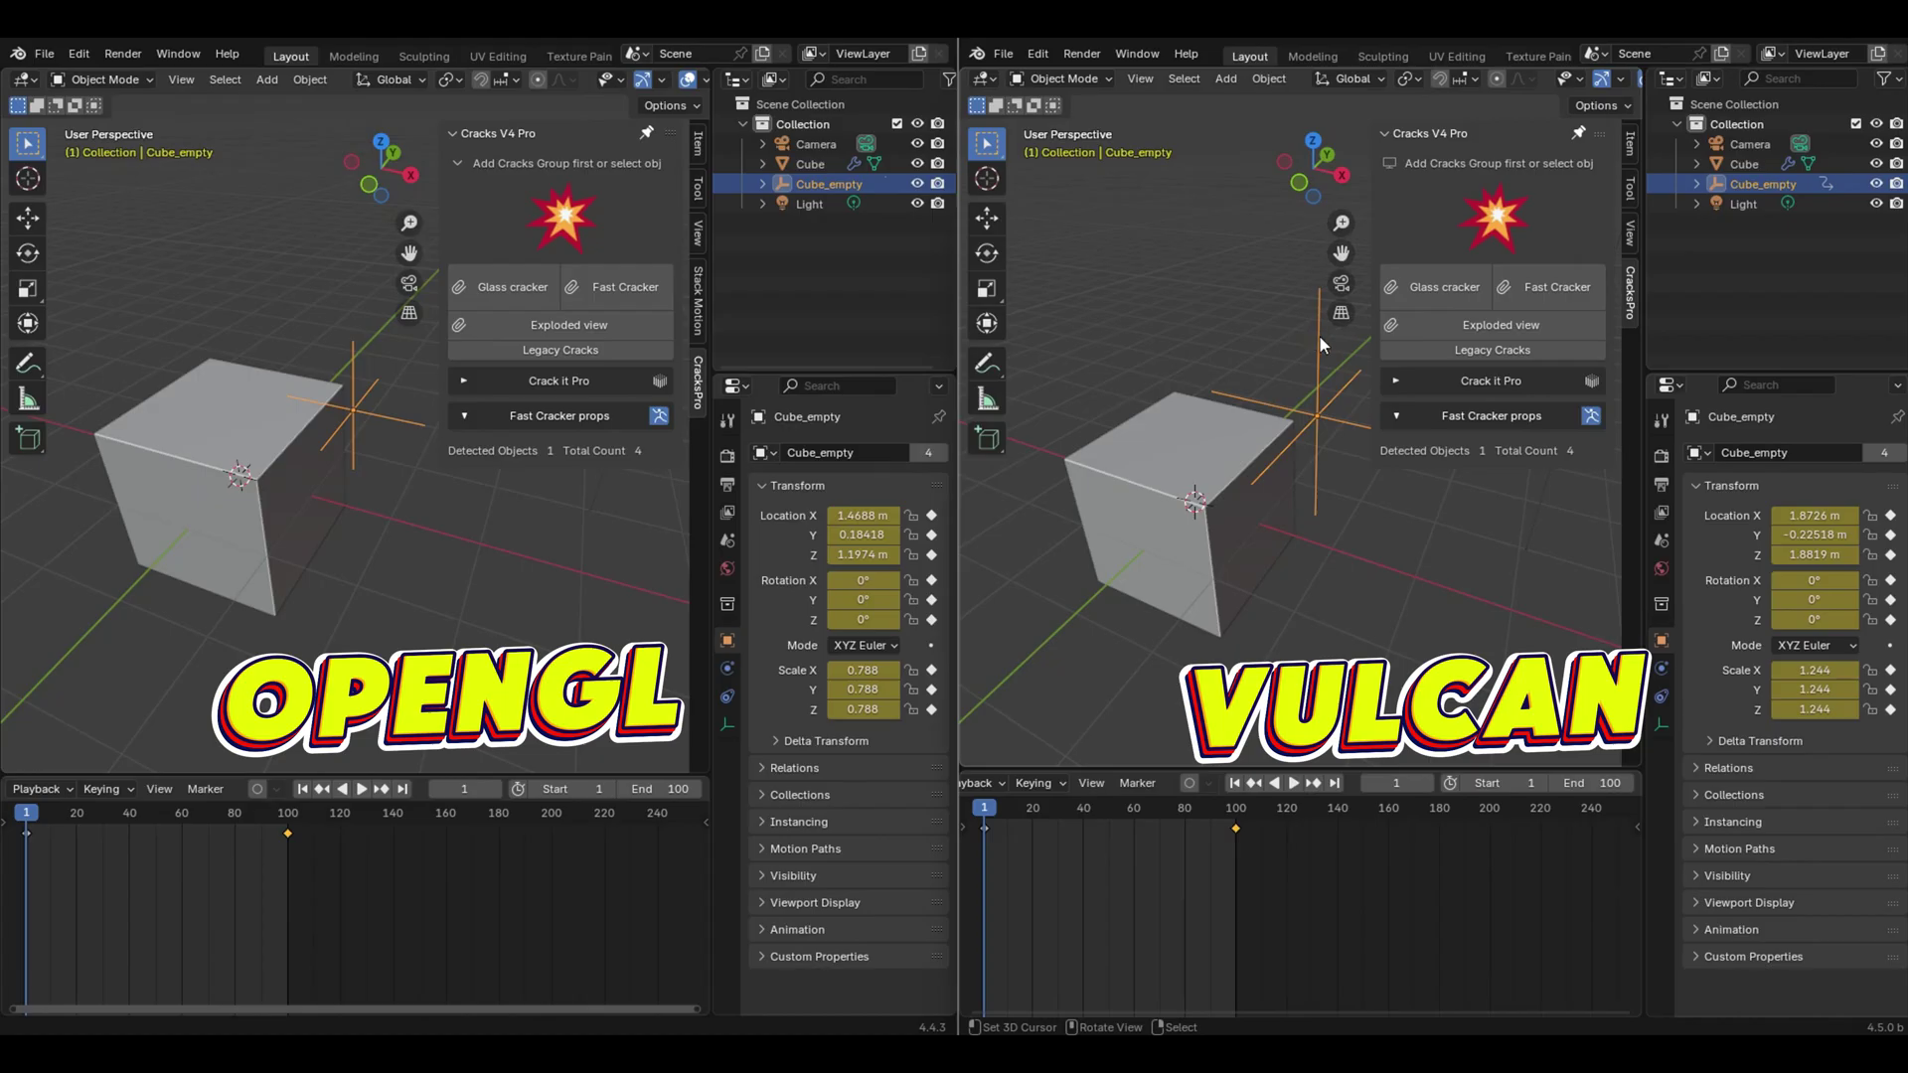
key("s")
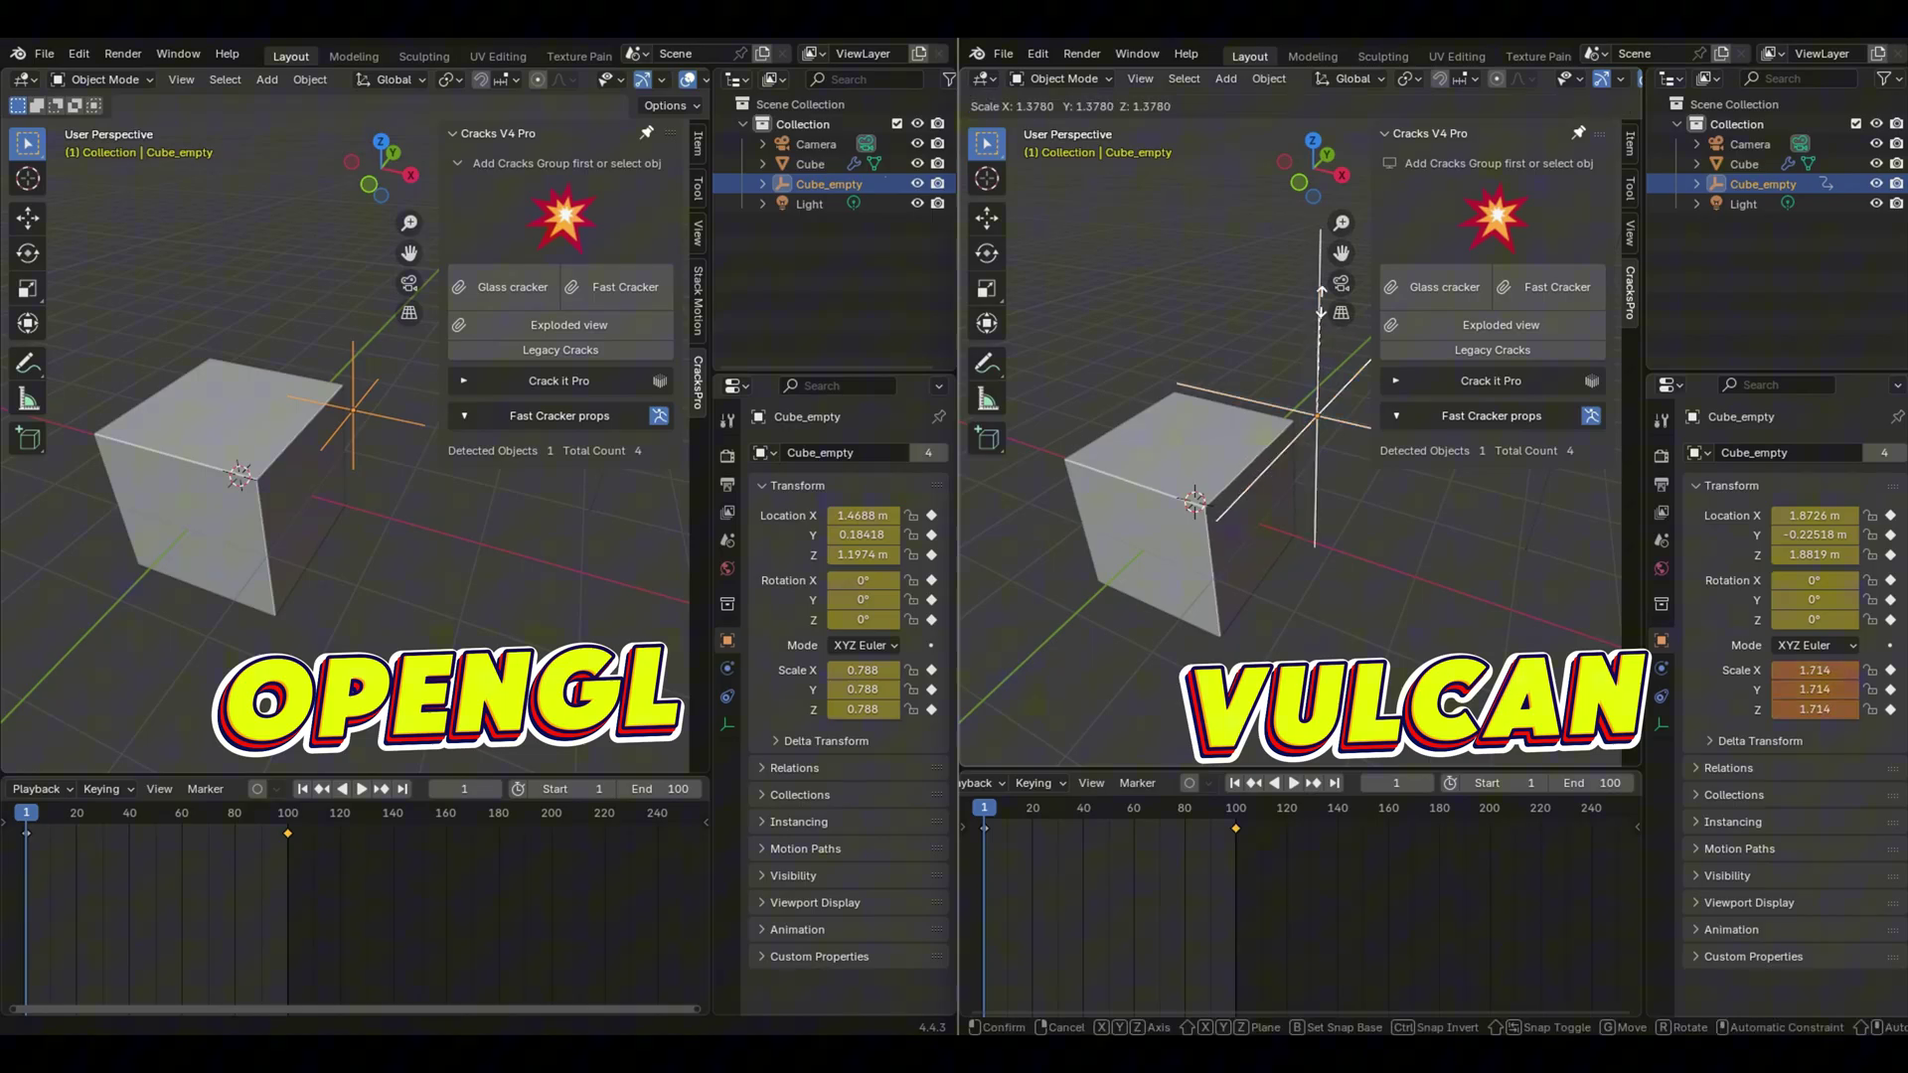
right_click(1315, 255)
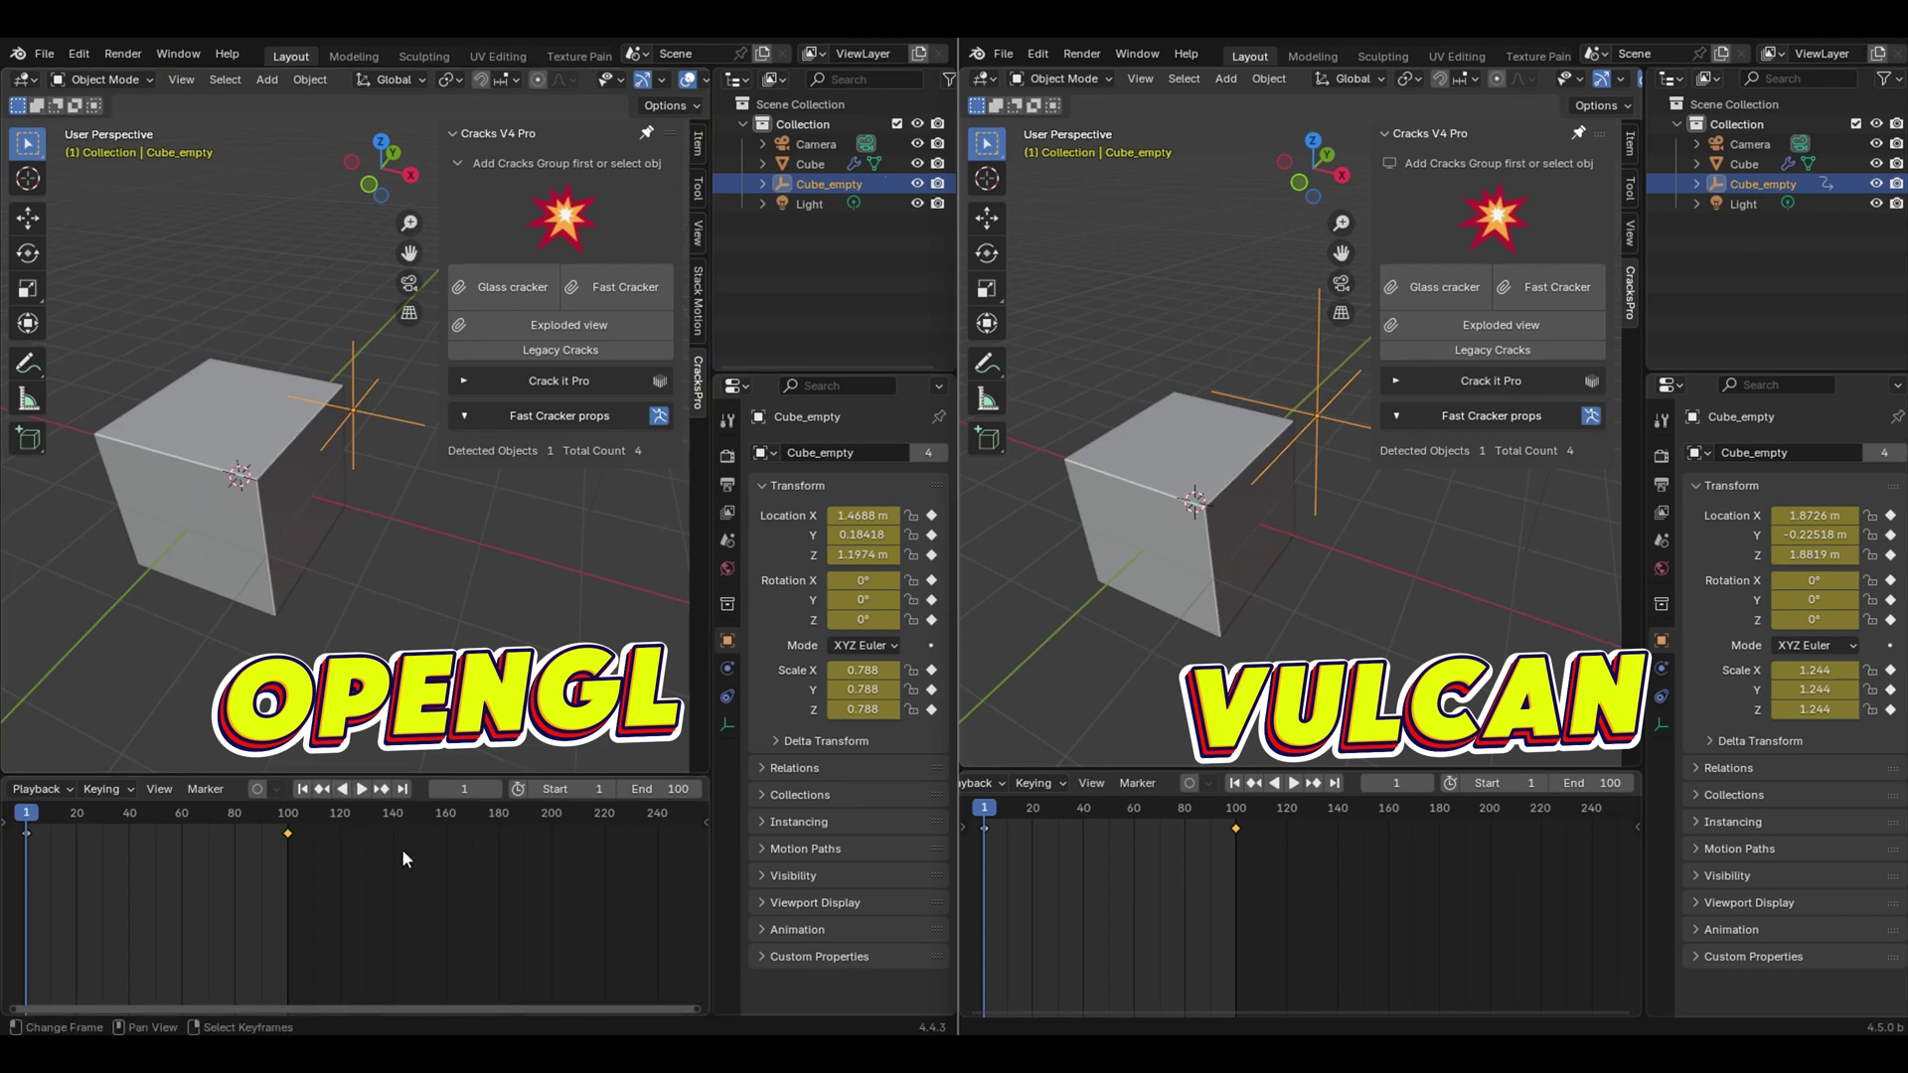
Play the OpenGL crack animation, pausing at frames 73 and 92 after rewinding to frame 44.
left_click(362, 789)
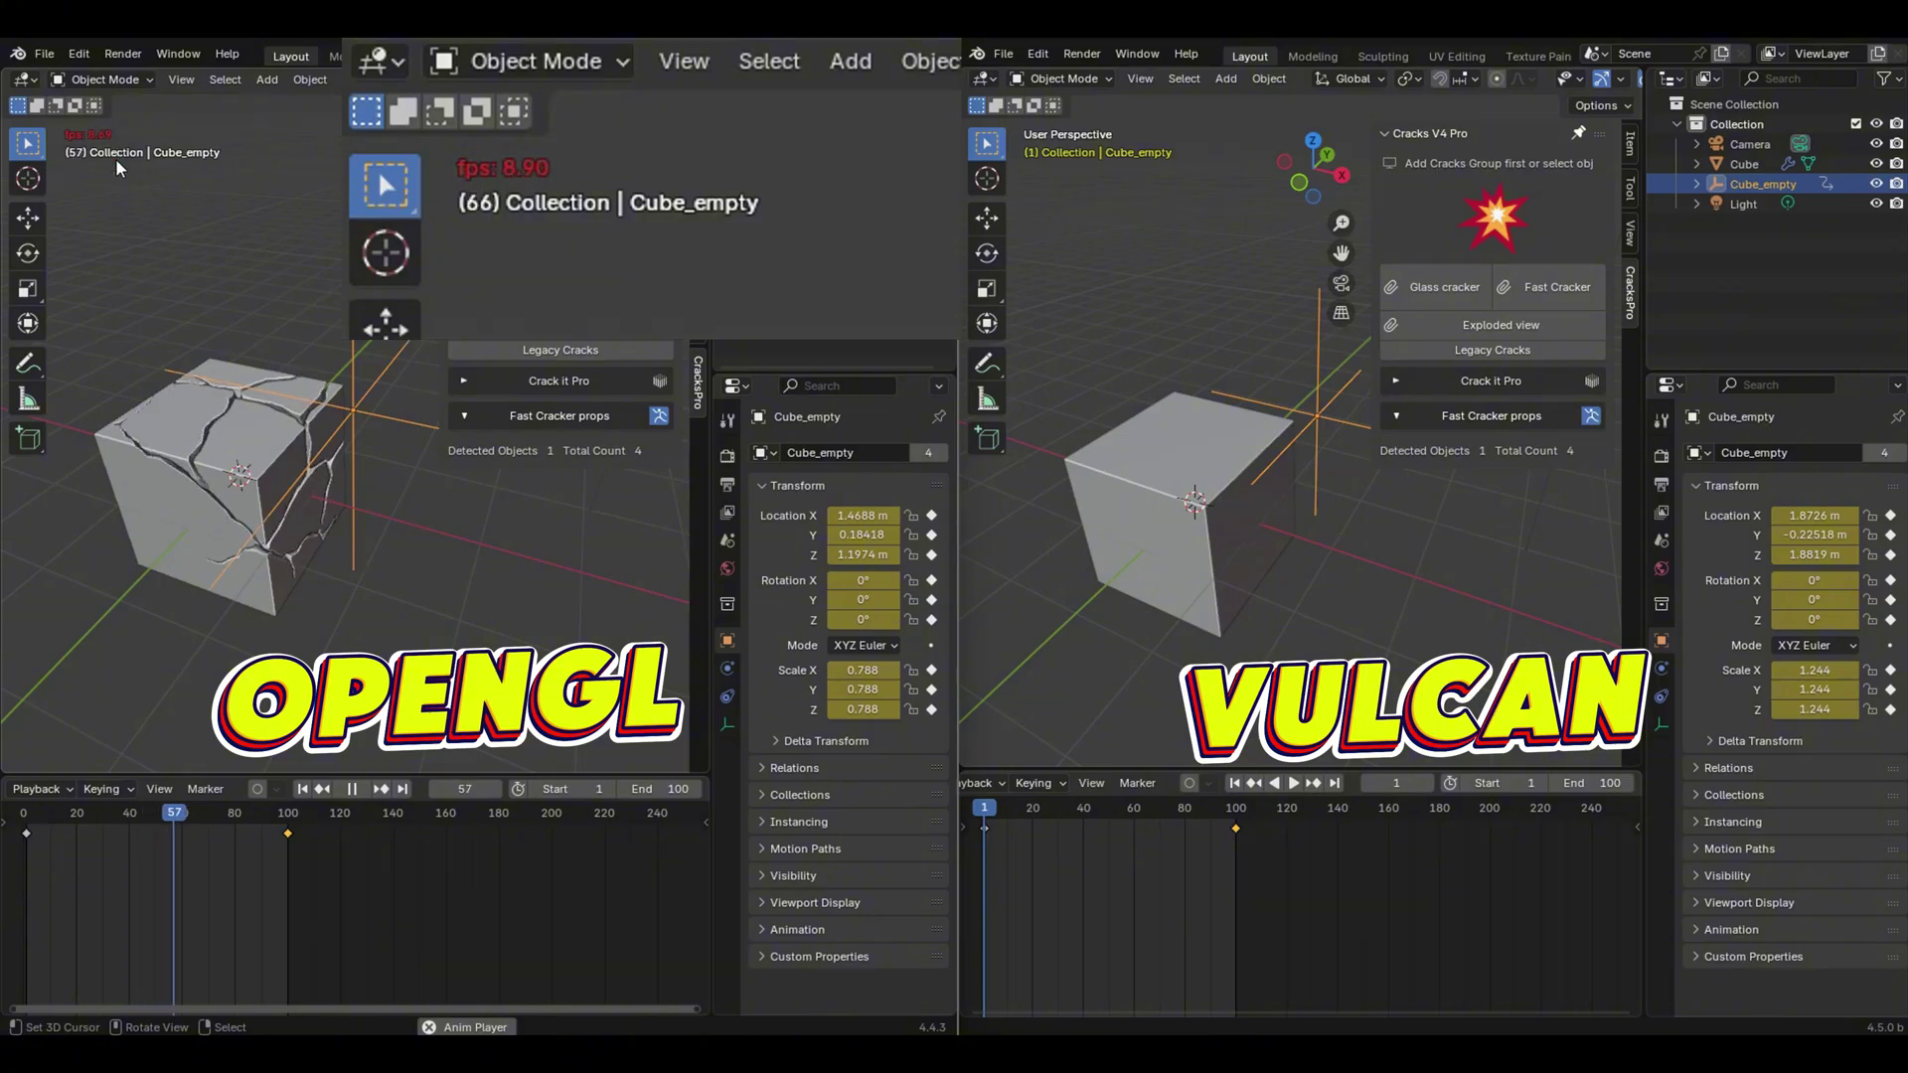
left_click(351, 788)
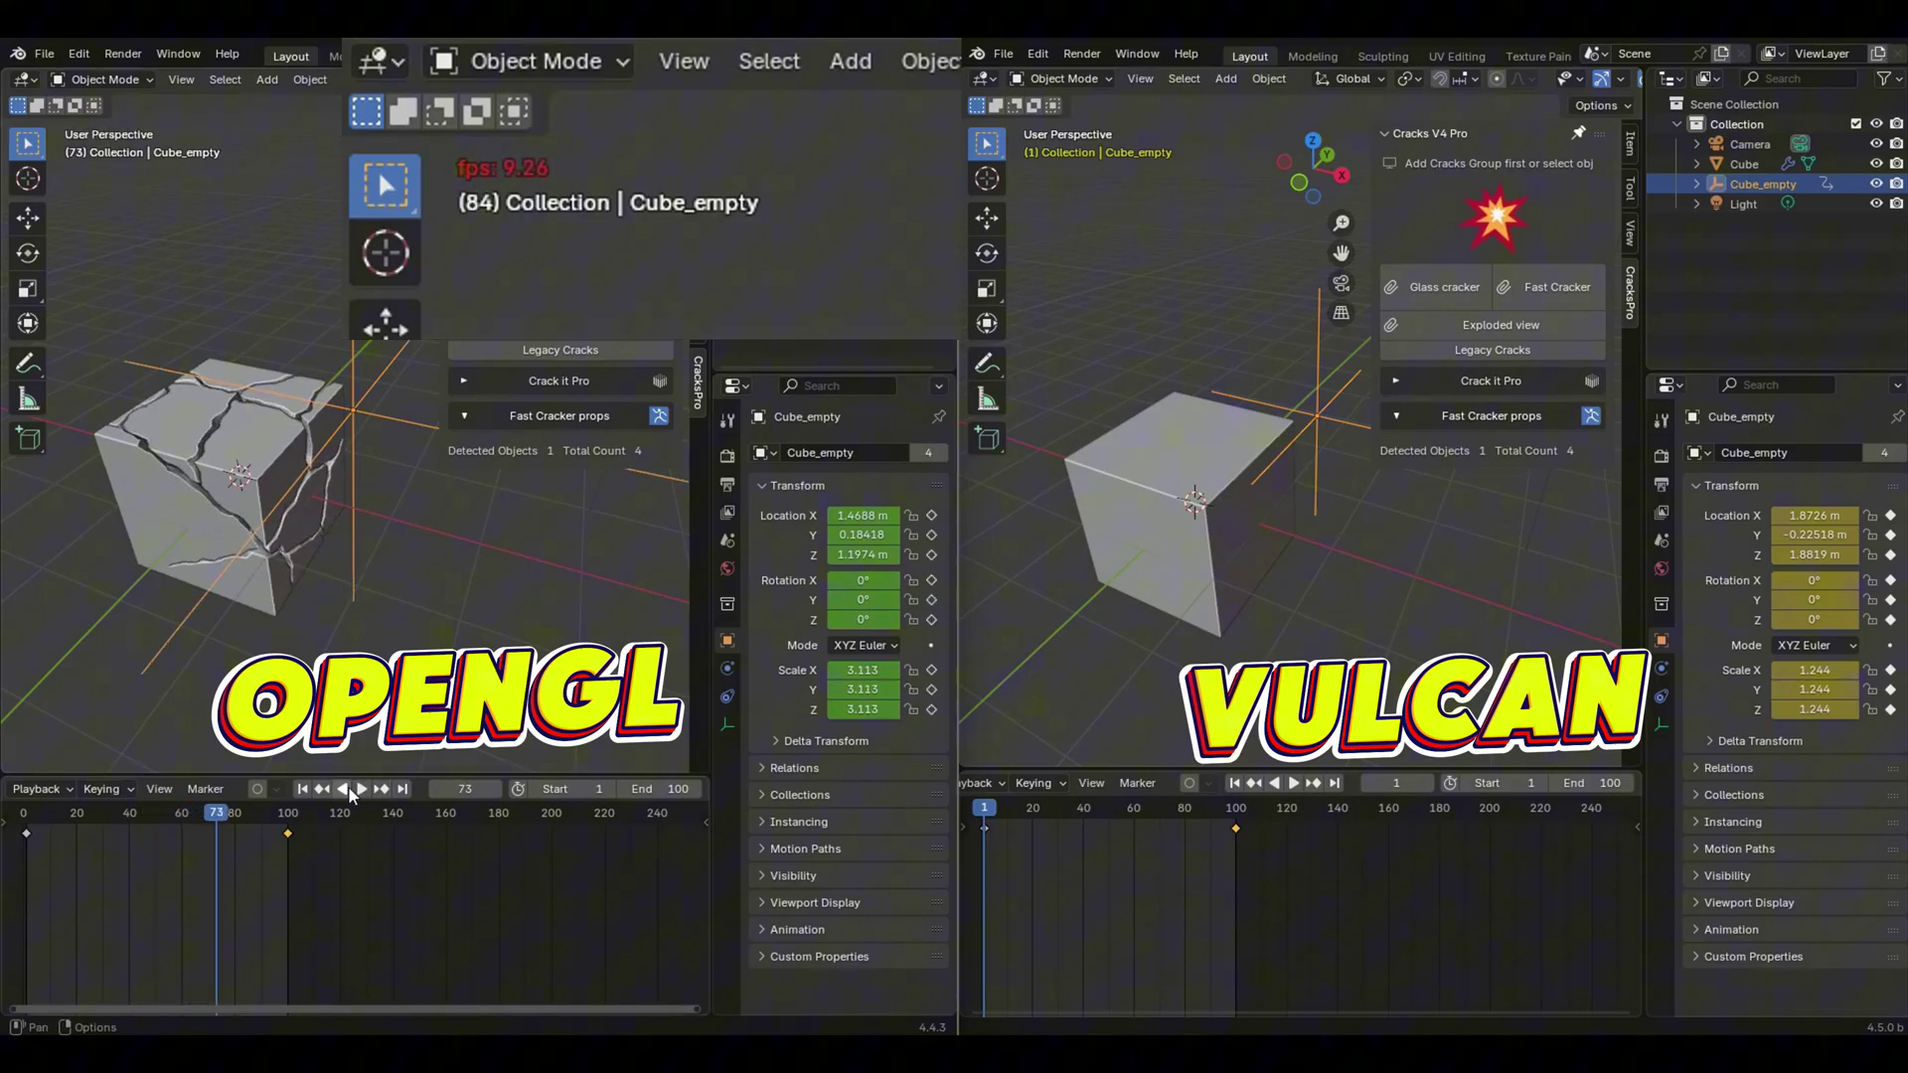
left_click_drag(241, 813, 140, 813)
left_click(360, 790)
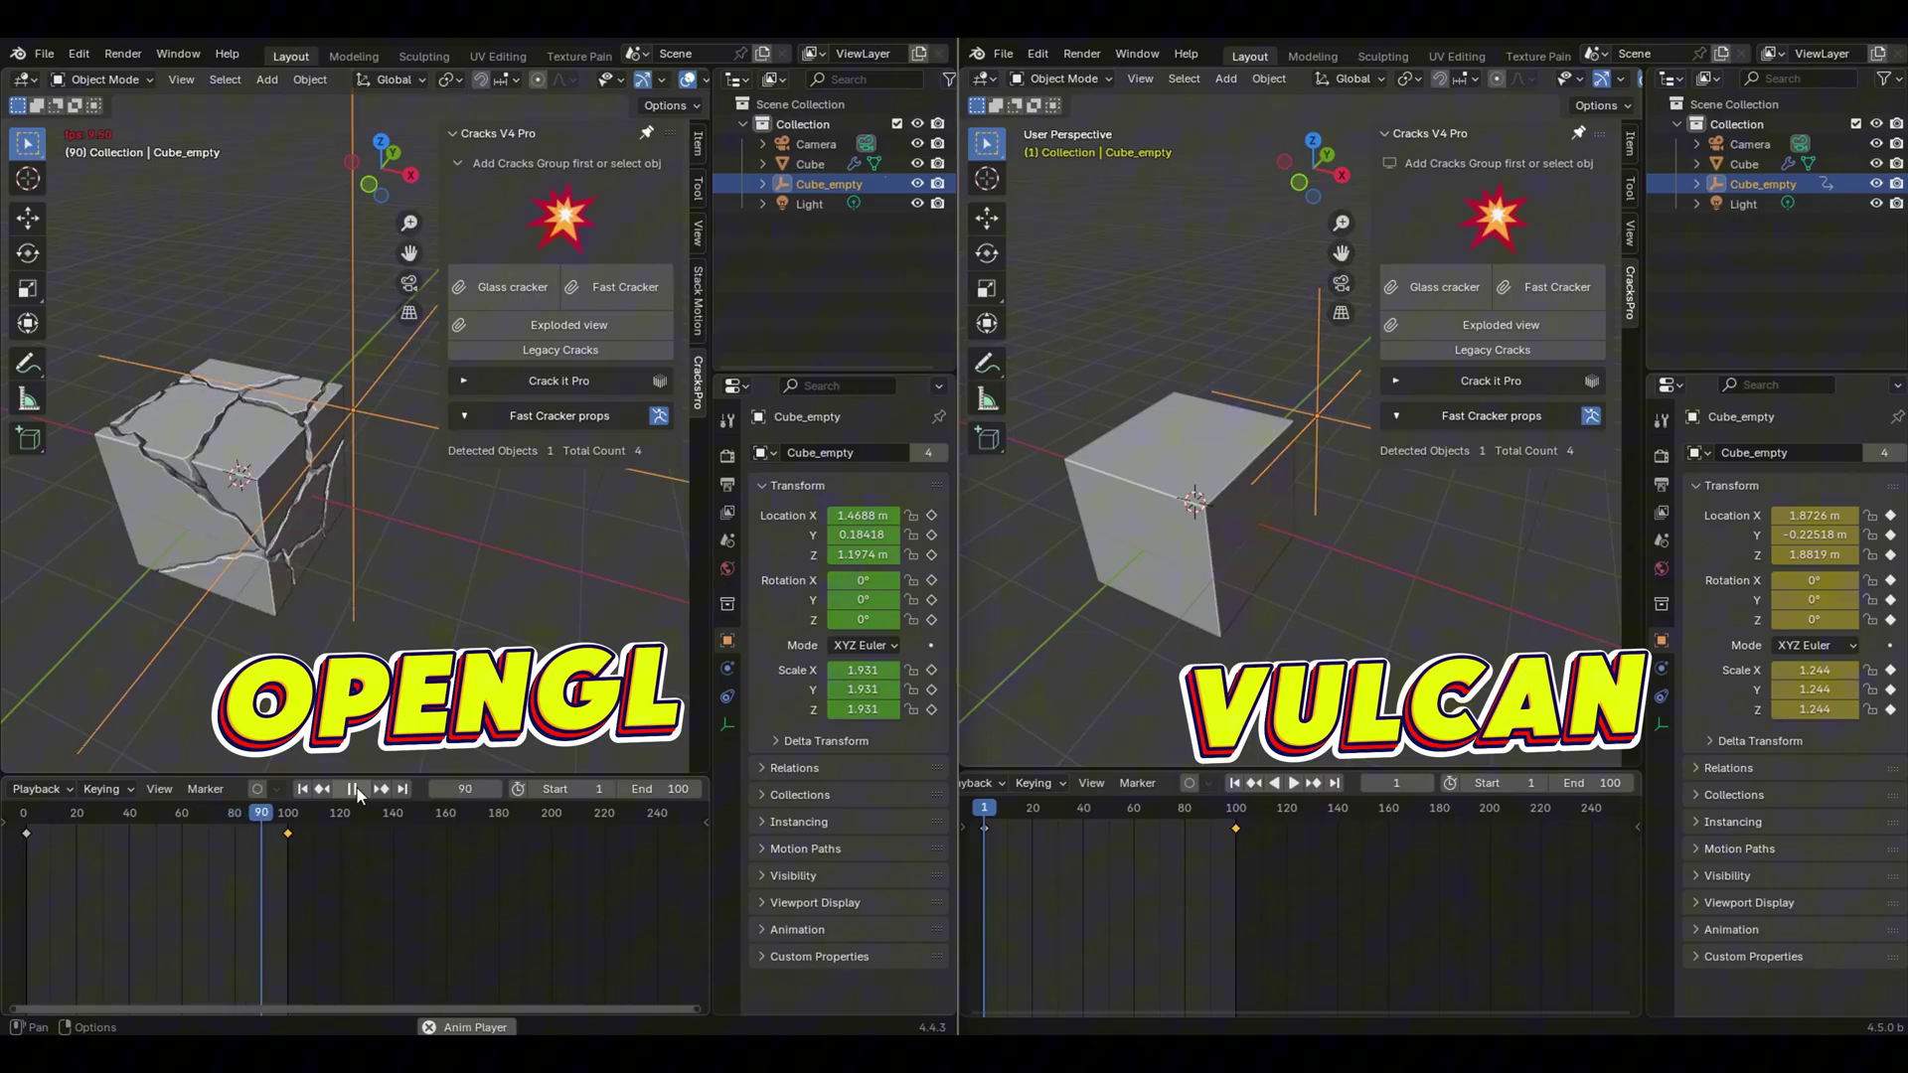
left_click(353, 790)
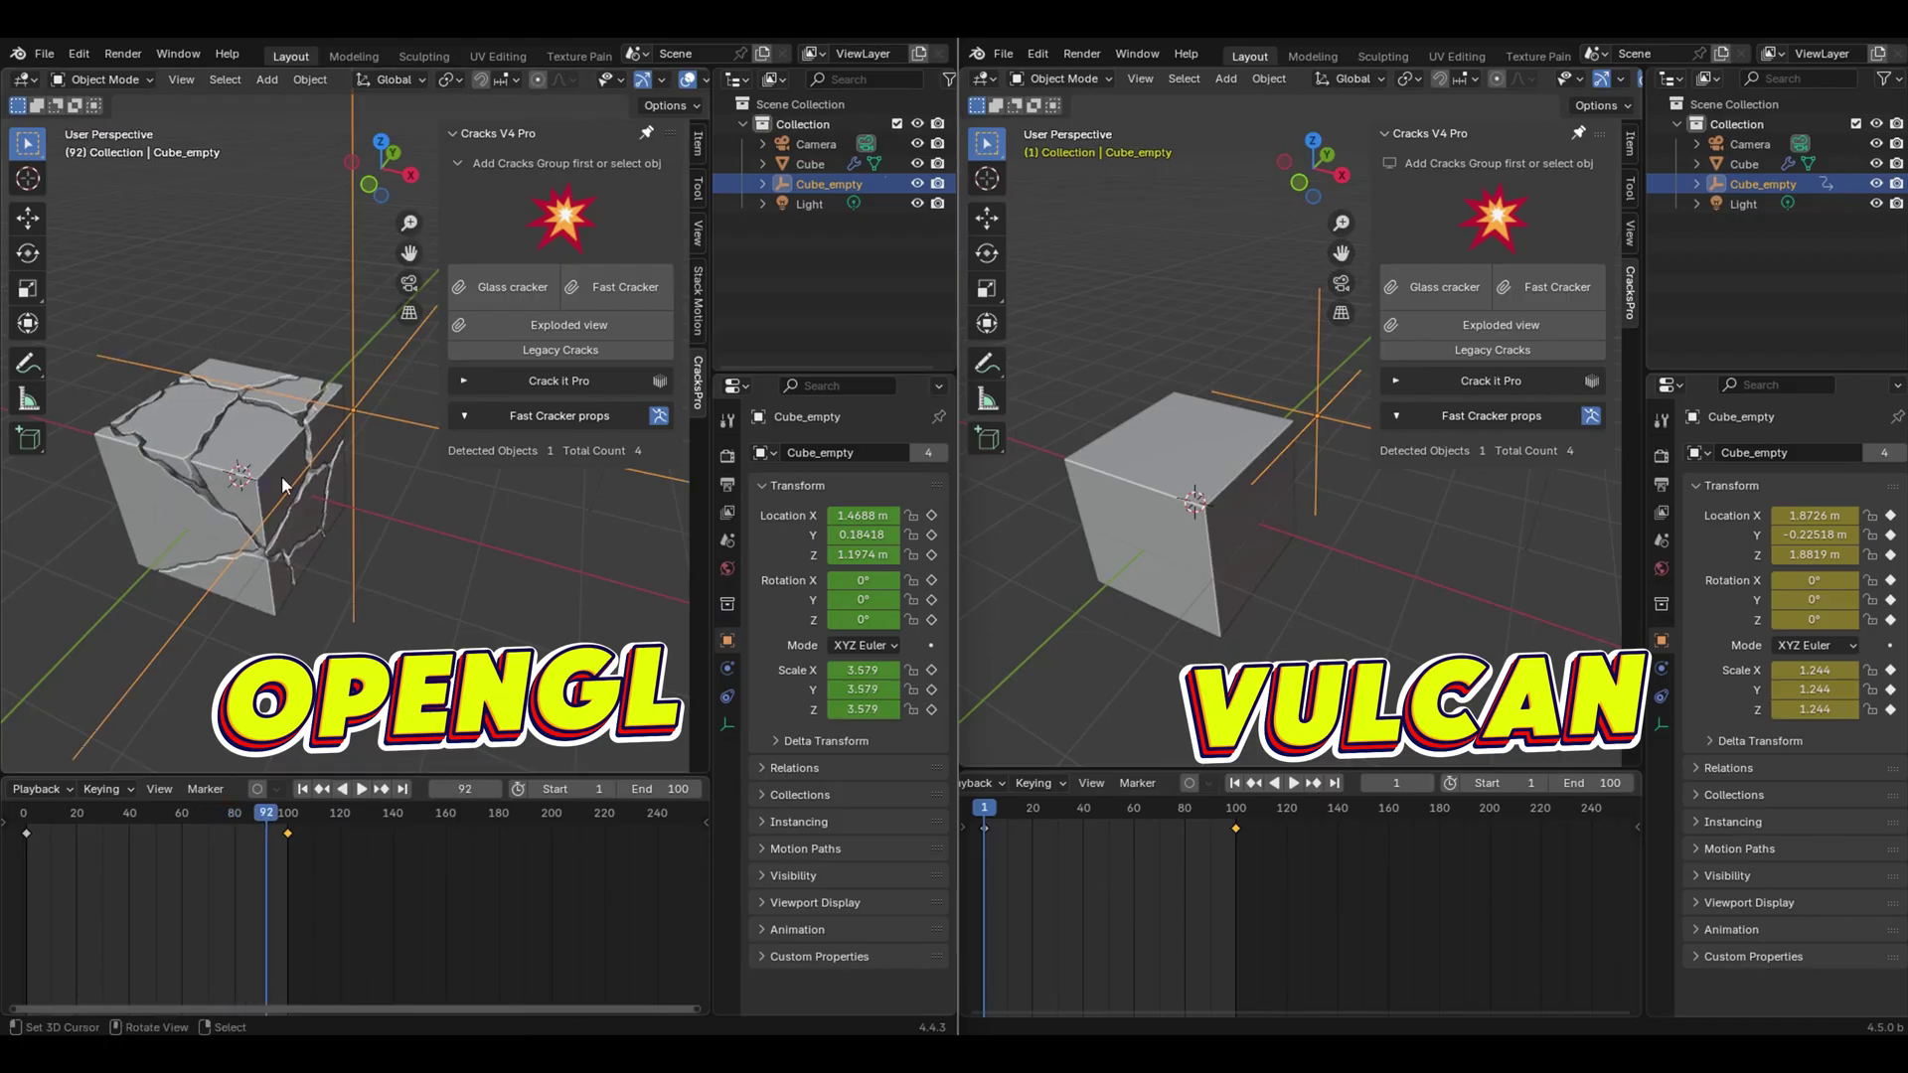
scroll(319, 604, "up", 3)
middle_click_drag(306, 562, 363, 732)
Replay the OpenGL animation from frame 1, reset to frame 1, and hide both Cracks sidebars.
left_click(322, 789)
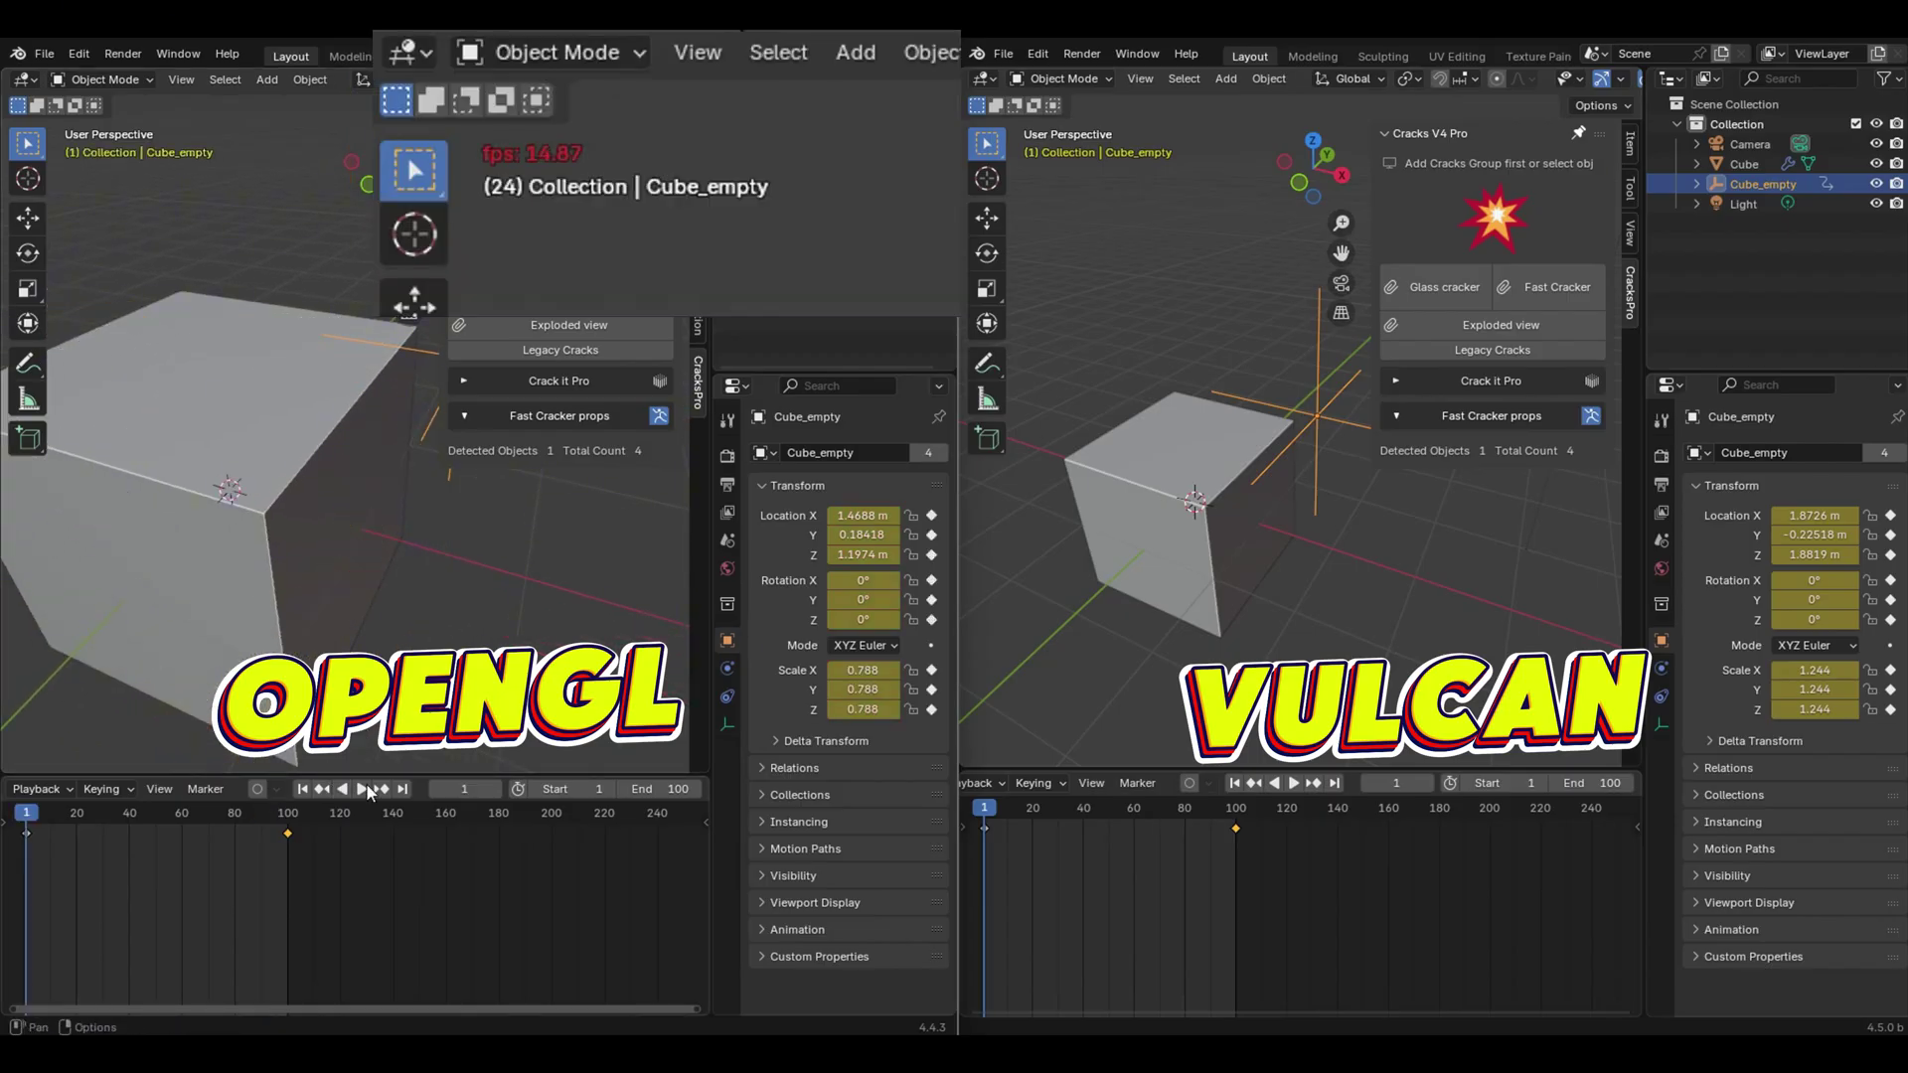
left_click(361, 788)
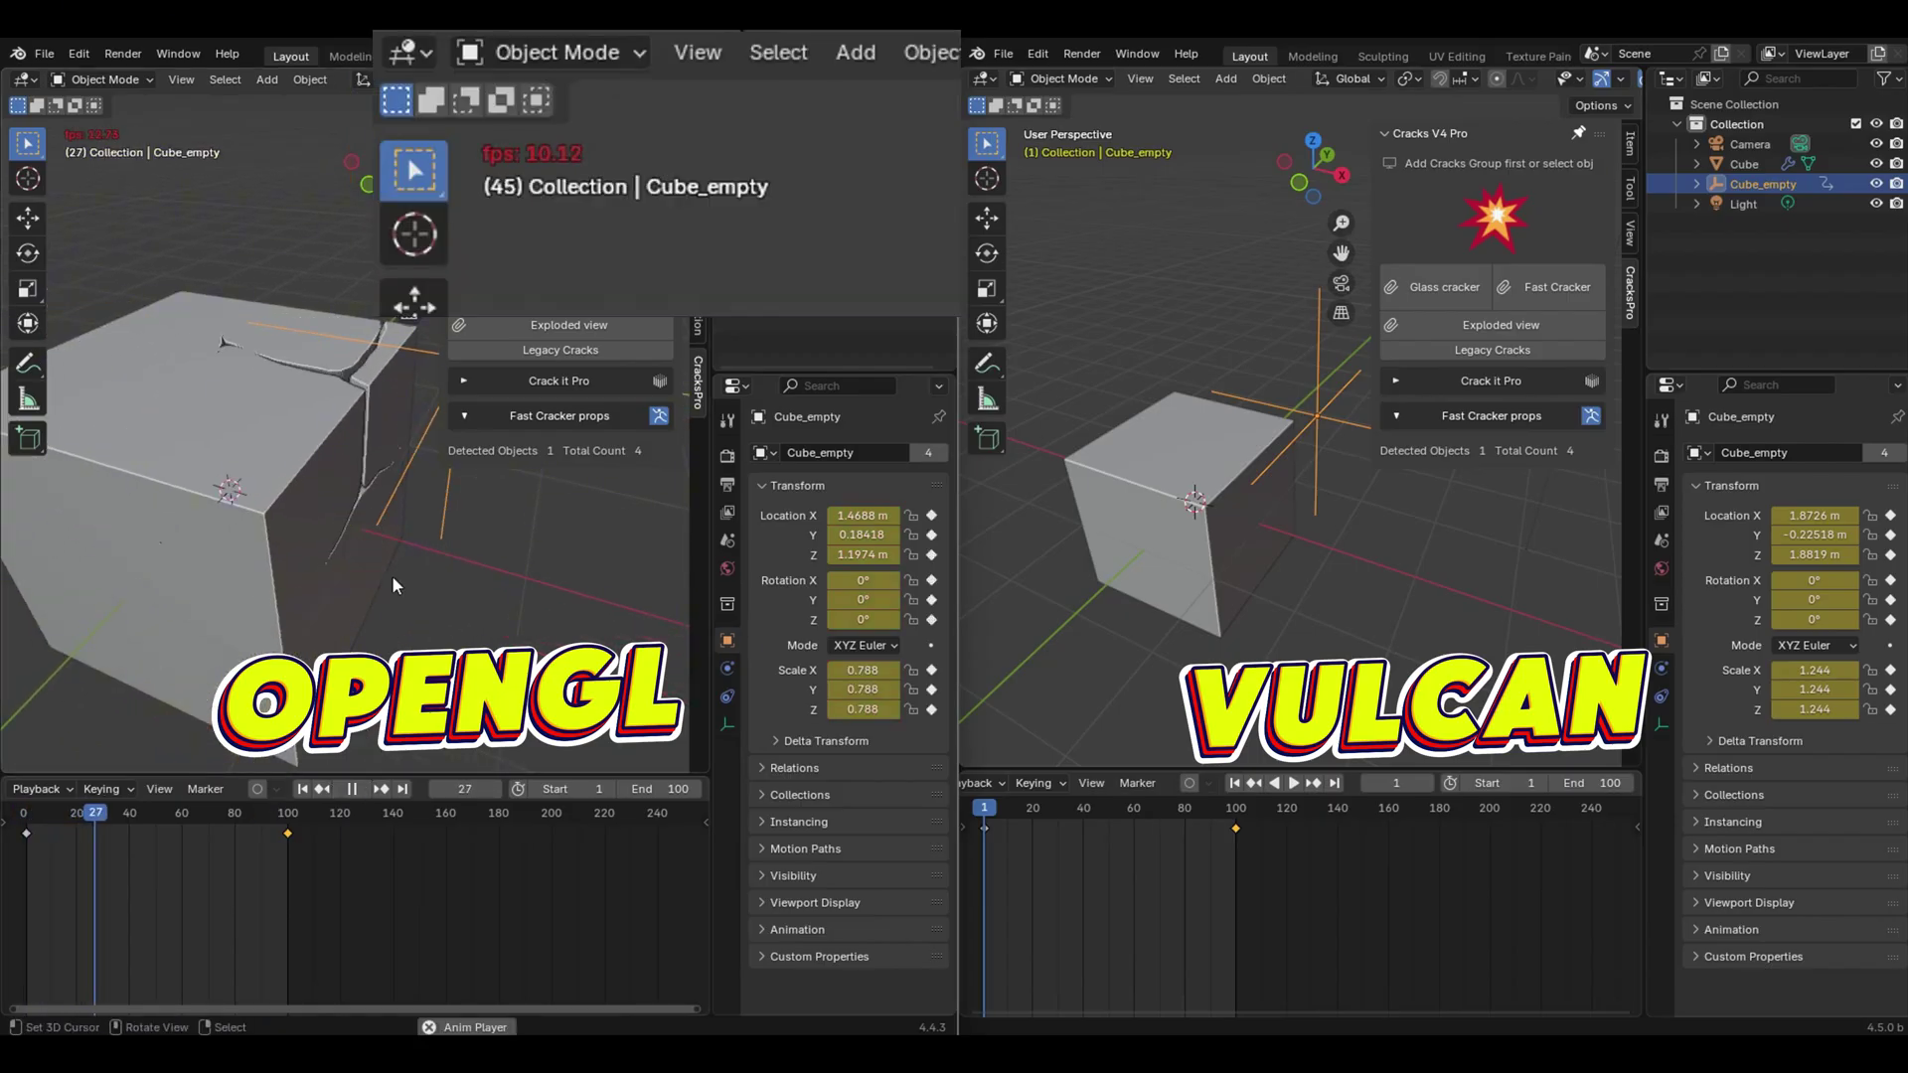
key("n")
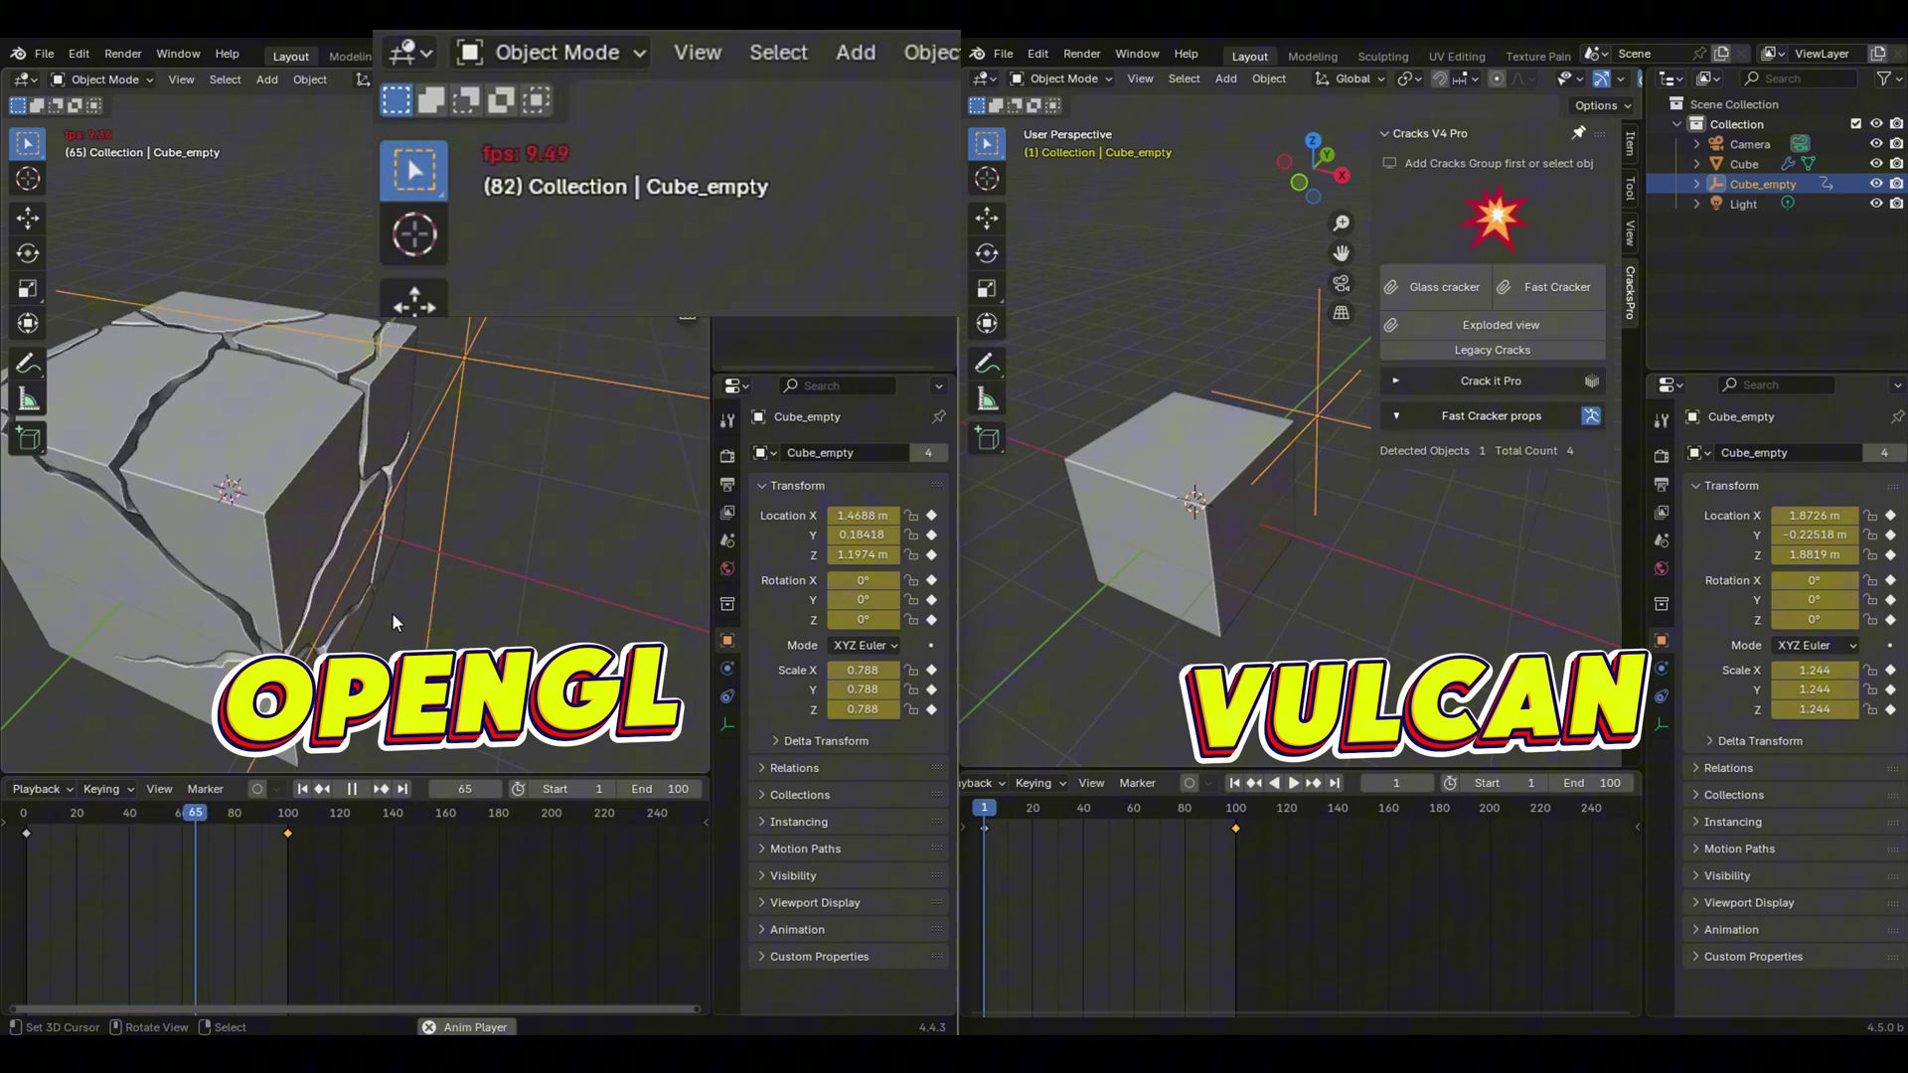
left_click(353, 783)
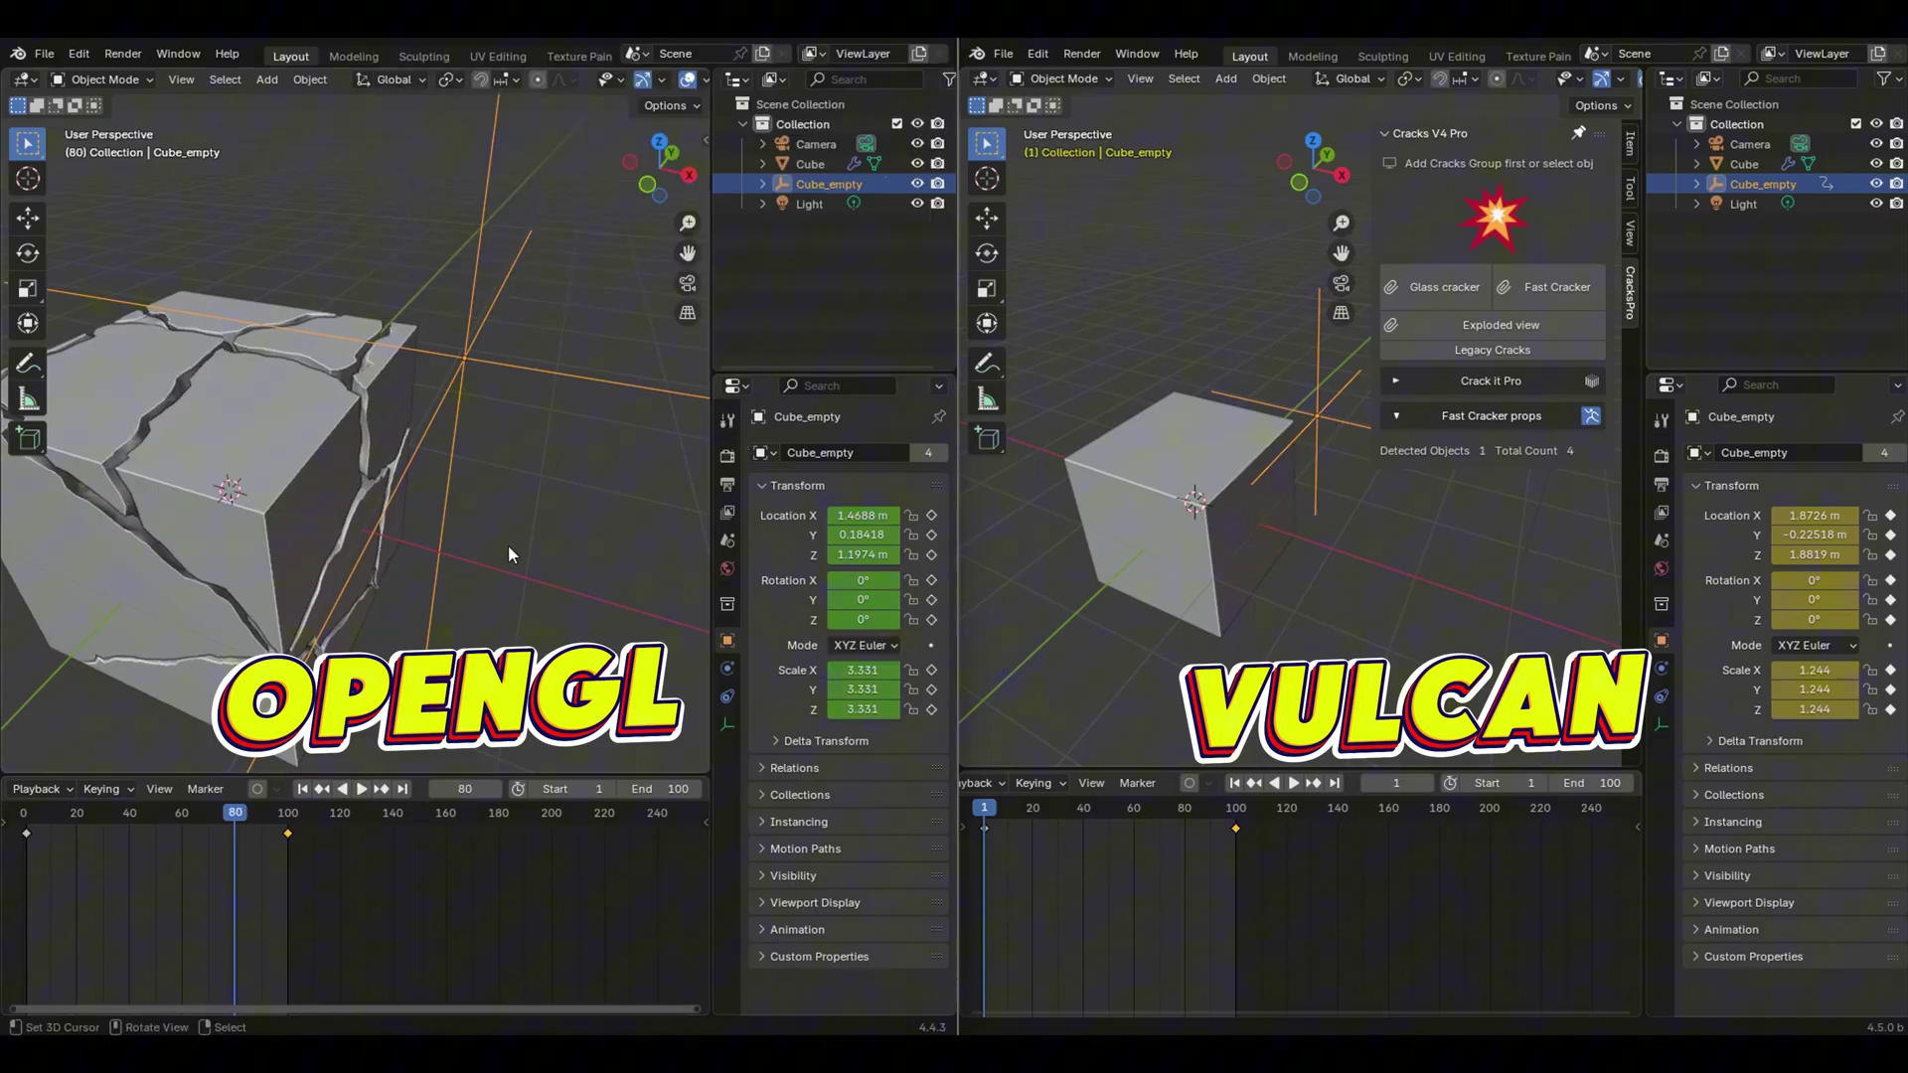
key("shift+Left")
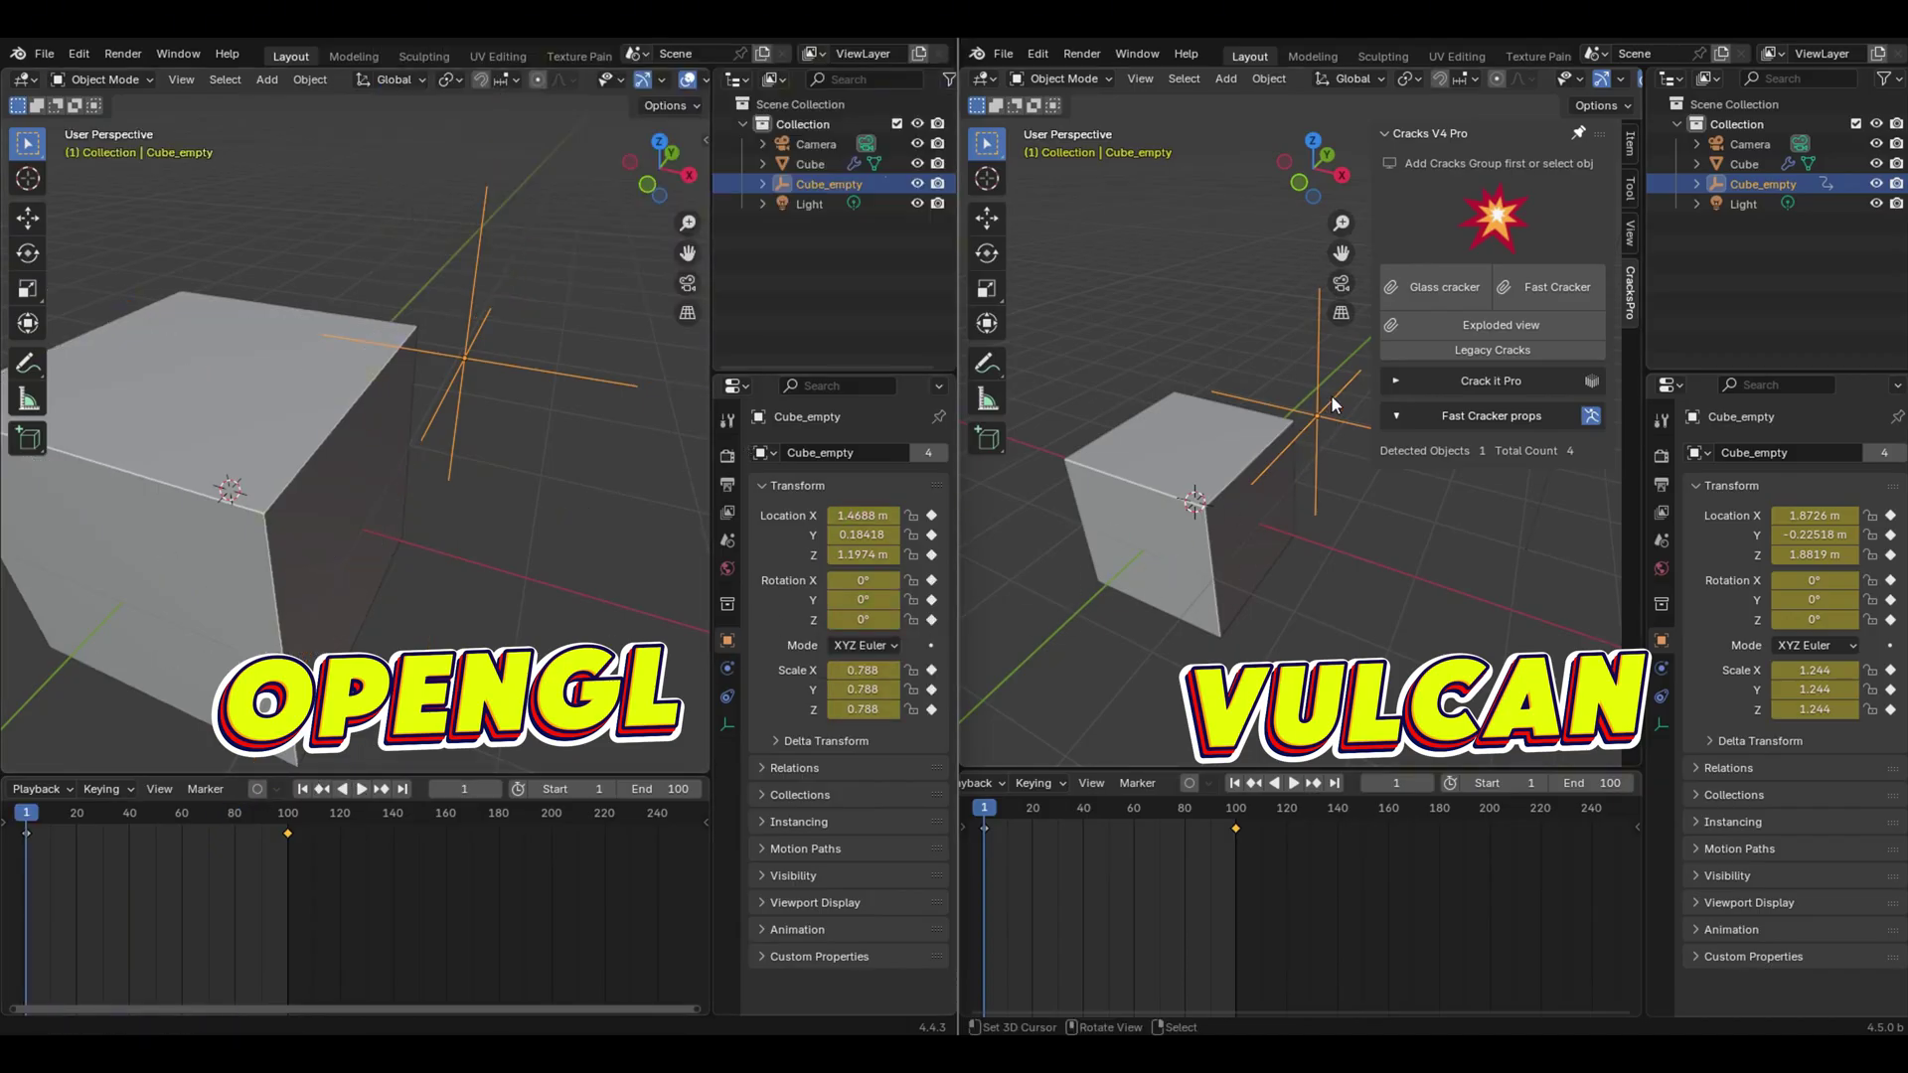
scroll(1331, 394, "up", 4)
middle_click_drag(1260, 417, 1315, 361)
key("n")
Hide the Vulkan toolbar and play its crack animation front-on, stopping at frame 68.
key("t")
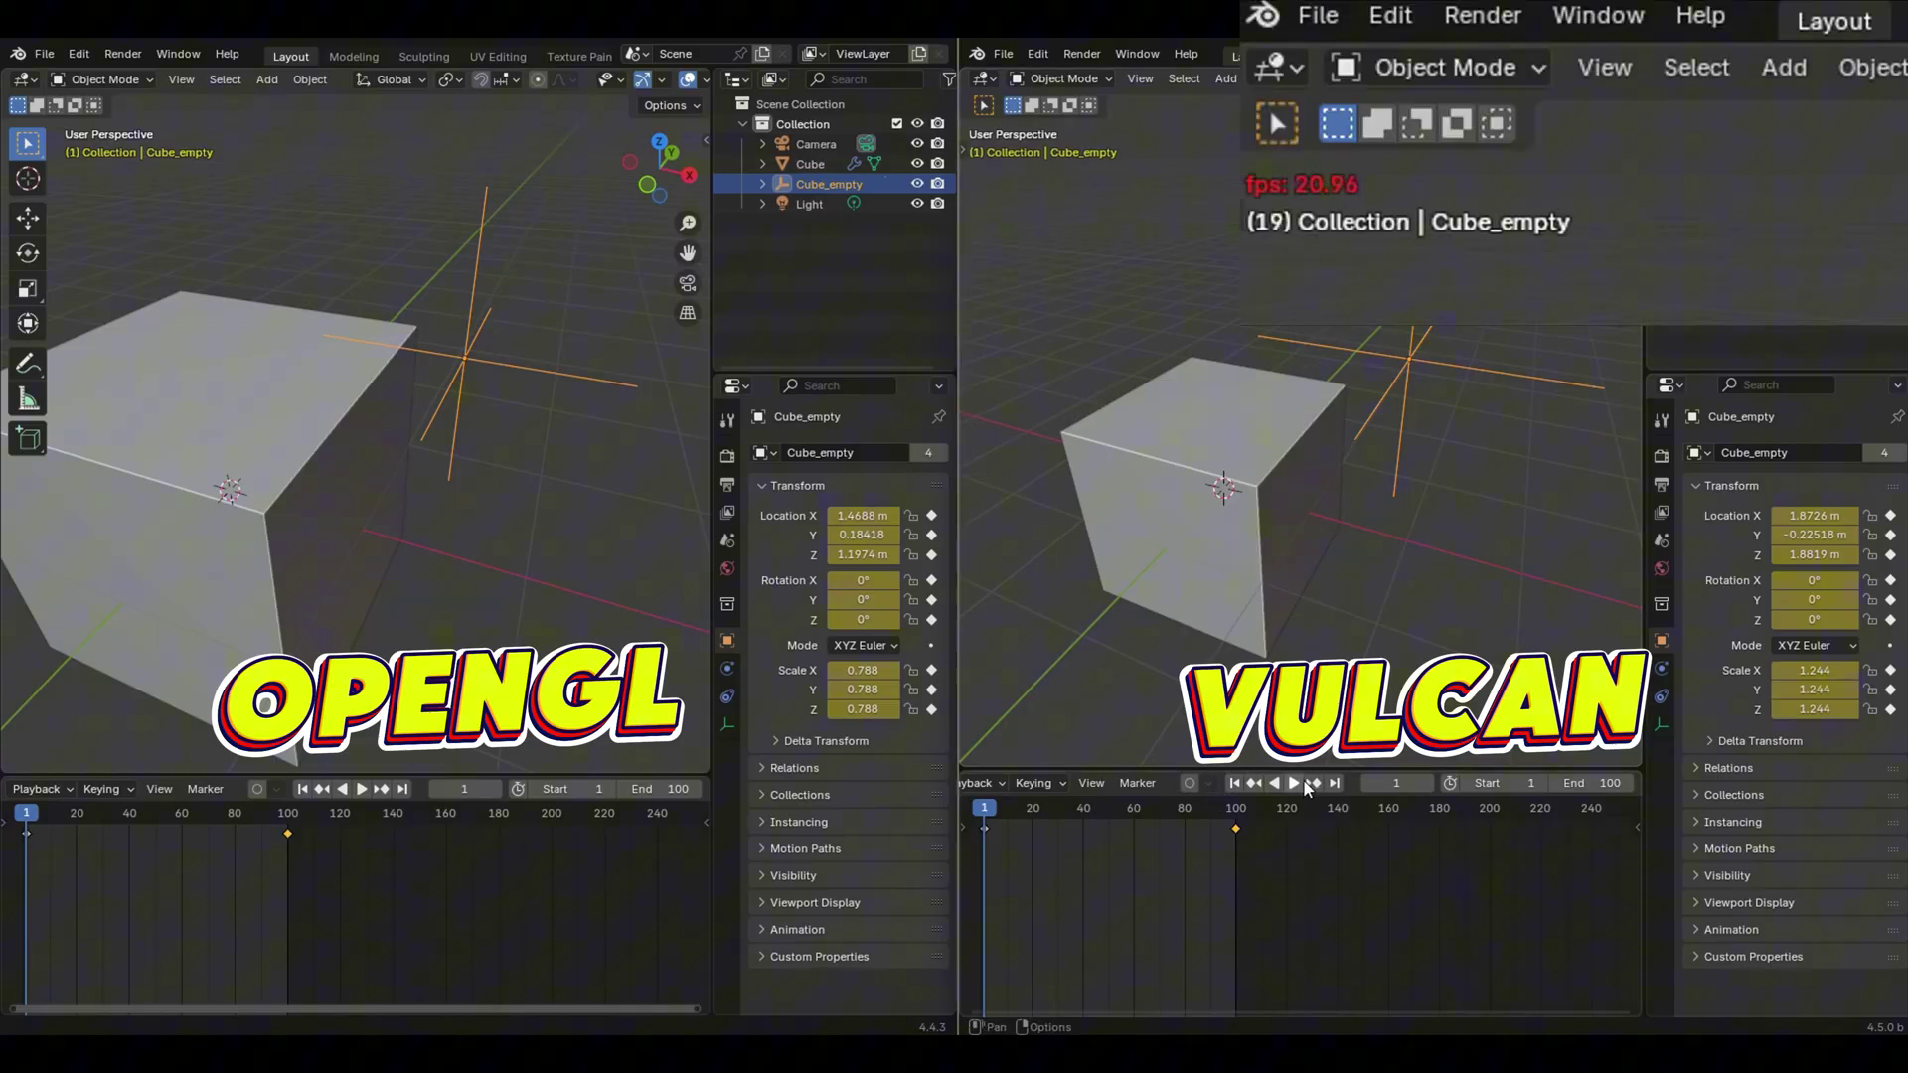
left_click(1302, 784)
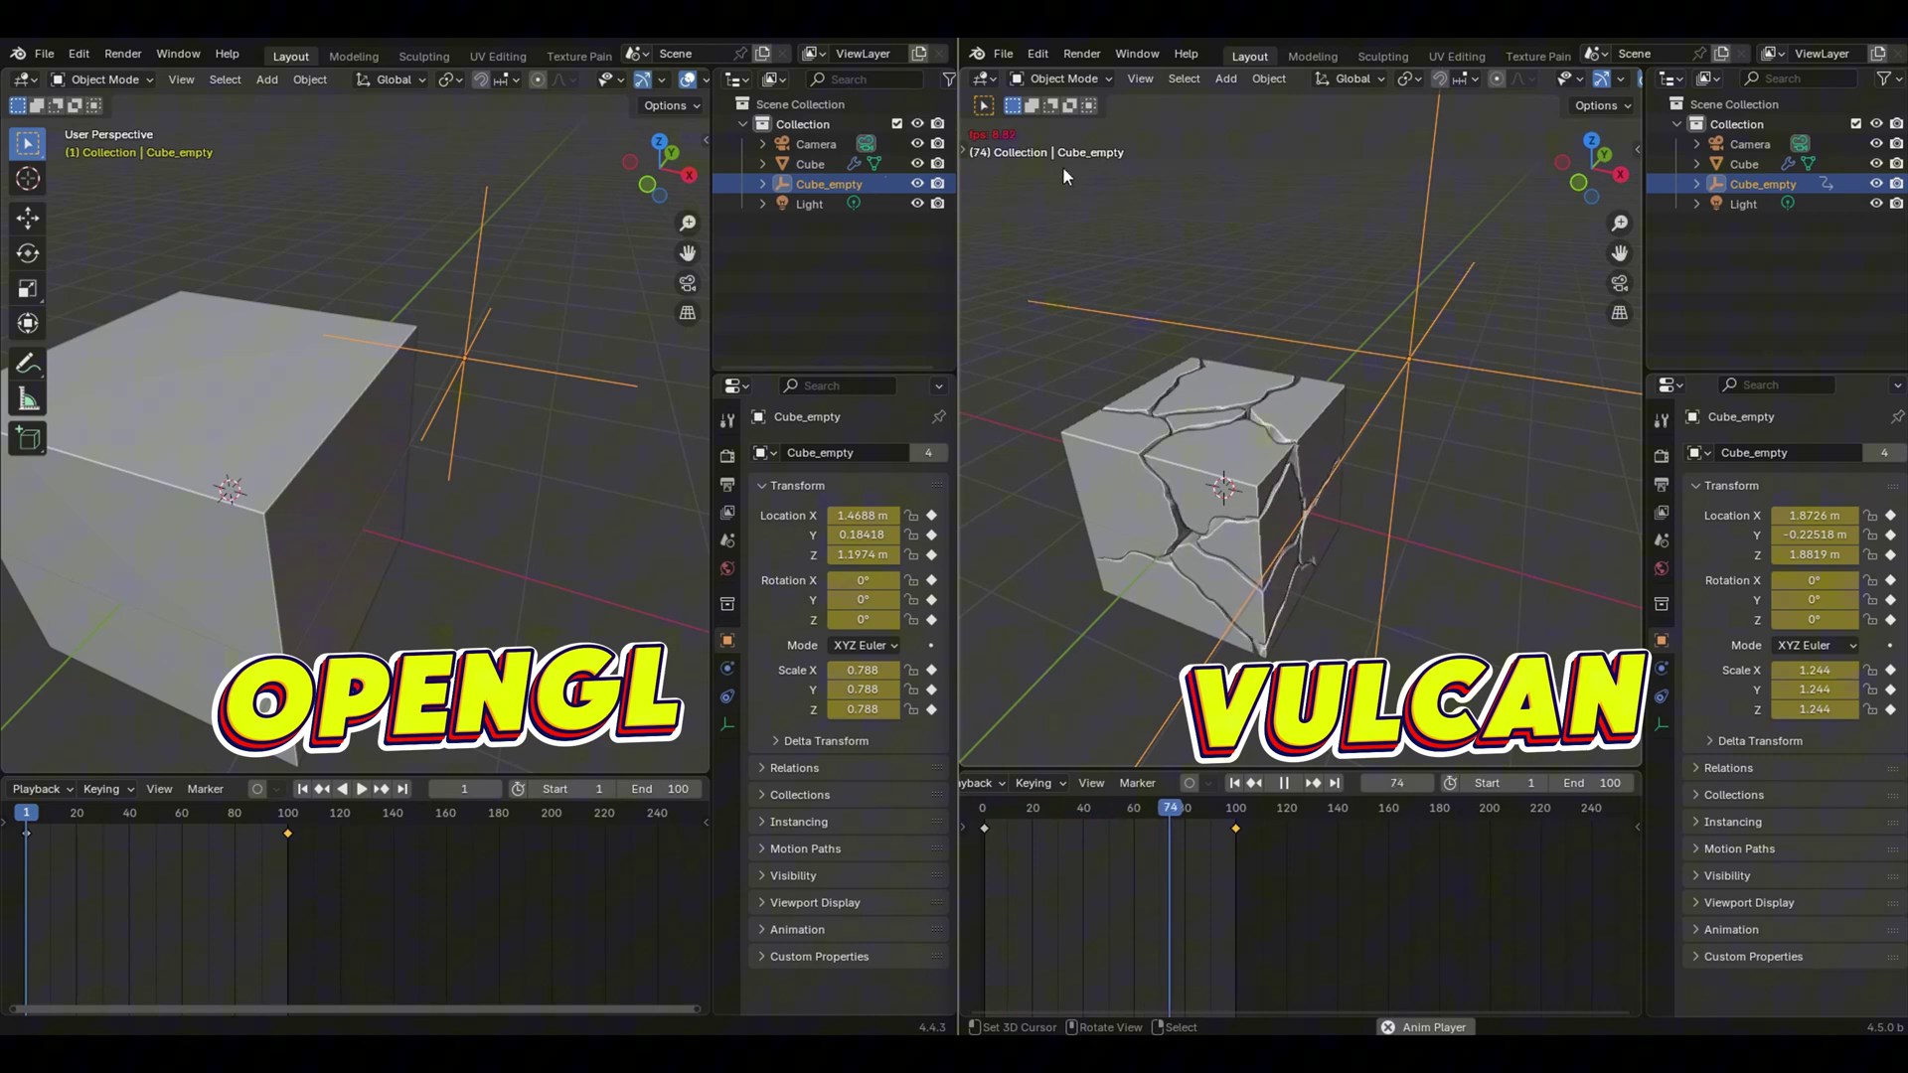
middle_click_drag(1242, 497, 1302, 541)
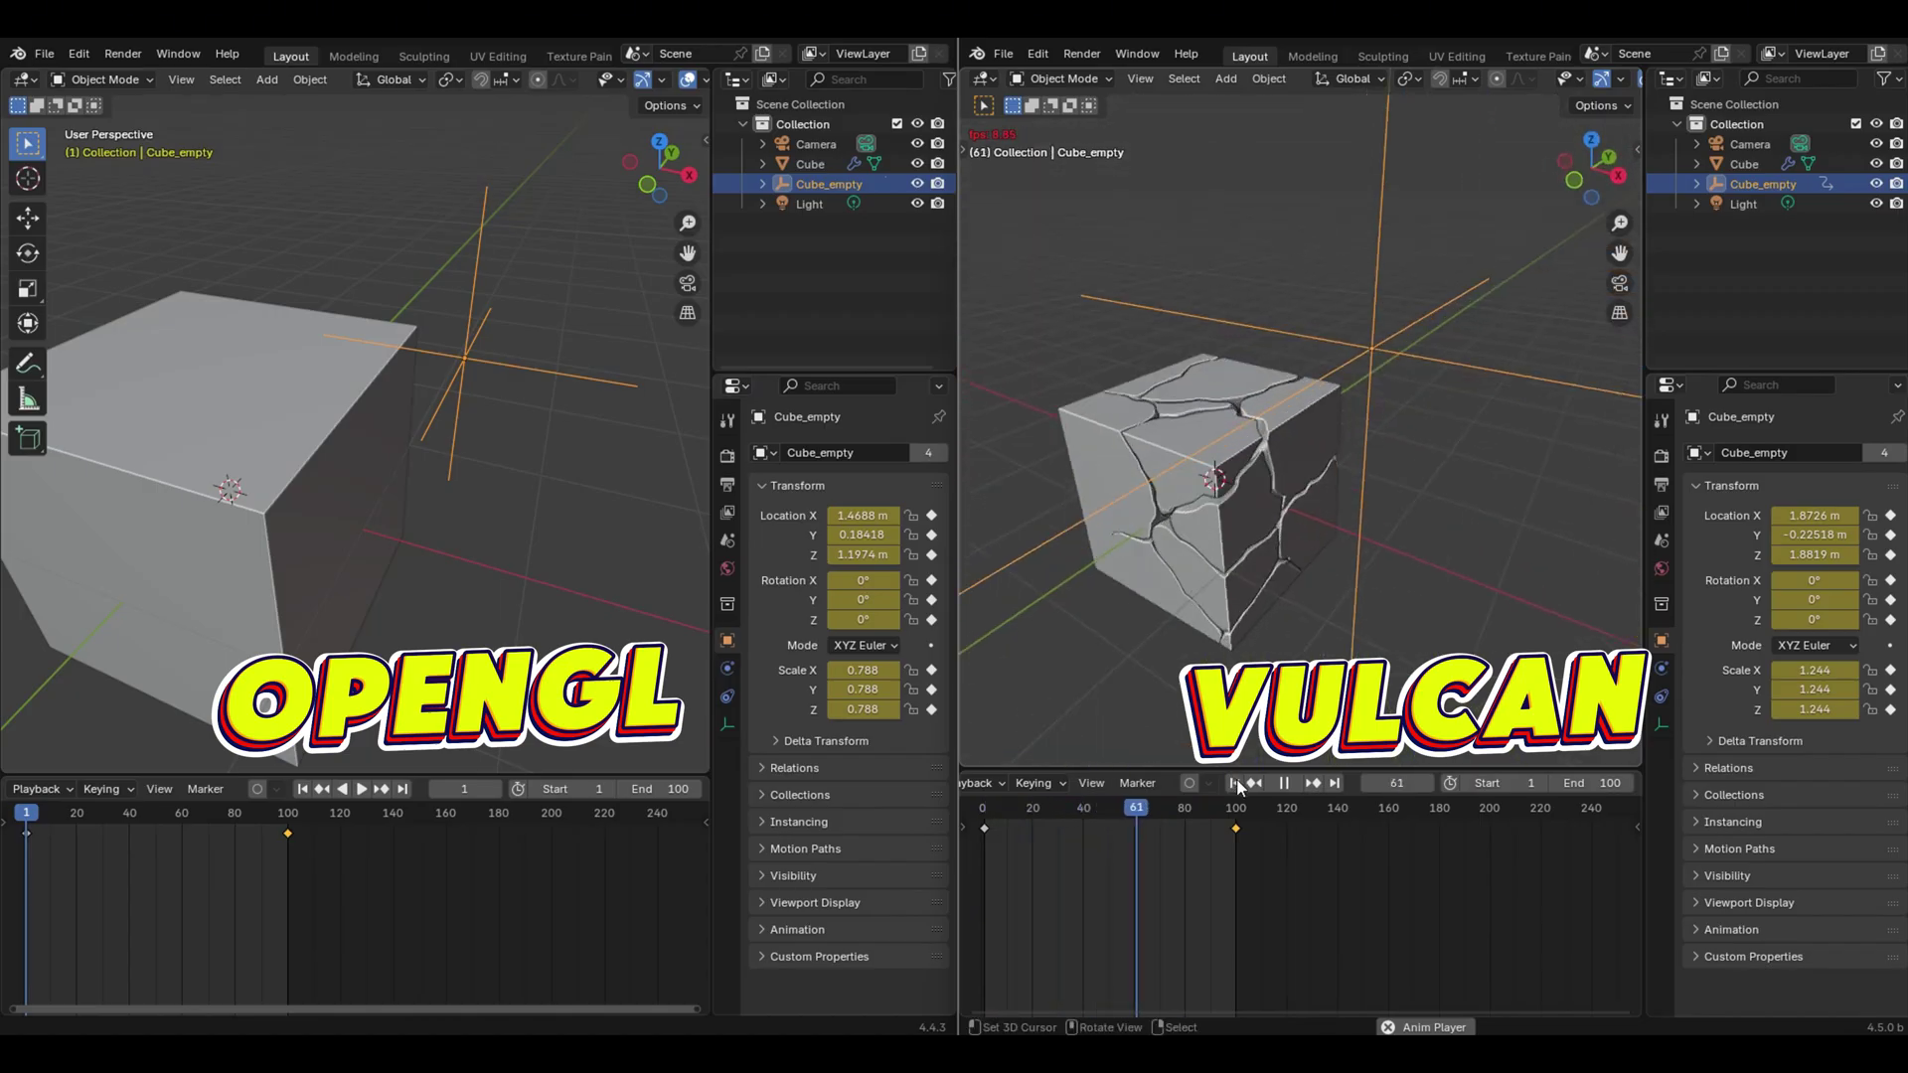
left_click(1289, 783)
Play the OpenGL crack animation while orbiting, stop at frame 55, and resume Vulkan playback.
left_click(362, 789)
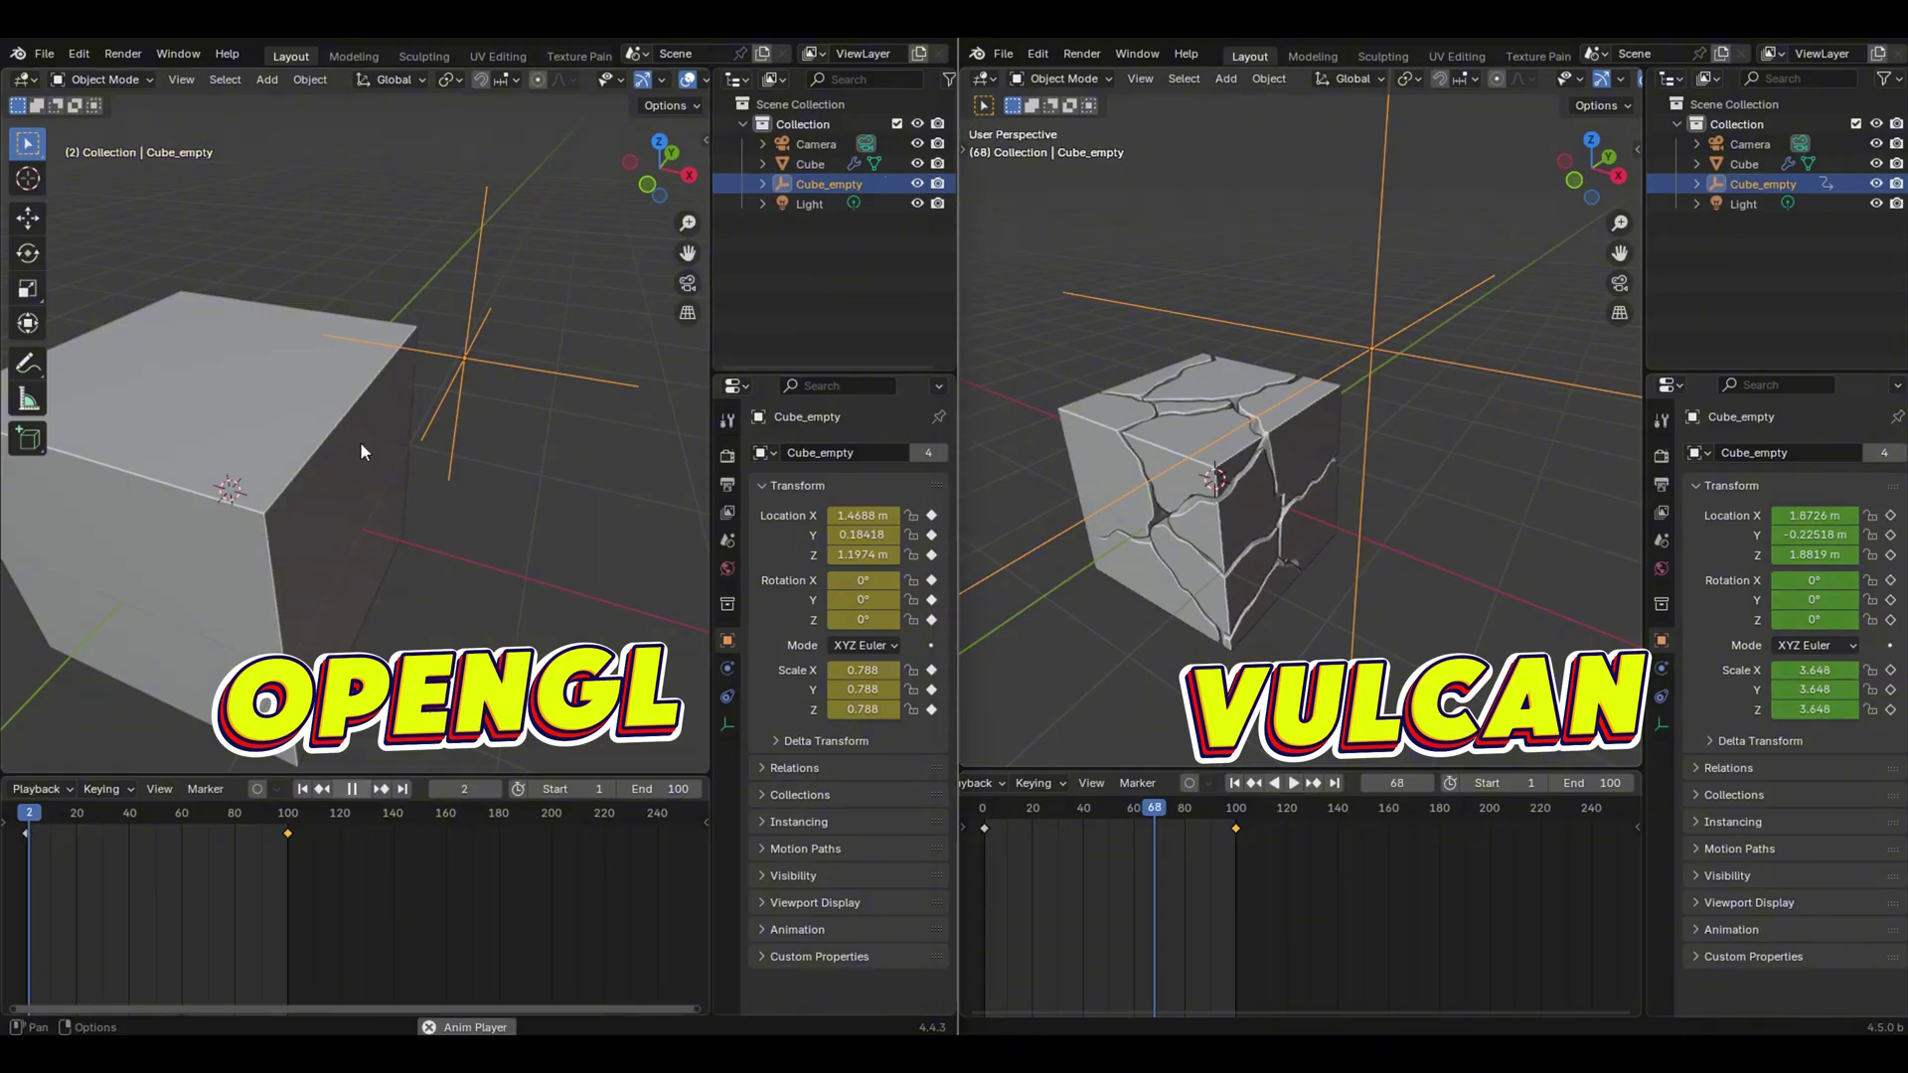
middle_click_drag(360, 442, 455, 336)
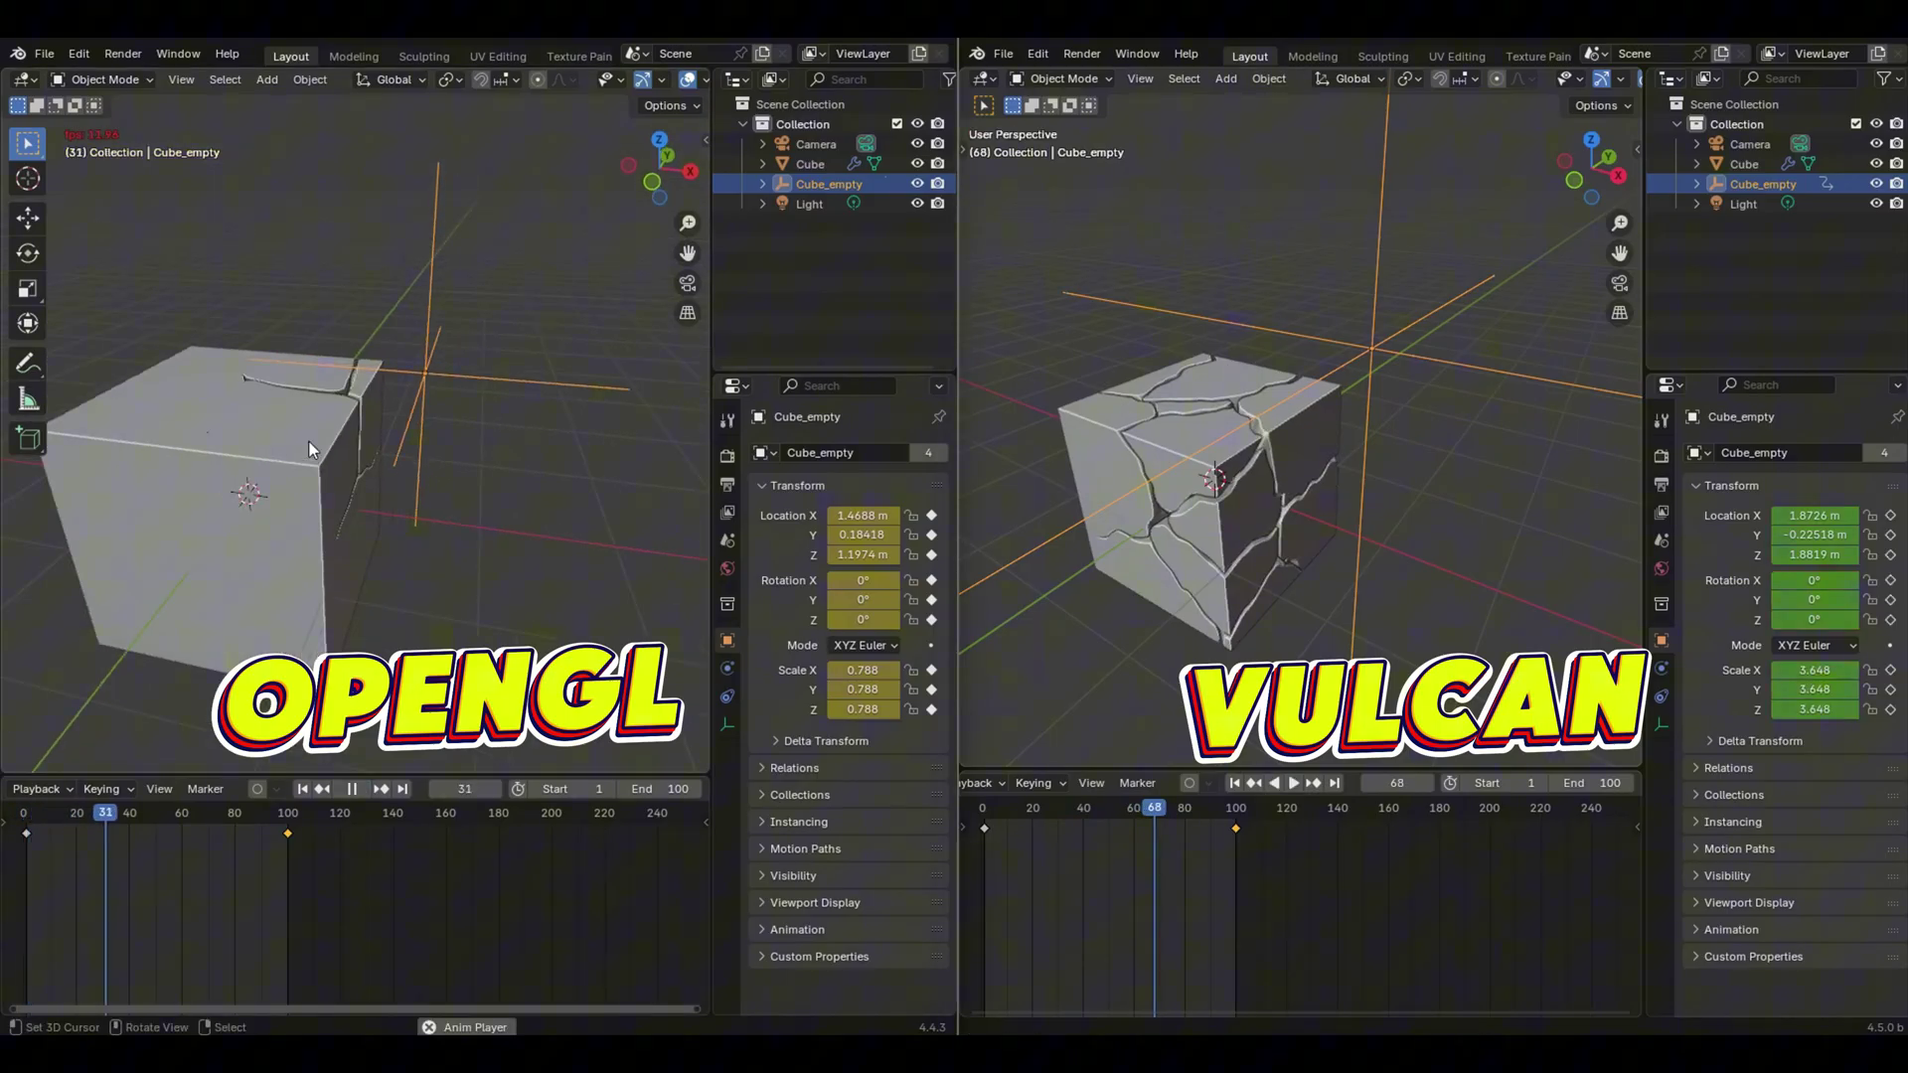
middle_click_drag(494, 413, 377, 417)
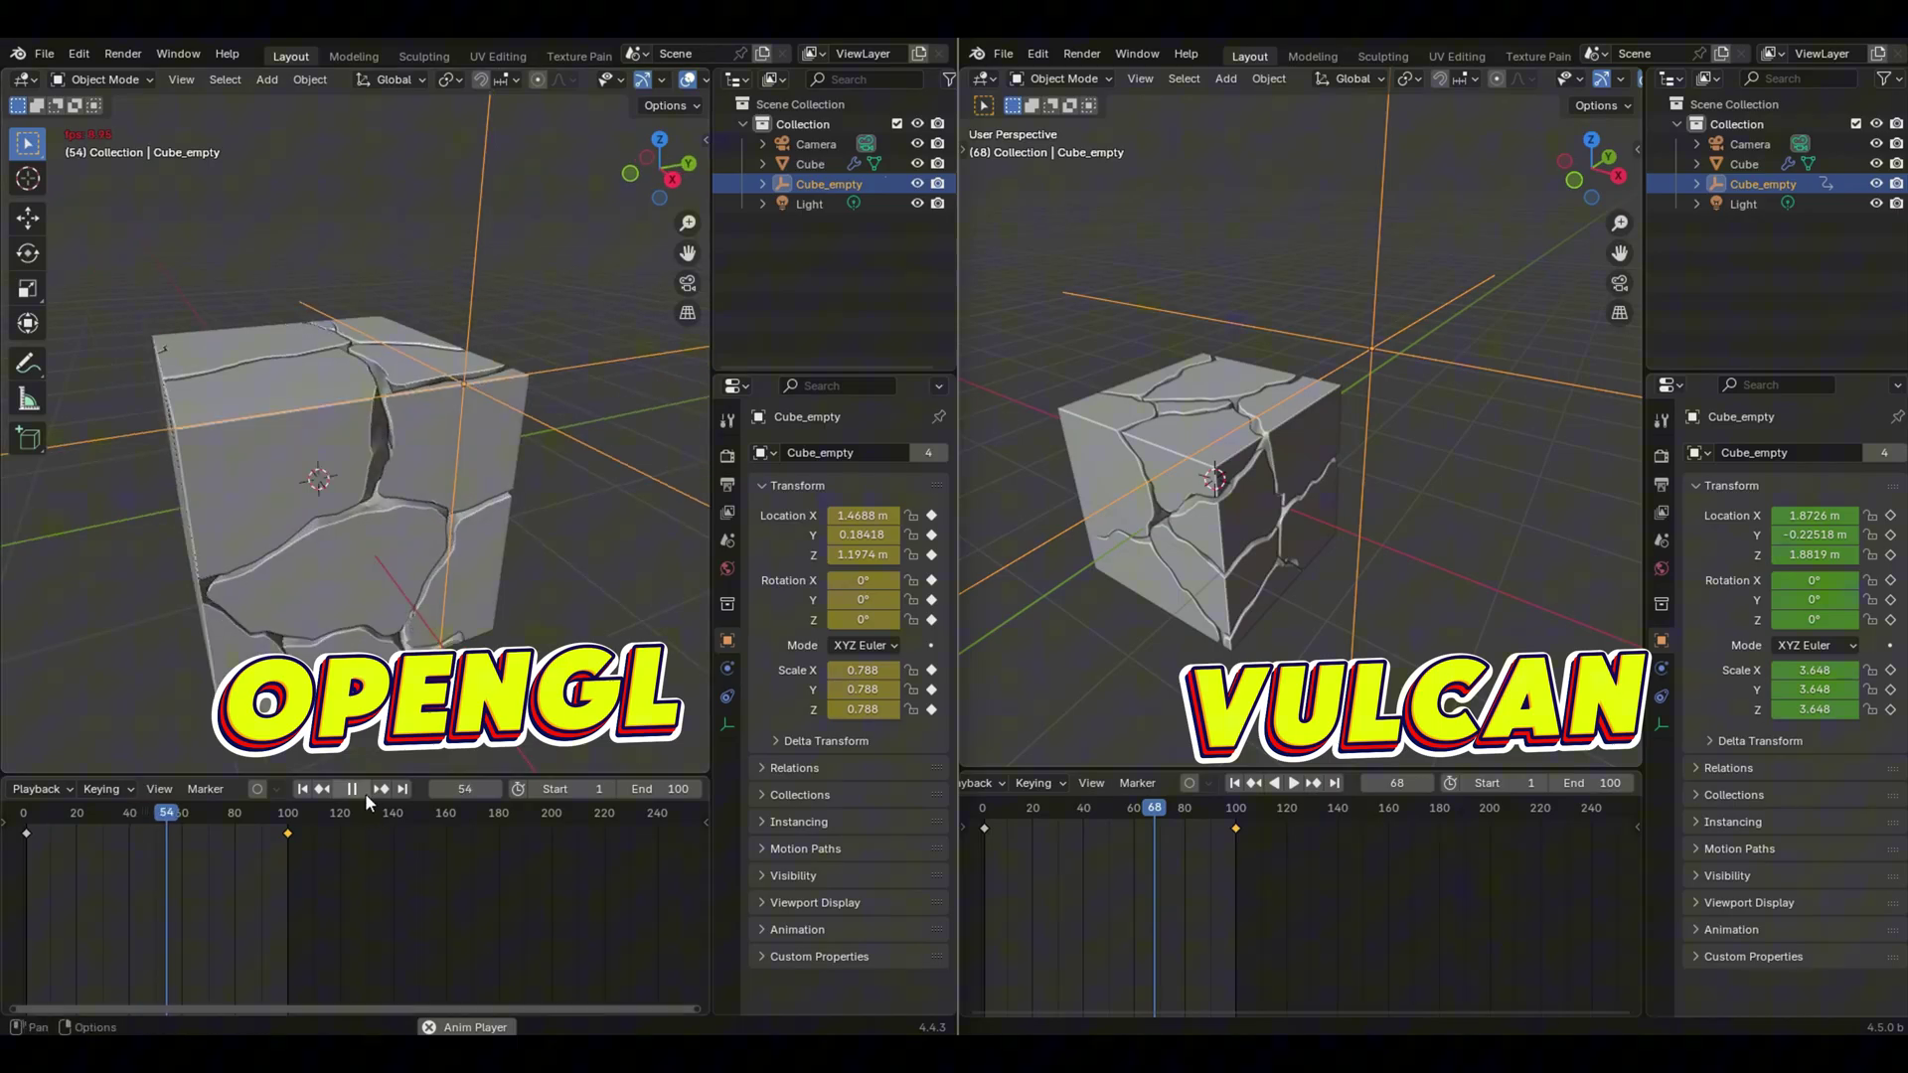
key("space")
middle_click_drag(1255, 510, 1275, 760)
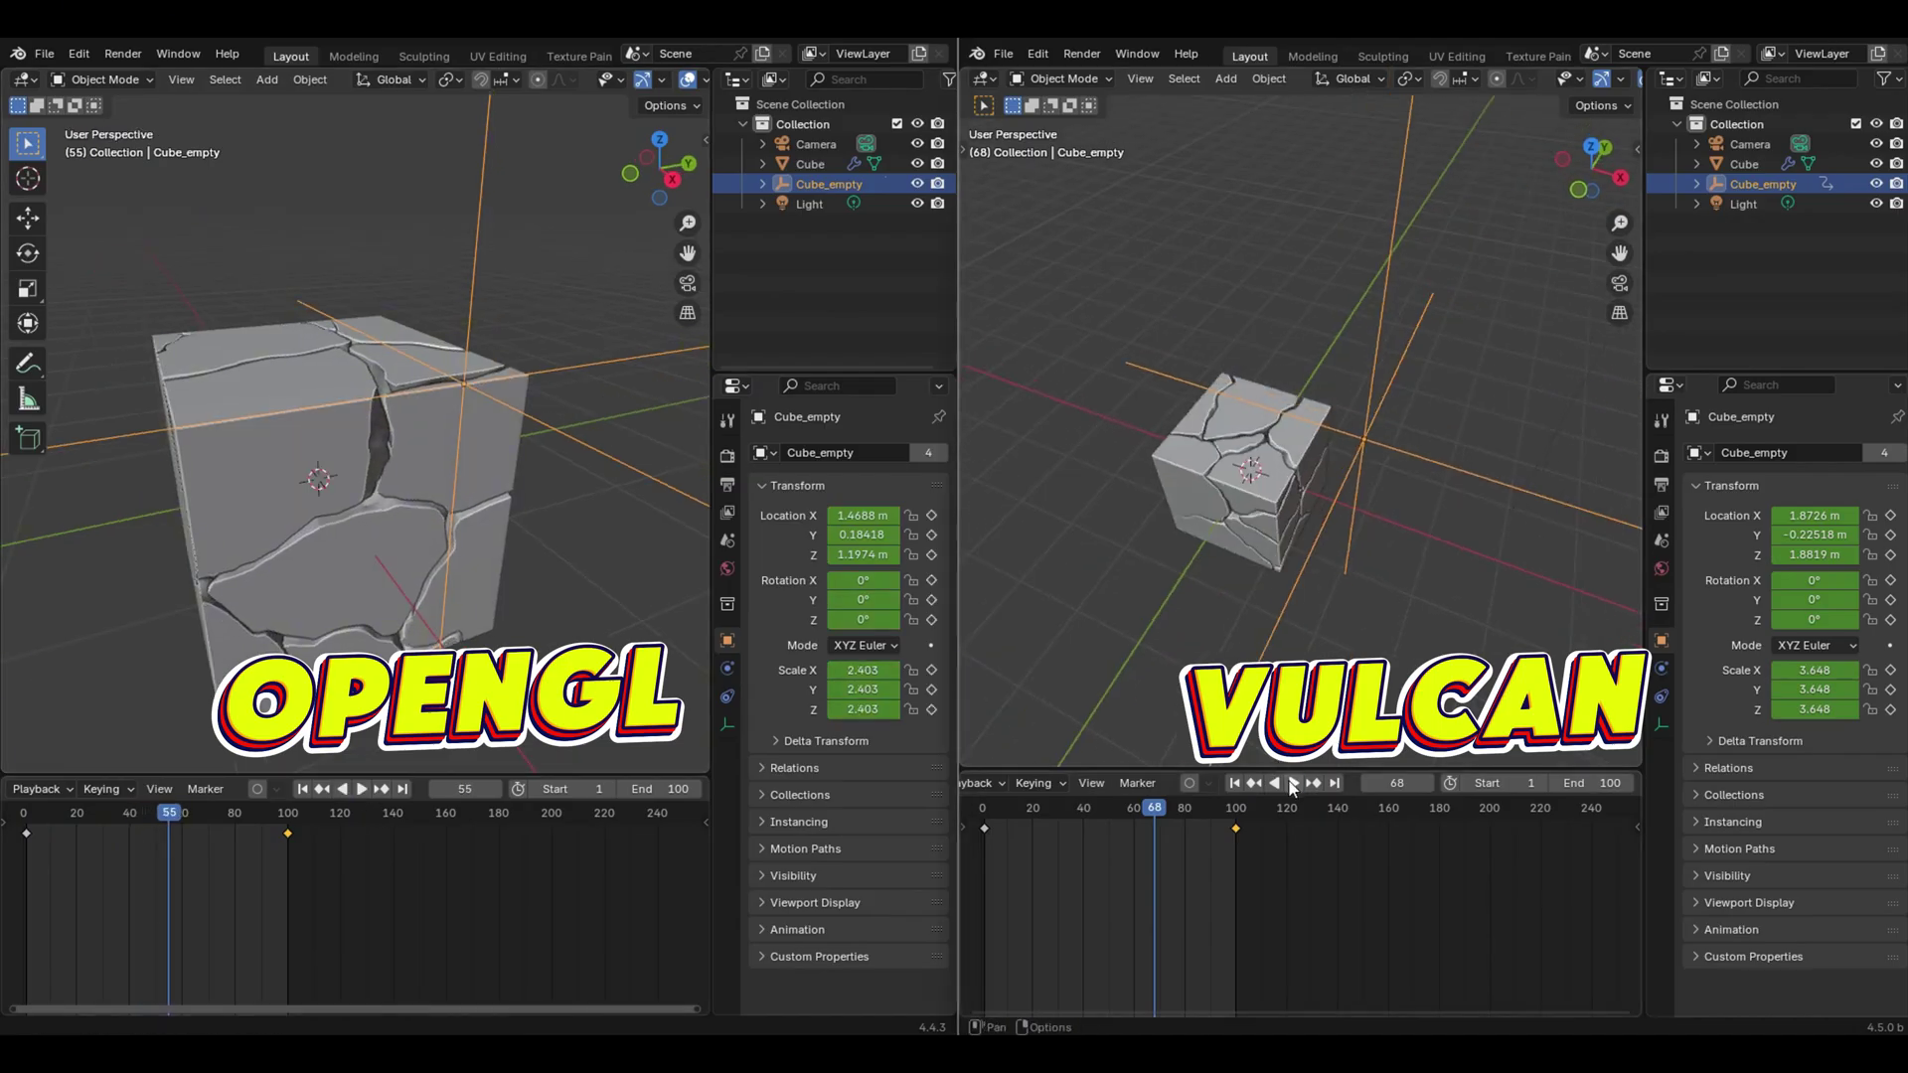
left_click(1293, 785)
middle_click_drag(1437, 299, 1397, 380)
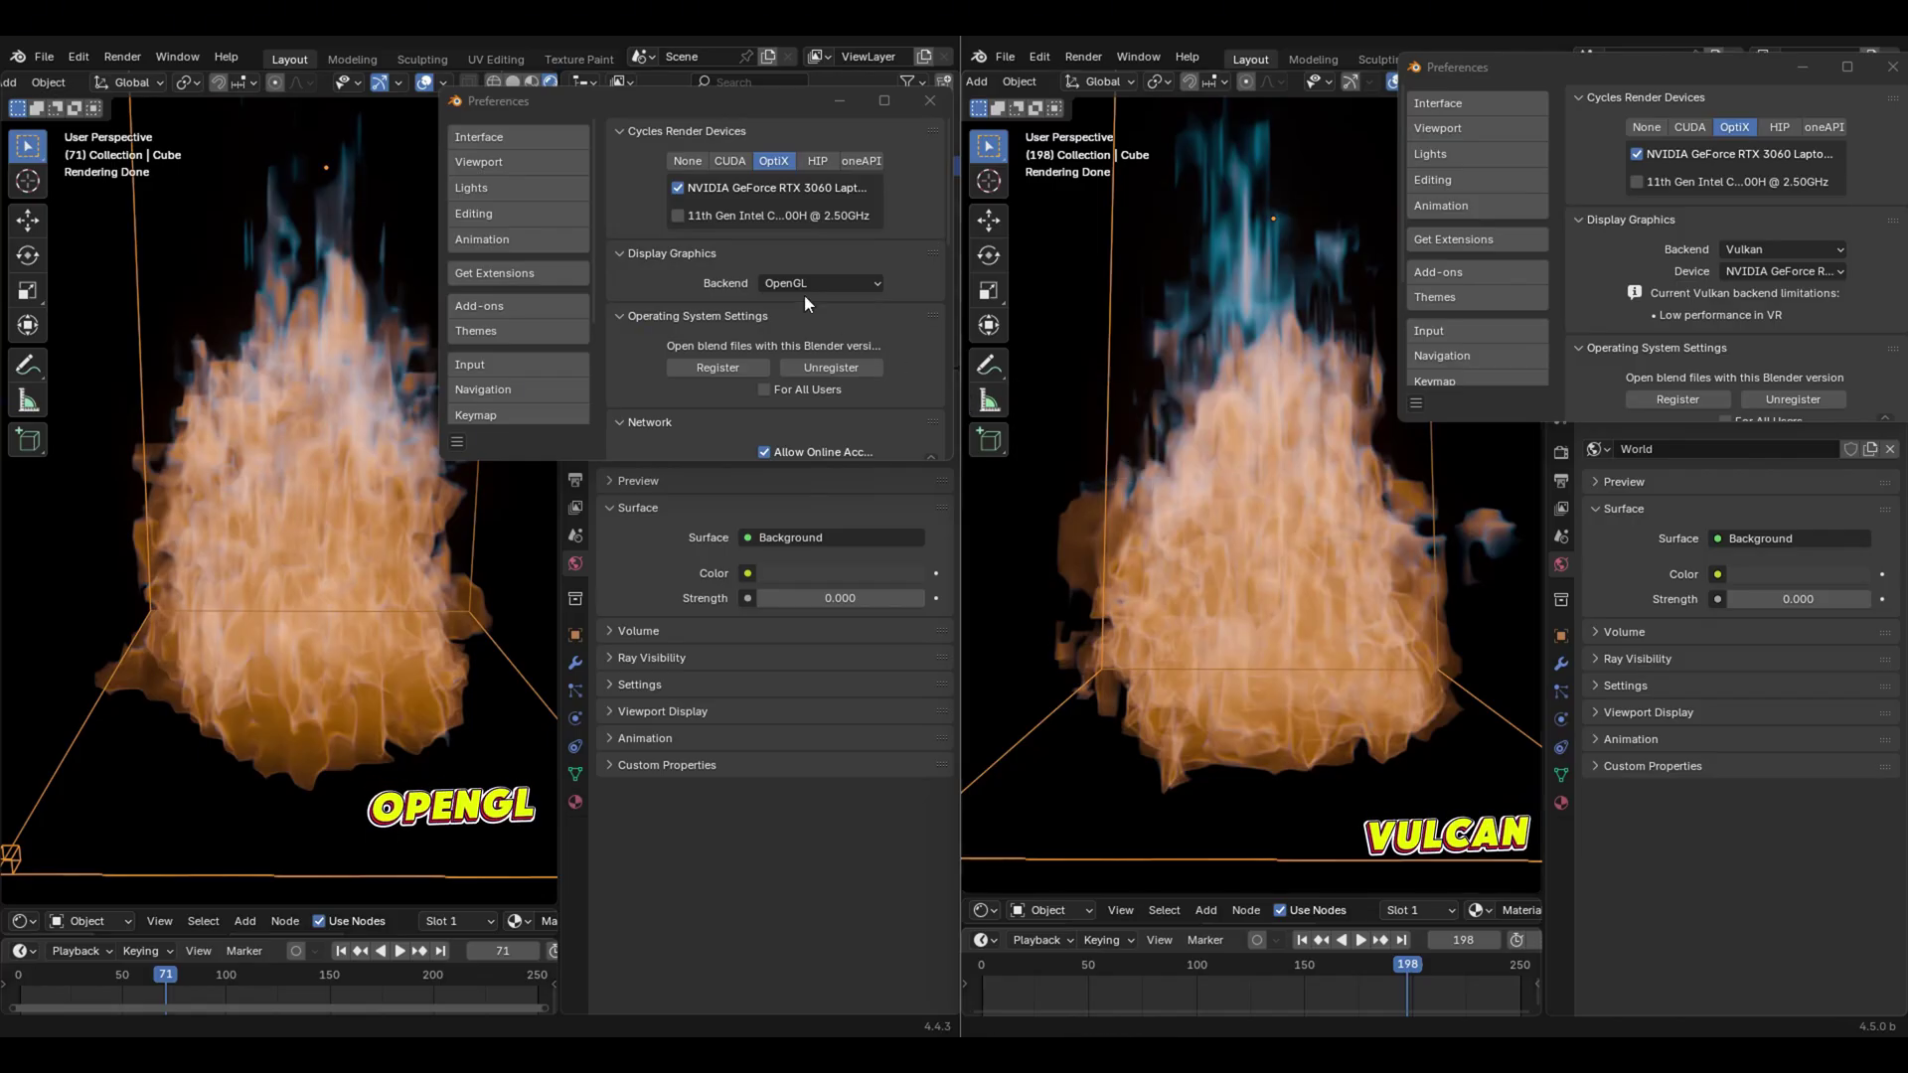
Close the OpenGL Preferences and show the Cycles render settings during the fire playback.
left_click(930, 102)
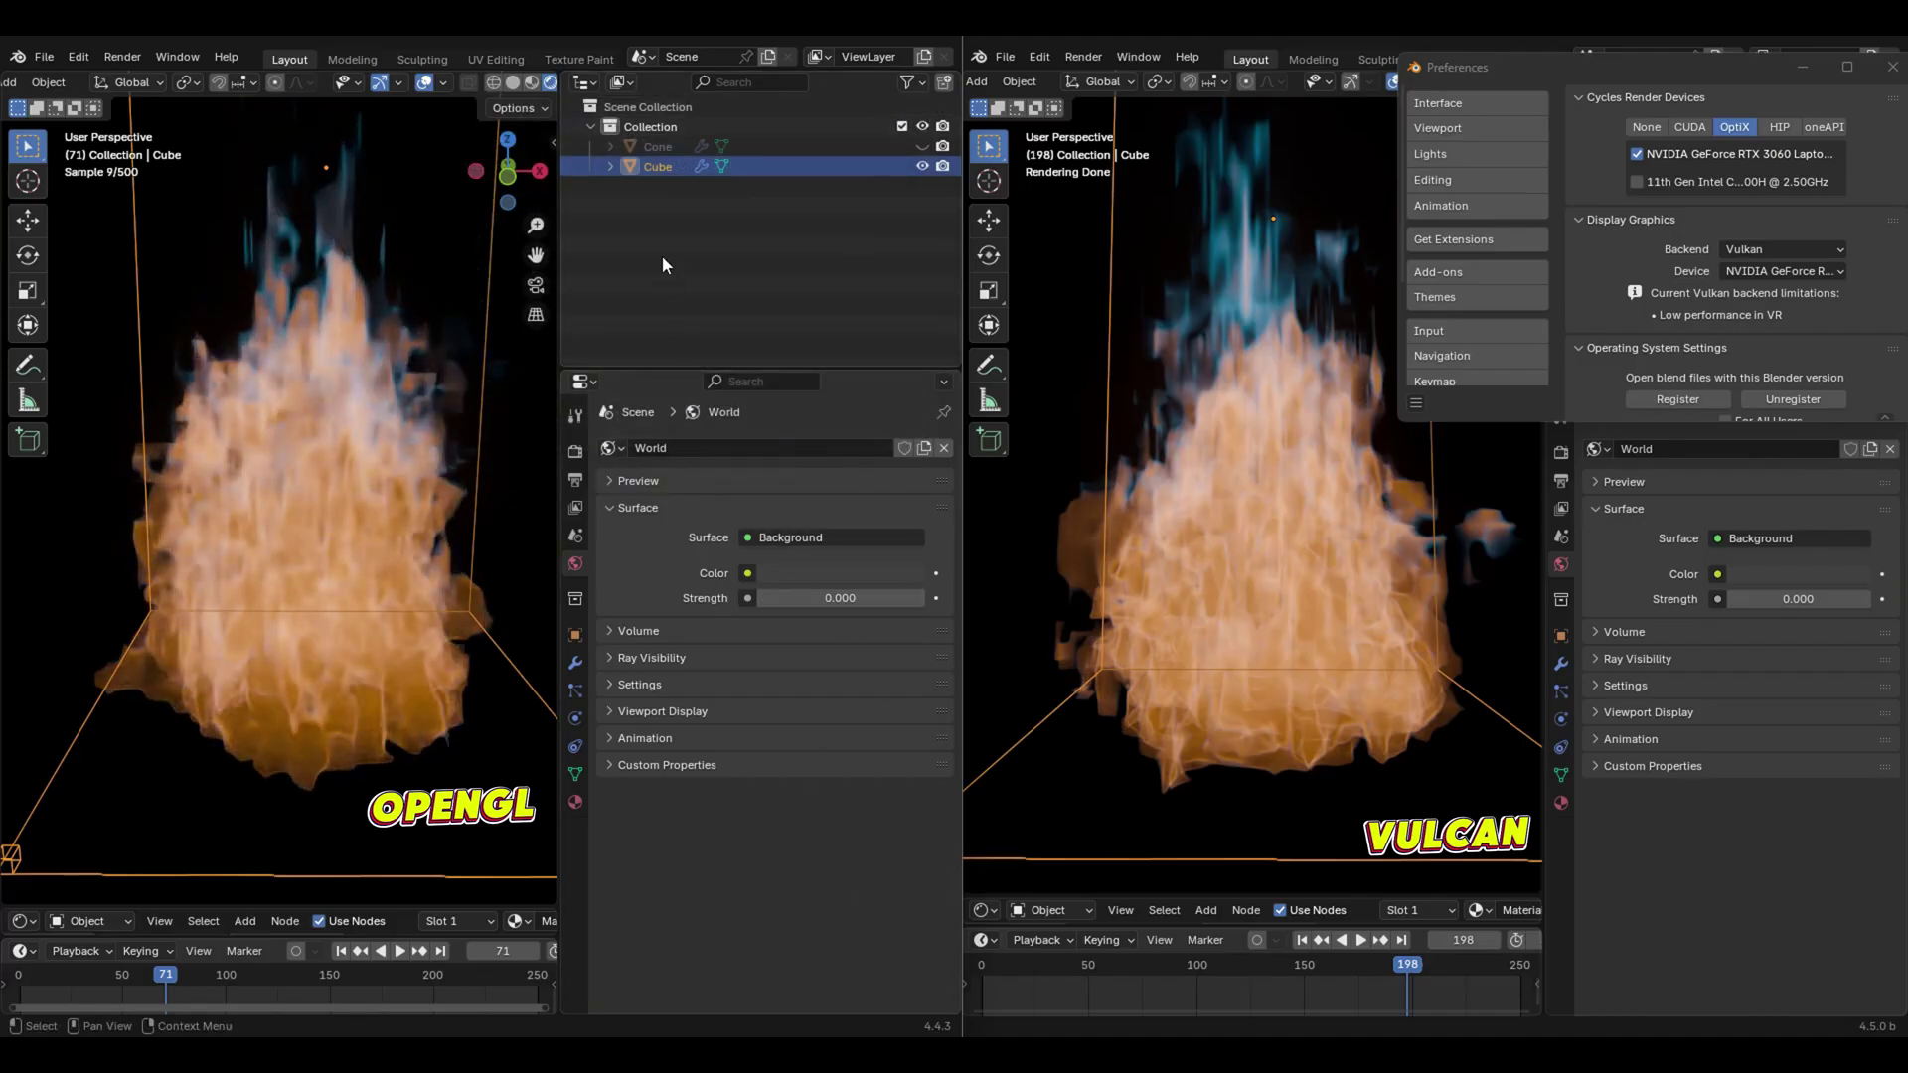
left_click(575, 453)
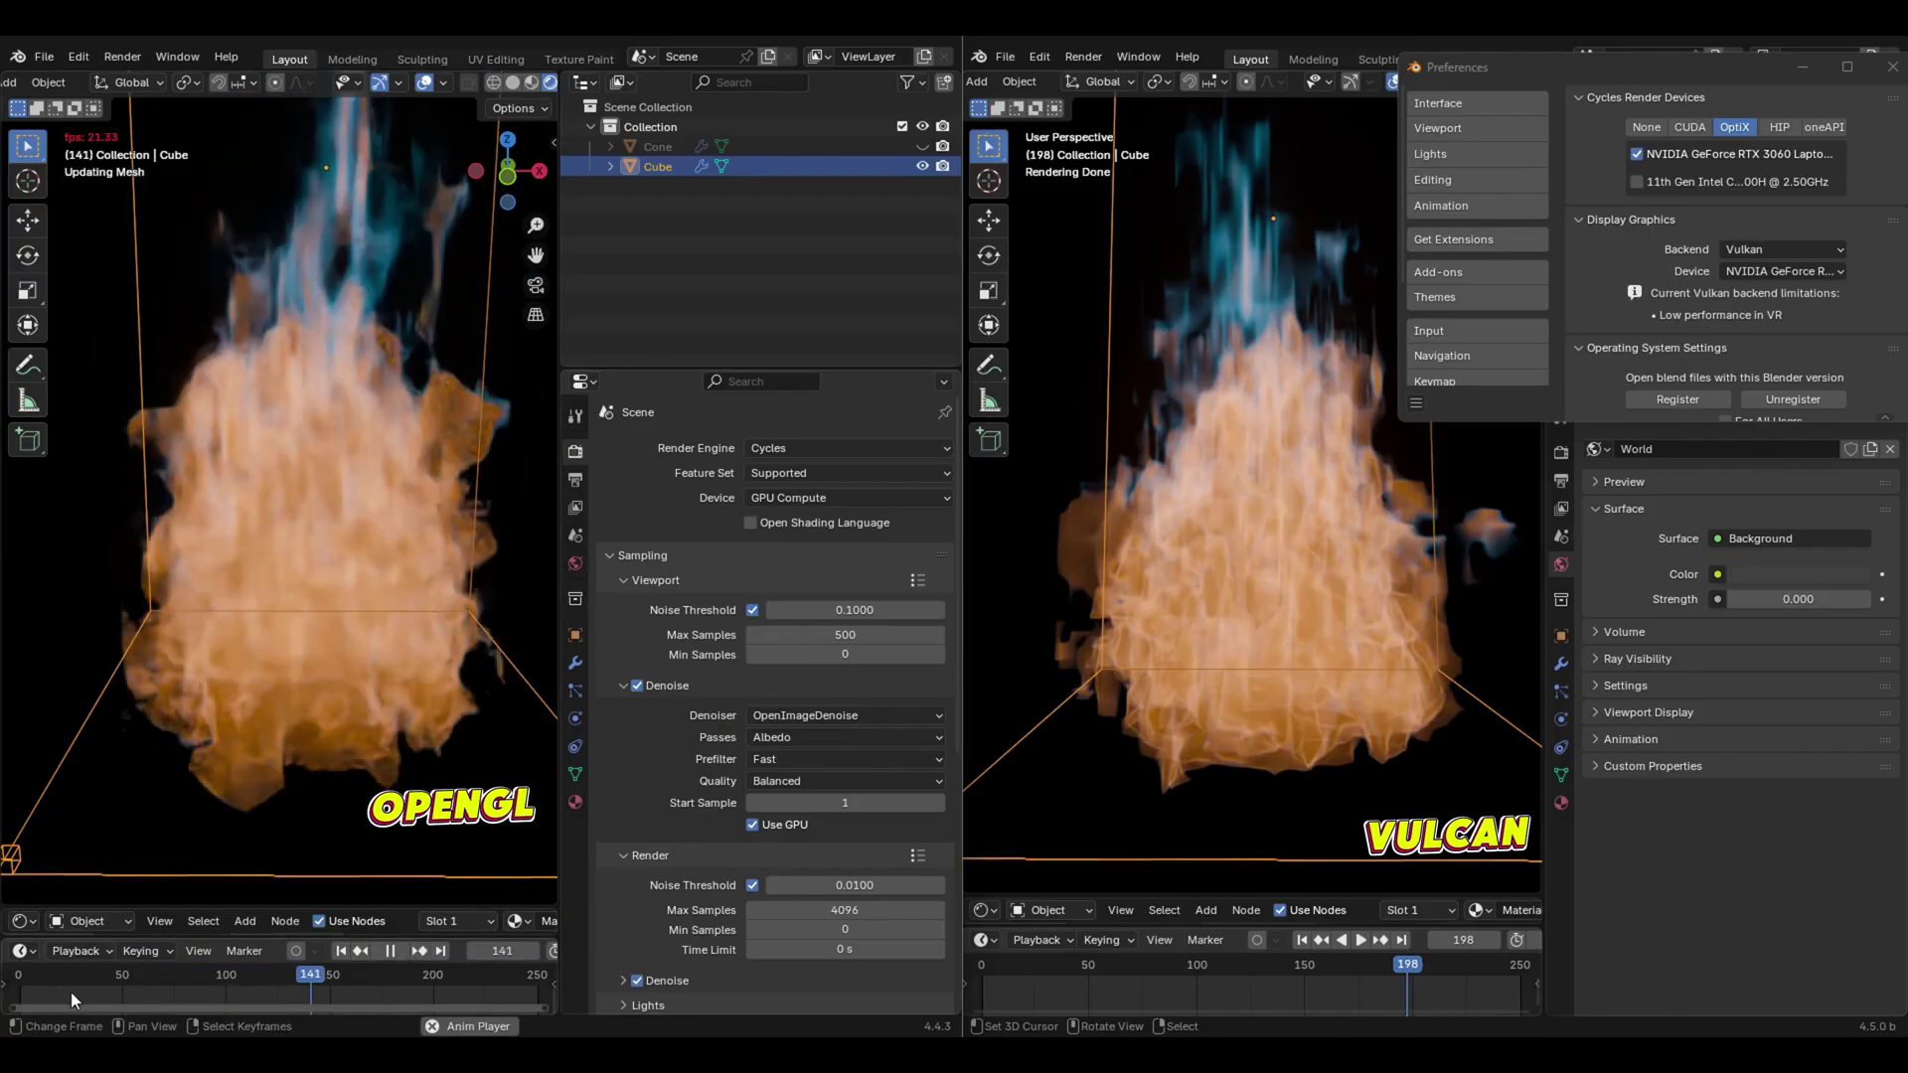
scroll(517, 974, "down", 1)
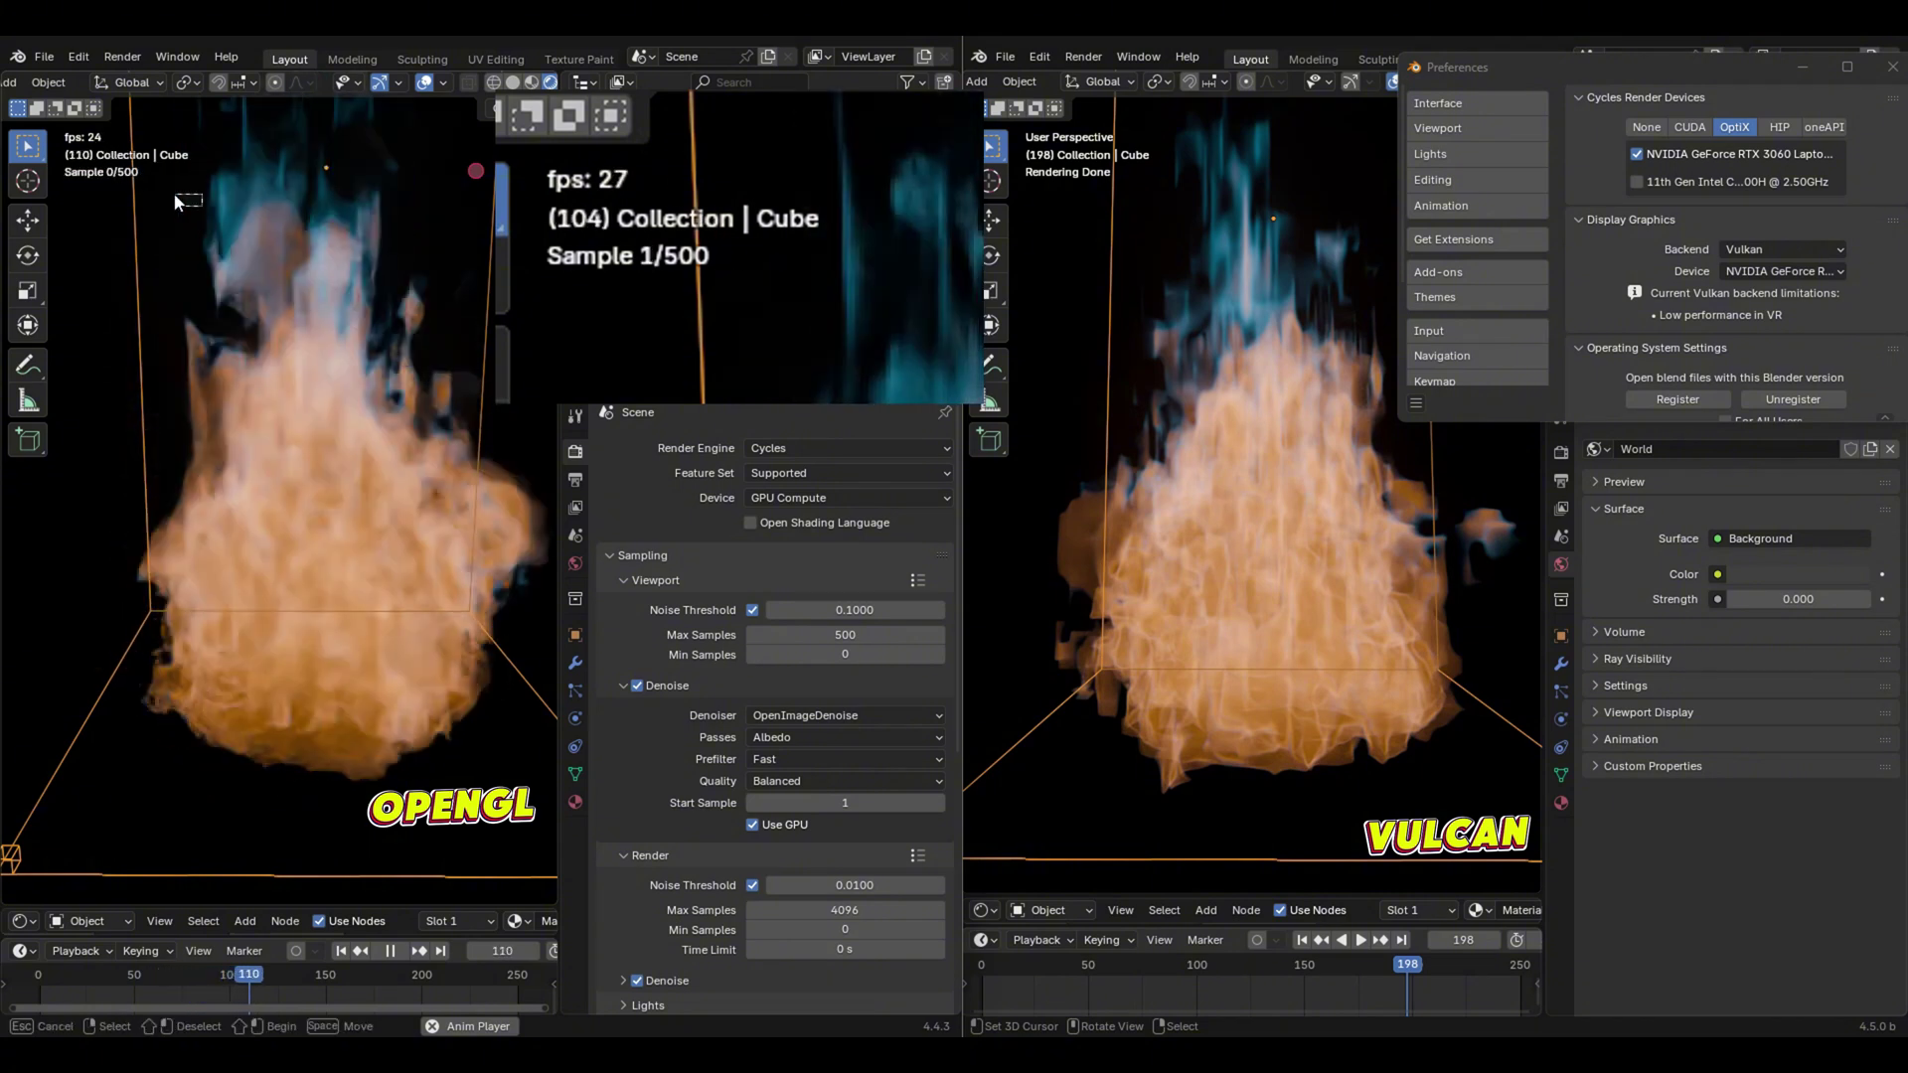
key("b")
key("Escape")
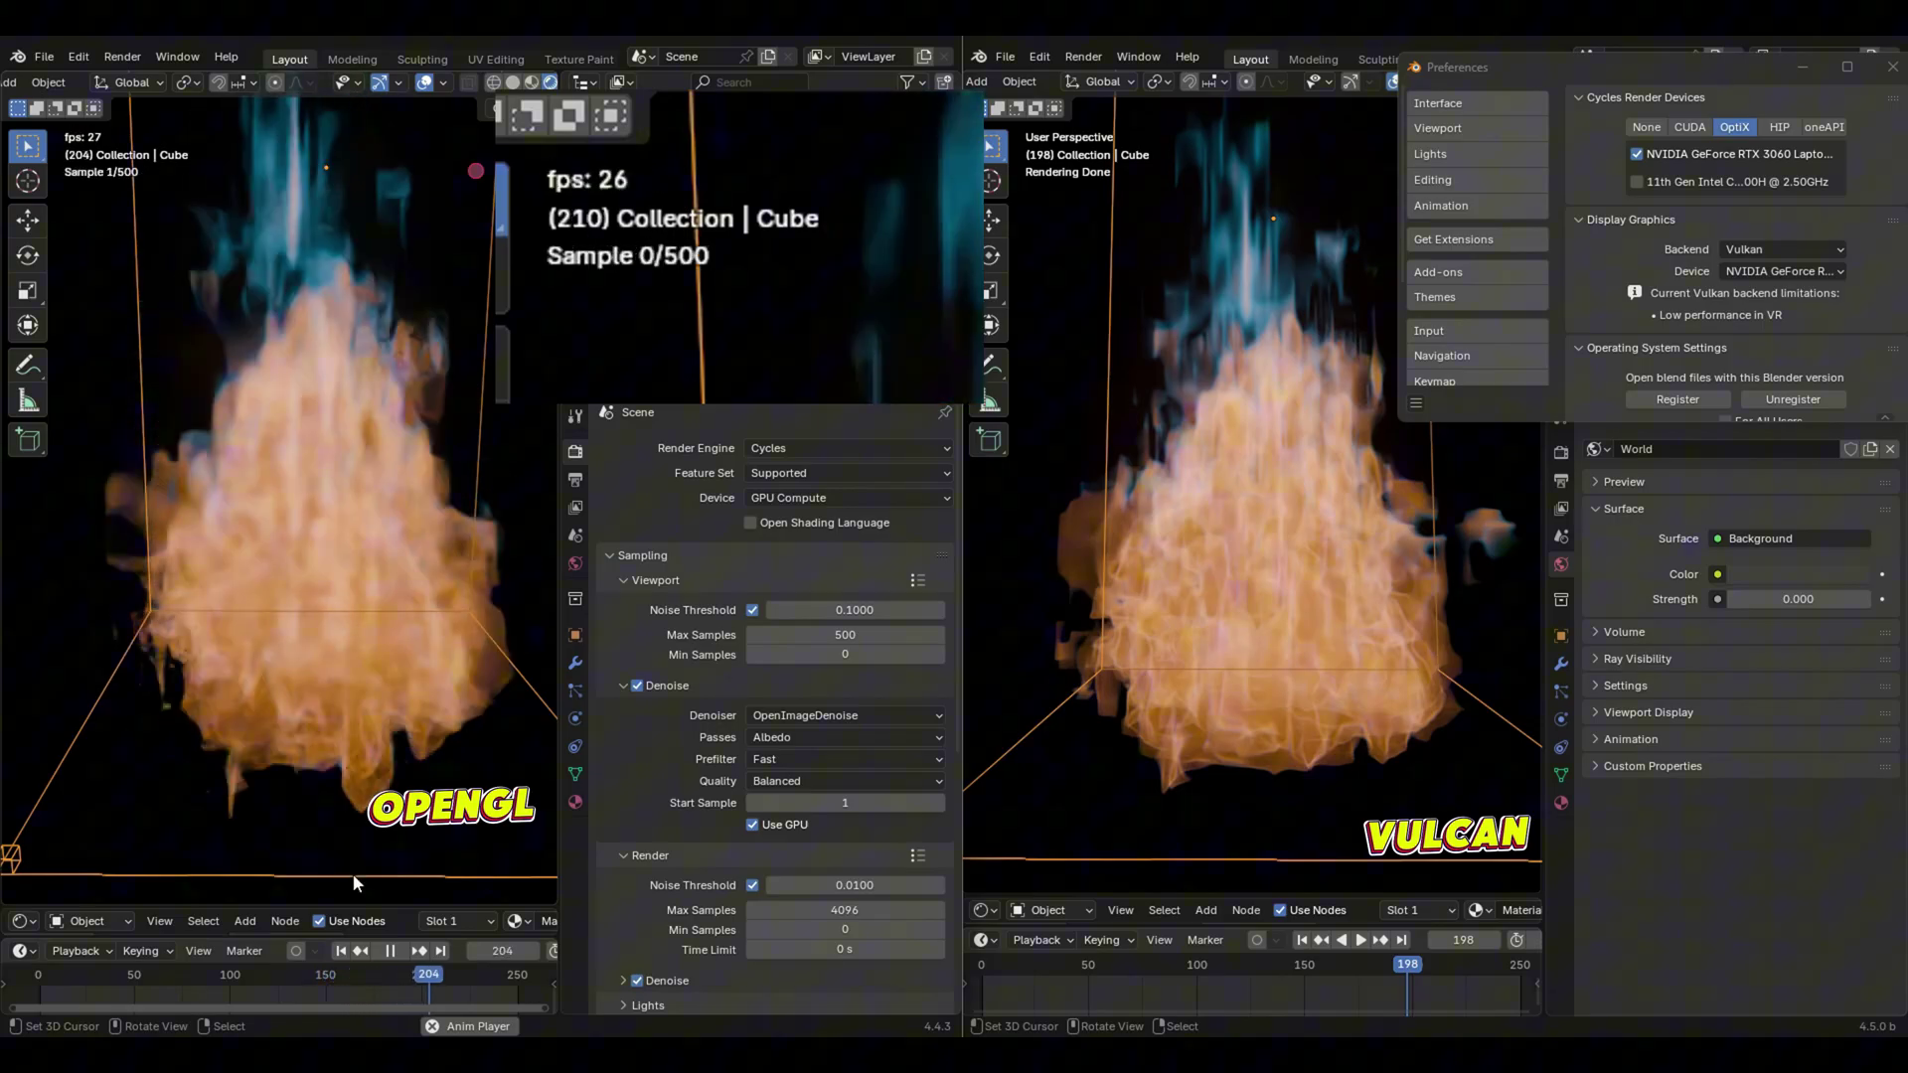
Stop the OpenGL fire at frame 223 in solid shading, close Preferences, and play the Vulkan fire.
left_click(389, 950)
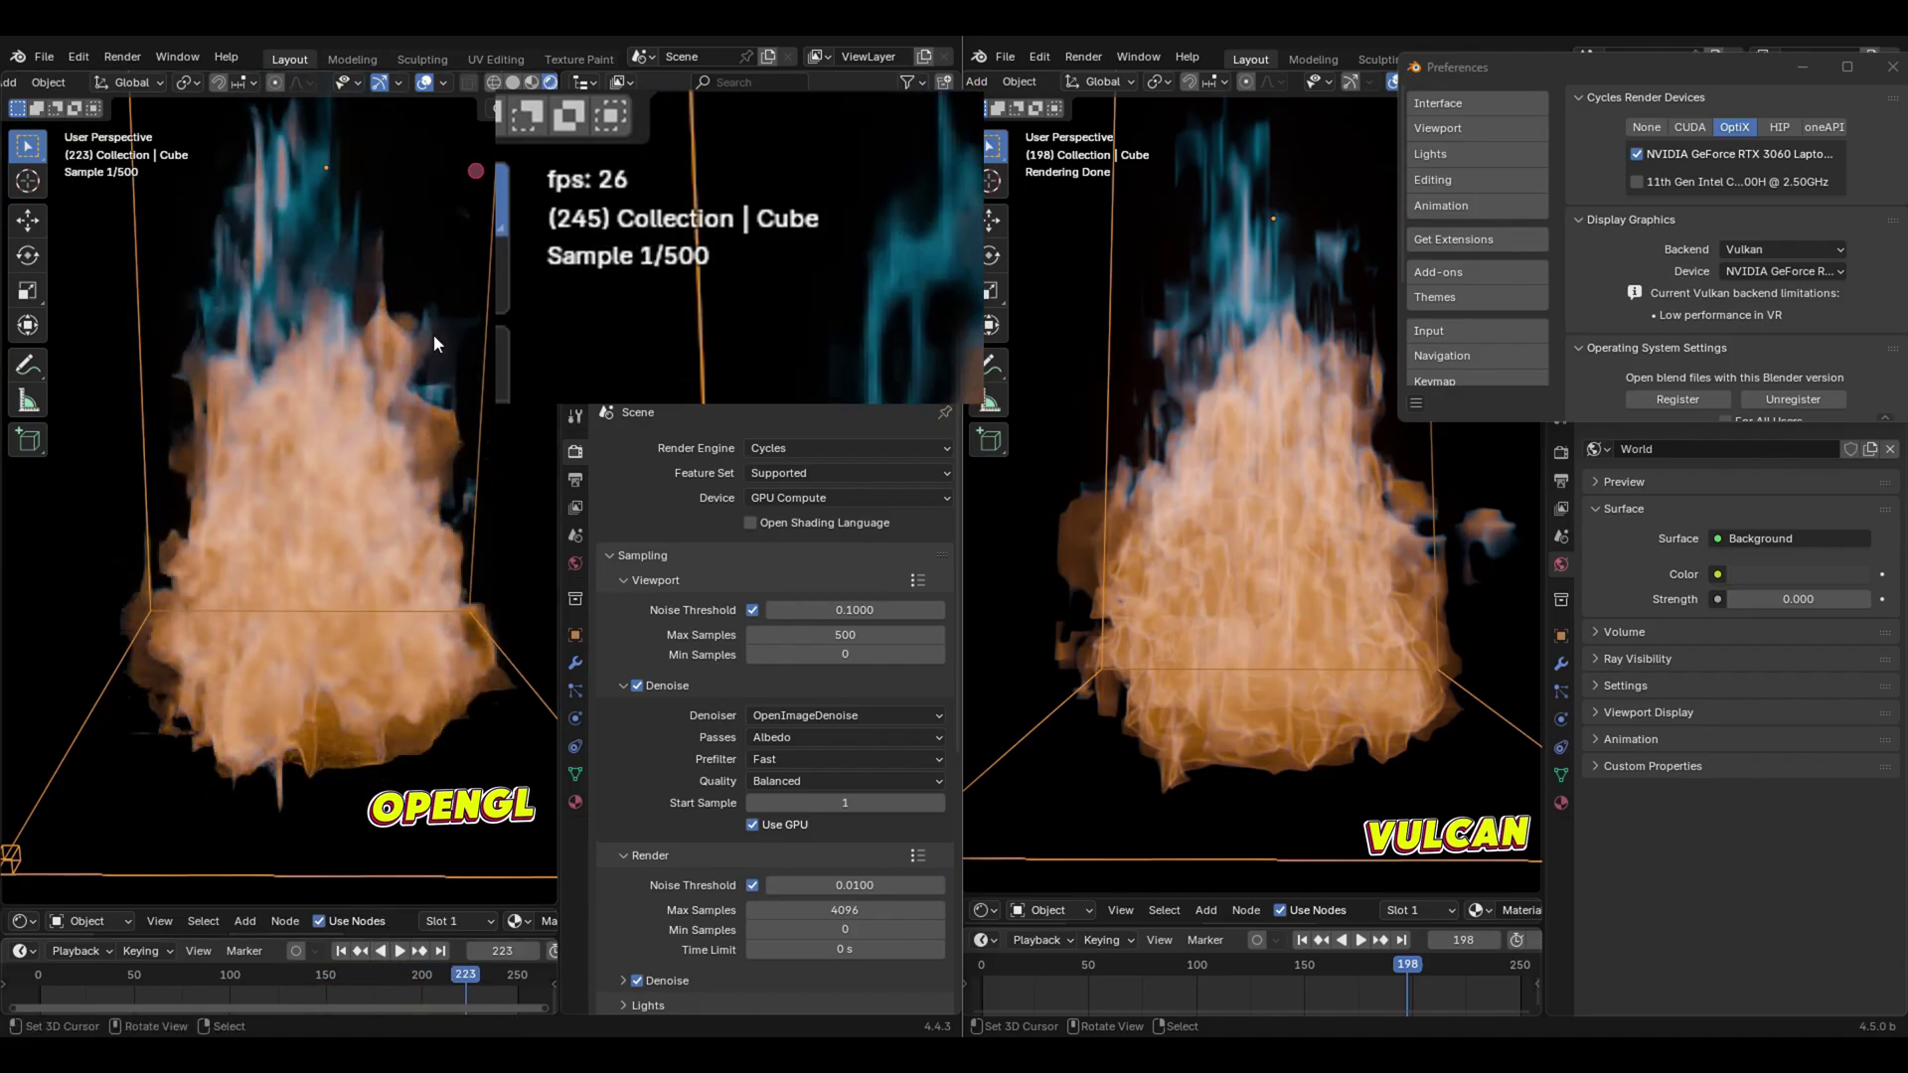
left_click(510, 79)
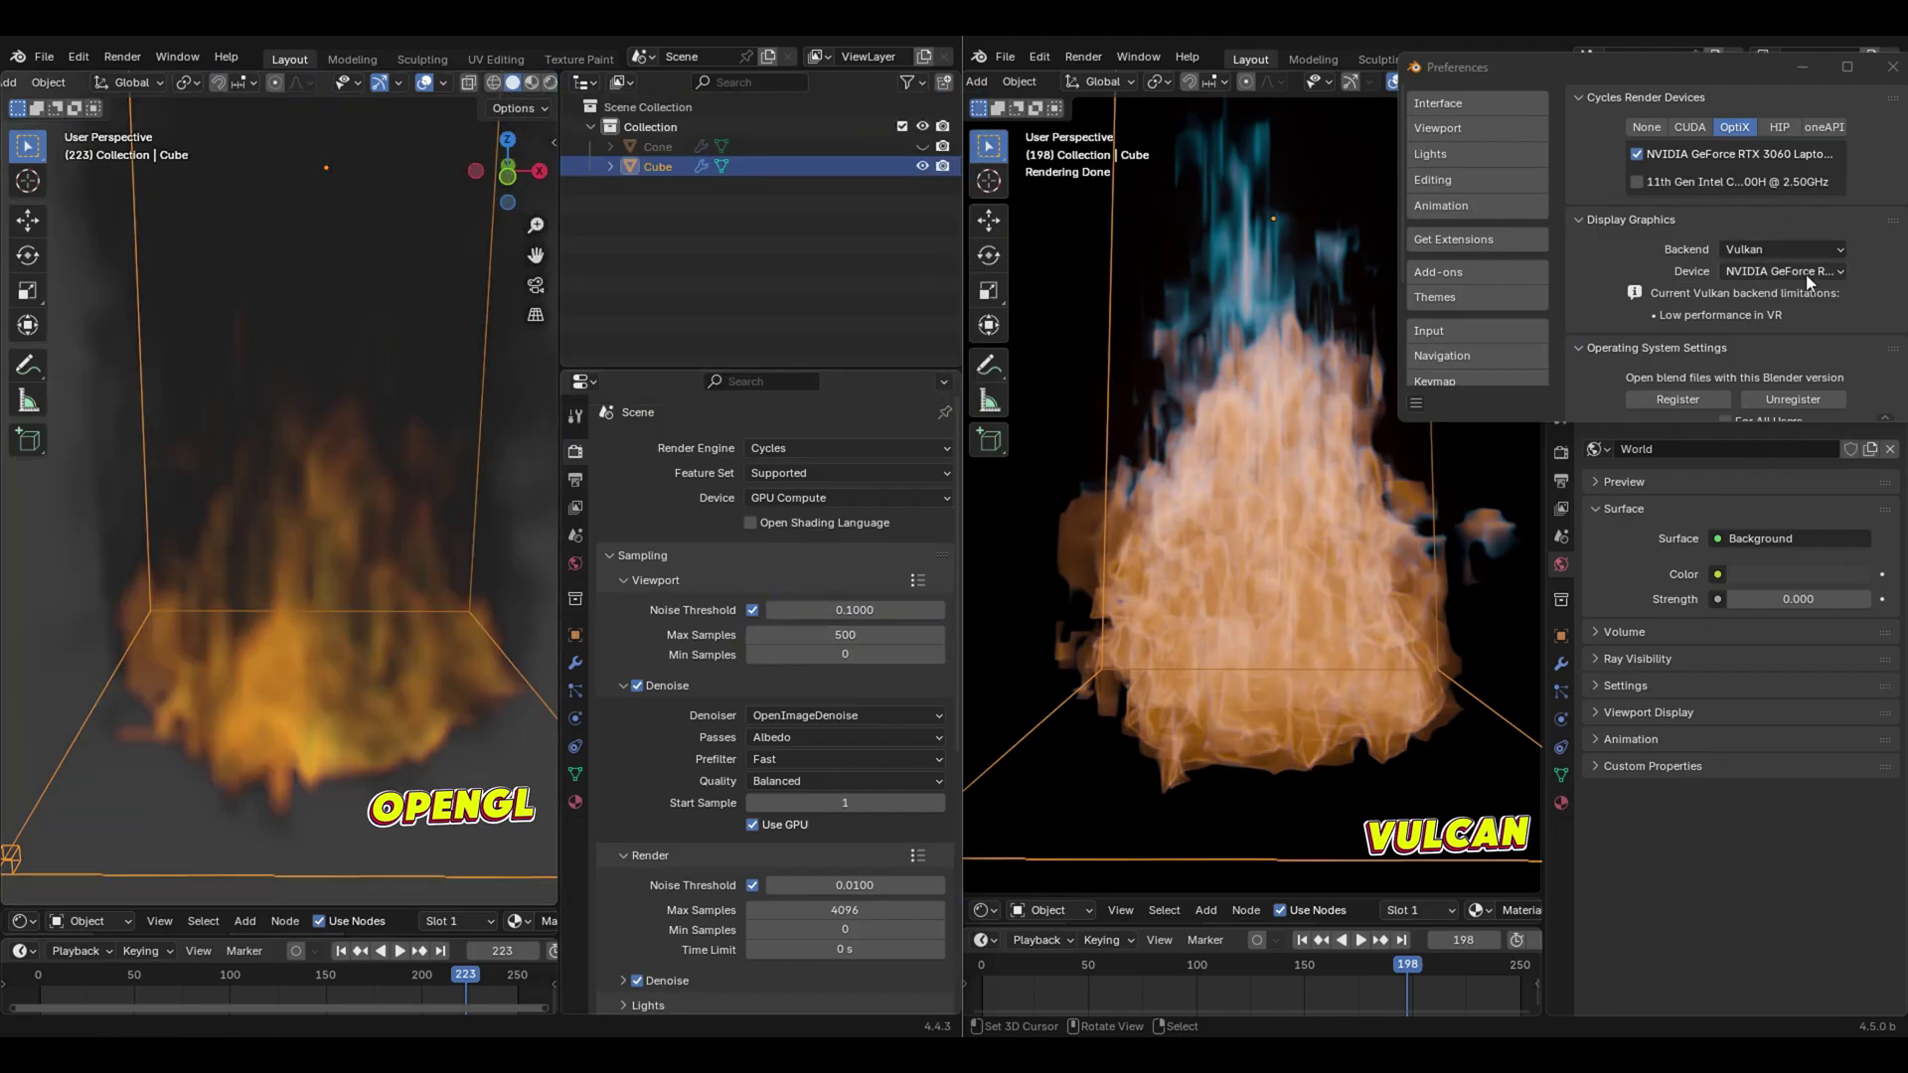
left_click(1888, 68)
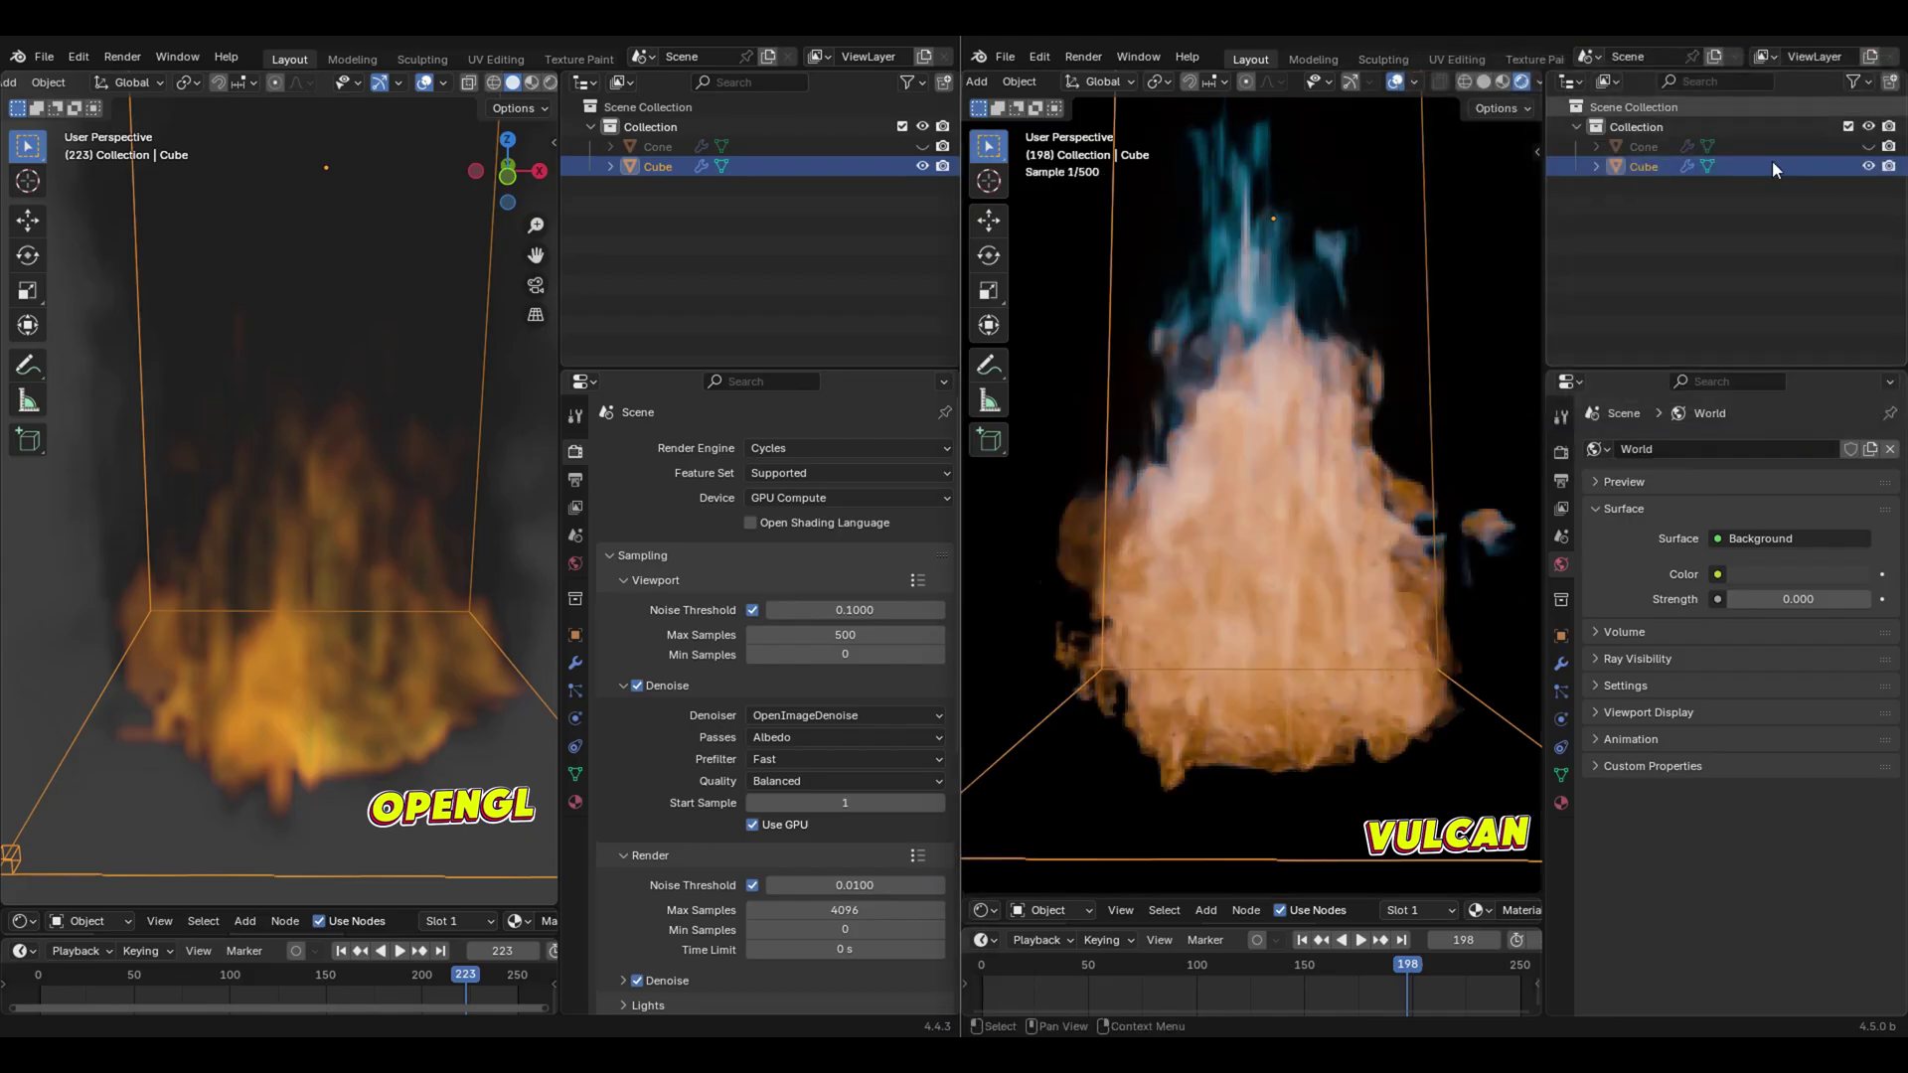
left_click(1361, 941)
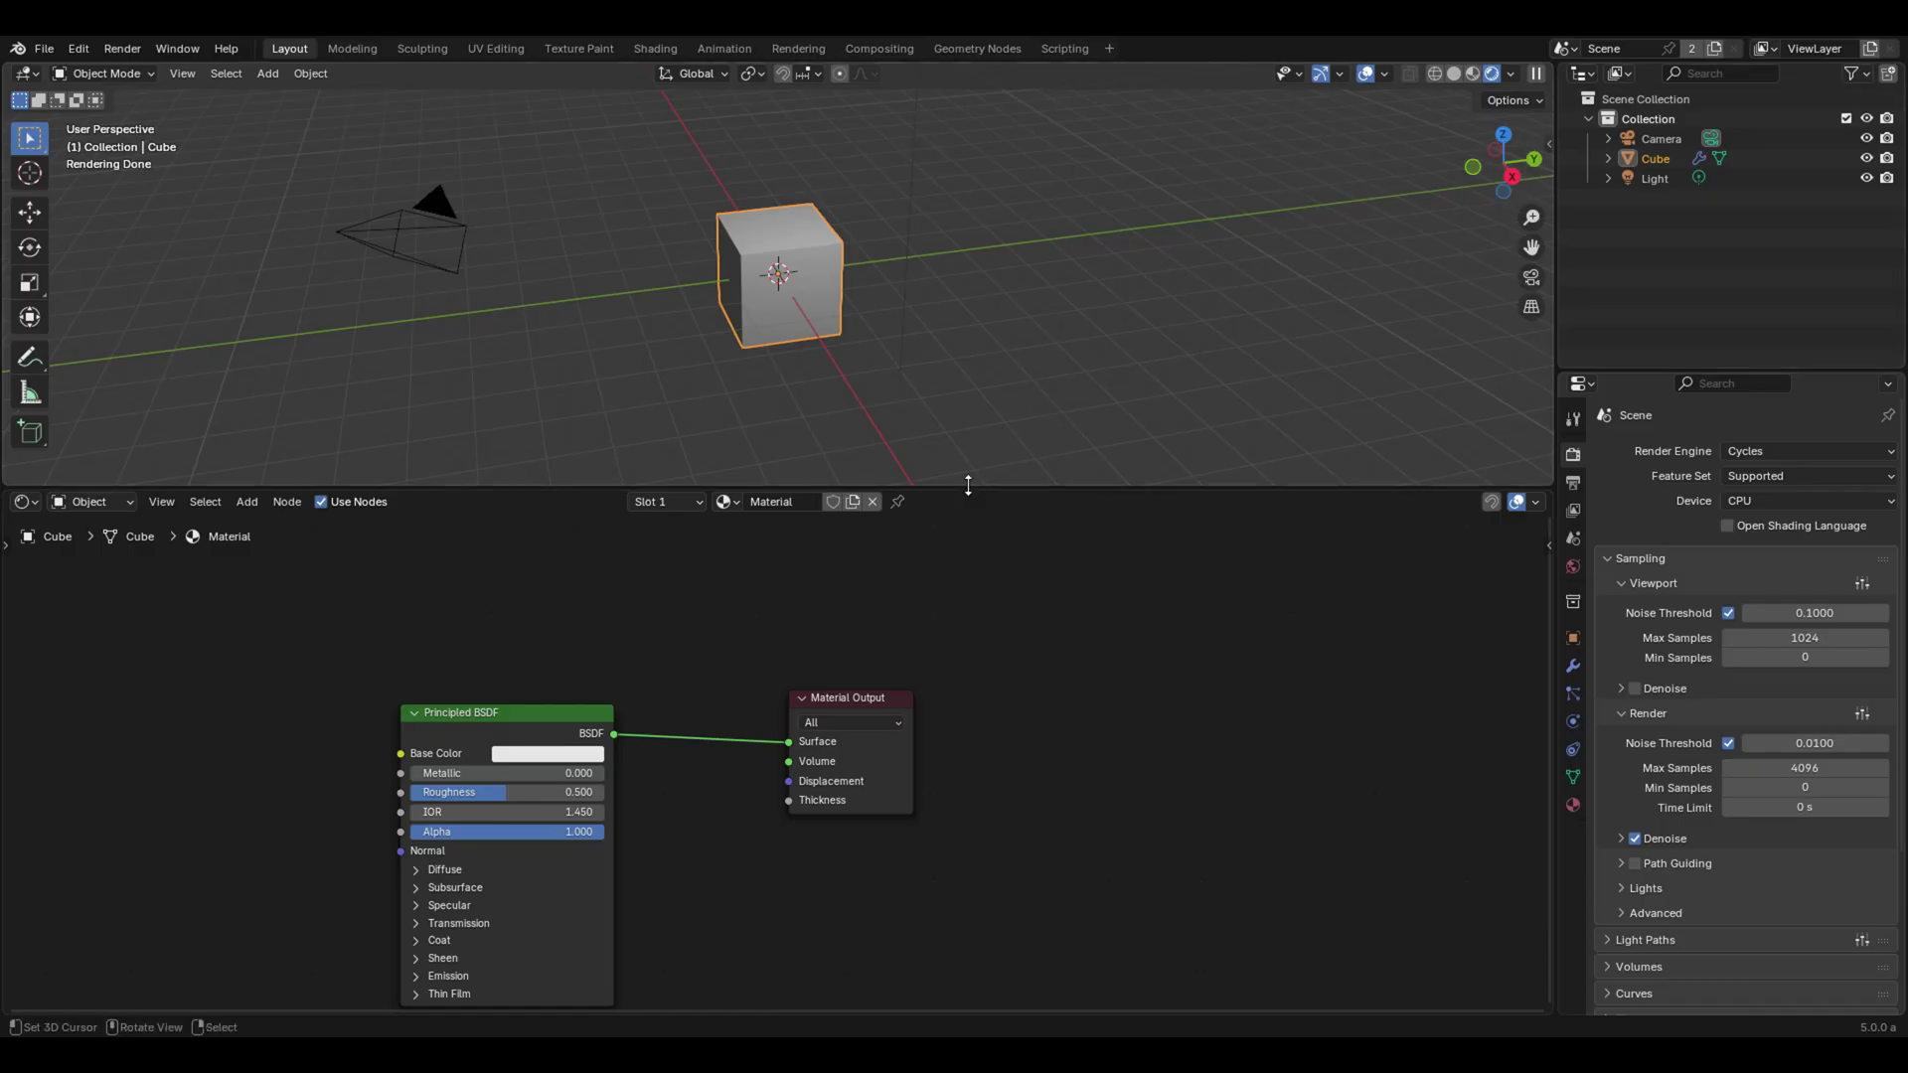
Give the 3D viewport slightly more height and frame all material nodes.
left_click_drag(967, 487, 979, 518)
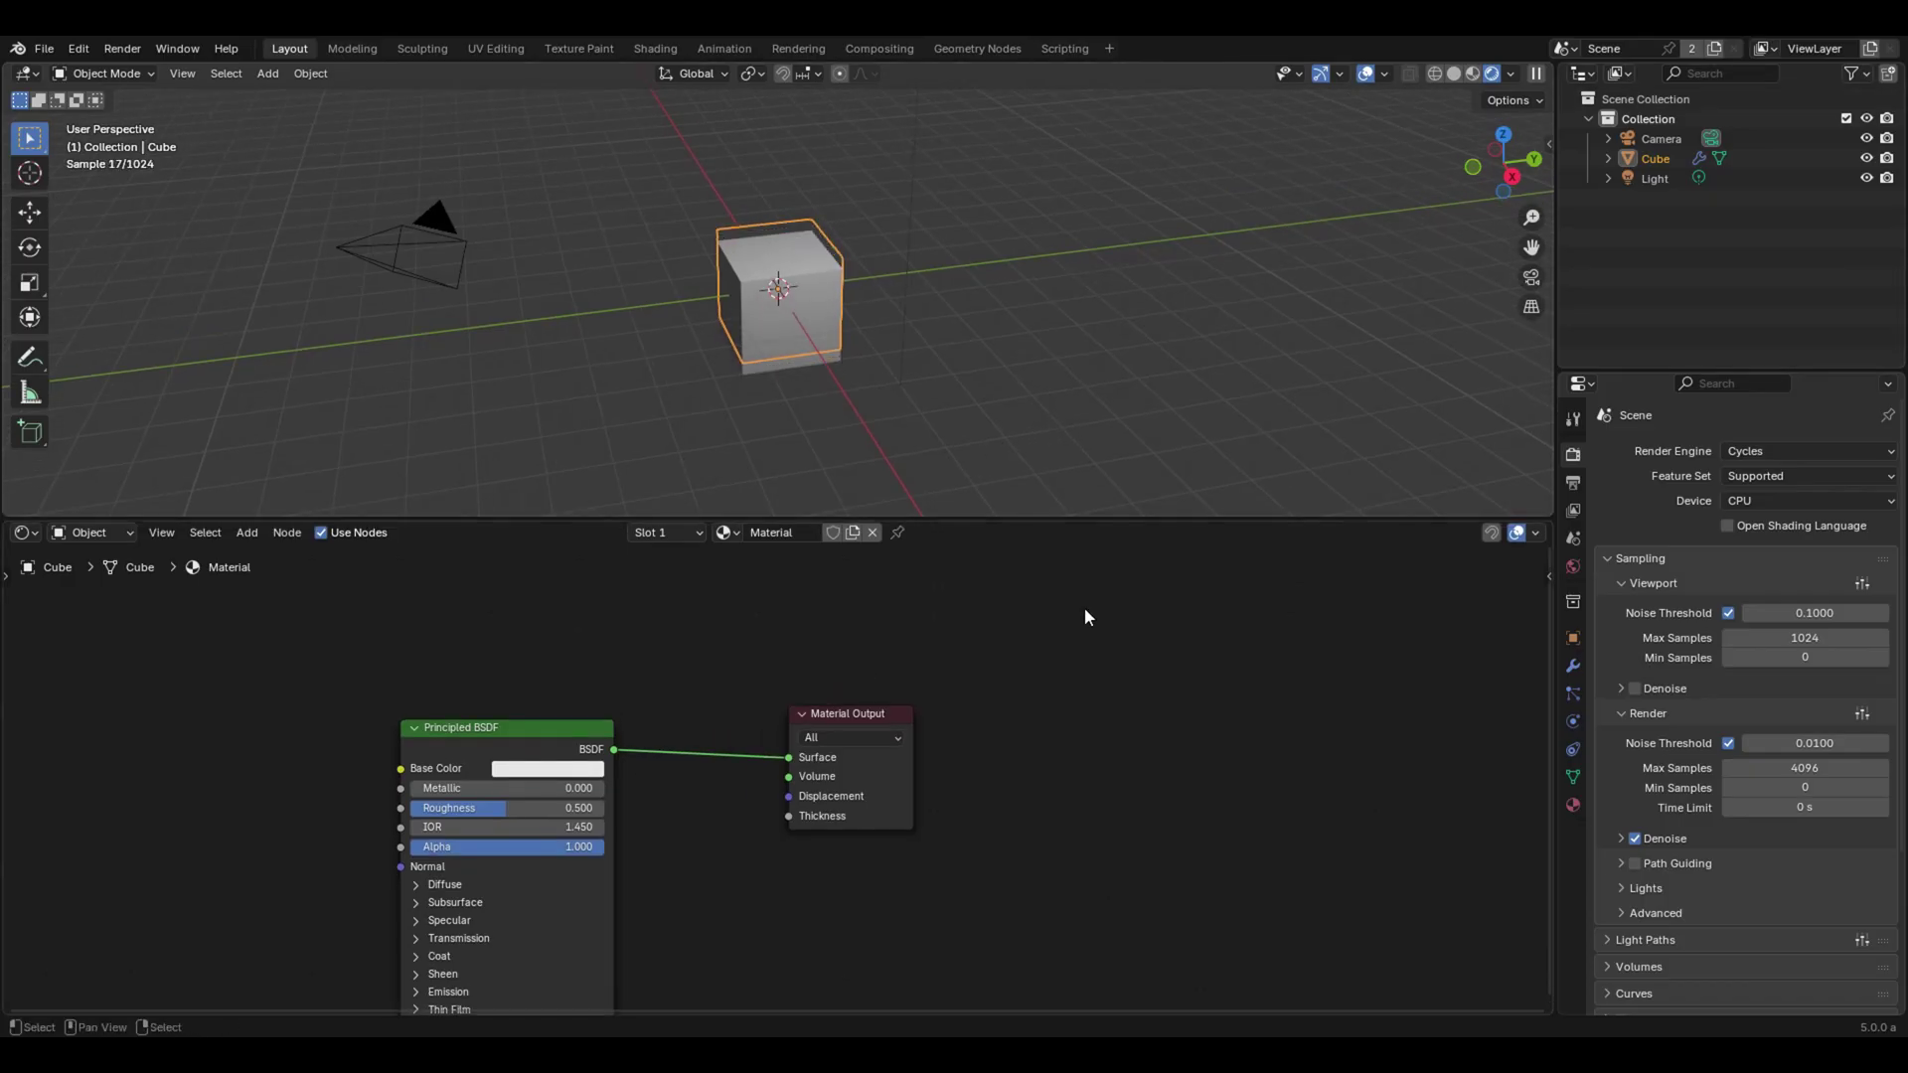
key("Home")
left_click_drag(1050, 589, 1049, 588)
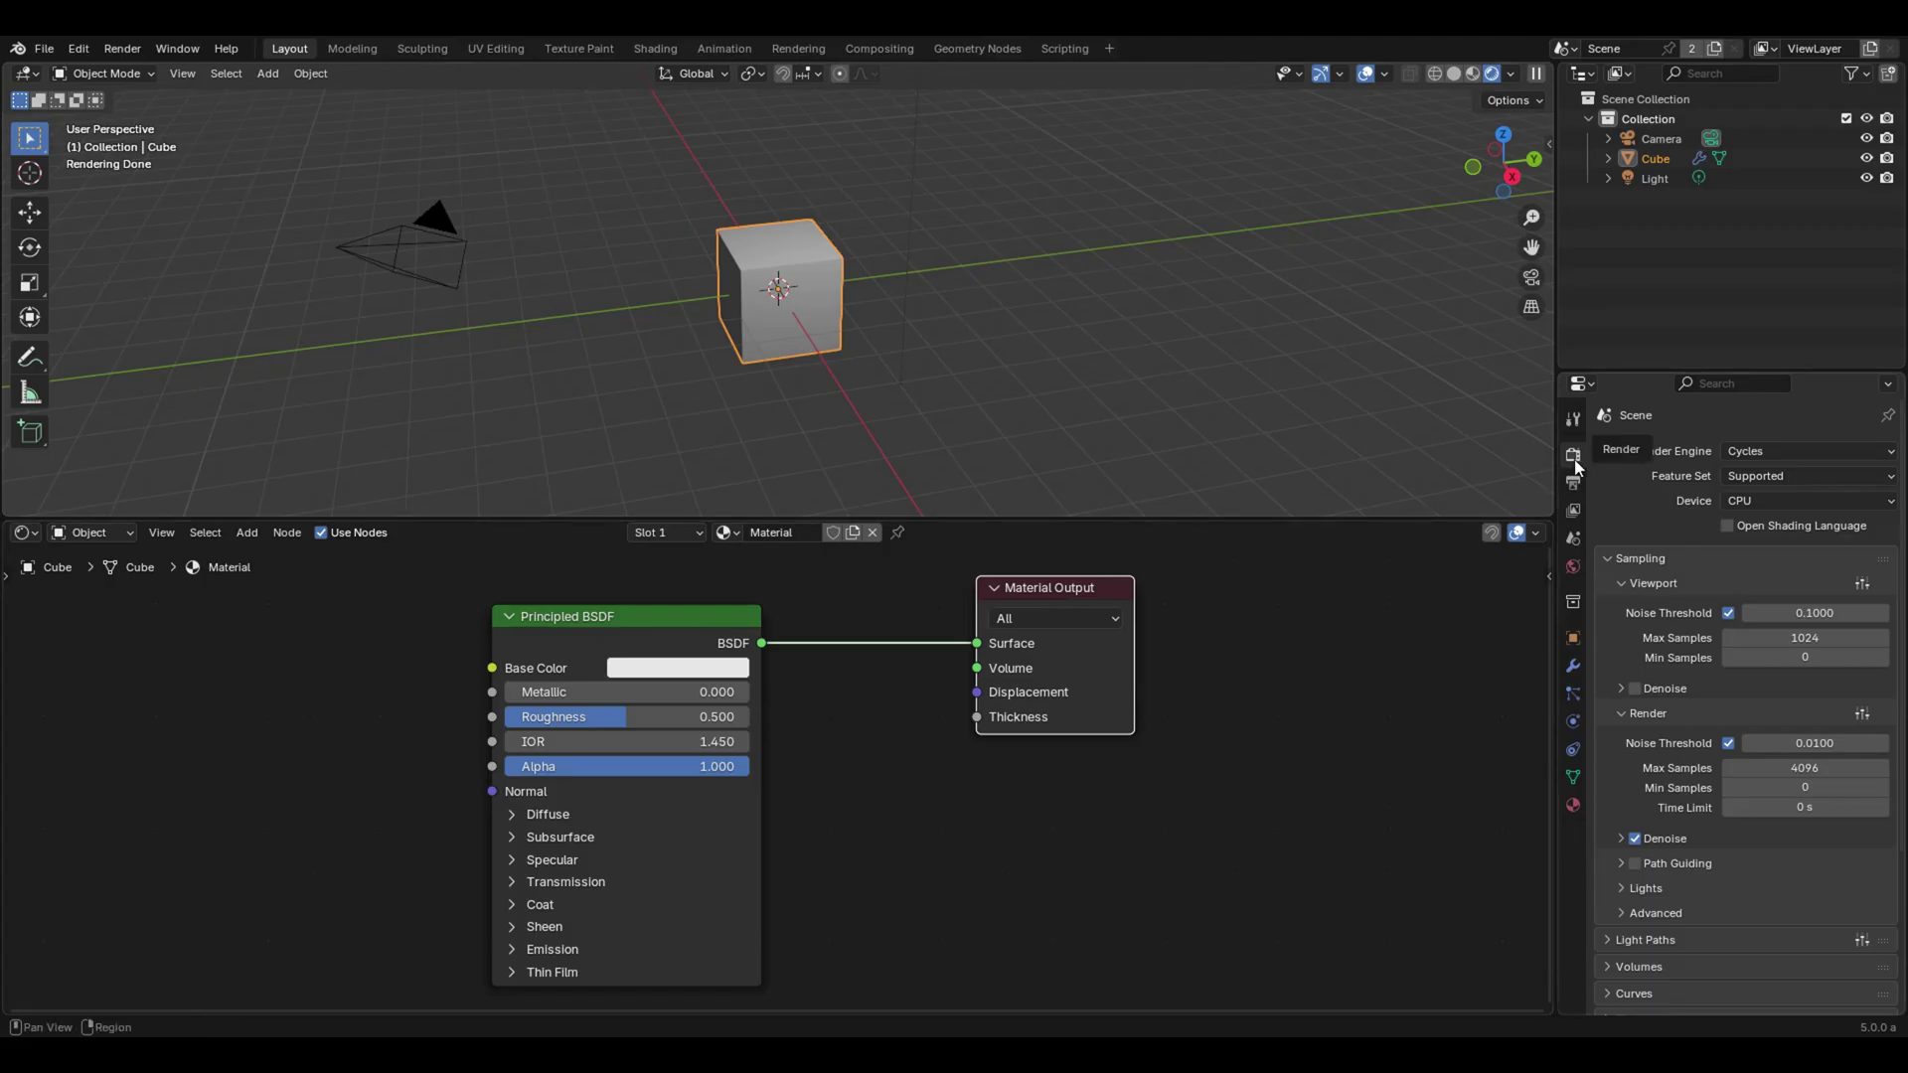
Connect a Nishita Sky Texture to the world colour and orbit toward the sky horizon.
left_click(1573, 565)
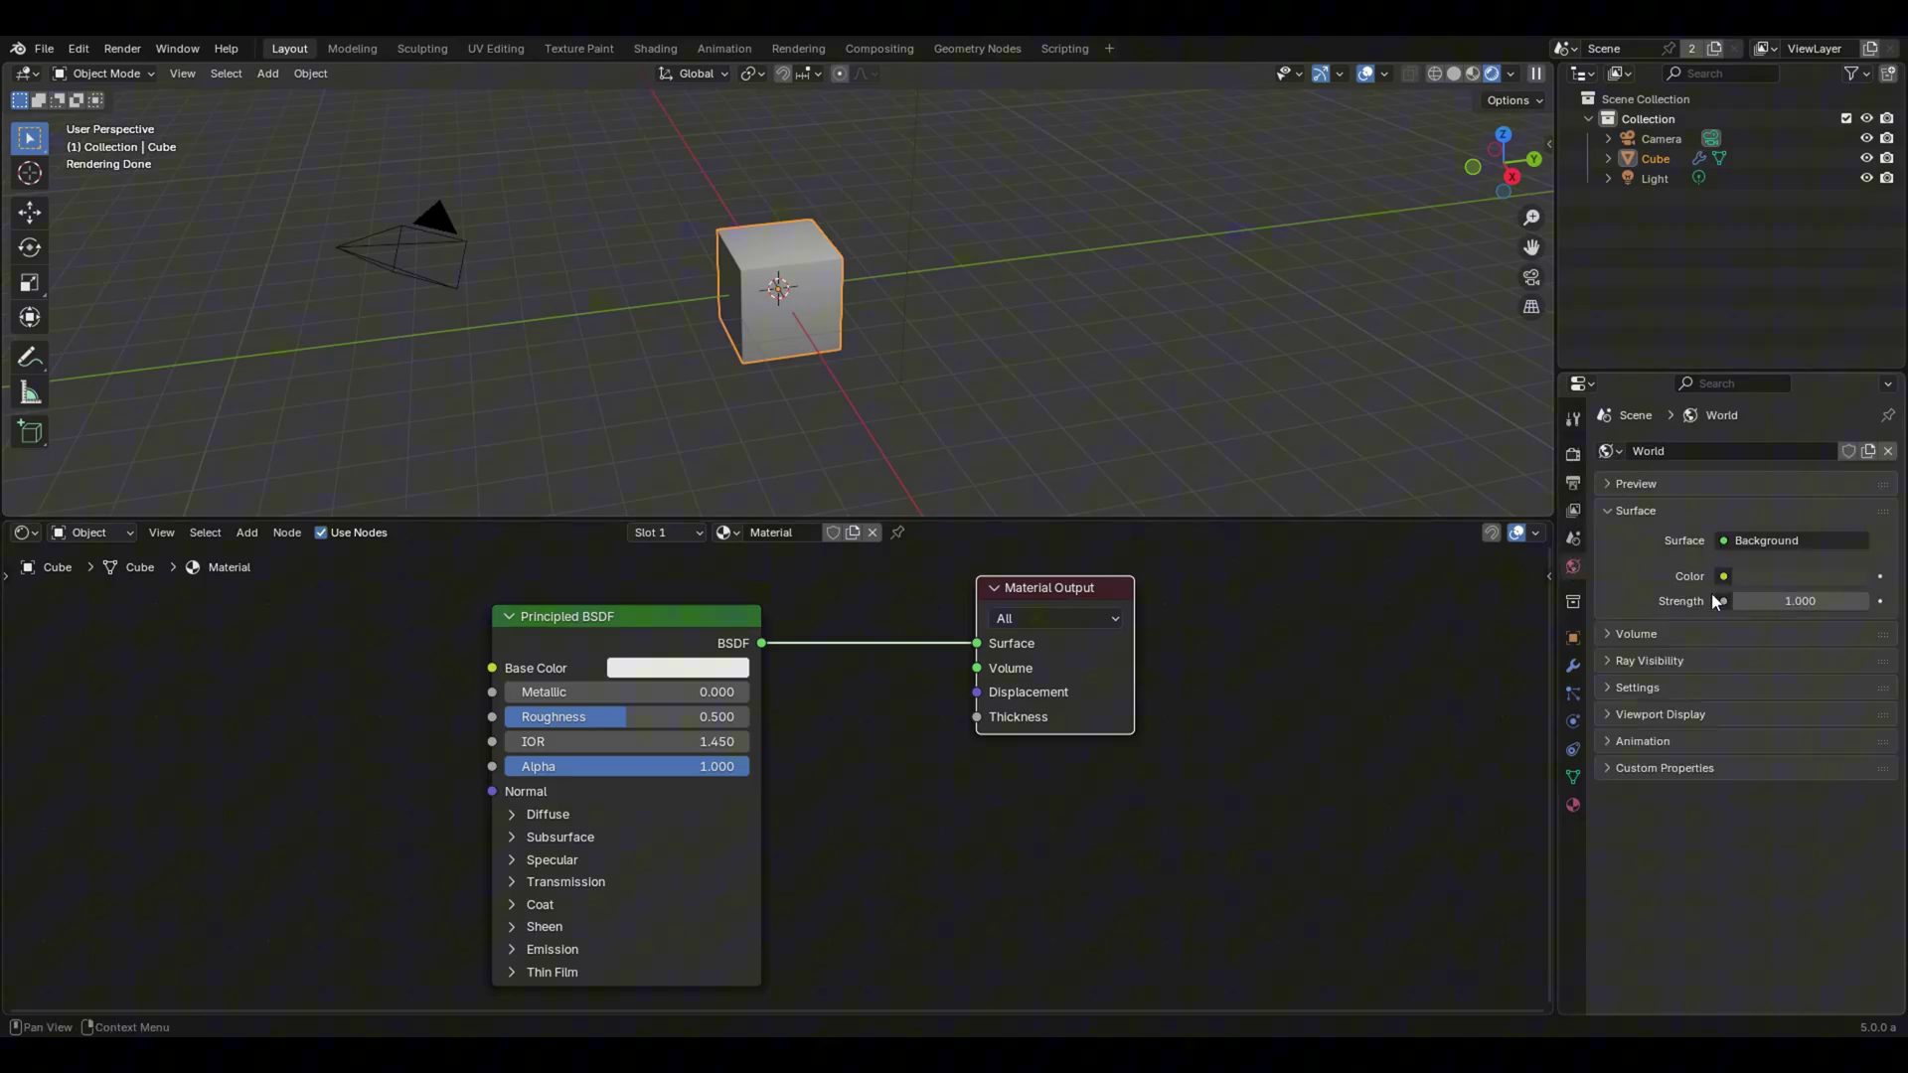
left_click(1723, 577)
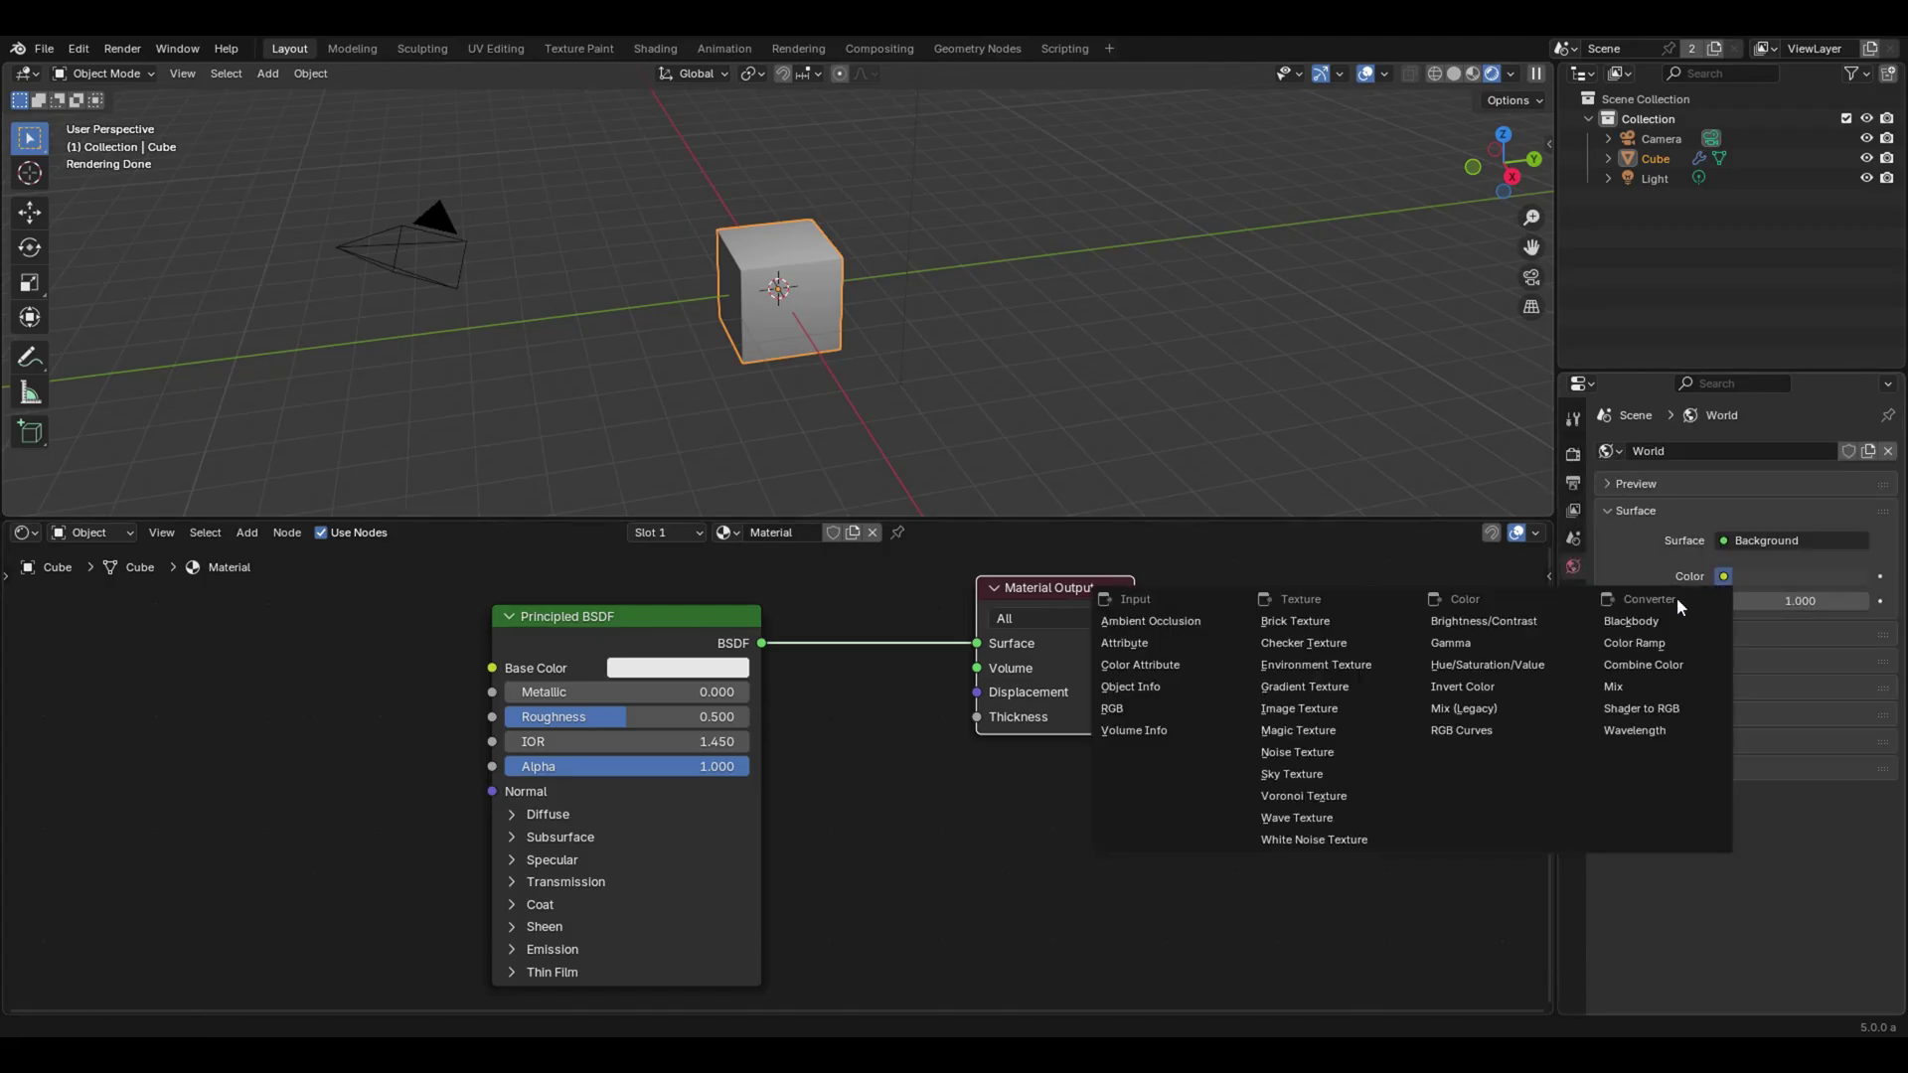
key("Escape")
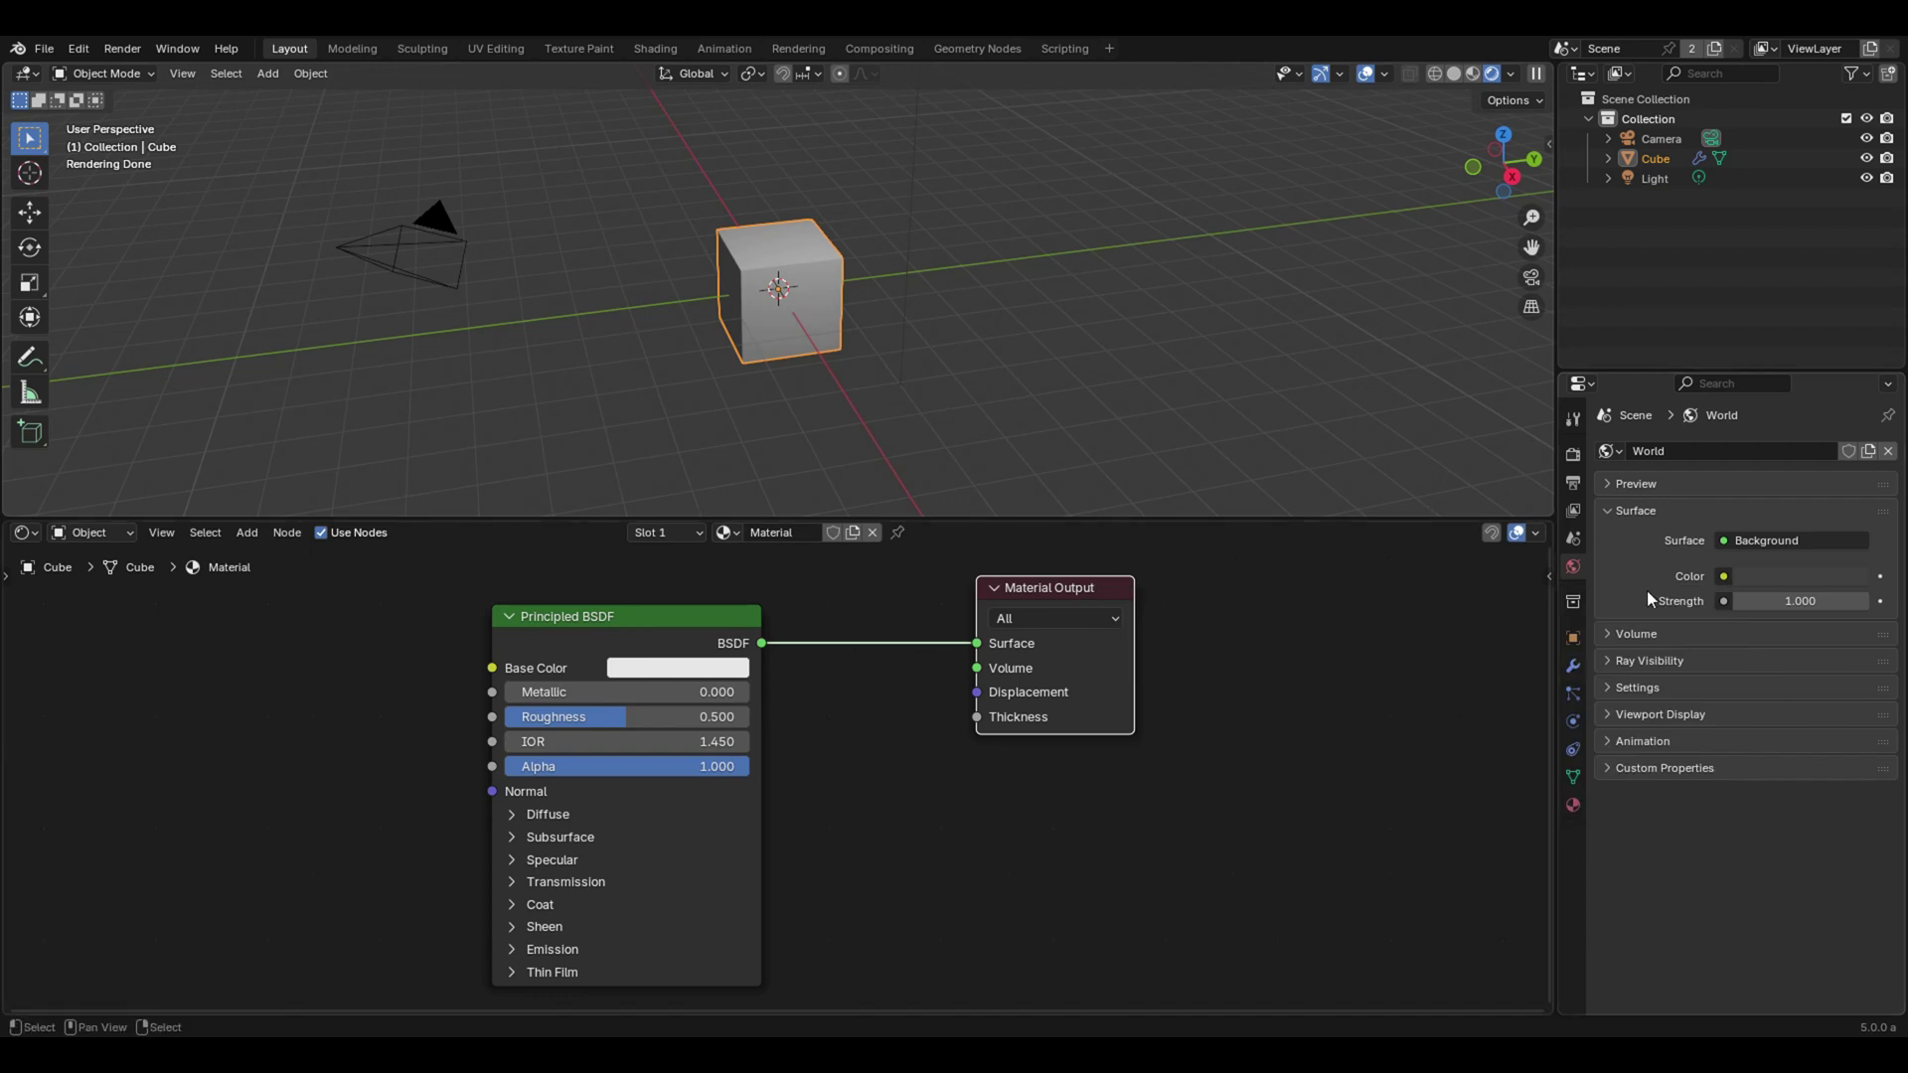
left_click(1724, 577)
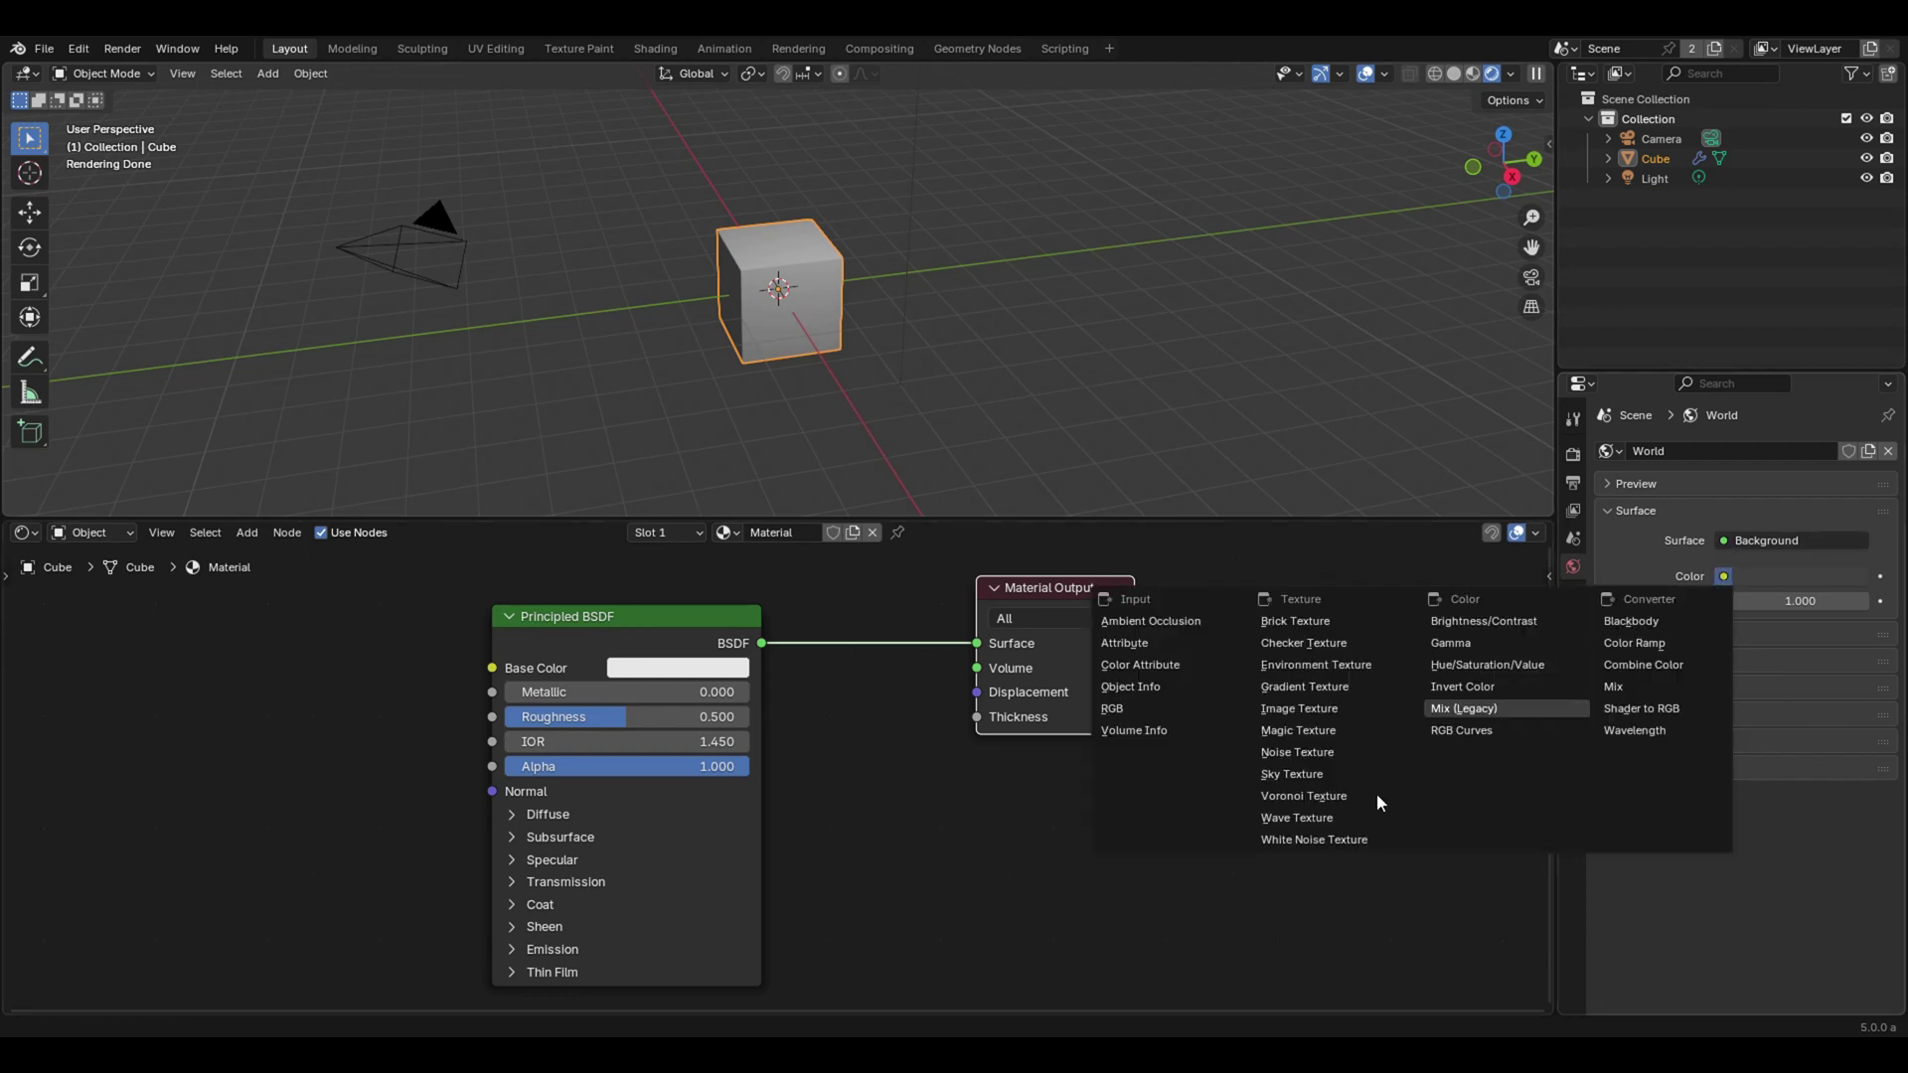
left_click(1290, 775)
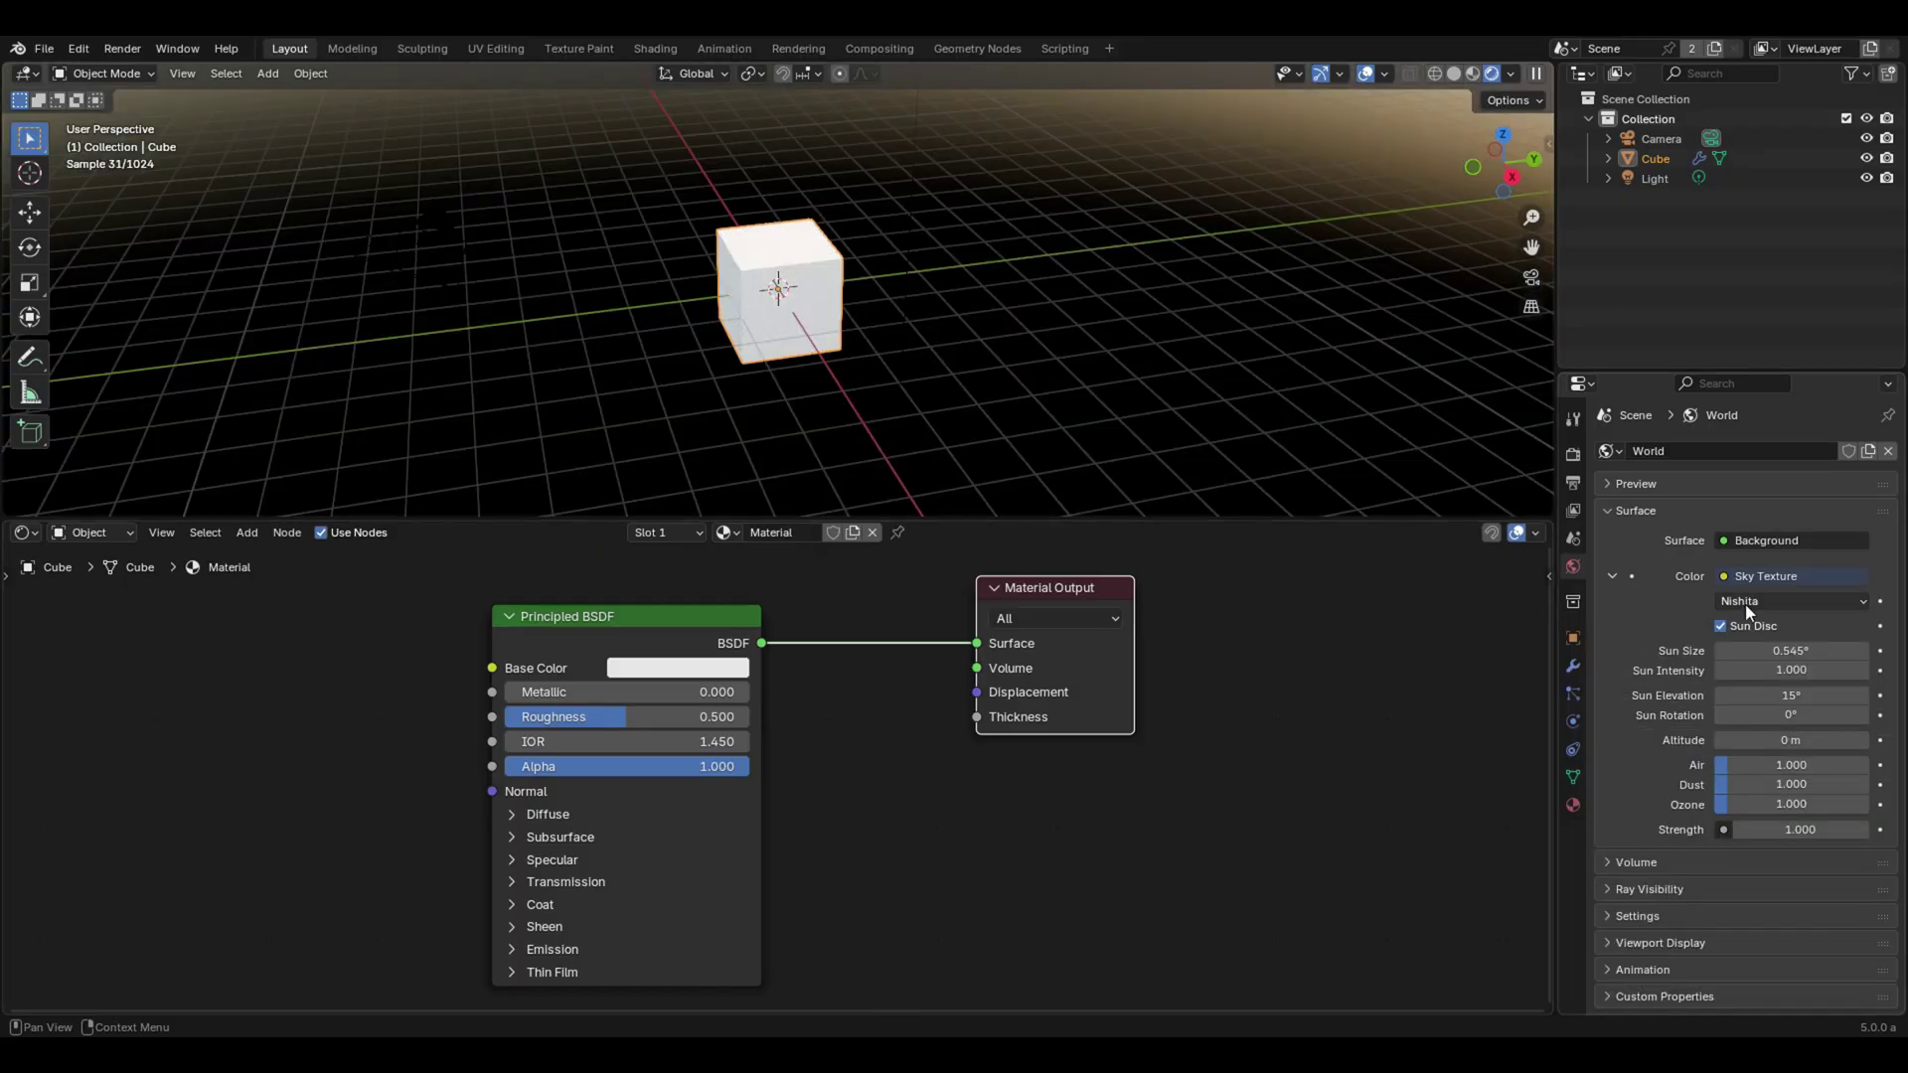
left_click(1750, 602)
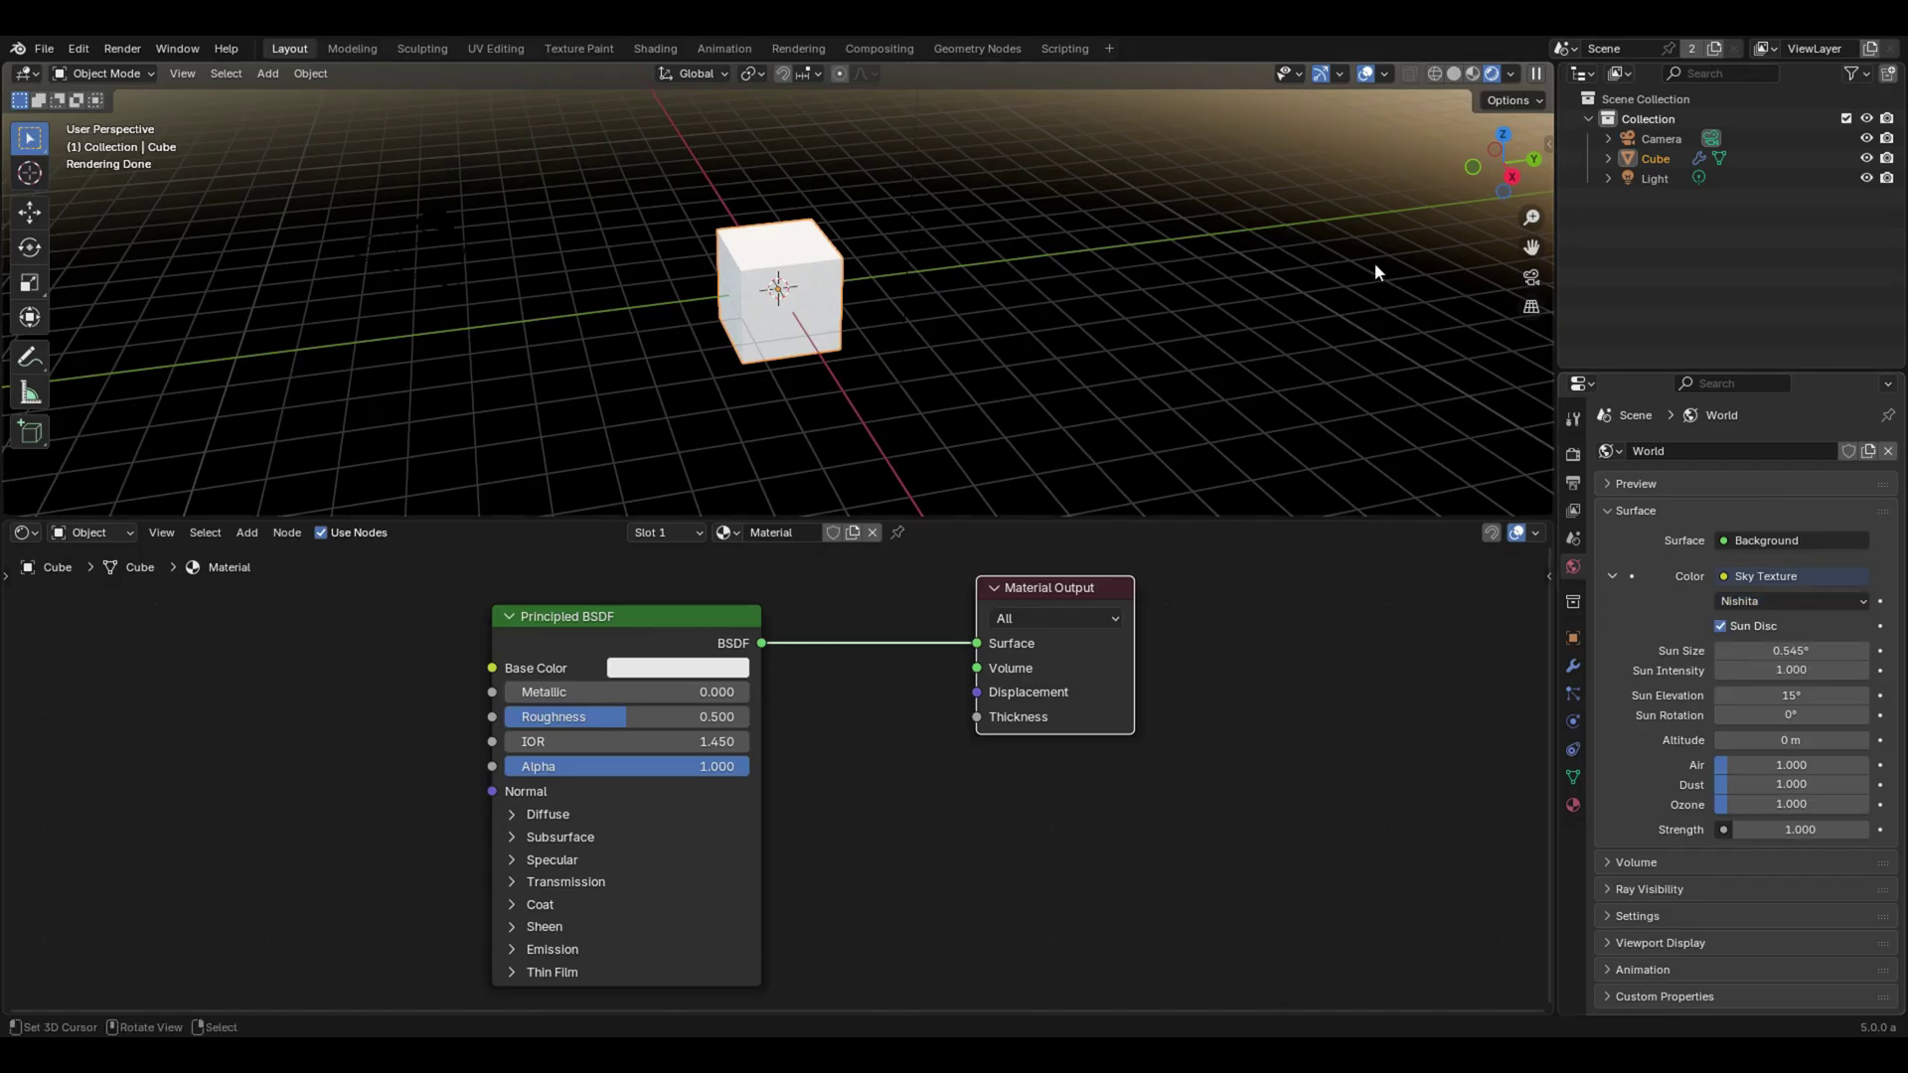
middle_click_drag(1183, 359, 1166, 670)
Add a Sky Texture node via the 'sky' search and place it on open canvas.
key("shift+a")
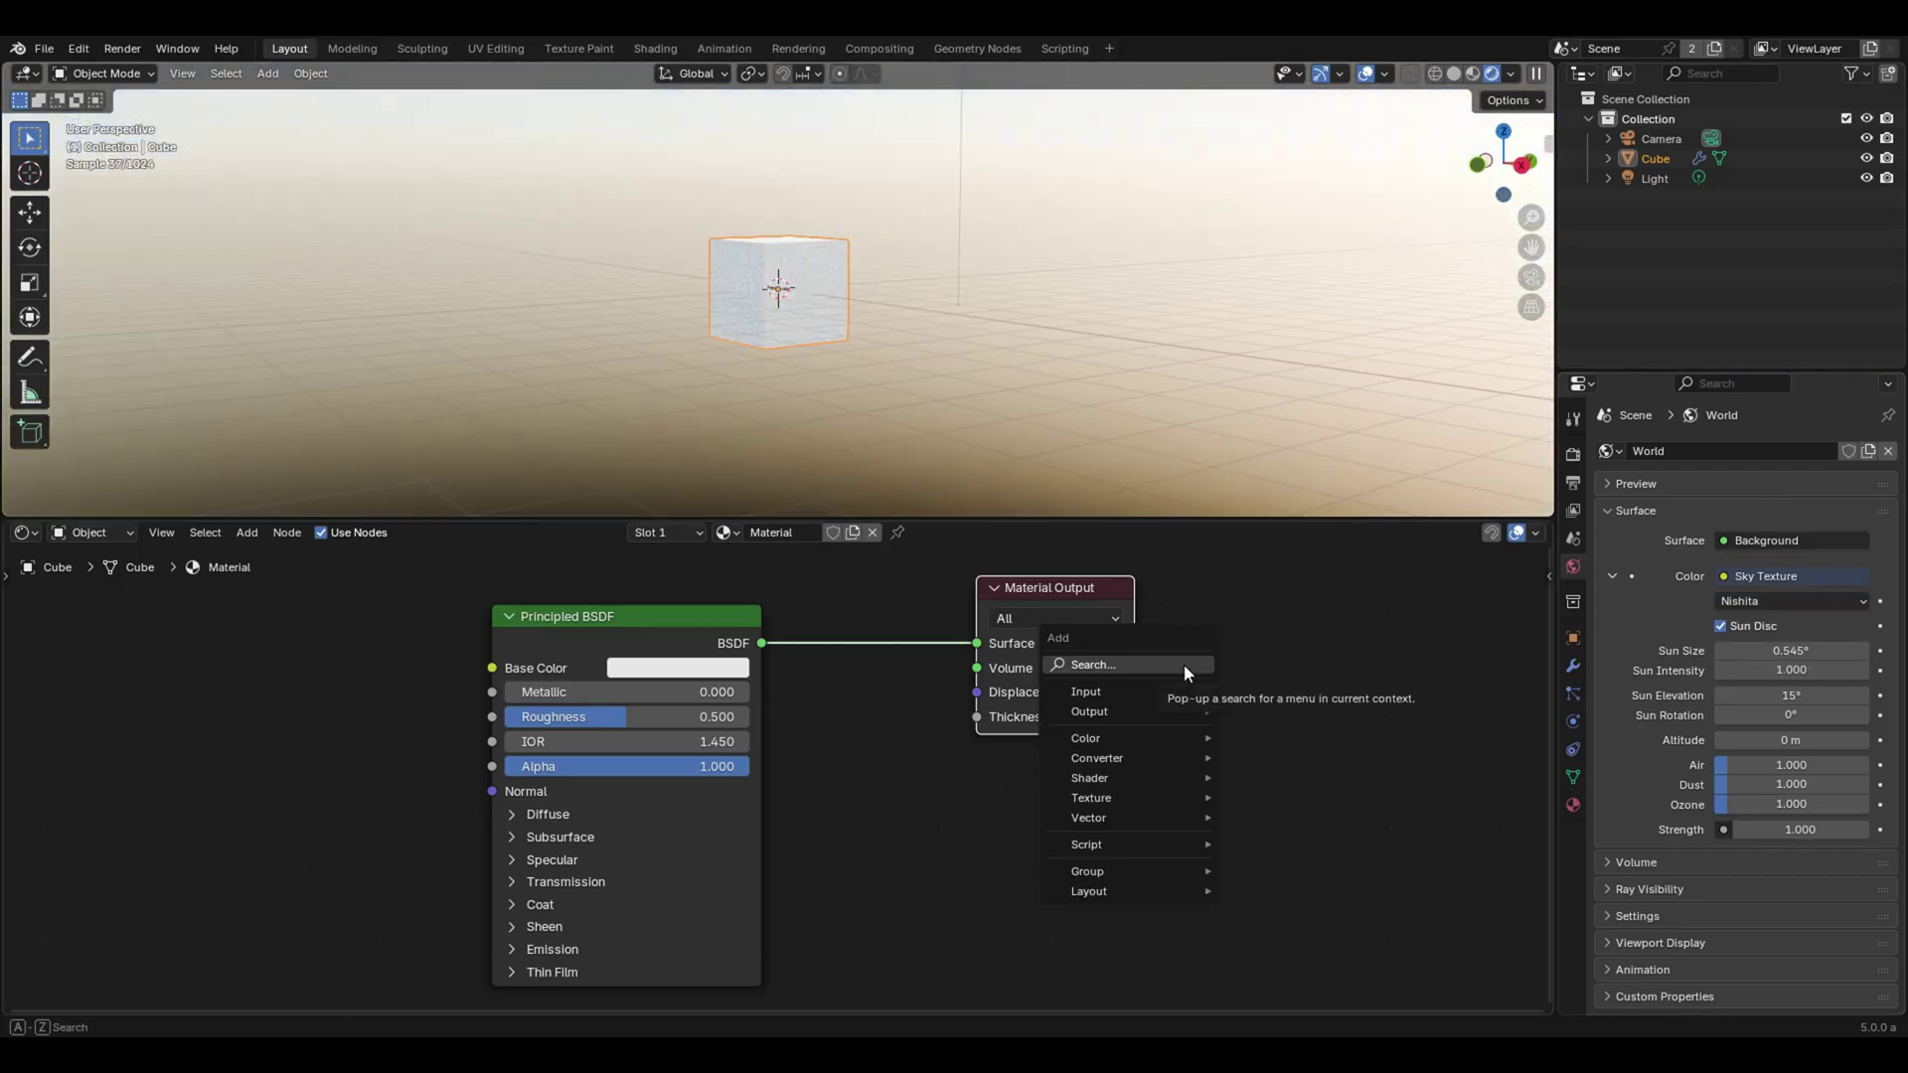
type("sky")
key("Return")
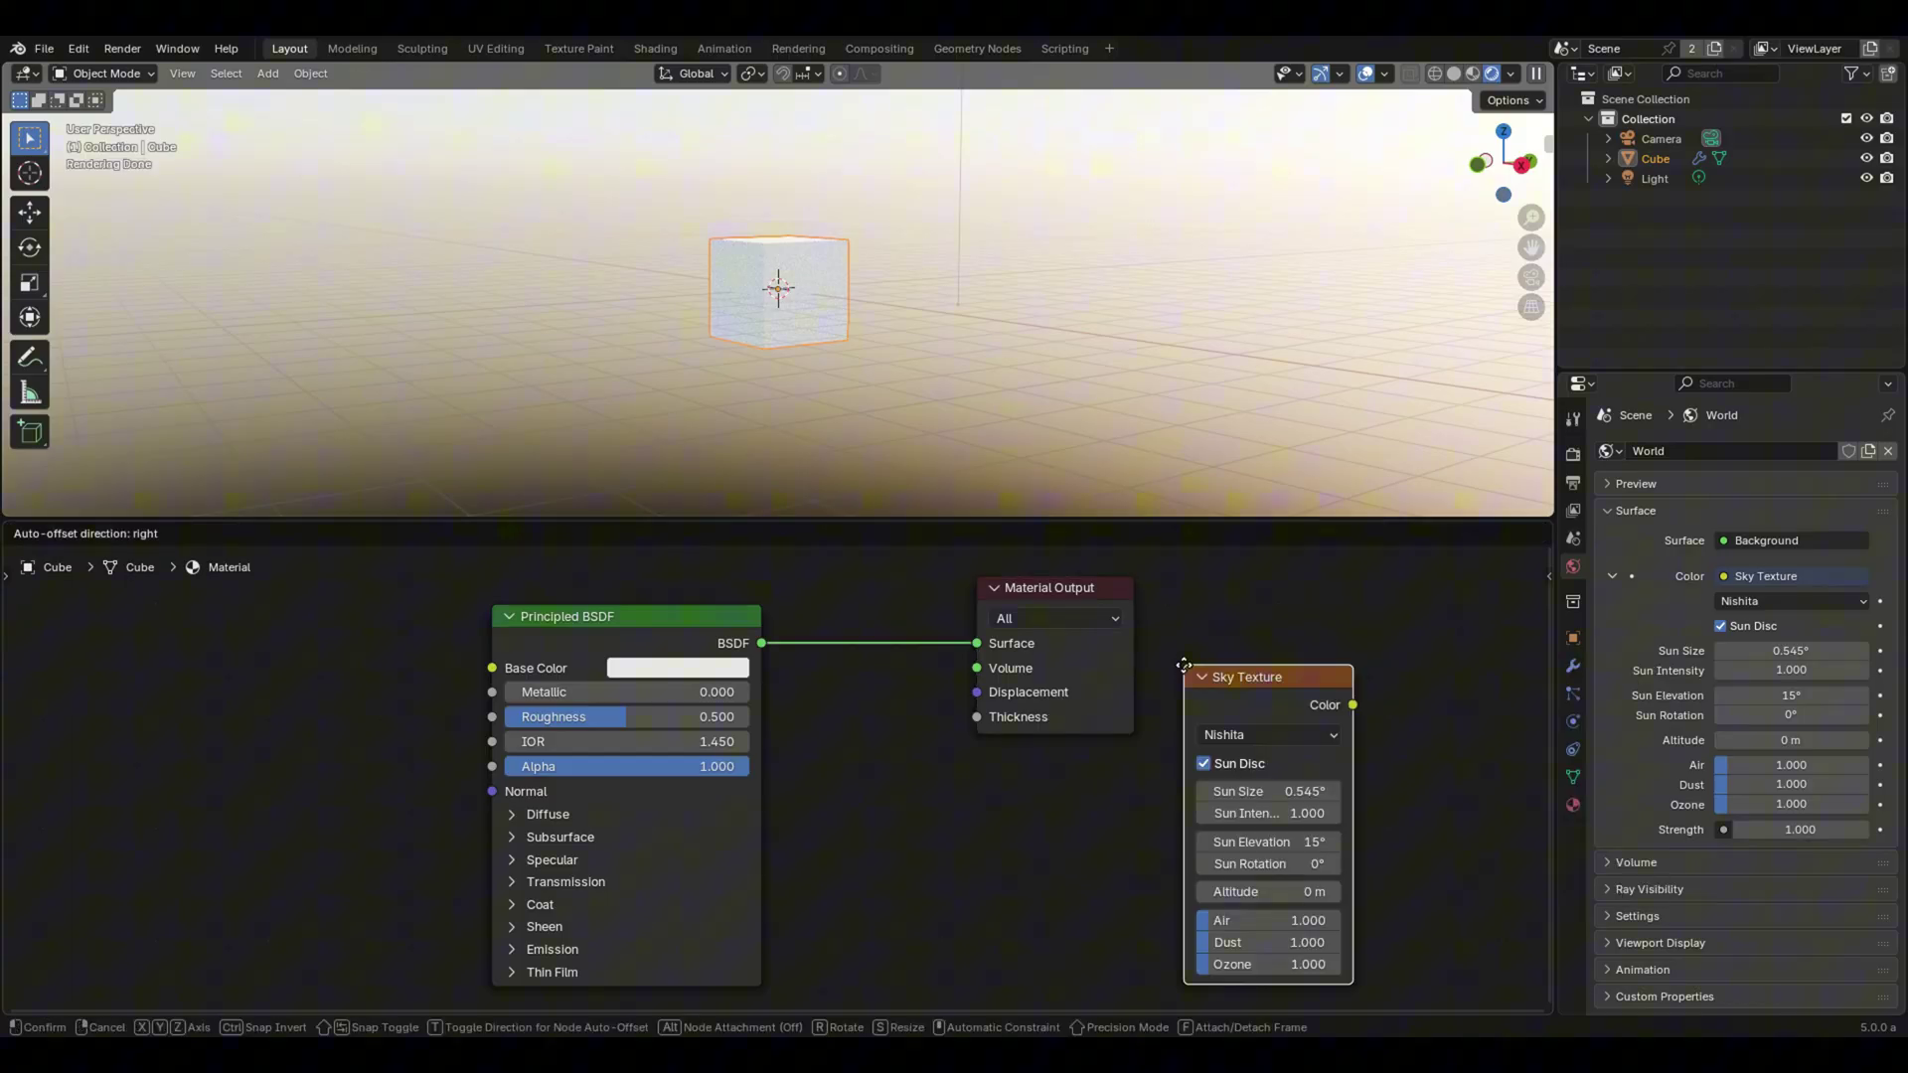
left_click(110, 701)
left_click_drag(109, 701, 371, 660)
Switch to the World node tree and line up Sky Texture, Background and World Output.
left_click(90, 534)
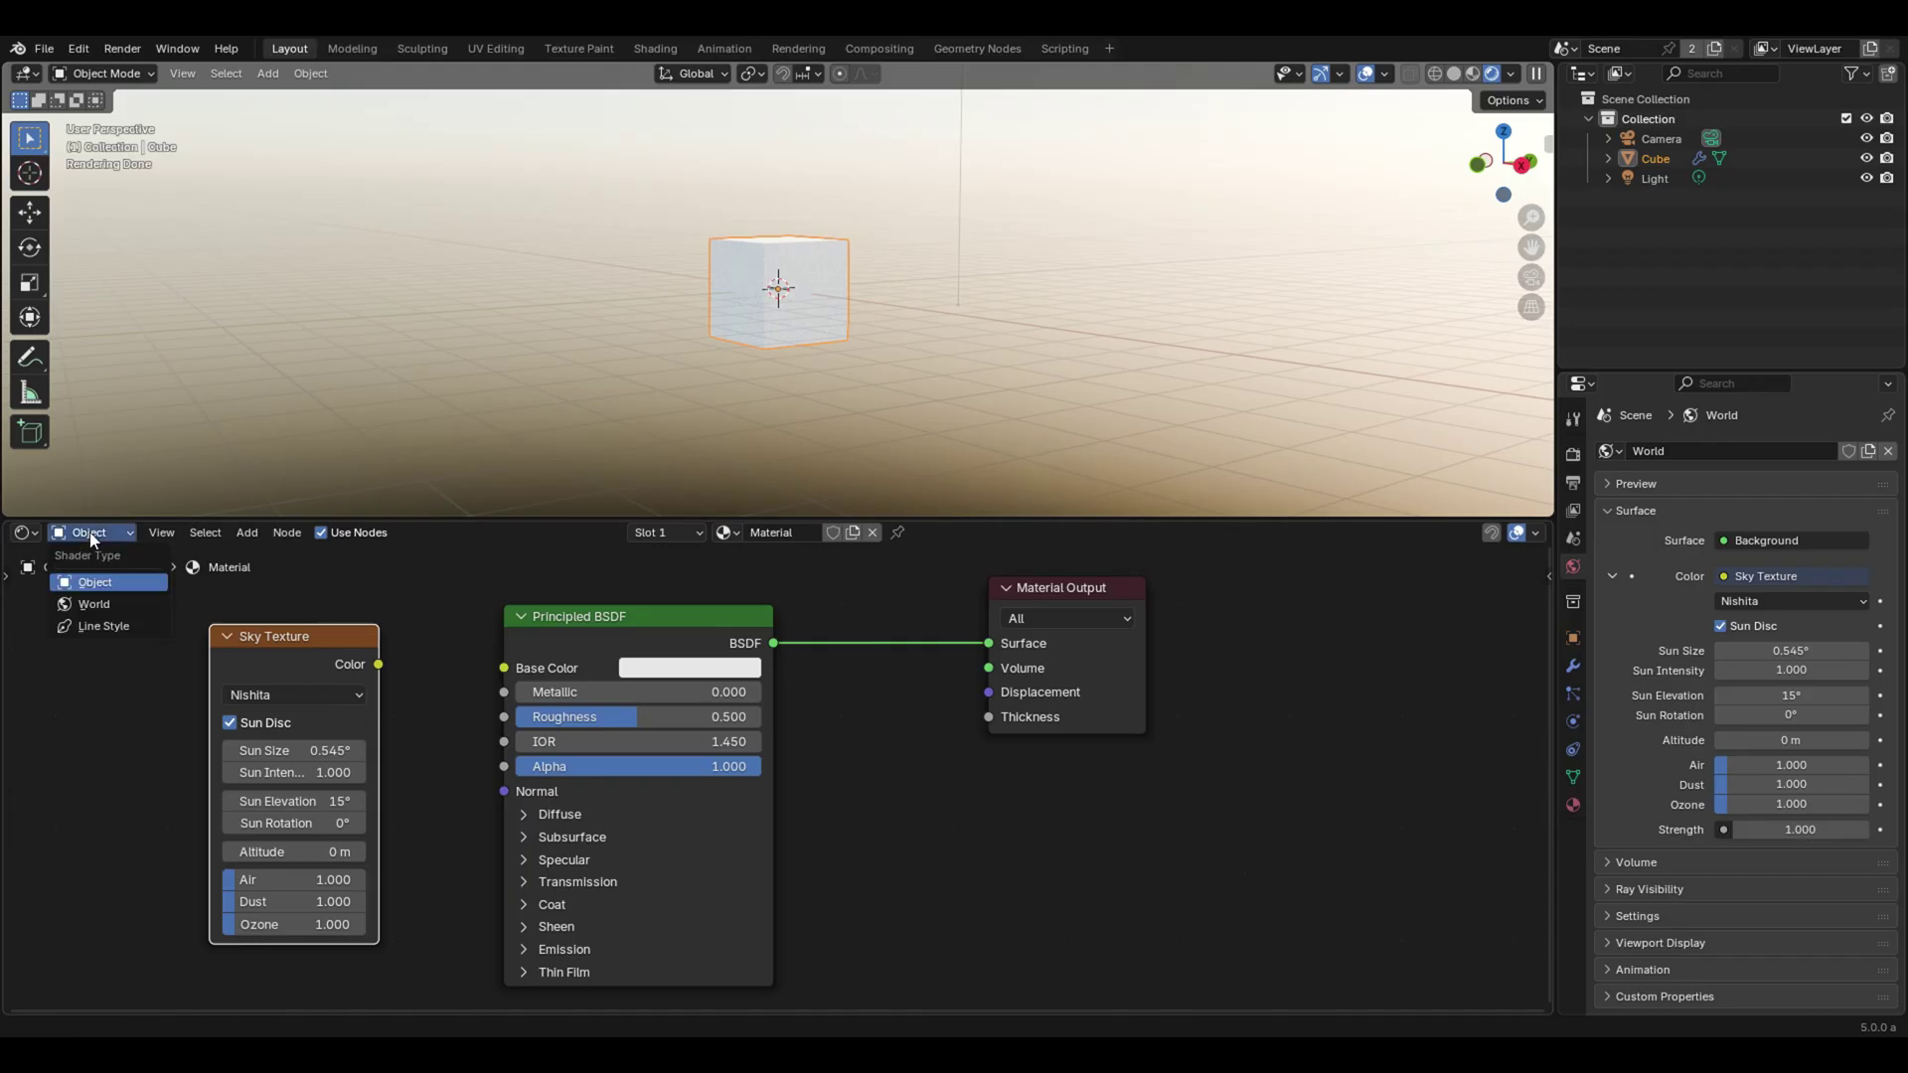
left_click(106, 600)
left_click_drag(417, 711, 429, 630)
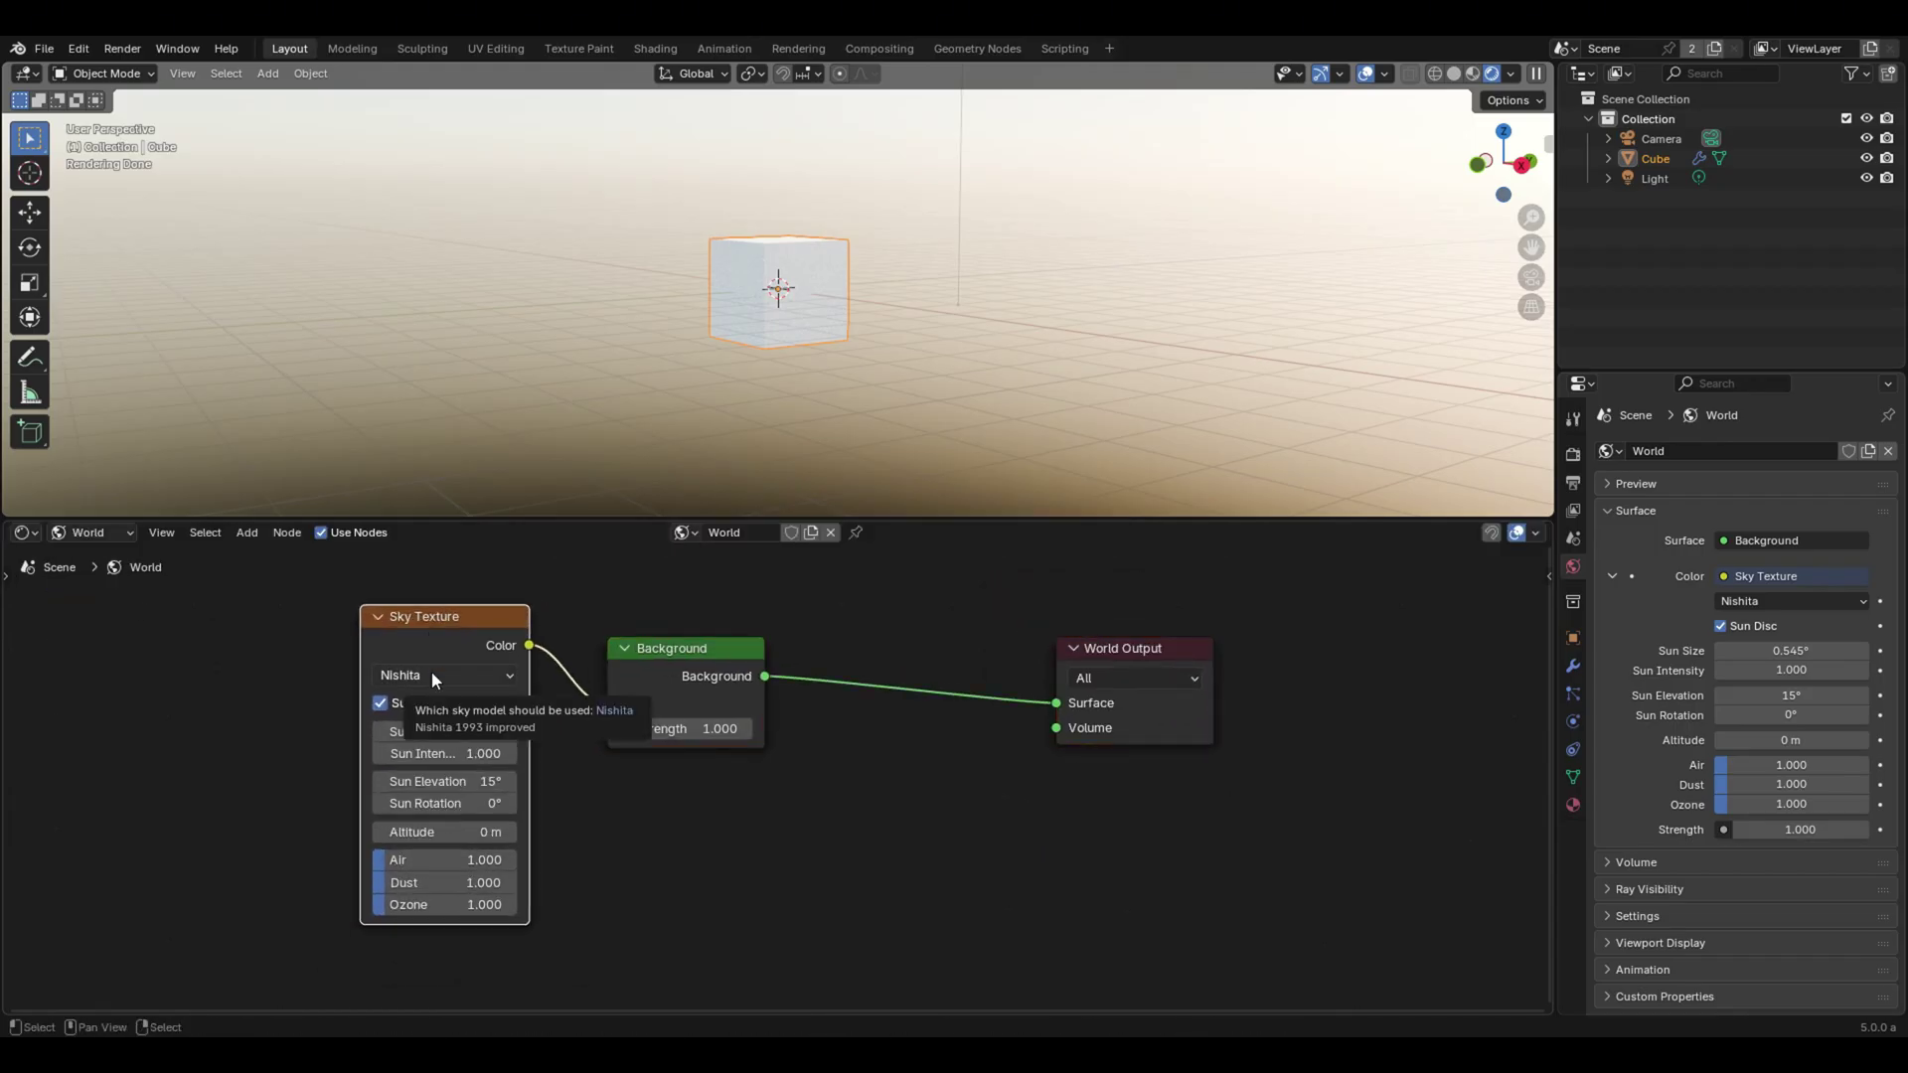
left_click(431, 672)
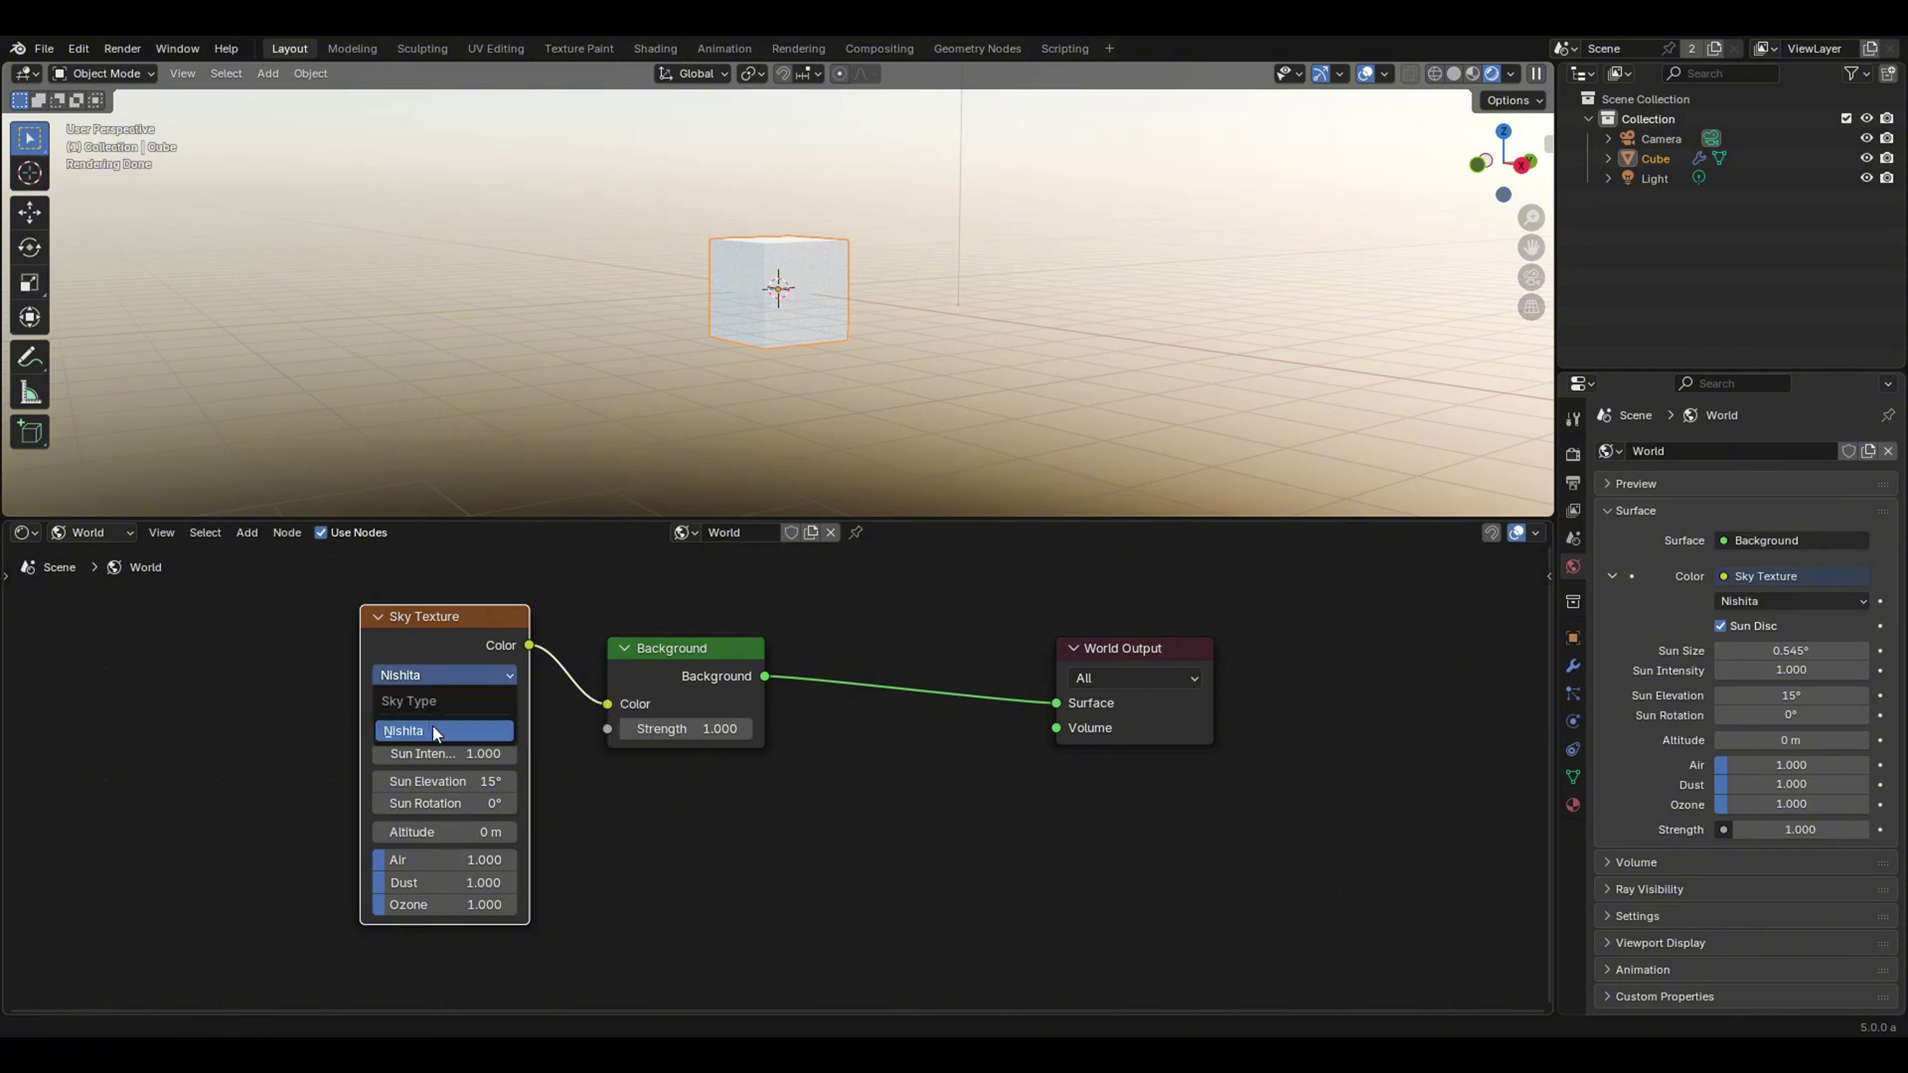
left_click_drag(463, 633, 436, 600)
left_click_drag(732, 646, 776, 657)
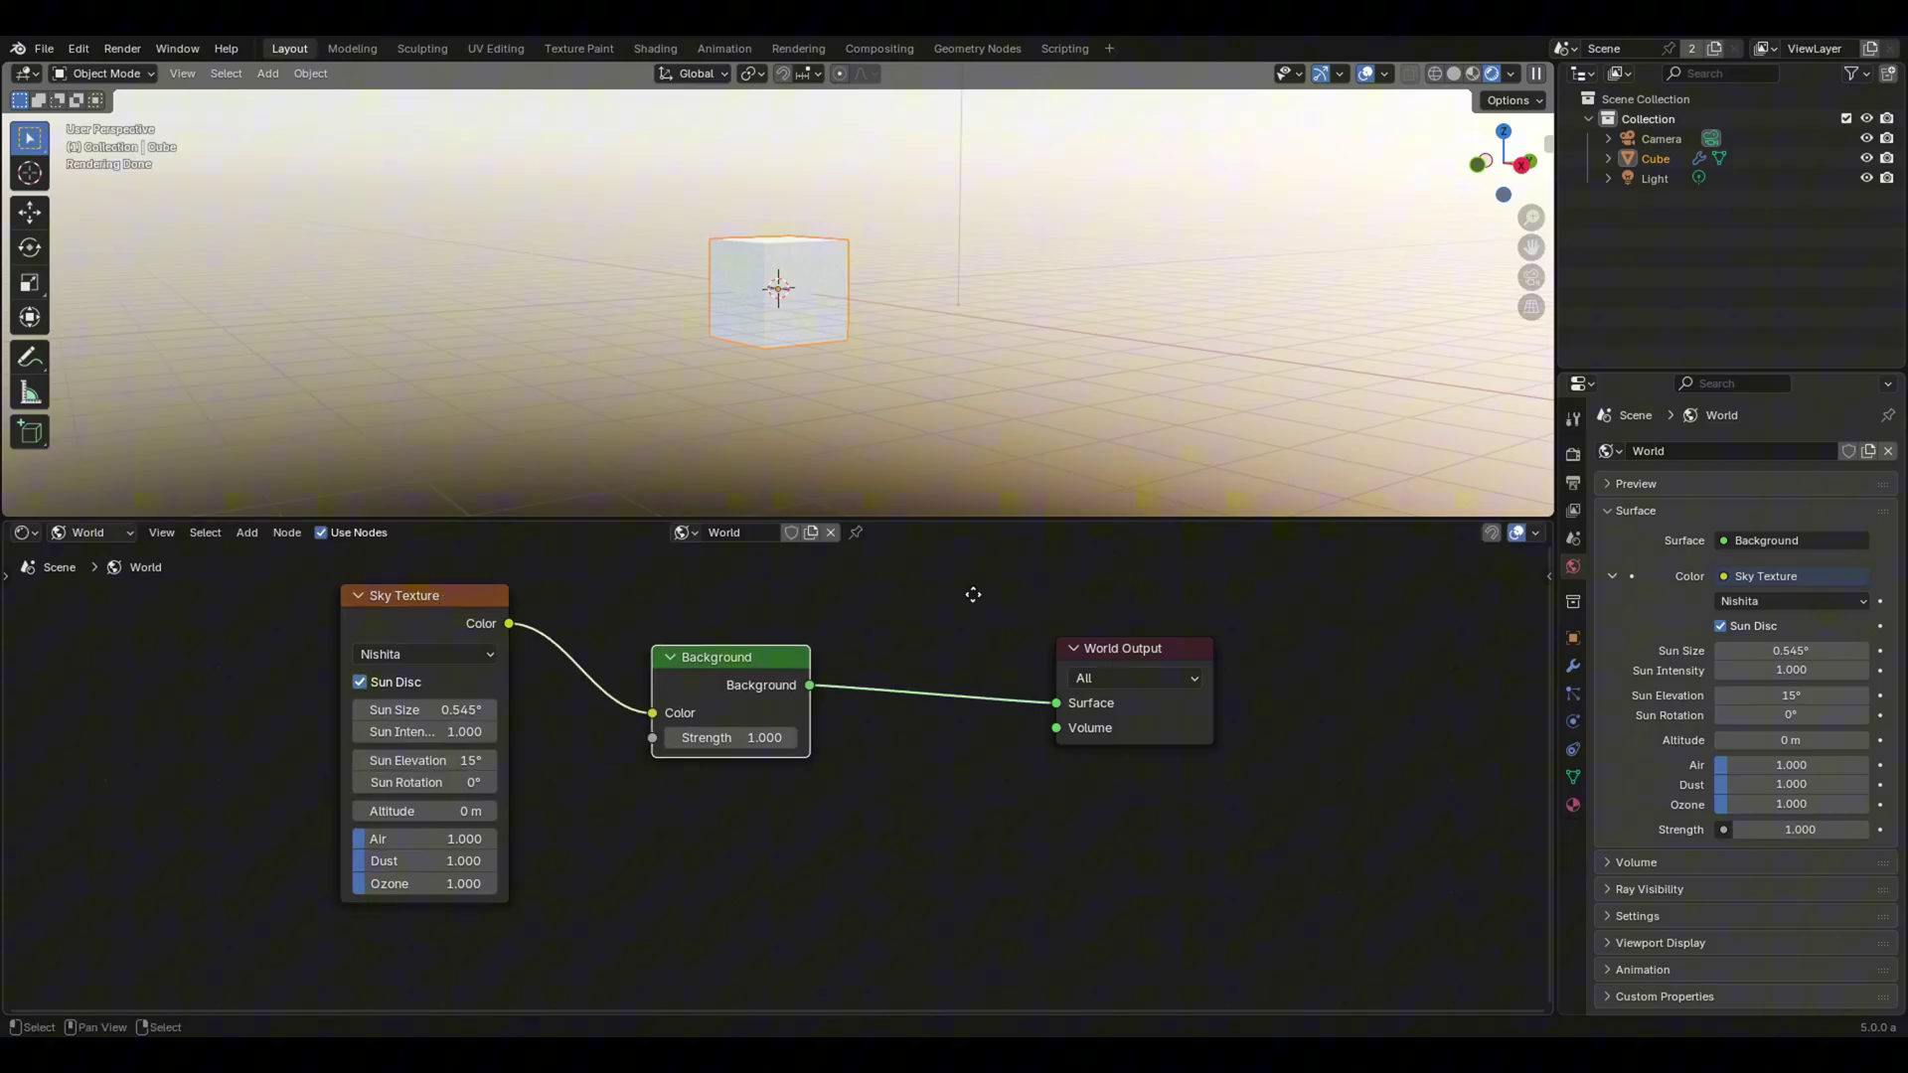
left_click_drag(1133, 648, 998, 595)
left_click_drag(741, 669, 736, 663)
left_click_drag(473, 605, 469, 603)
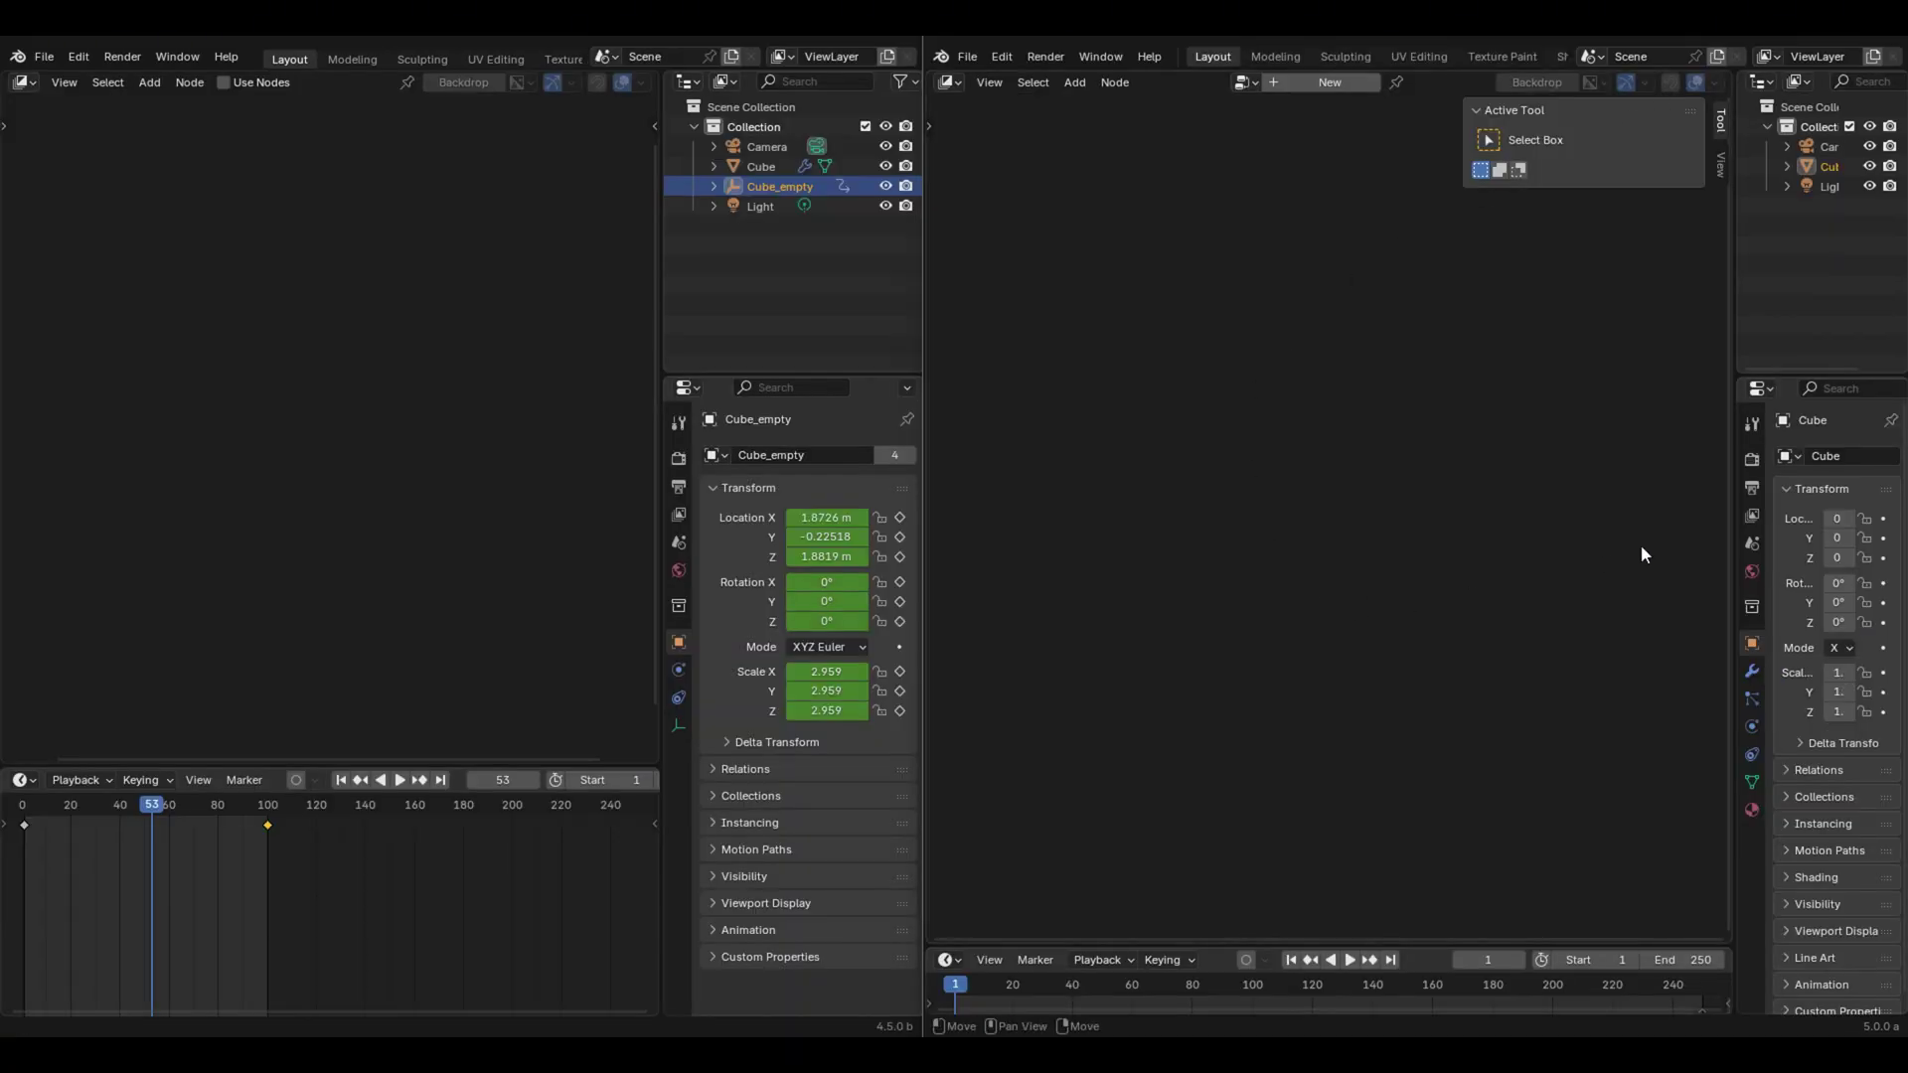
Make the 5.0 node editor a Compositor with its sidebar hidden, and enable Use Nodes in 4.5.
left_click_drag(1729, 523, 1689, 523)
left_click(952, 85)
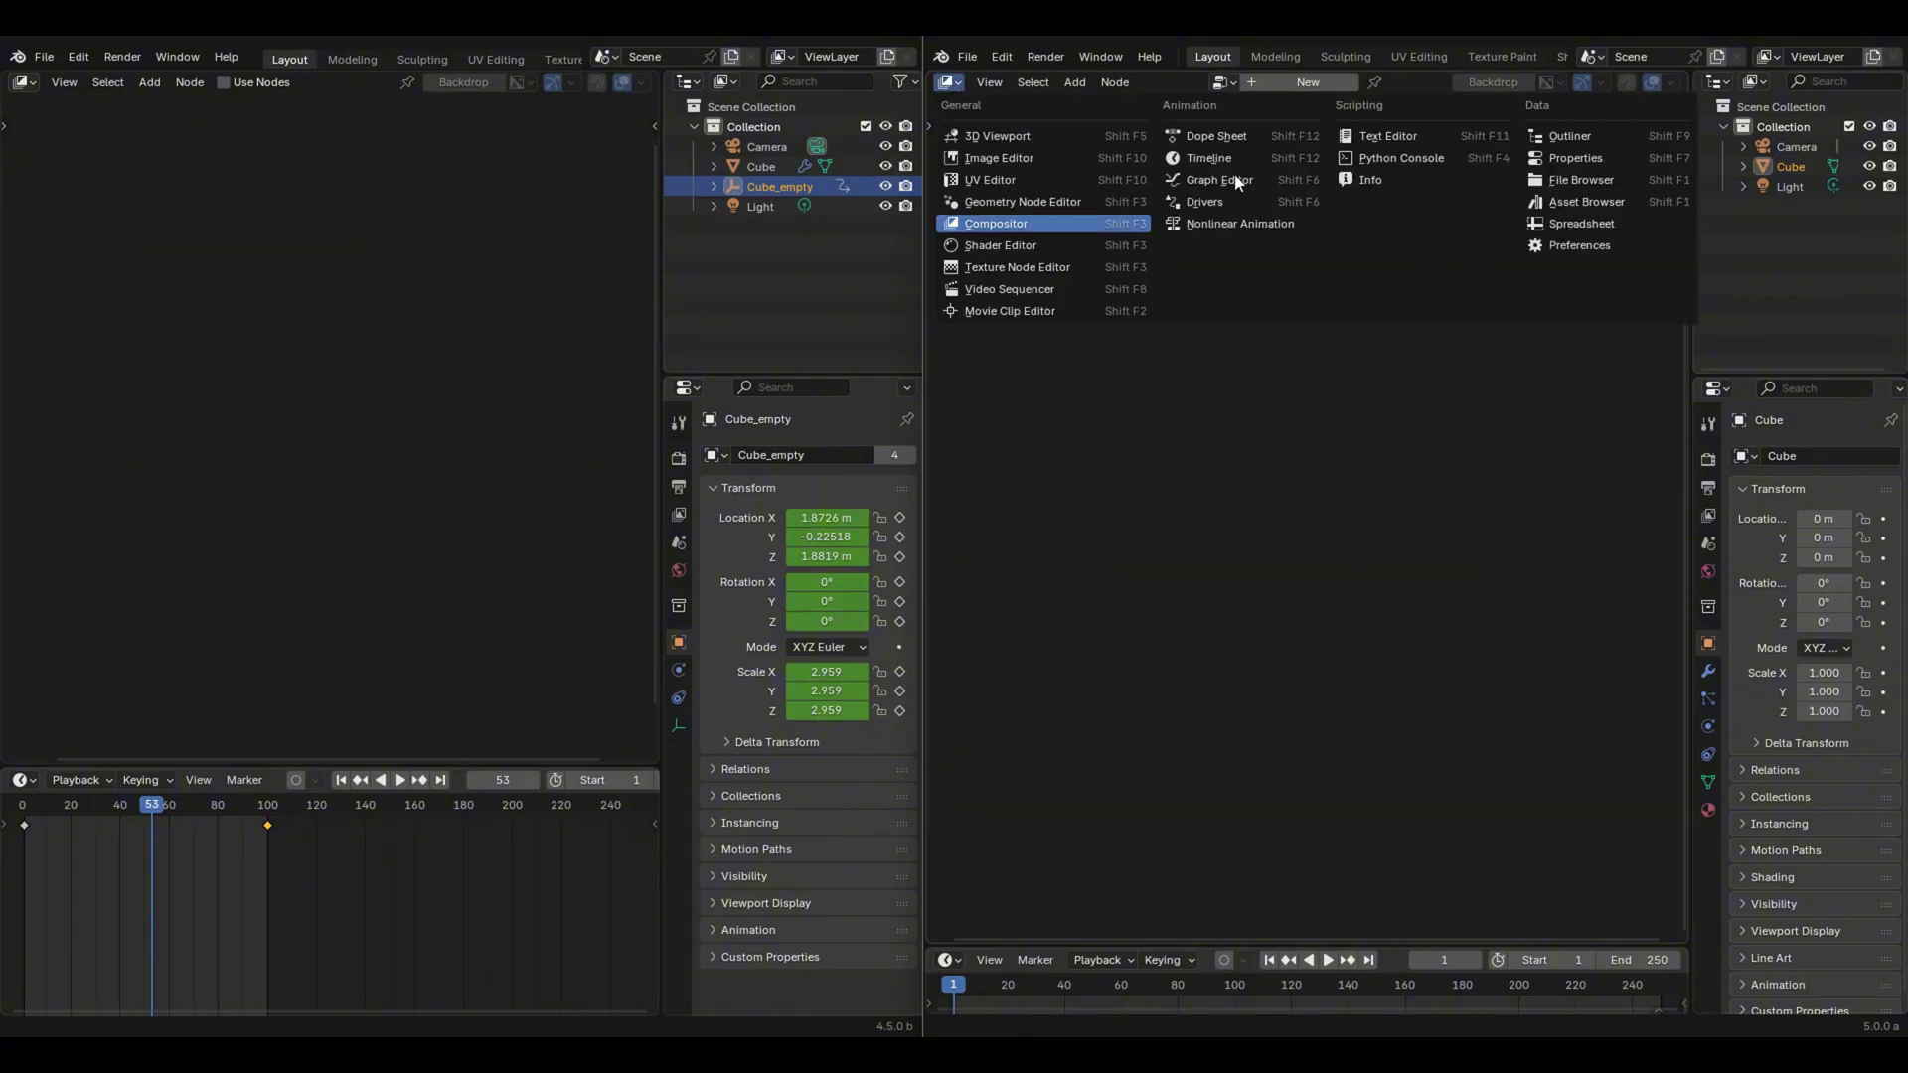
left_click(1014, 226)
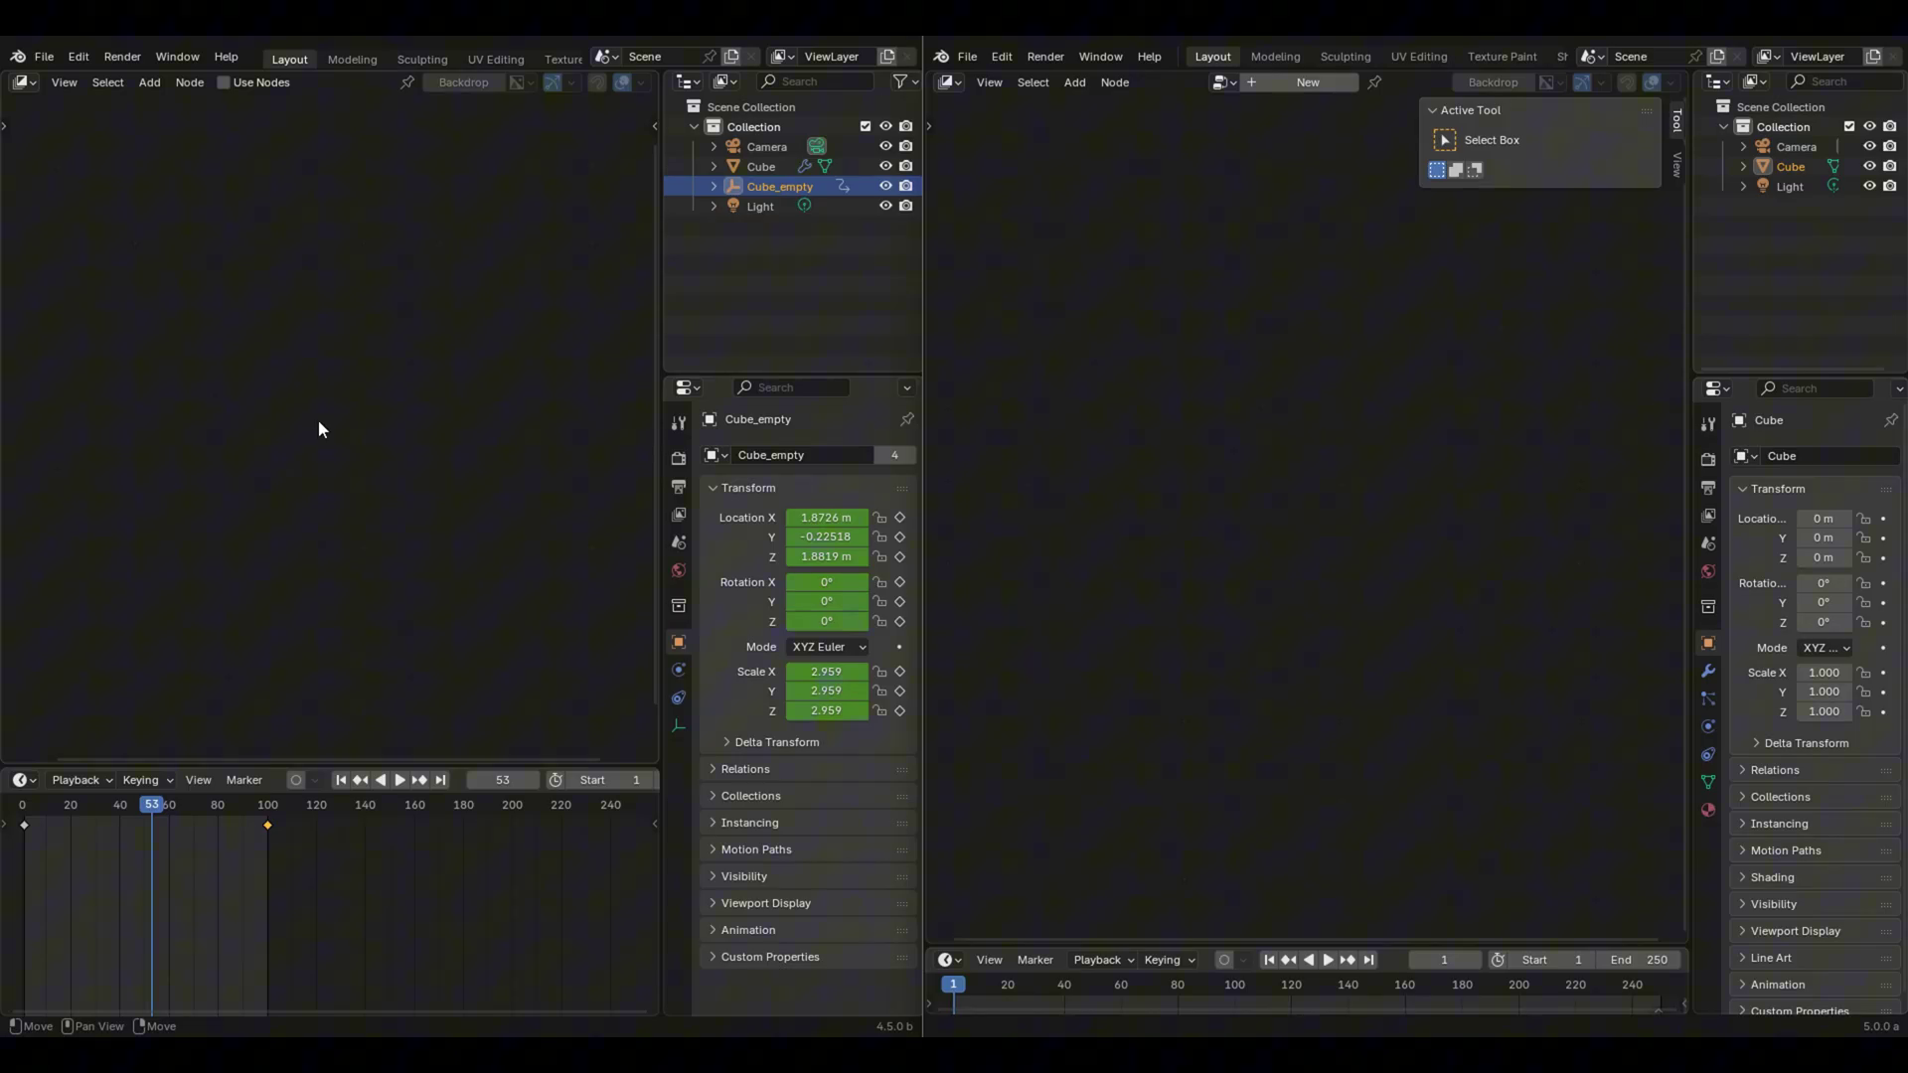
key("n")
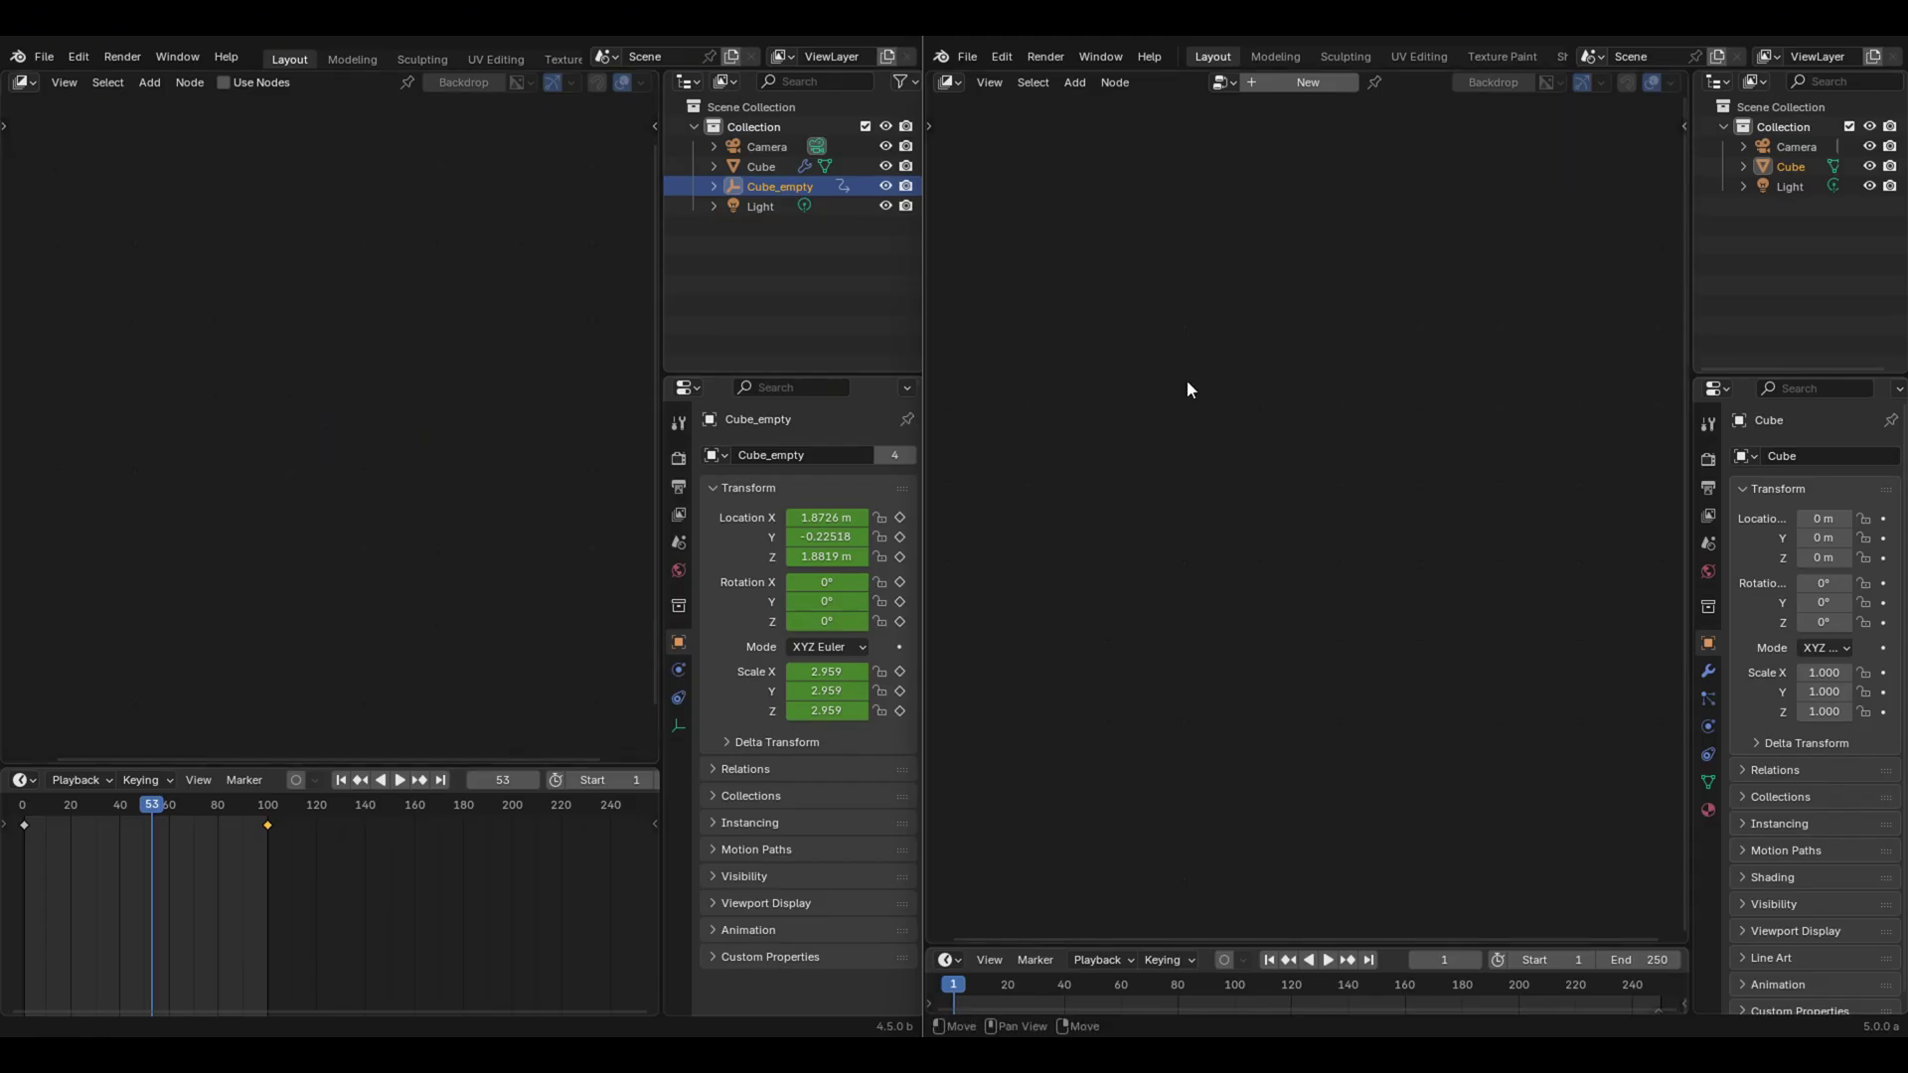
left_click(224, 82)
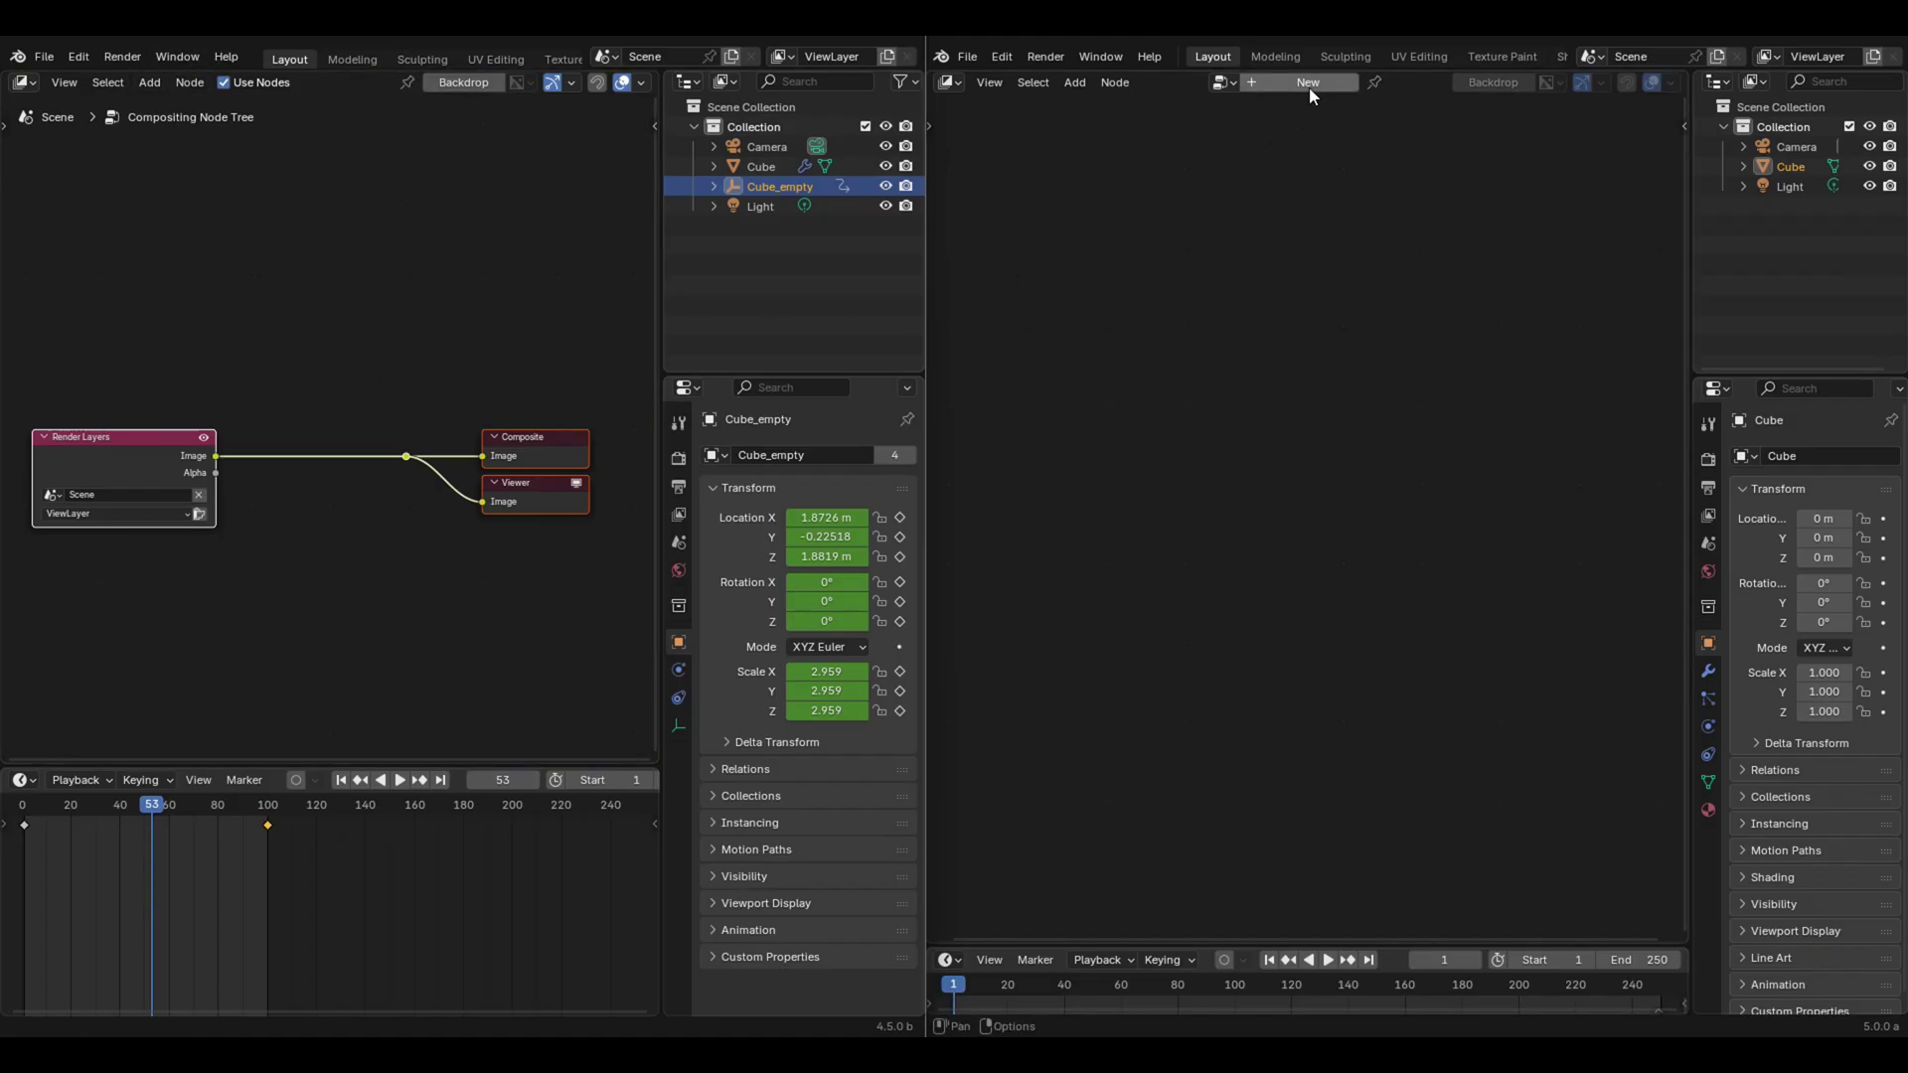
Enlarge the timeline into a Geometry Node editor with a new node tree on the Cube.
left_click_drag(1250, 940, 1092, 497)
left_click(954, 520)
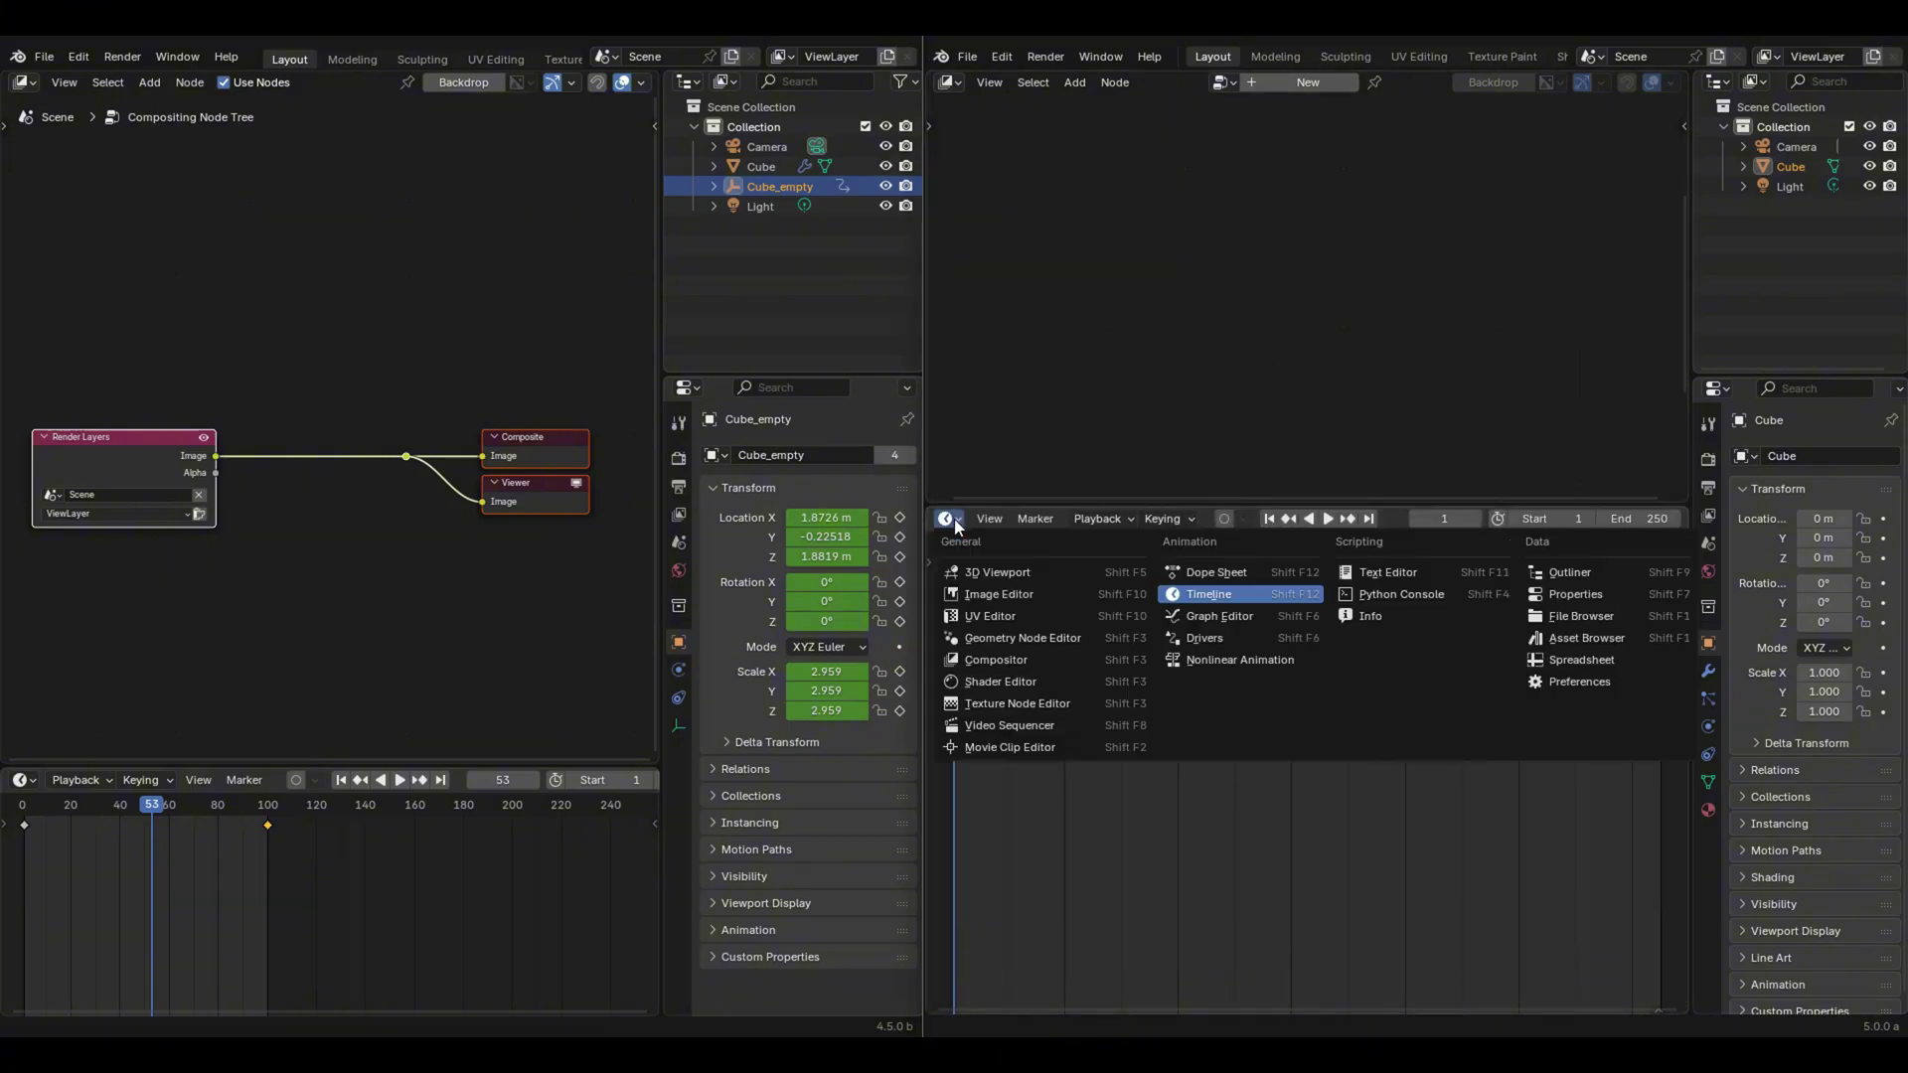
left_click(997, 656)
left_click(1349, 520)
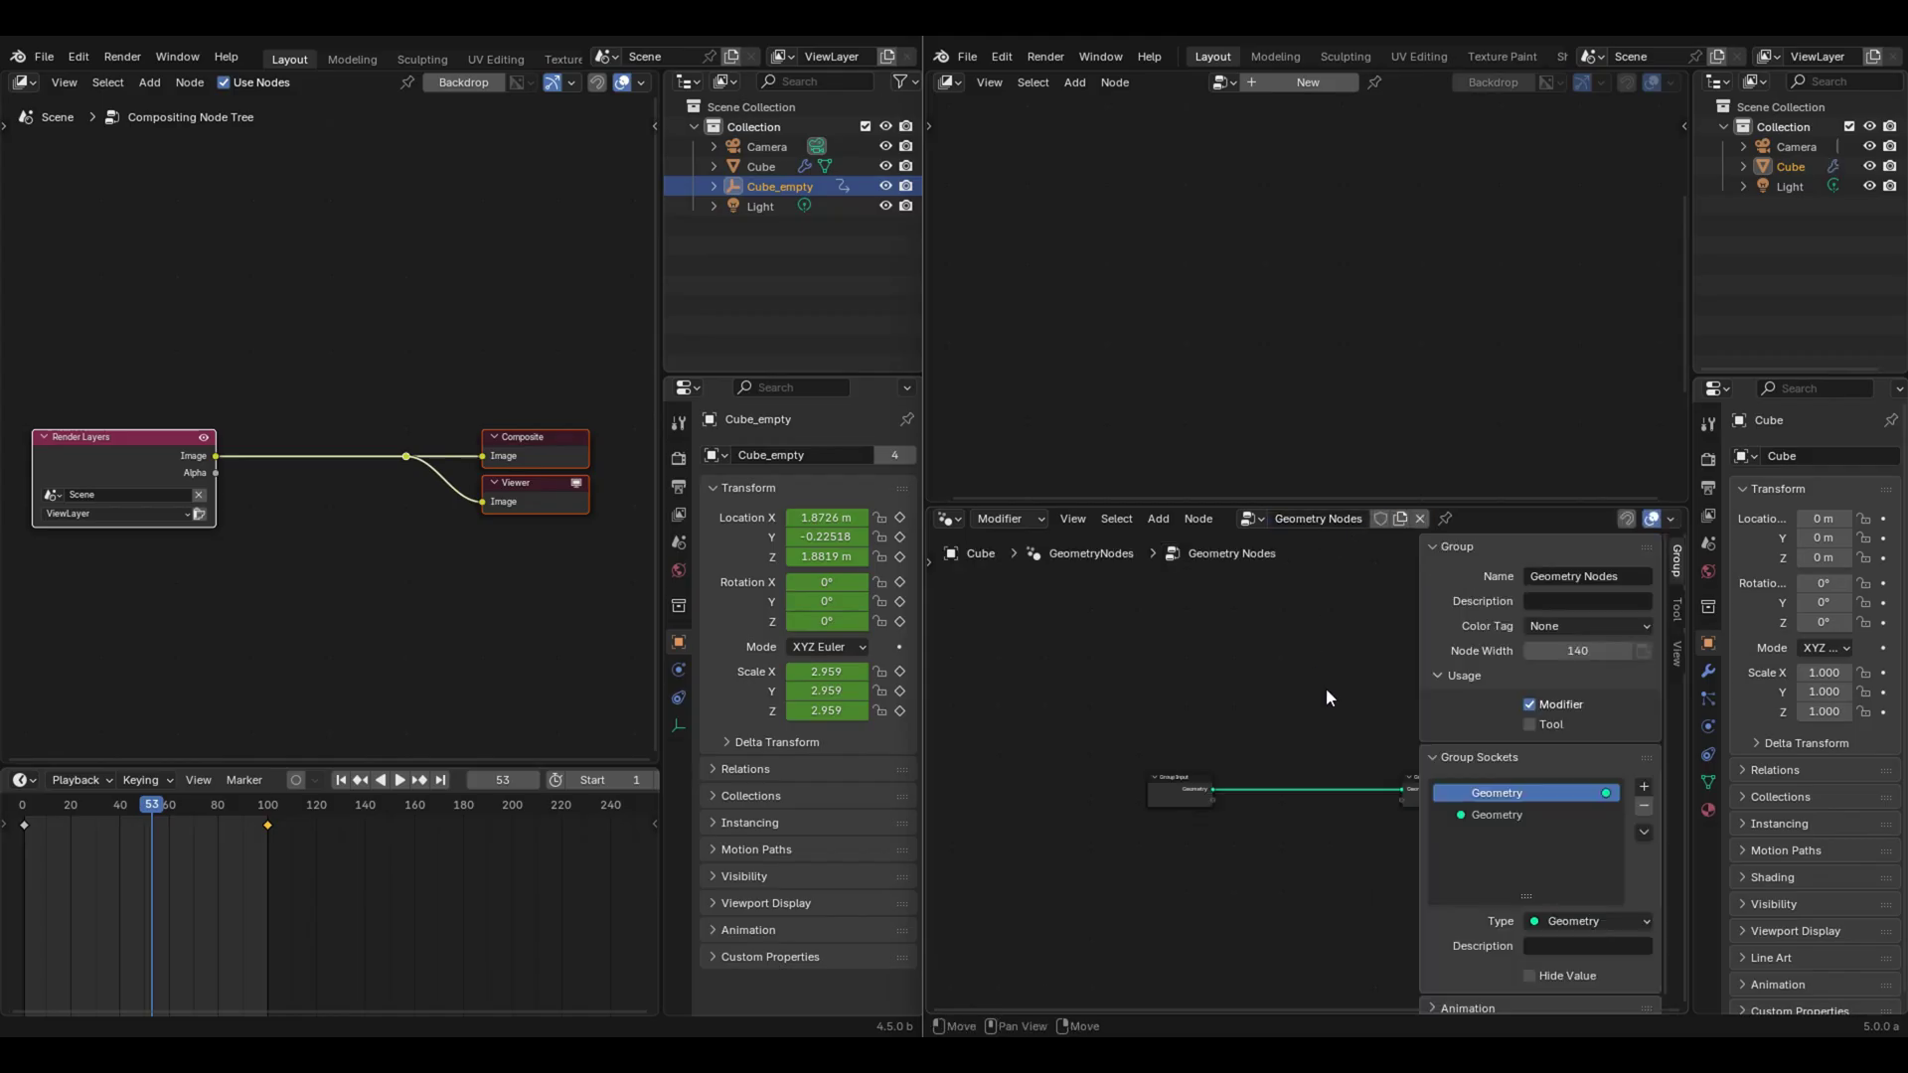
key("n")
key("Home")
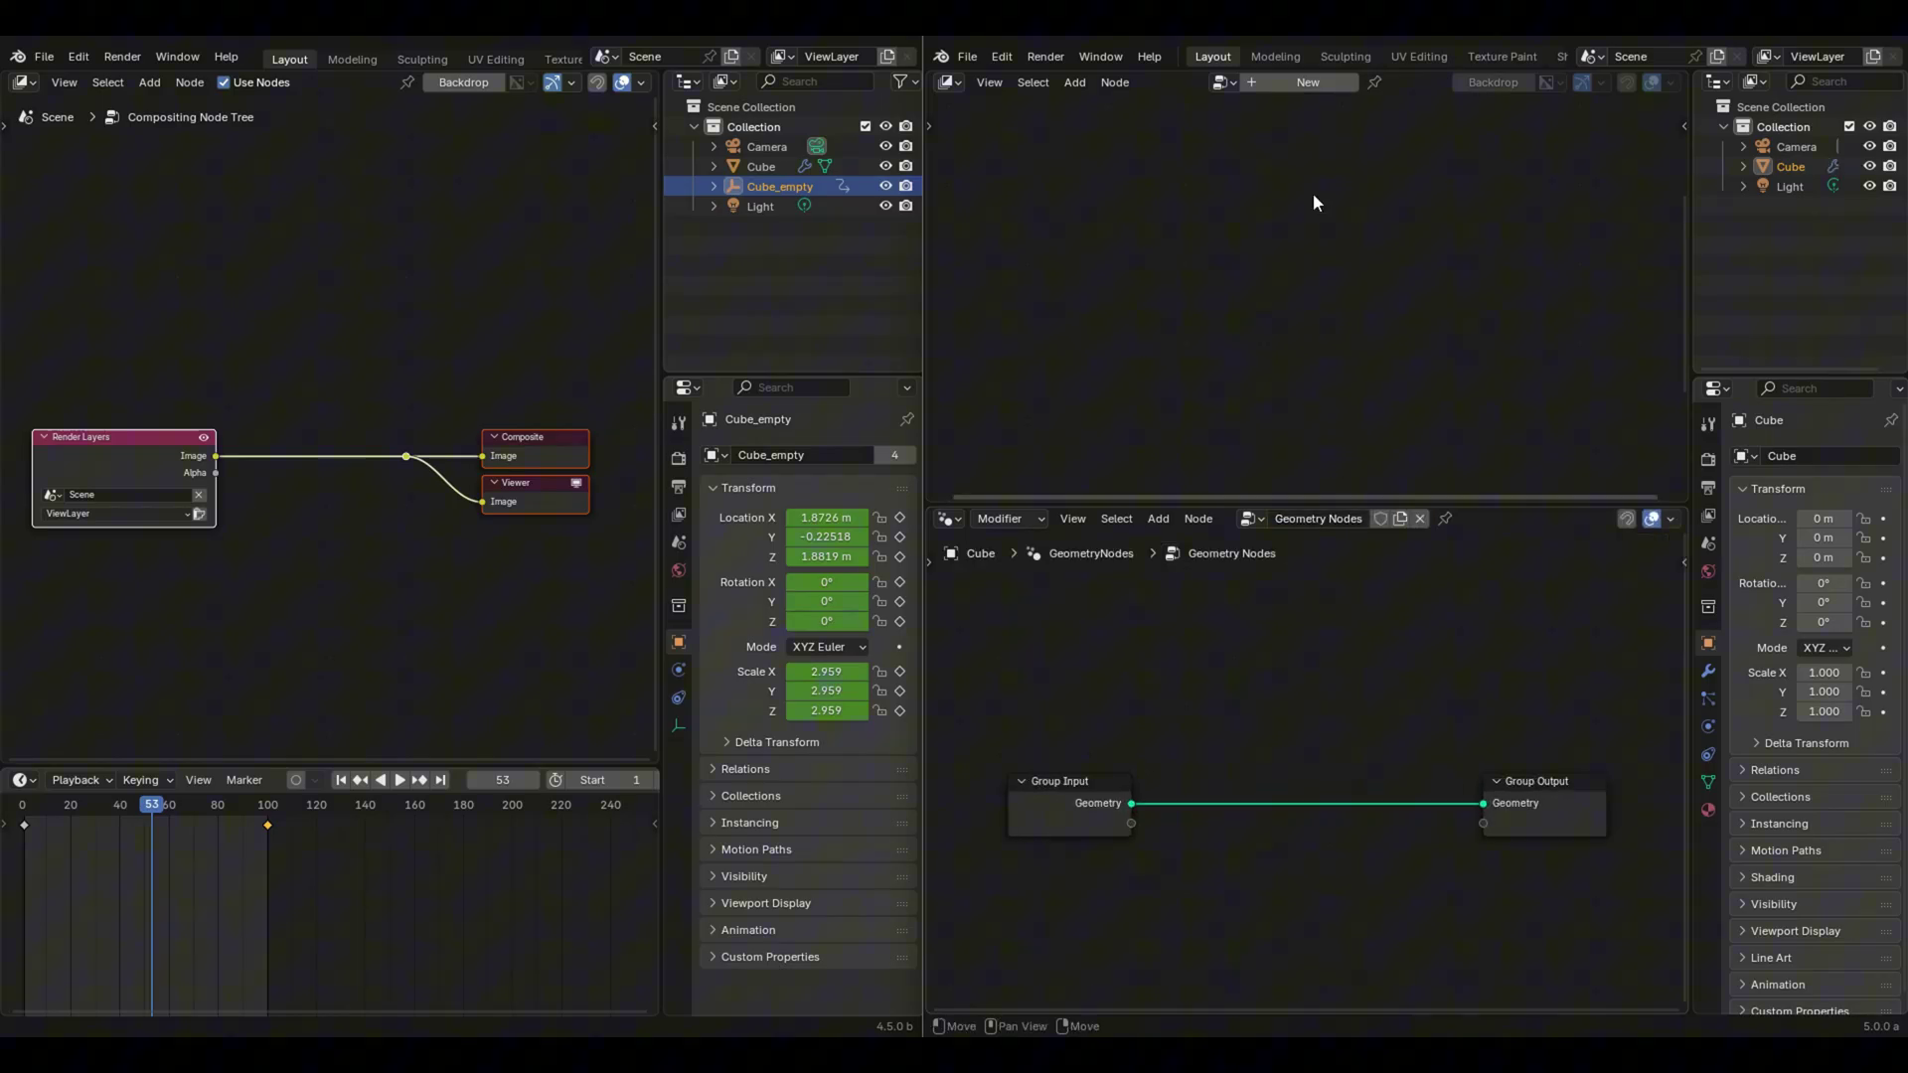
Create the 5.0 compositor node tree, enlarge its area, and nudge the Render Layers node.
left_click(1305, 83)
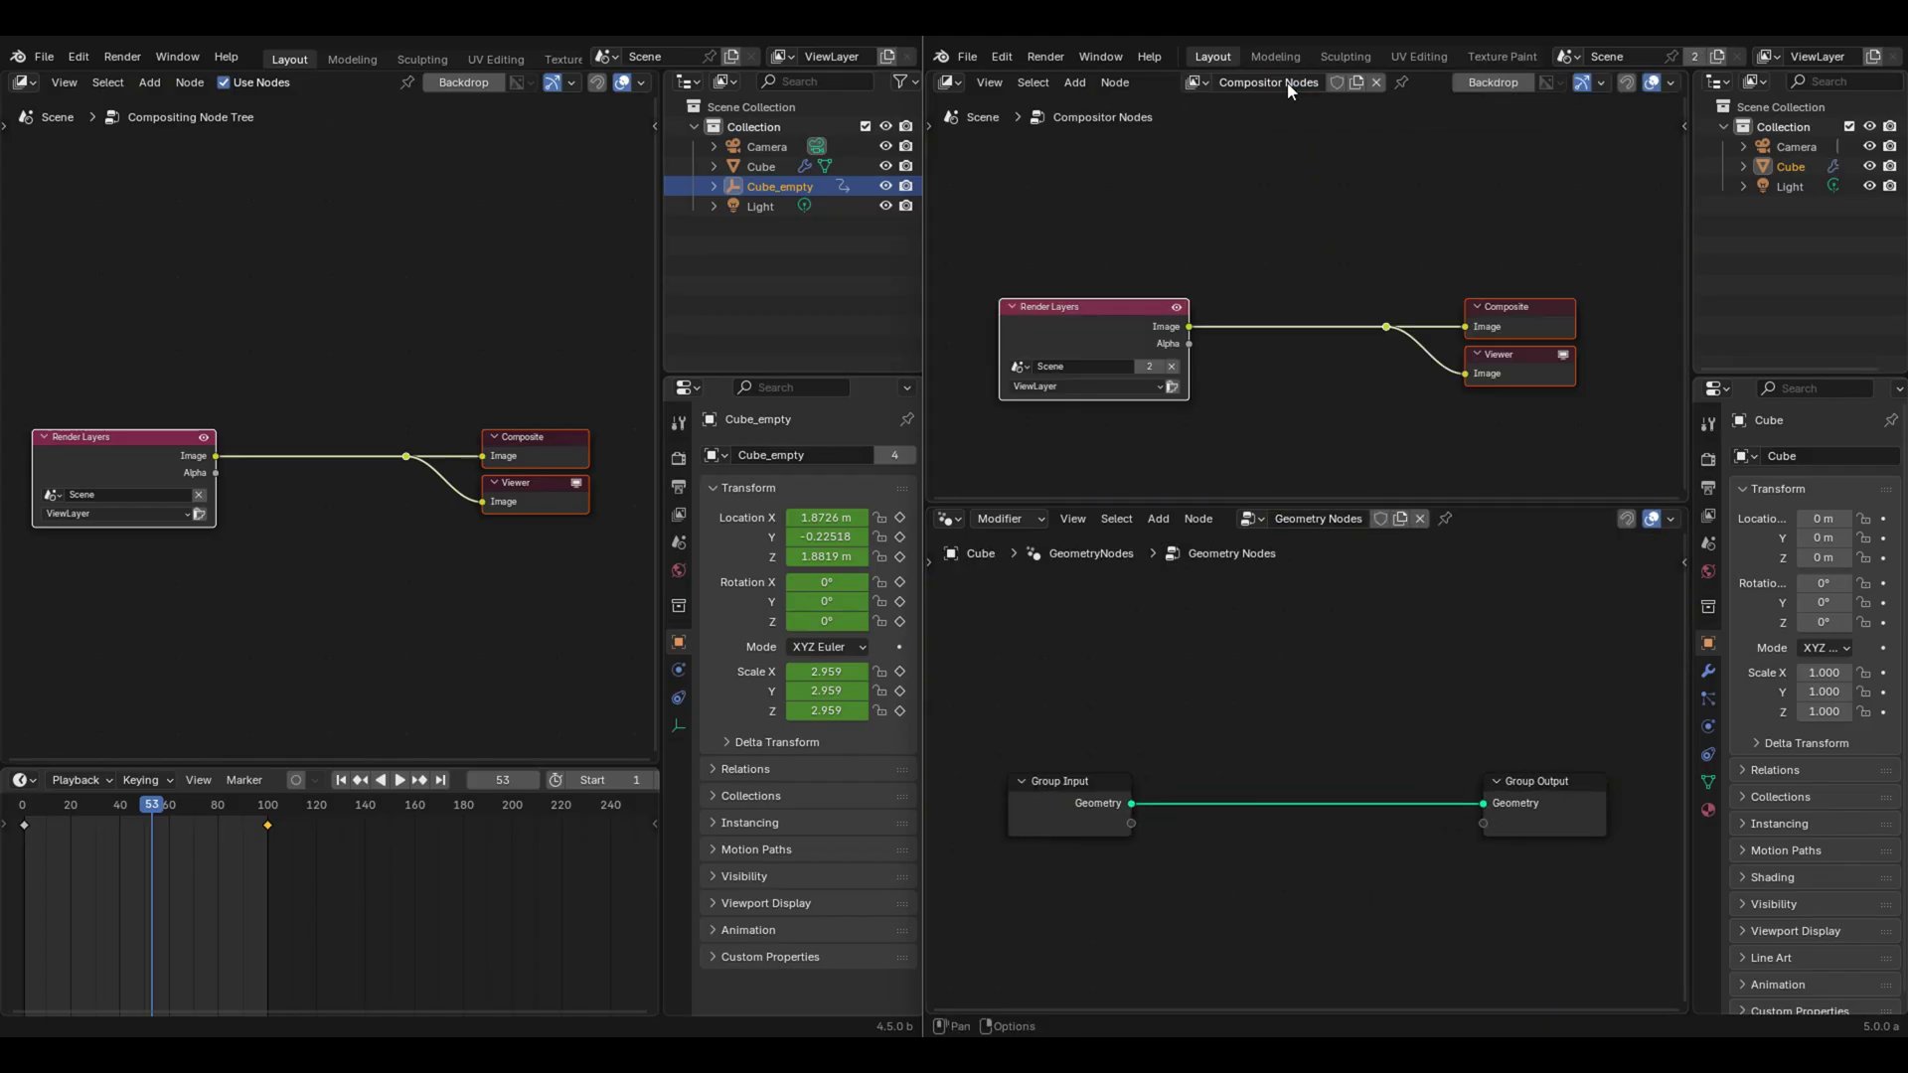
key("Home")
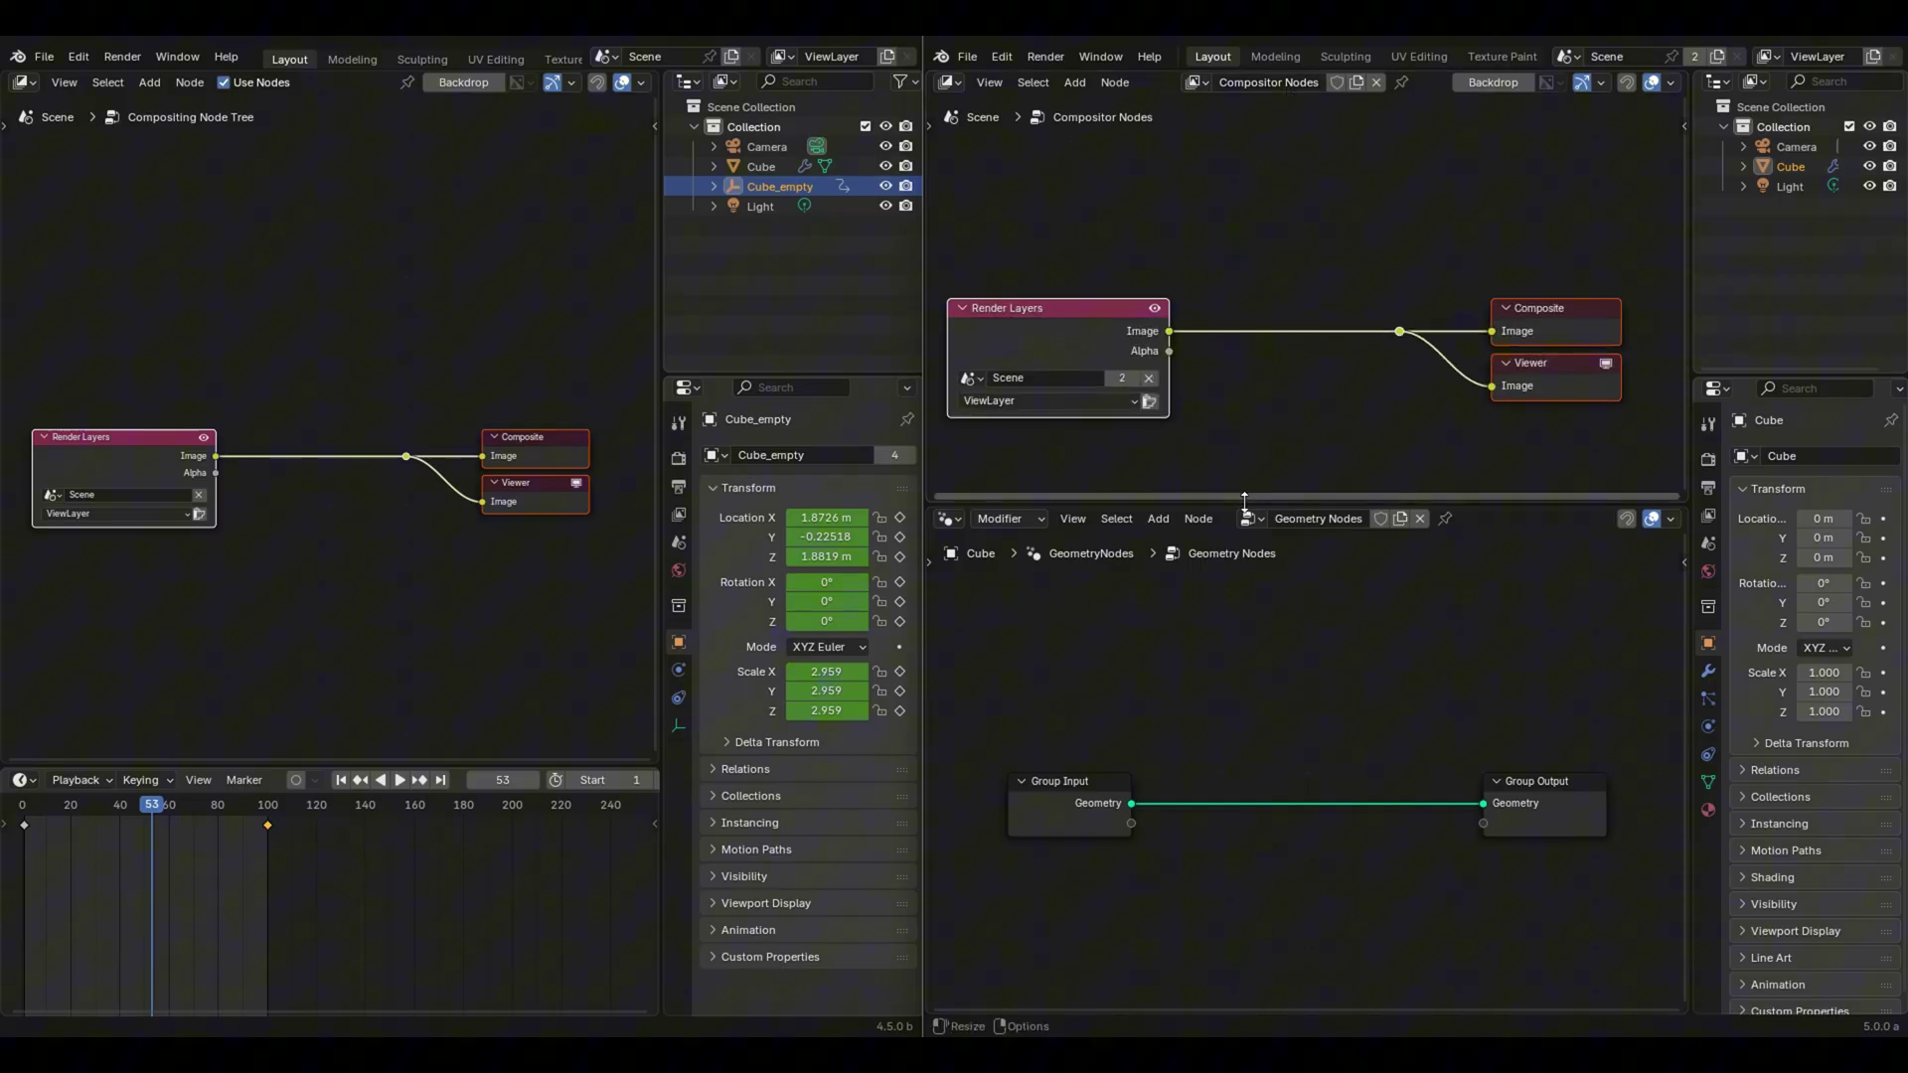
left_click_drag(1254, 504, 1257, 621)
left_click(1197, 81)
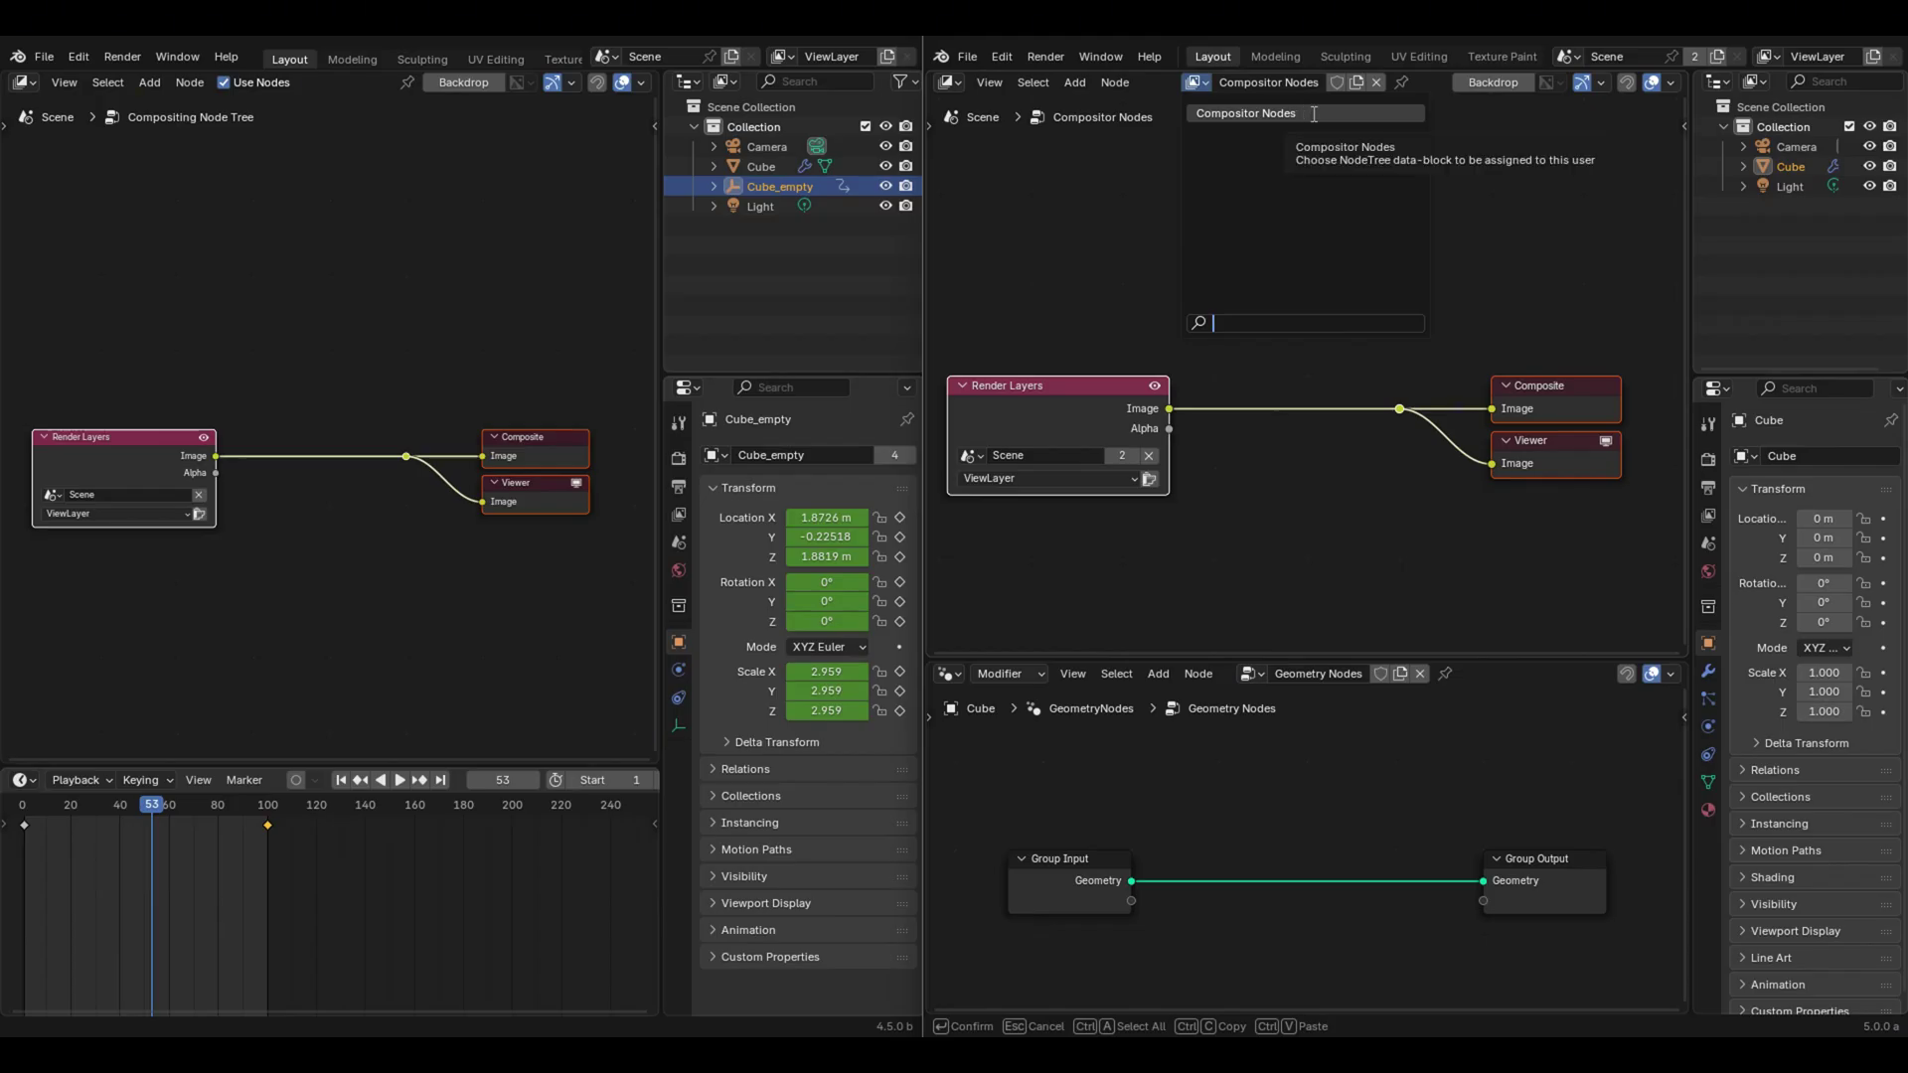
left_click(1099, 201)
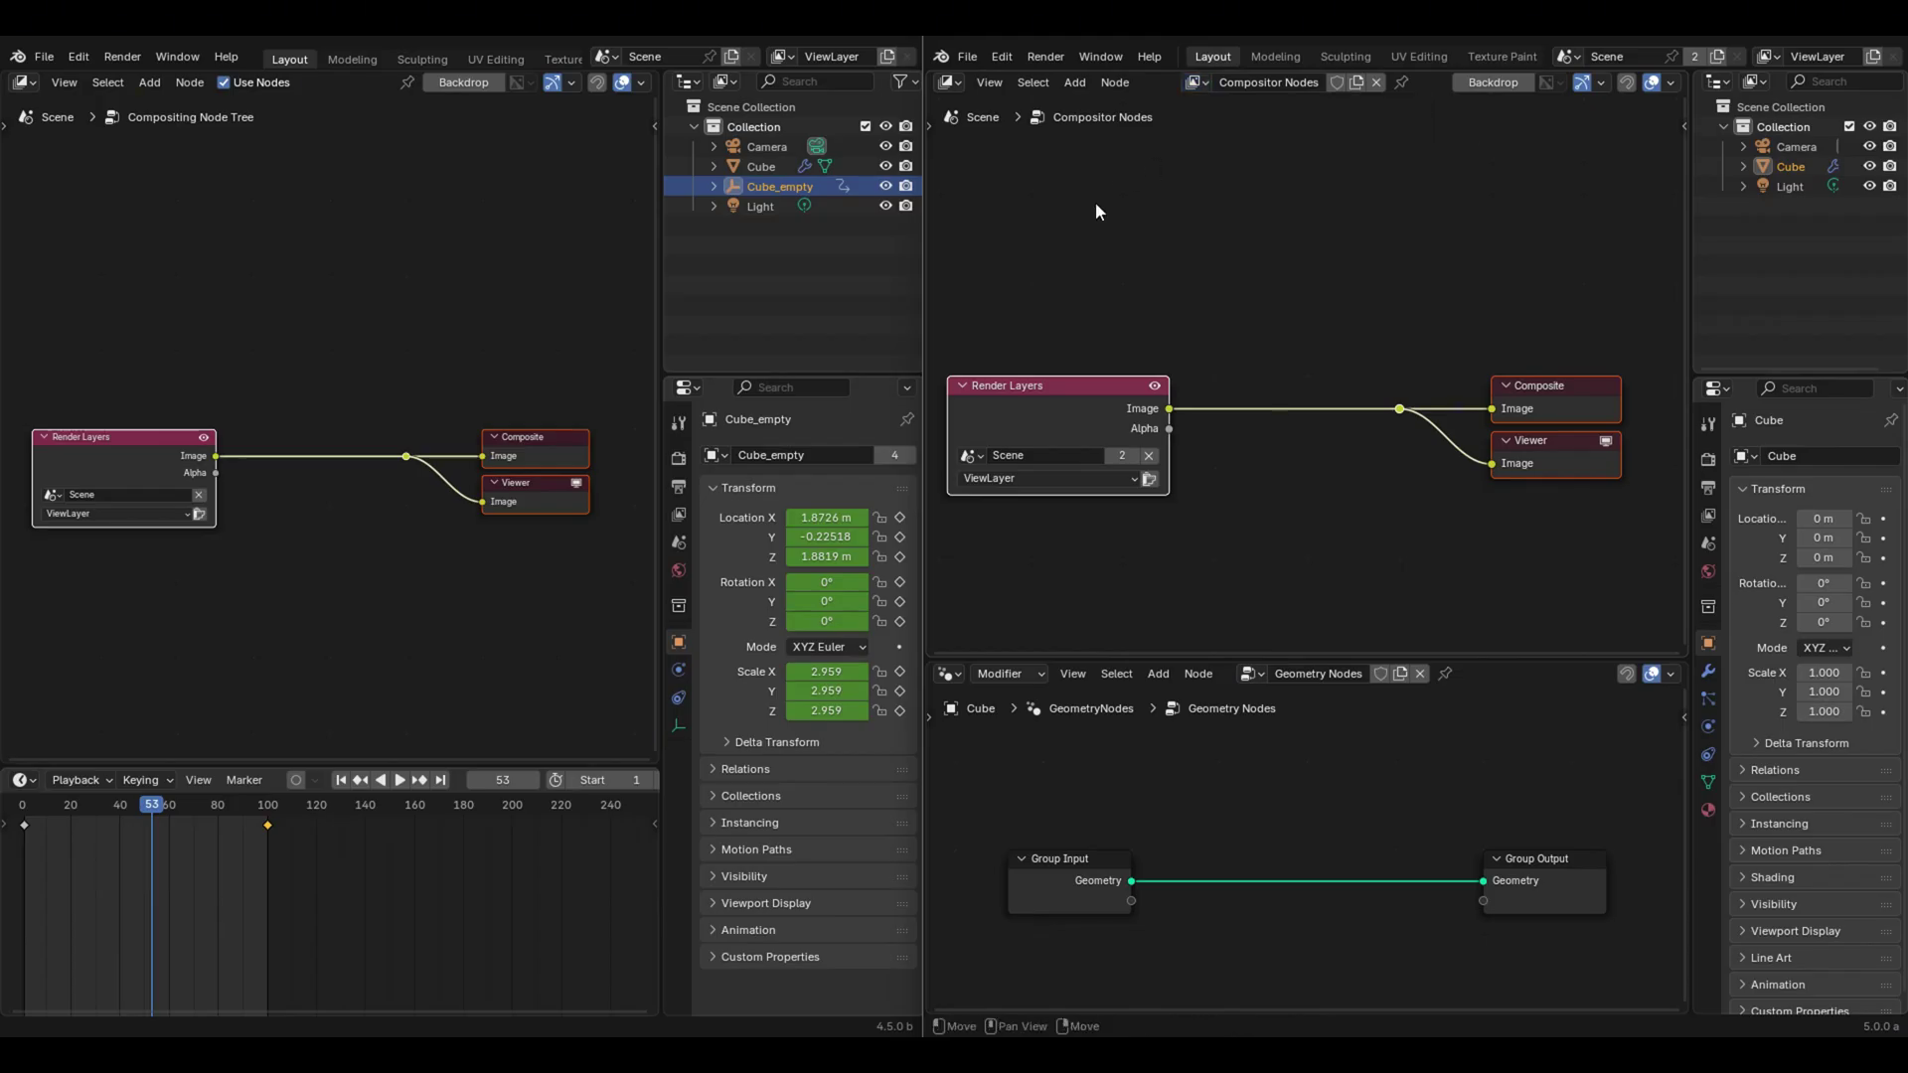
mouse_move(1041, 391)
left_mouse_down()
mouse_move(1107, 348)
mouse_move(1053, 392)
left_mouse_up()
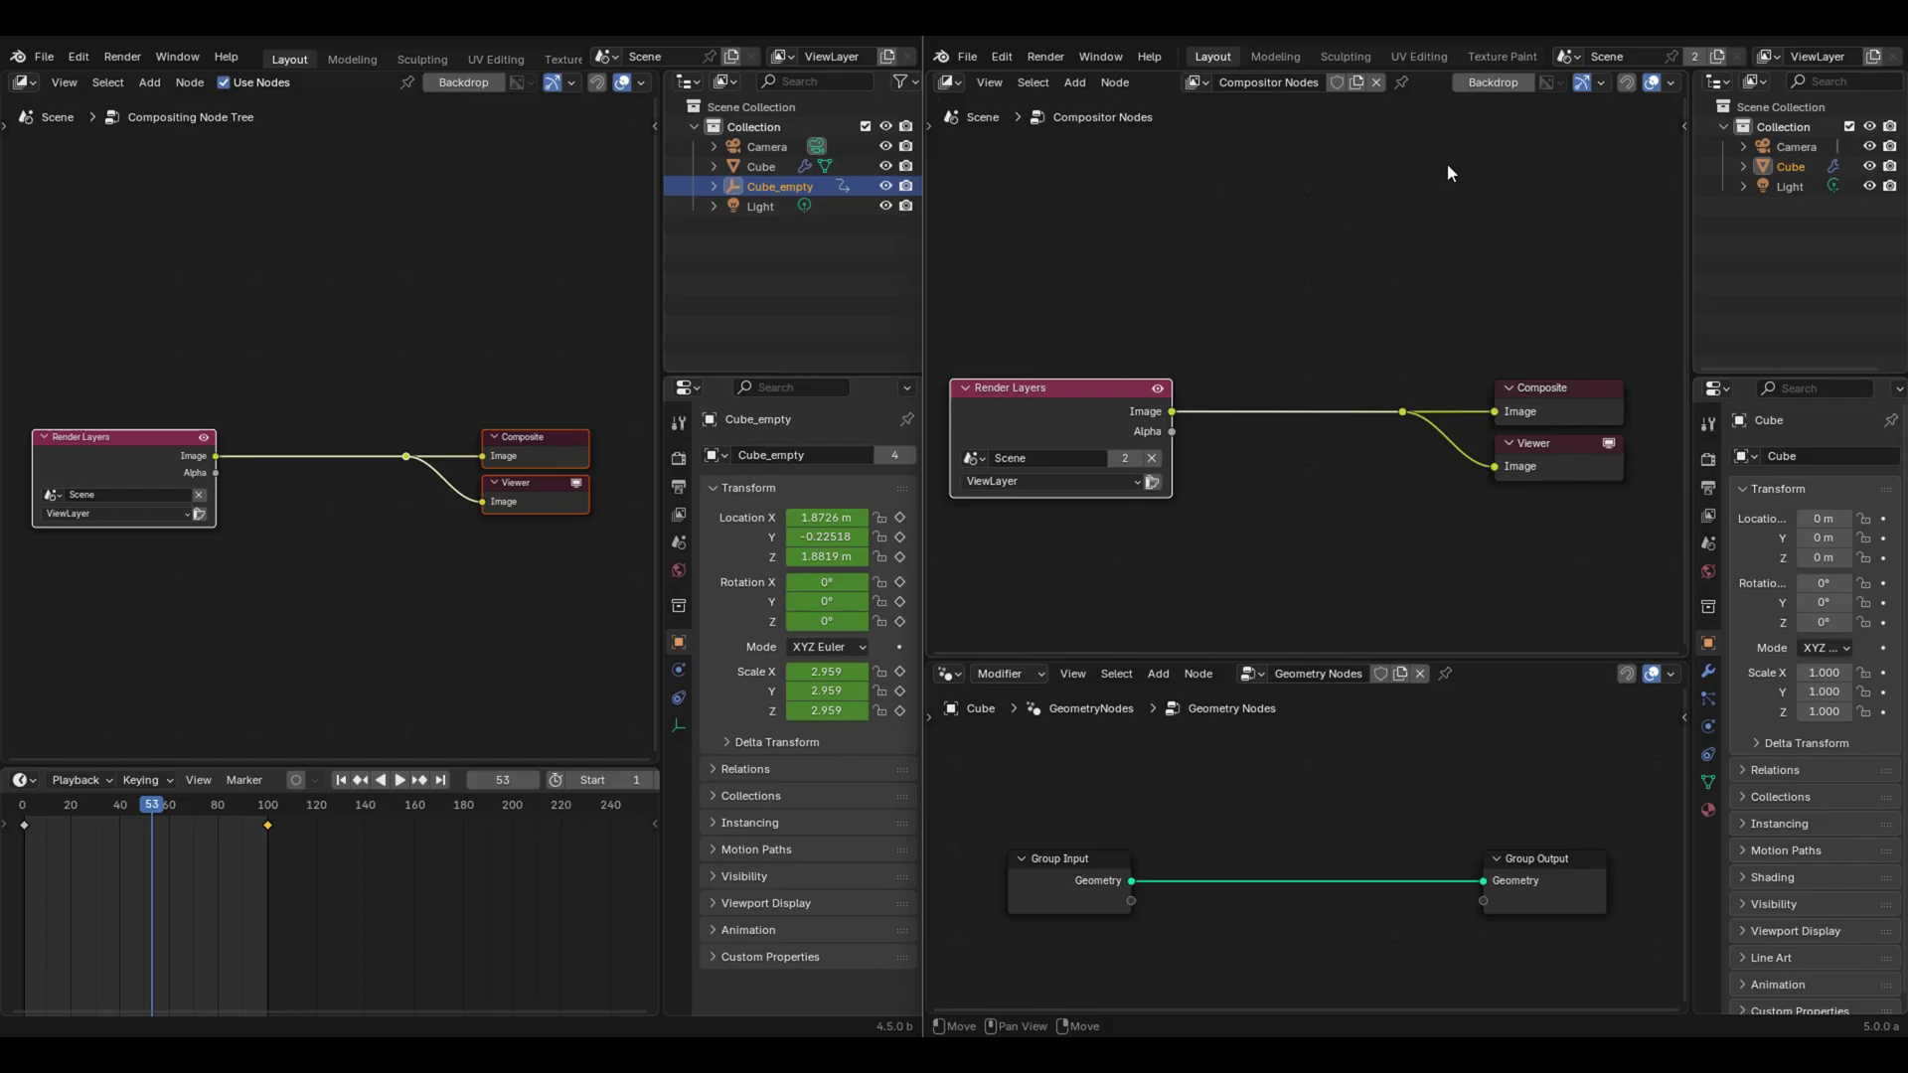
Duplicate the compositor tree as Compositor Nodes.001 and move the Rotate node left.
middle_click_drag(396, 426, 396, 323)
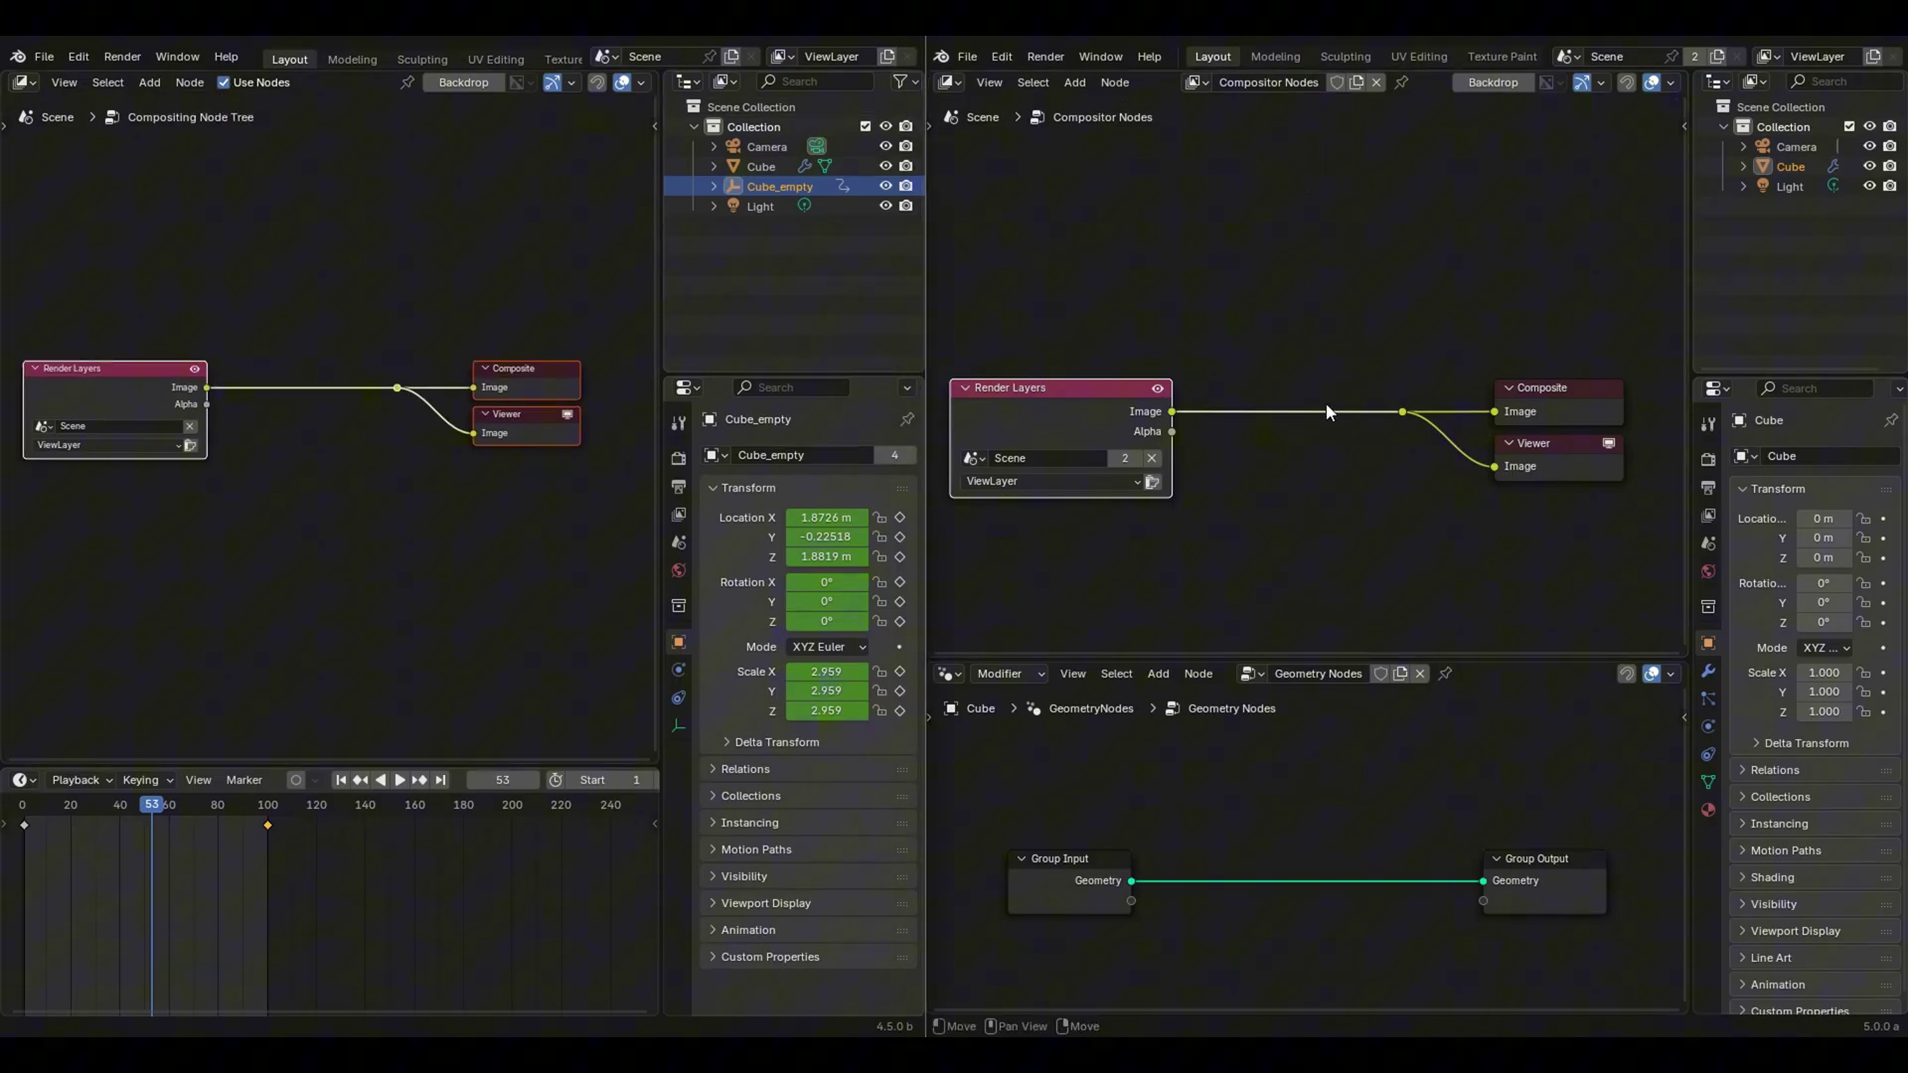
left_click(1356, 81)
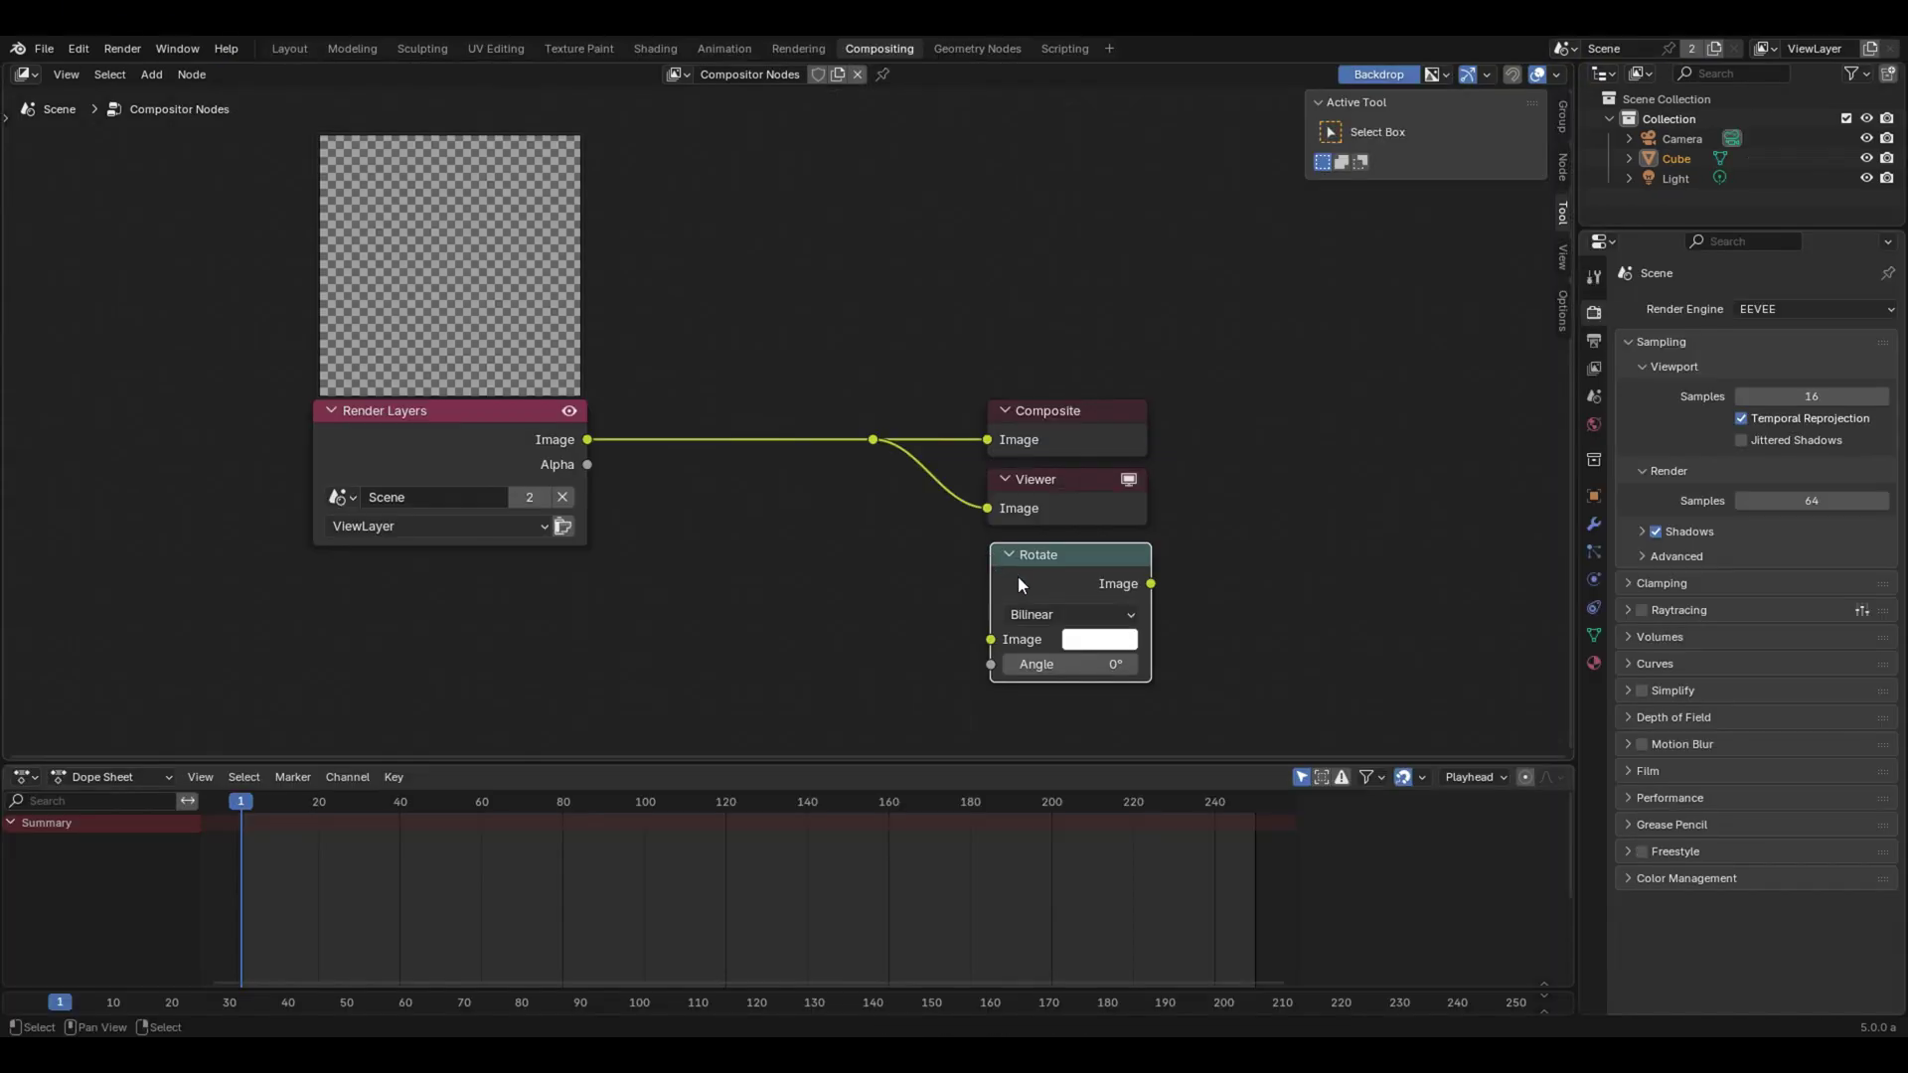
left_click_drag(1018, 586, 721, 581)
middle_click_drag(900, 558, 987, 423)
scroll(987, 423, "up", 3)
left_click_drag(973, 431, 935, 429)
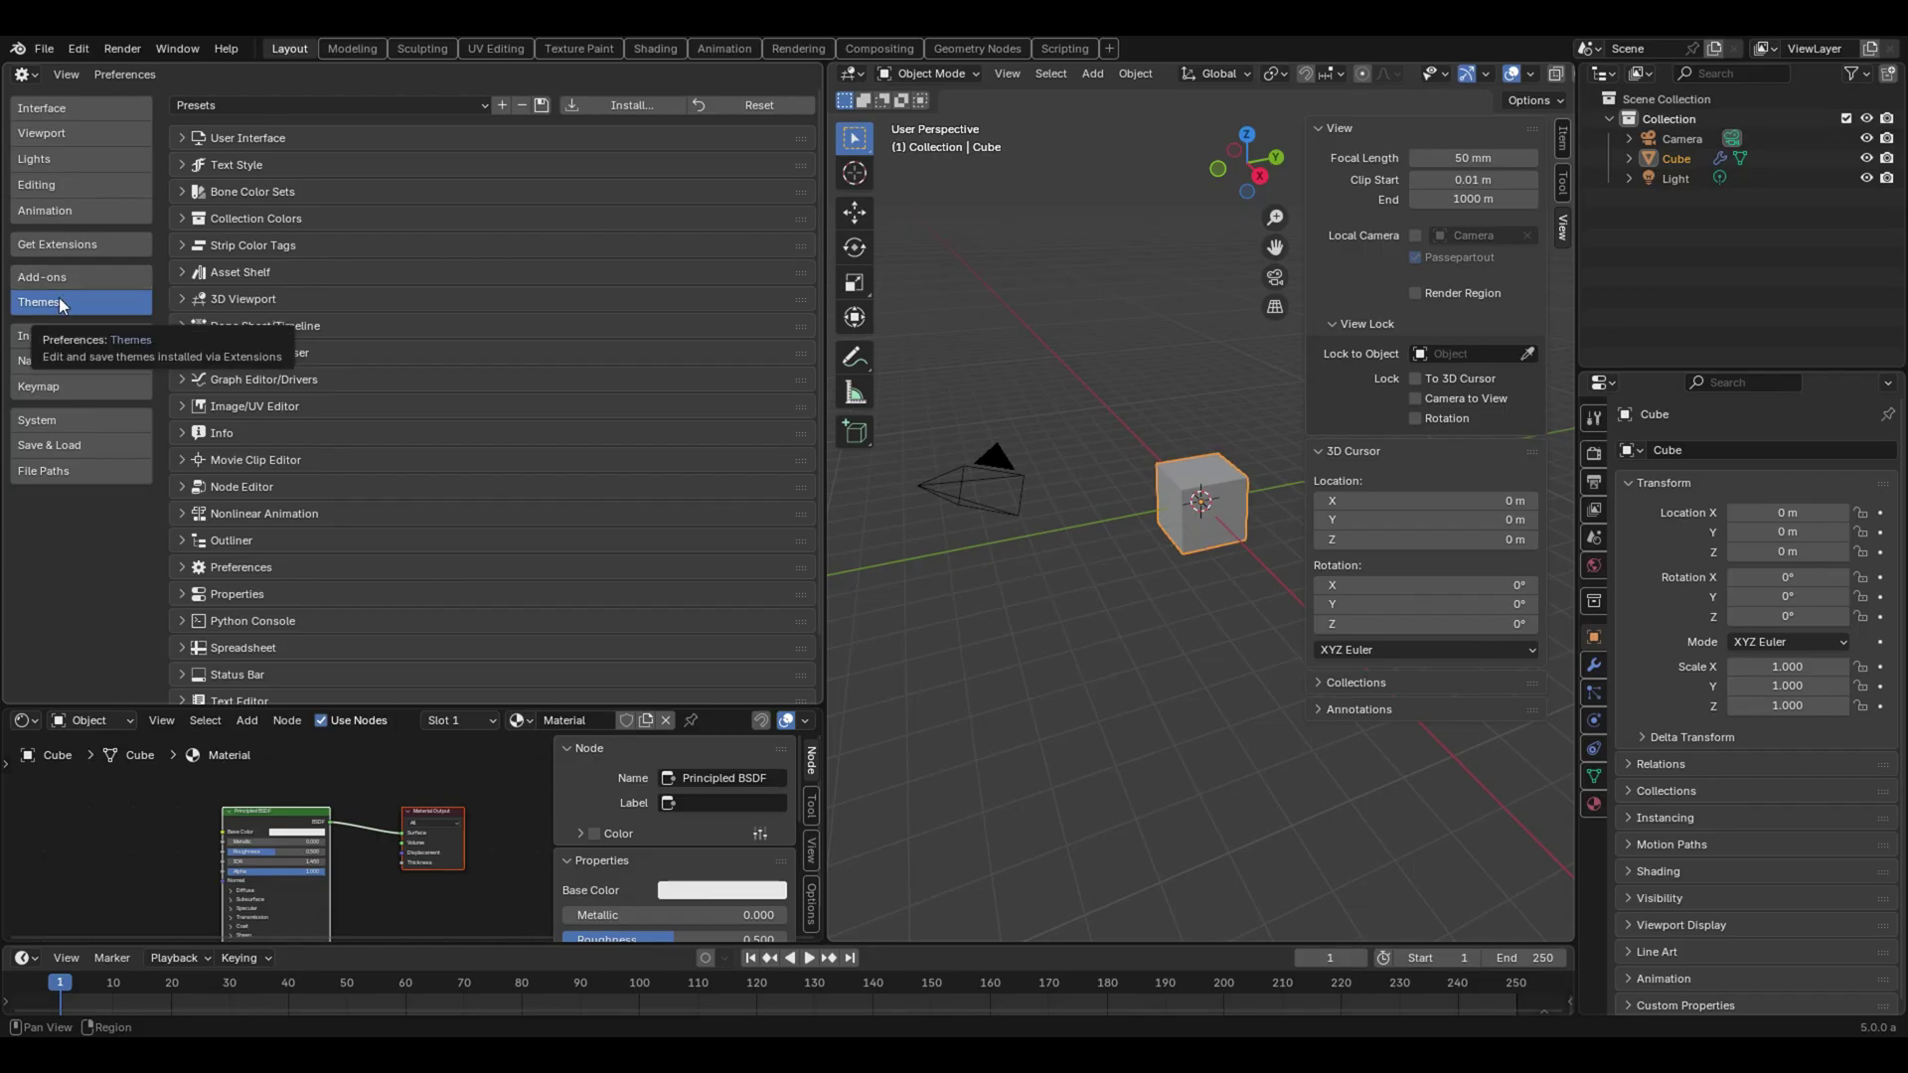
Darken the User Interface Tab outline to nearly black and make the selected-tab outline pale blue.
left_click(185, 141)
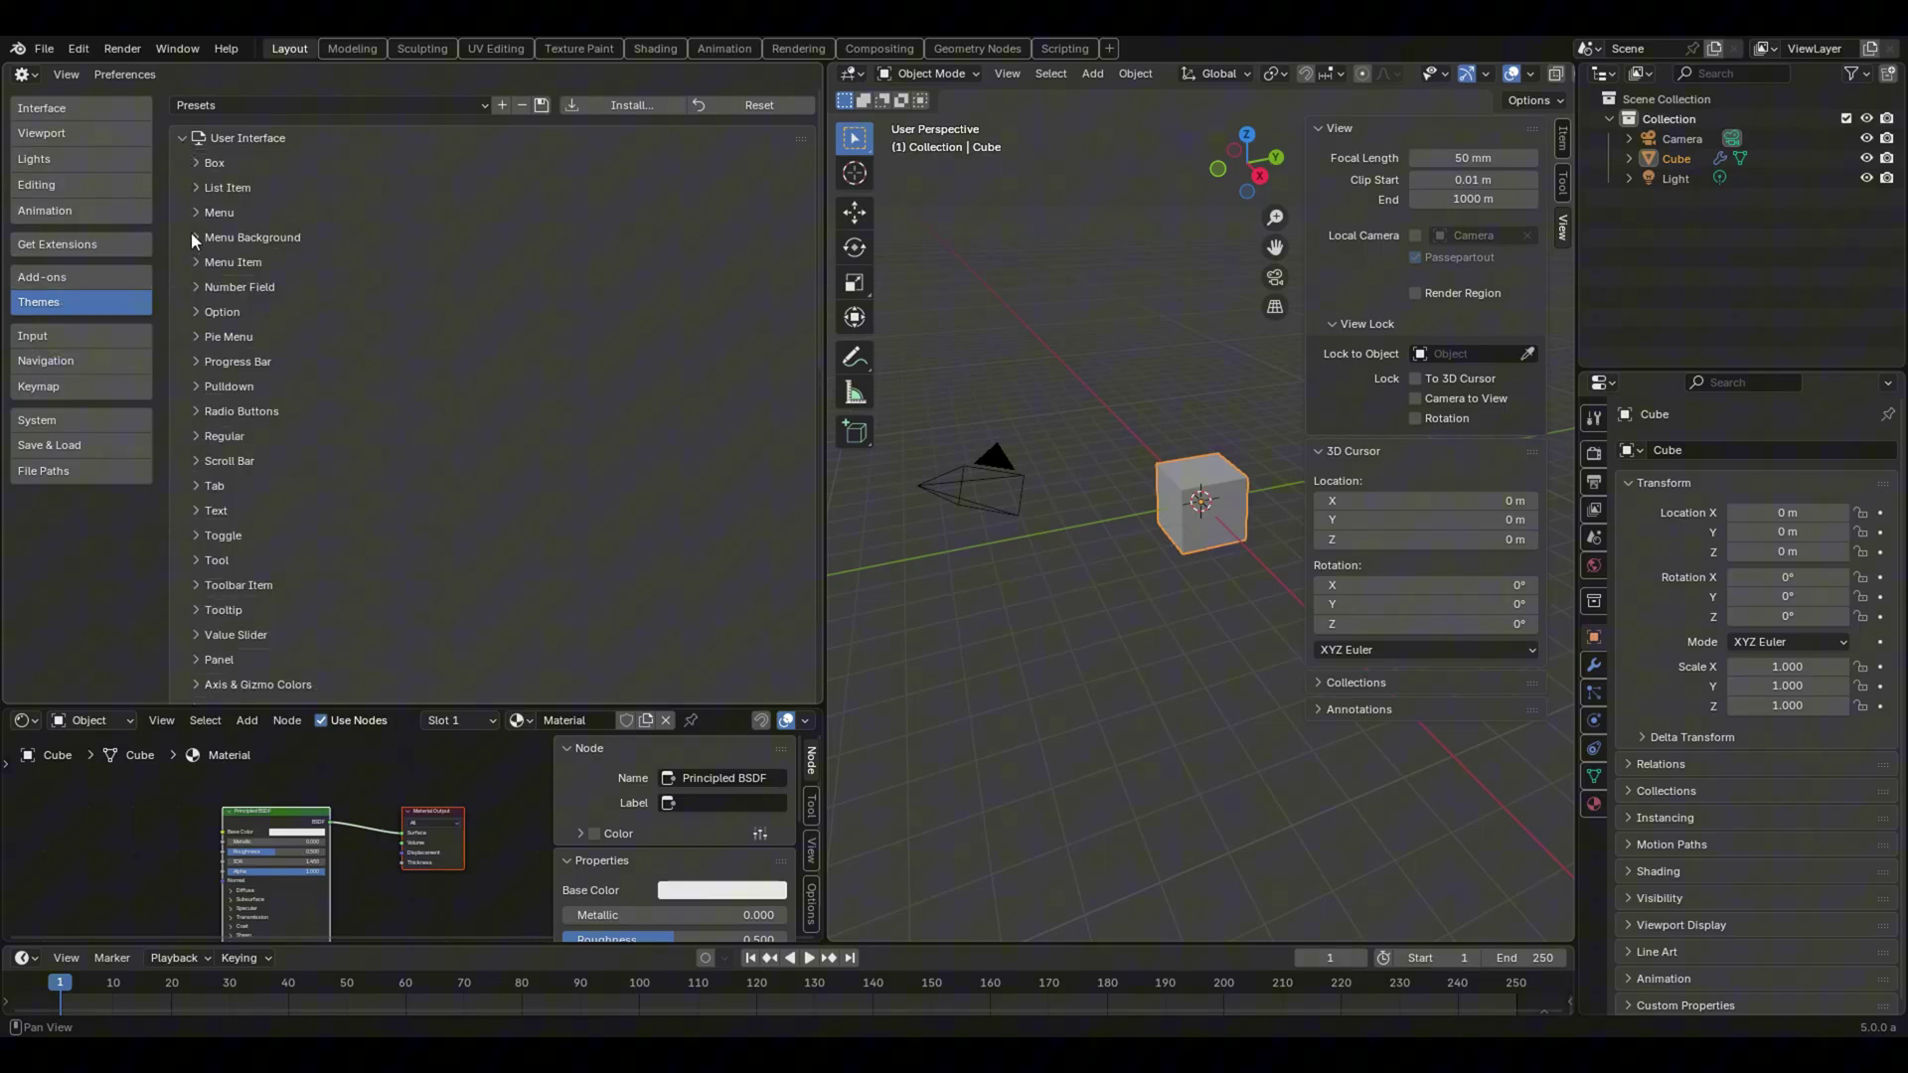
left_click(199, 485)
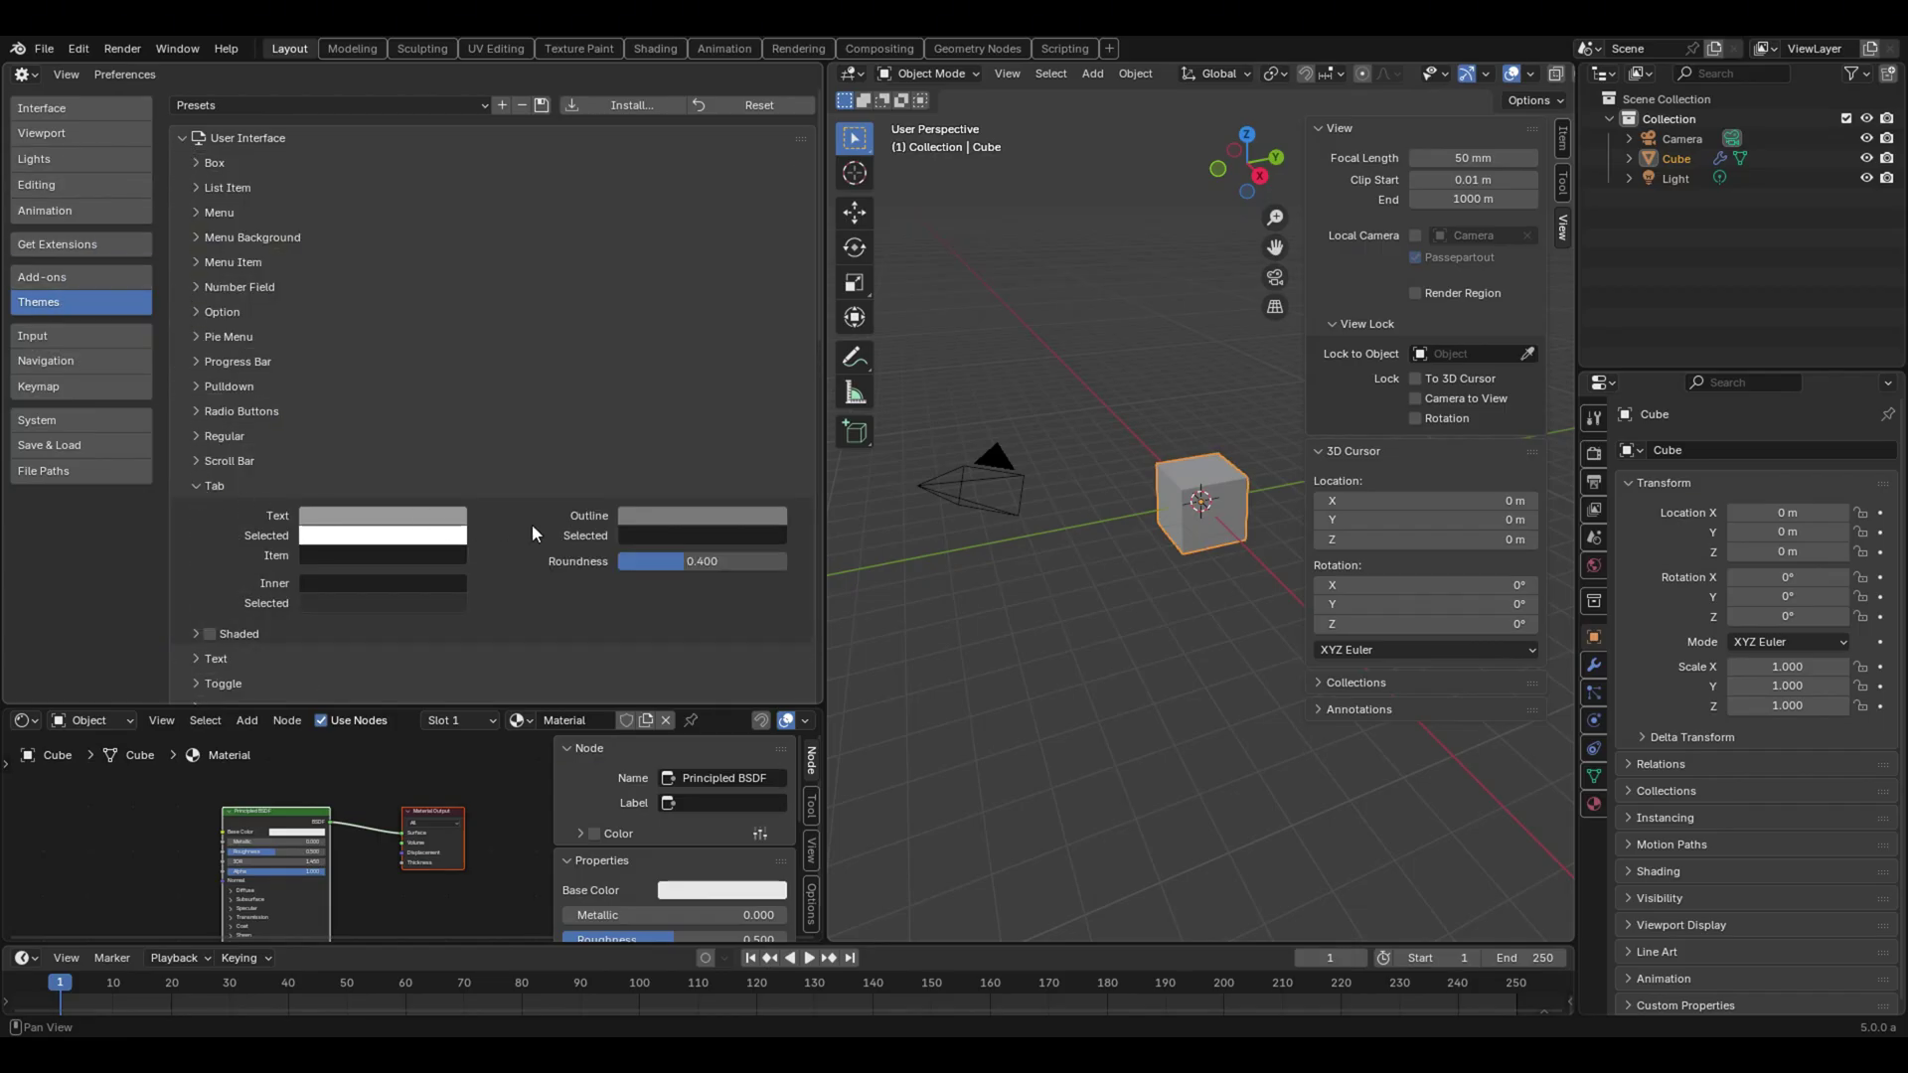
left_click(664, 524)
mouse_move(796, 272)
left_mouse_down()
mouse_move(798, 230)
mouse_move(798, 321)
mouse_move(798, 199)
mouse_move(798, 302)
left_mouse_up()
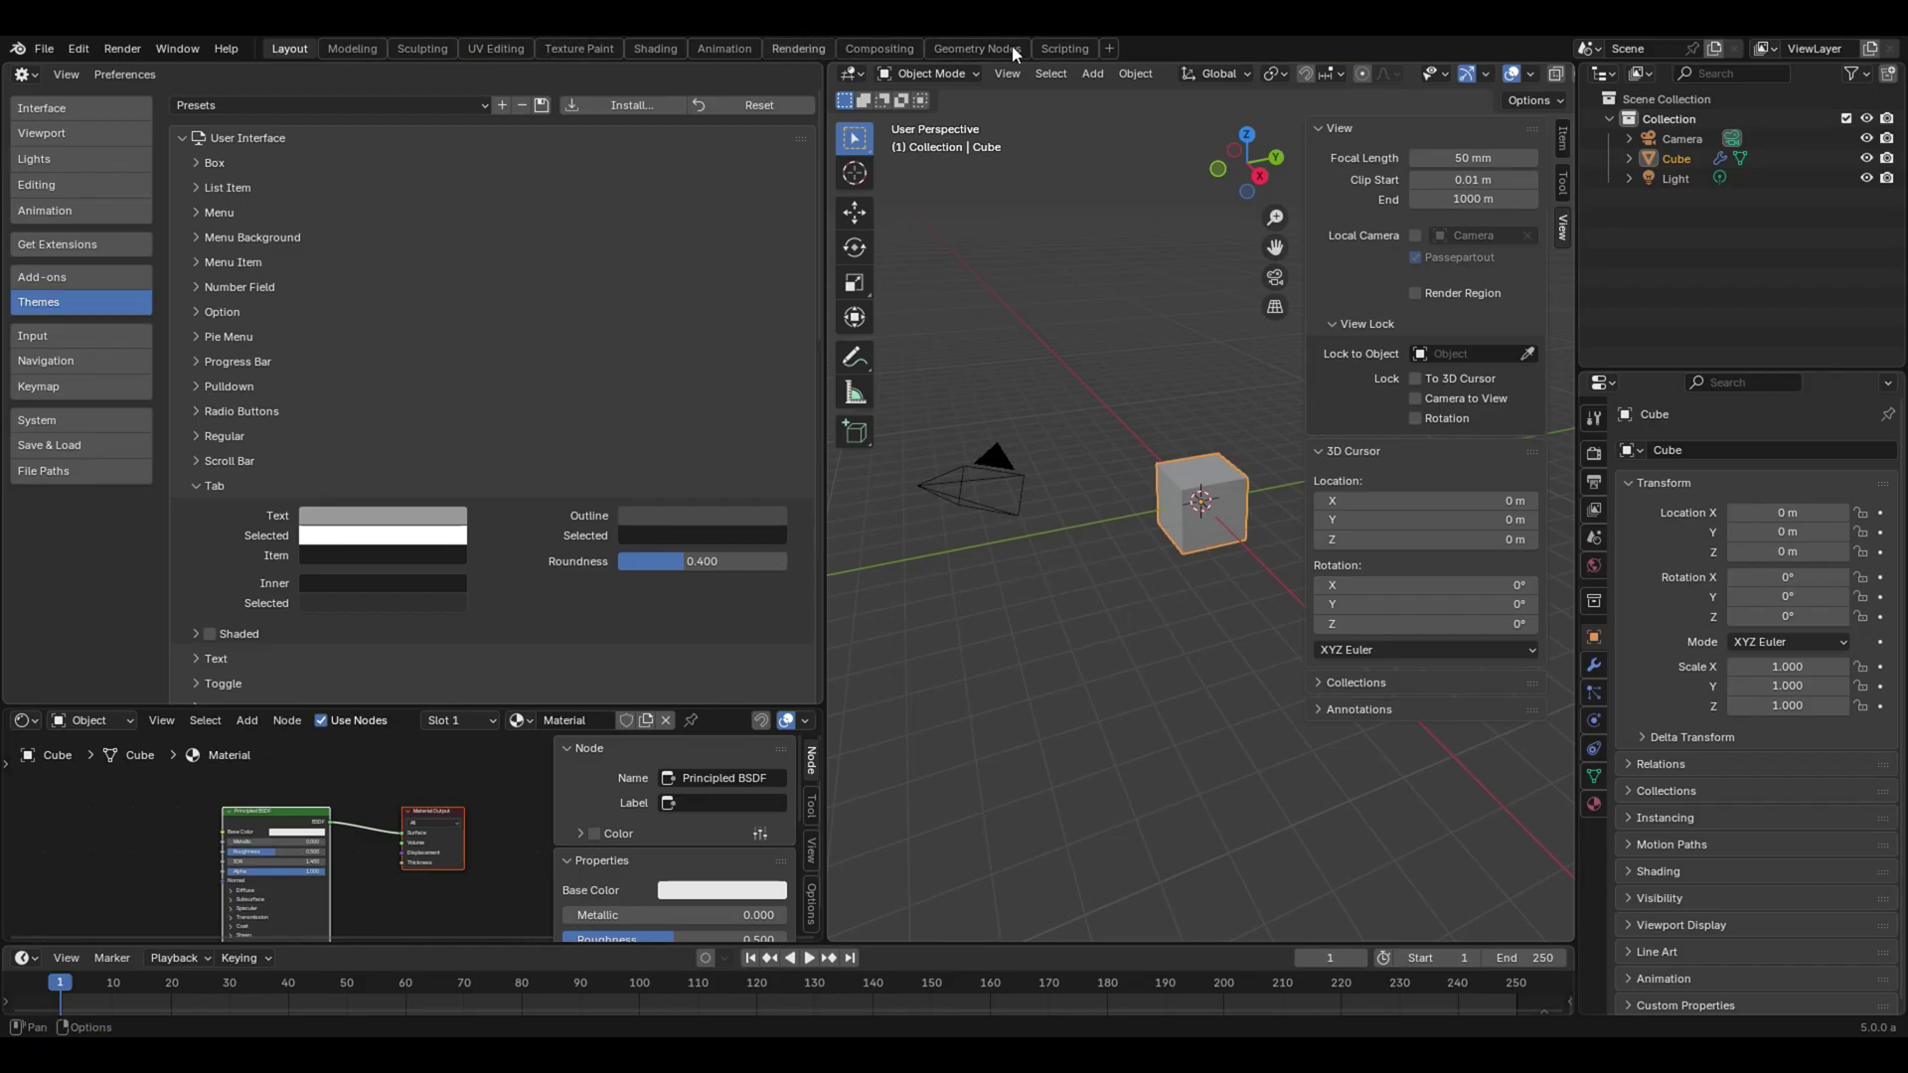
left_click(713, 511)
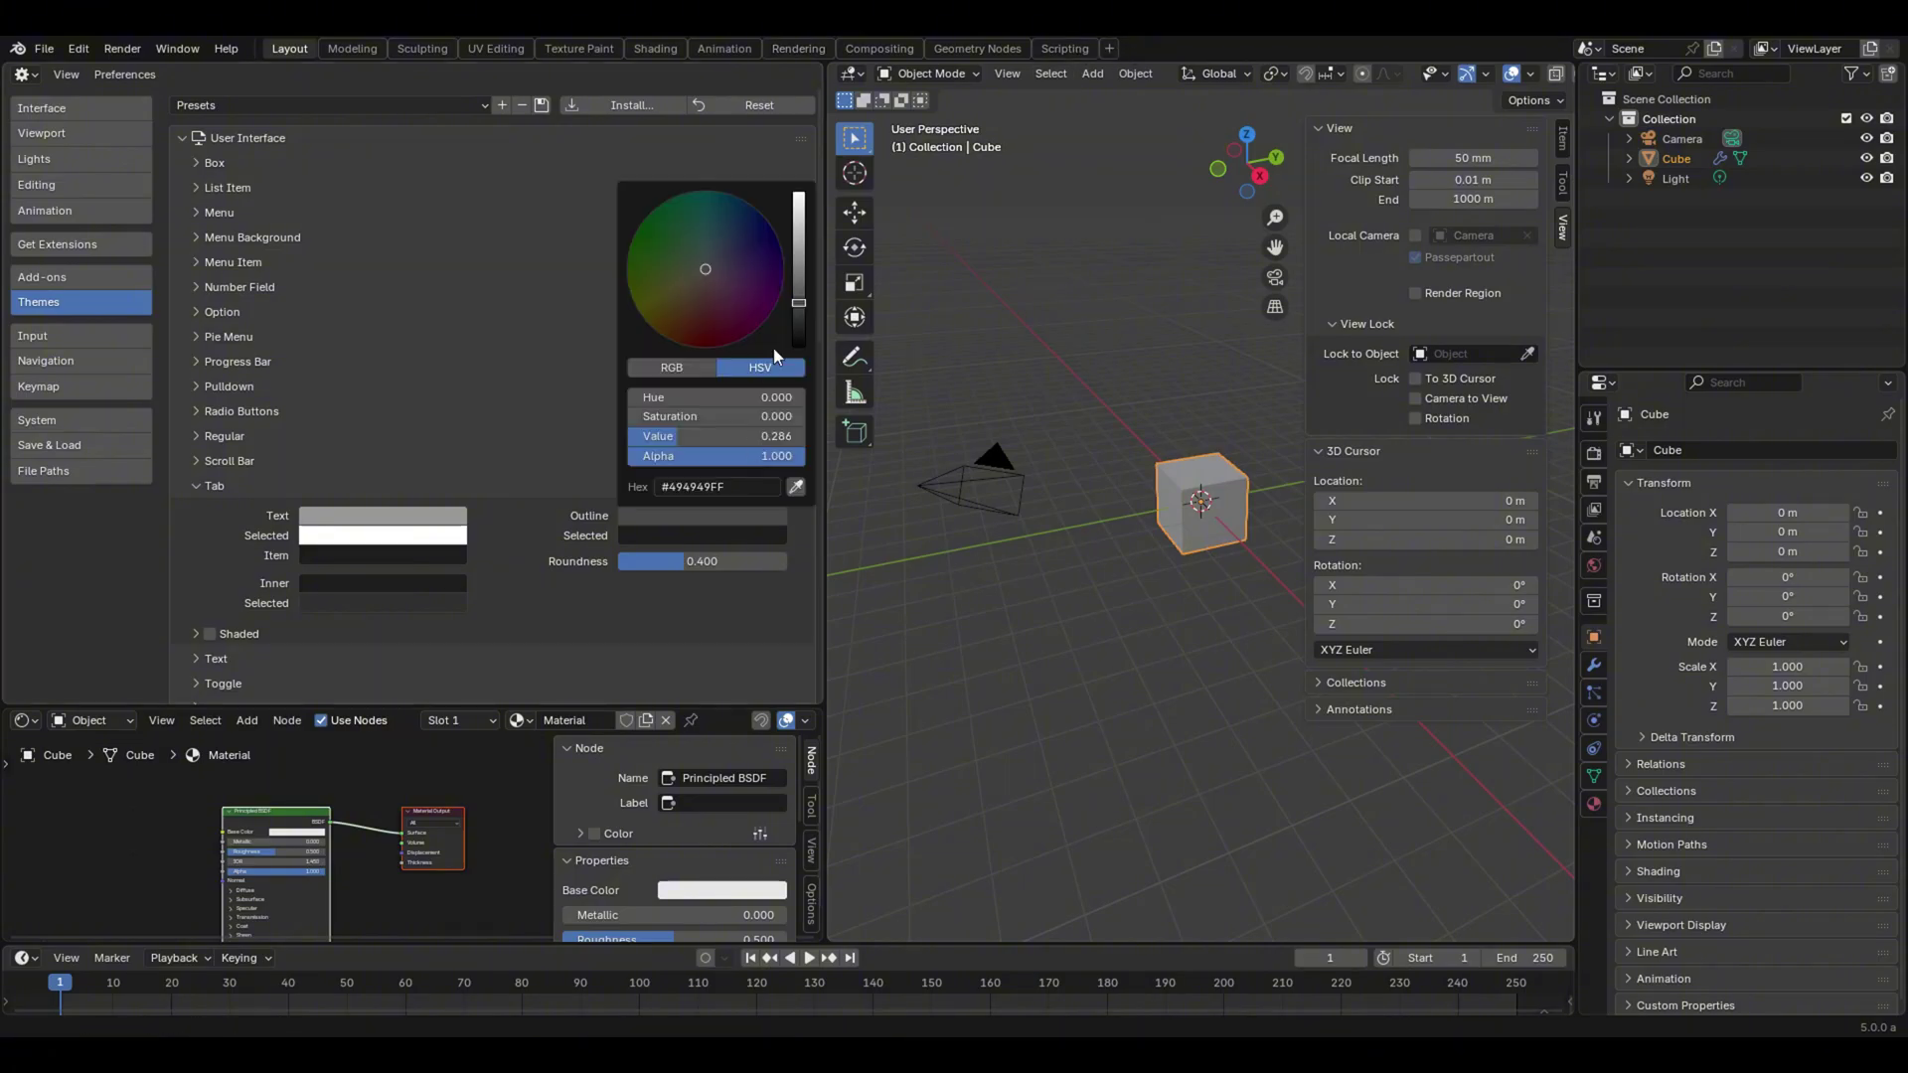
mouse_move(795, 306)
left_mouse_down()
mouse_move(798, 333)
mouse_move(798, 292)
left_mouse_up()
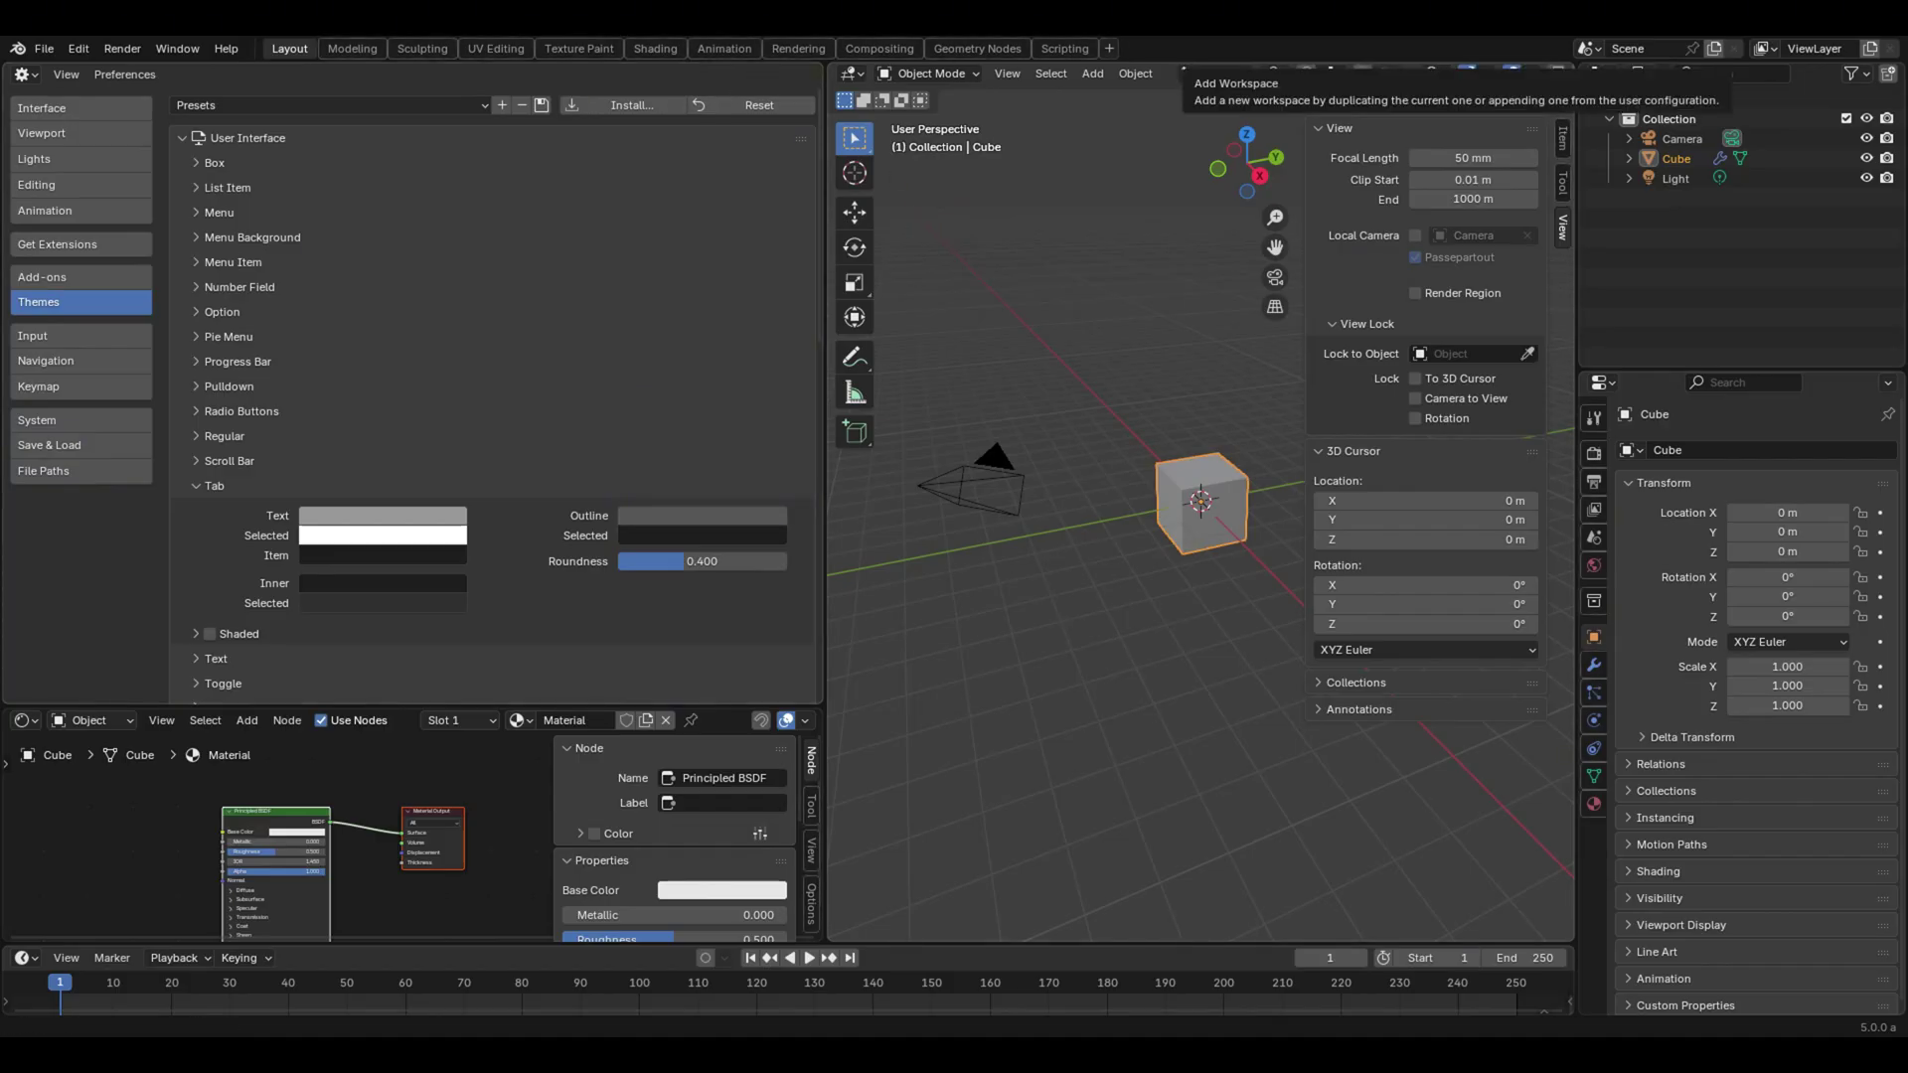
left_click(703, 535)
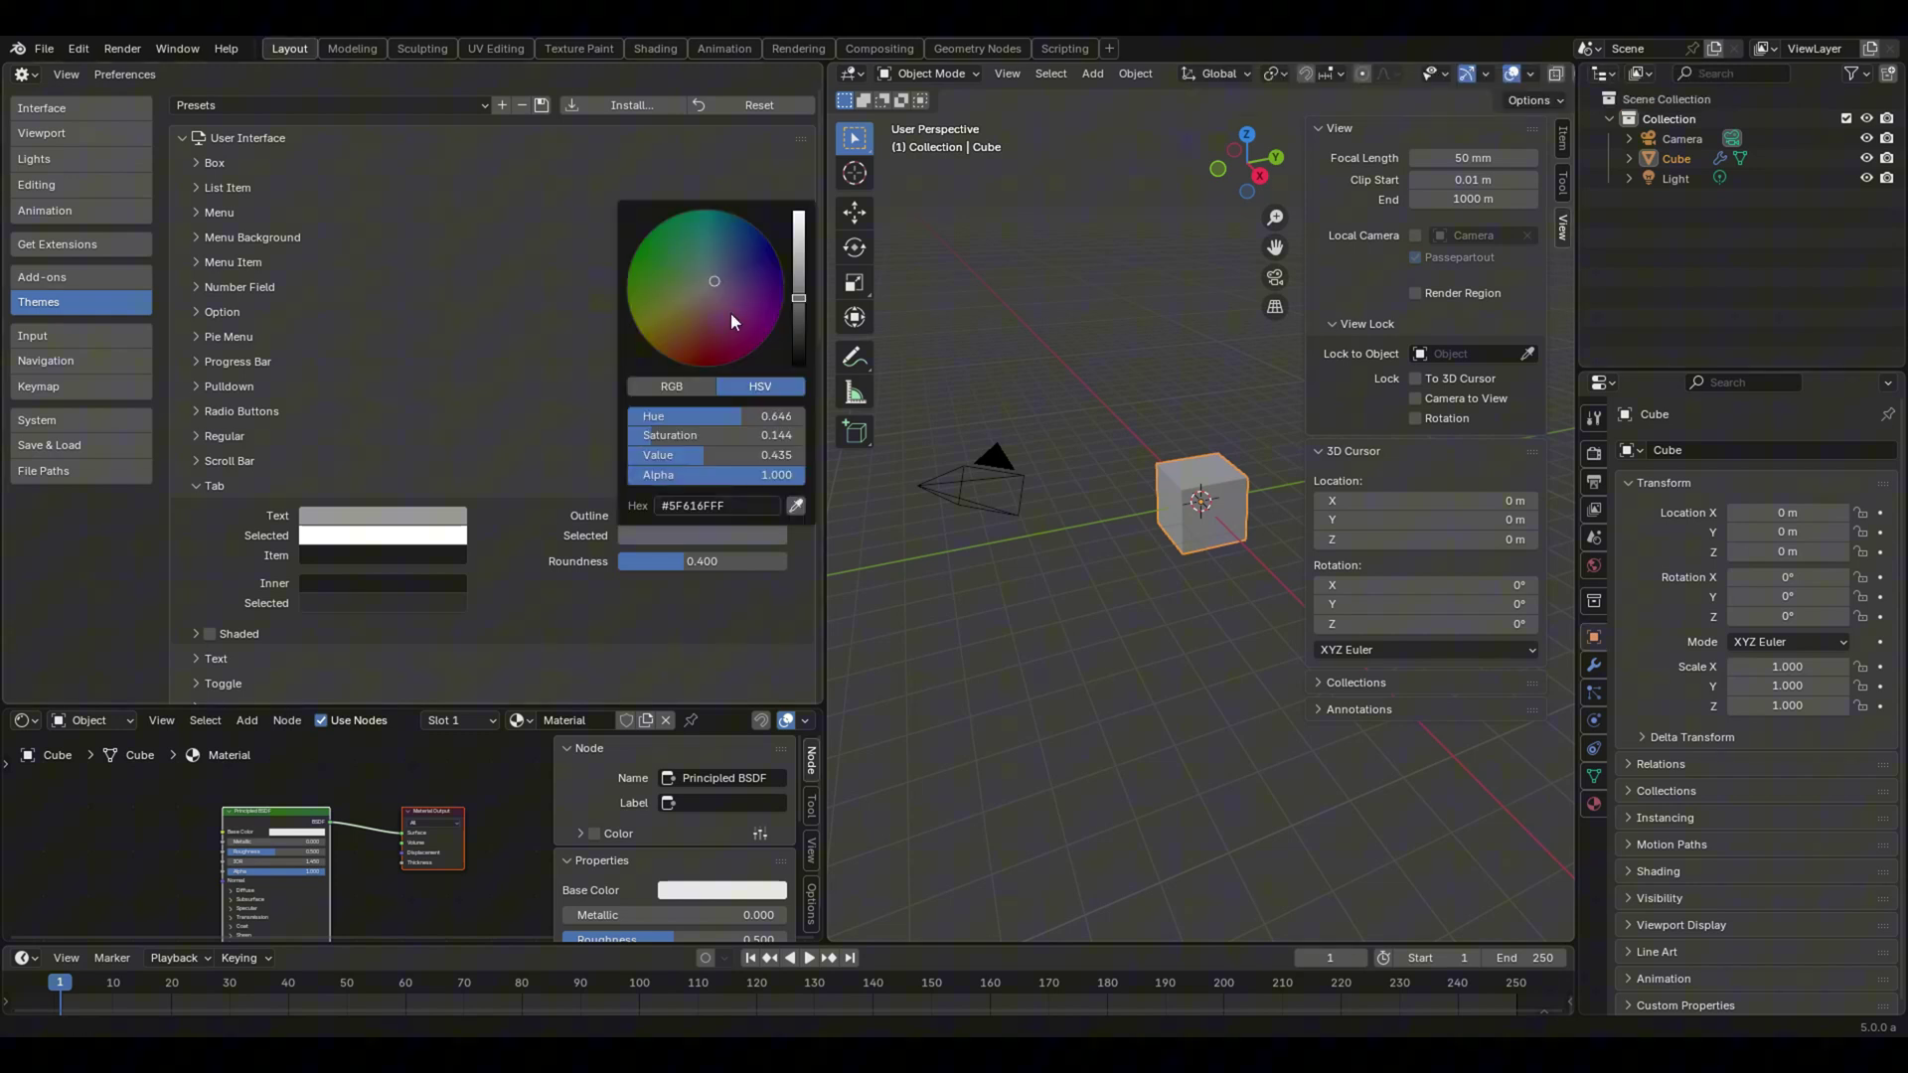
mouse_move(794, 295)
left_mouse_down()
mouse_move(798, 251)
mouse_move(798, 284)
mouse_move(713, 273)
left_mouse_up()
Switch through the Modeling and Sculpting workspaces to the UV Editing workspace.
left_click(349, 51)
left_click(443, 50)
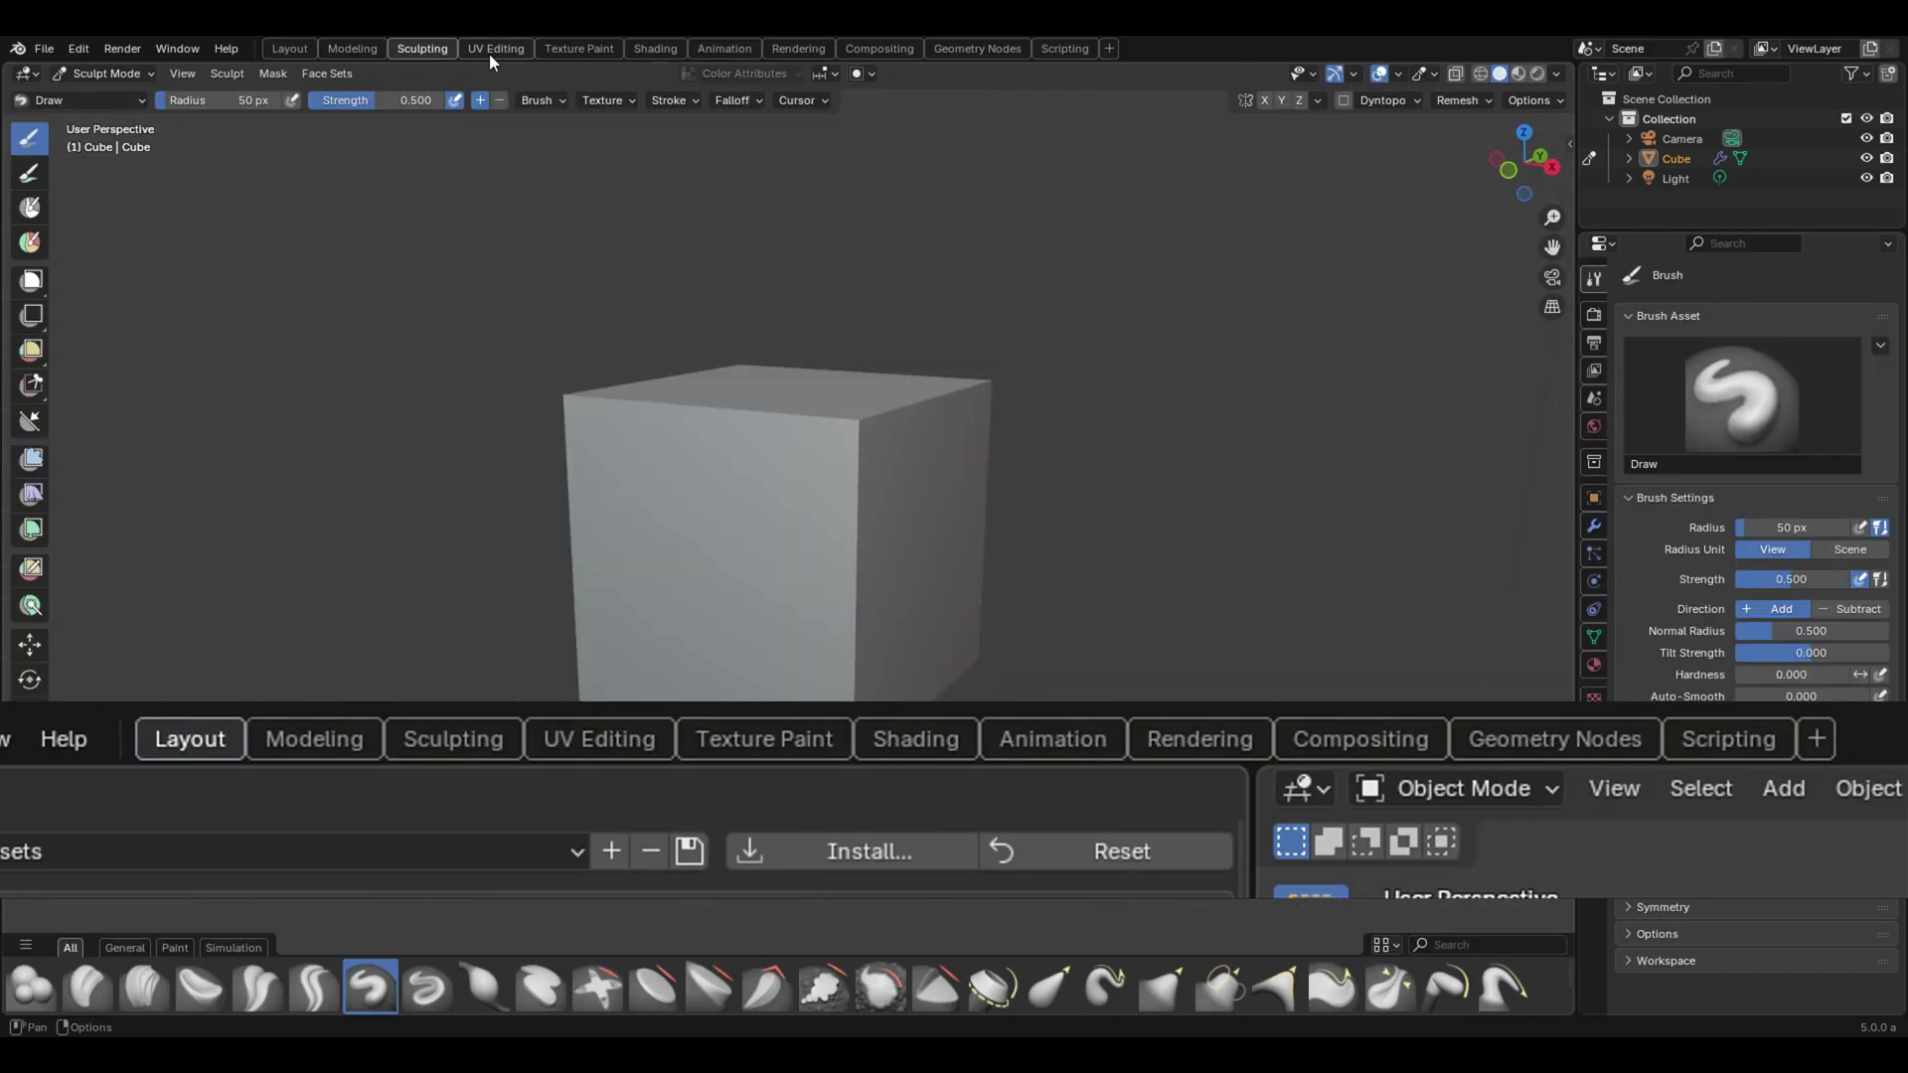
left_click(491, 51)
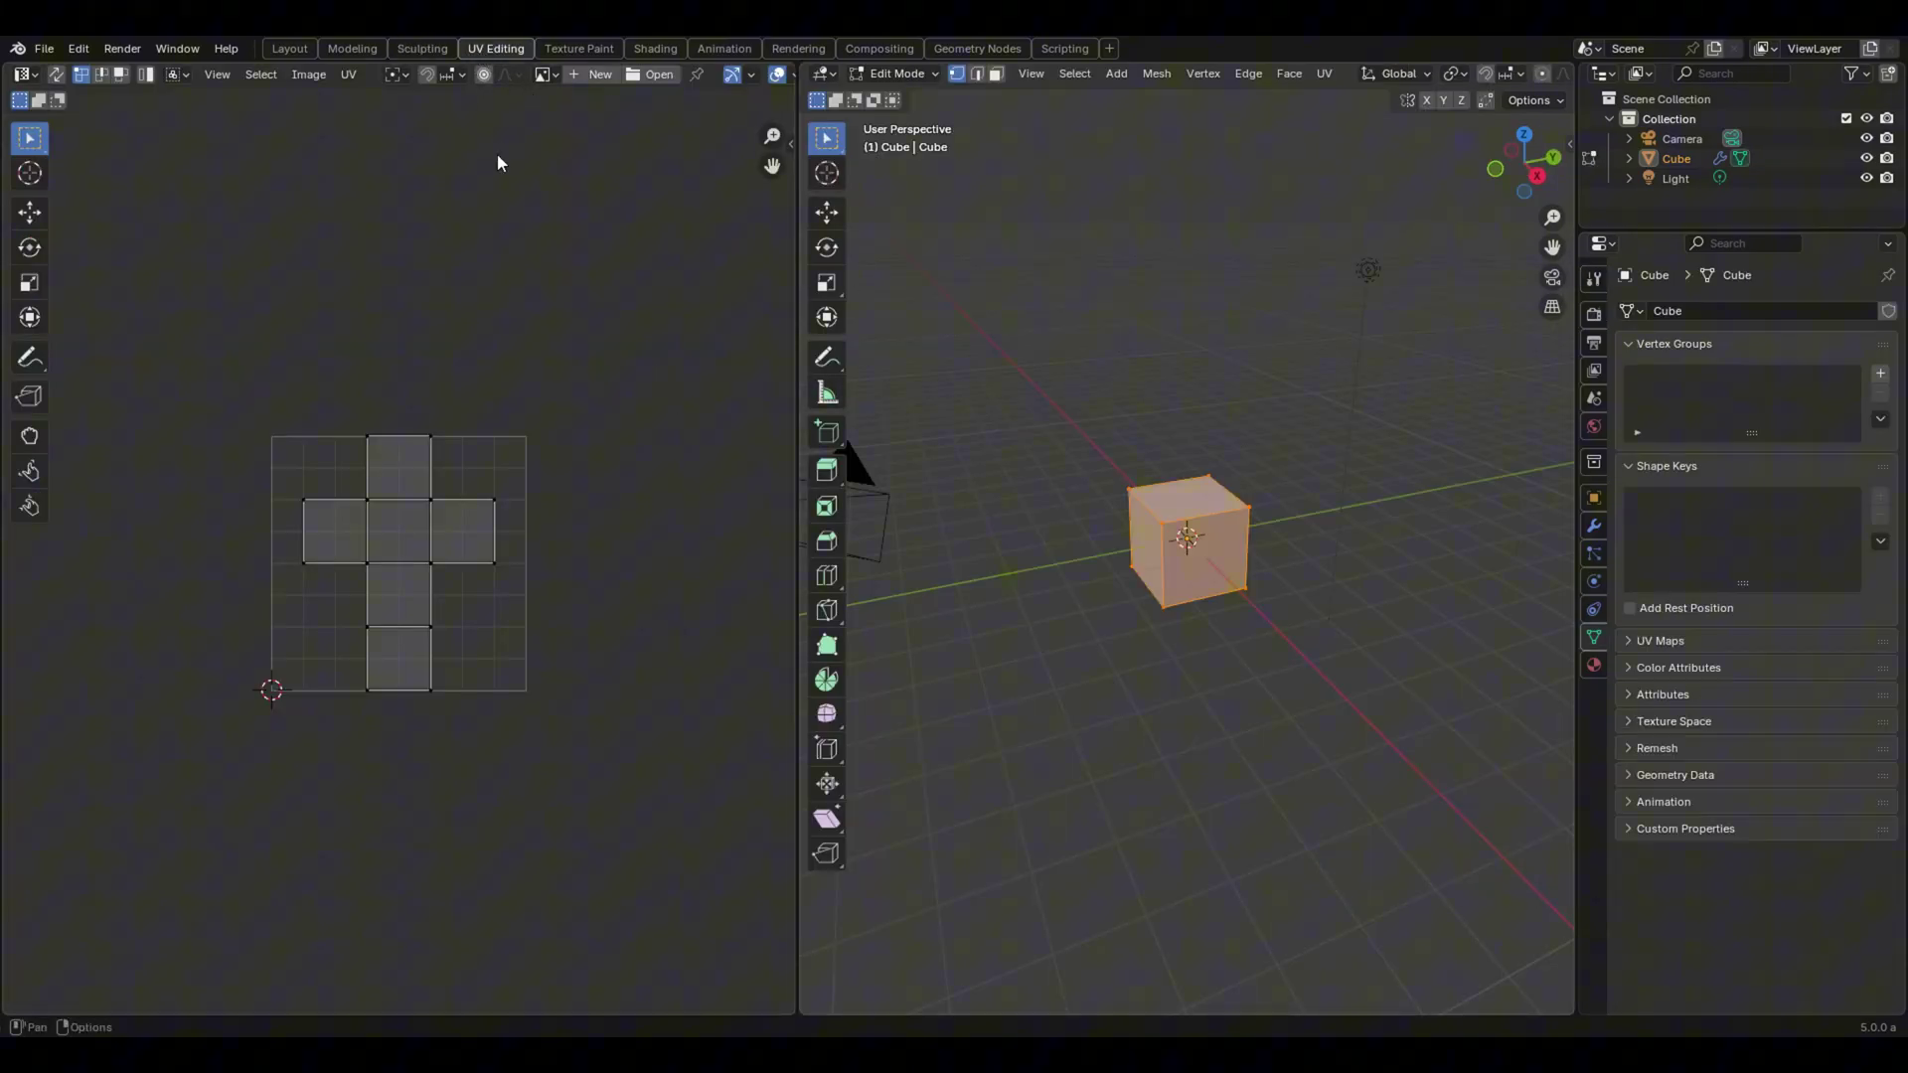
scroll(531, 320, "up", 4)
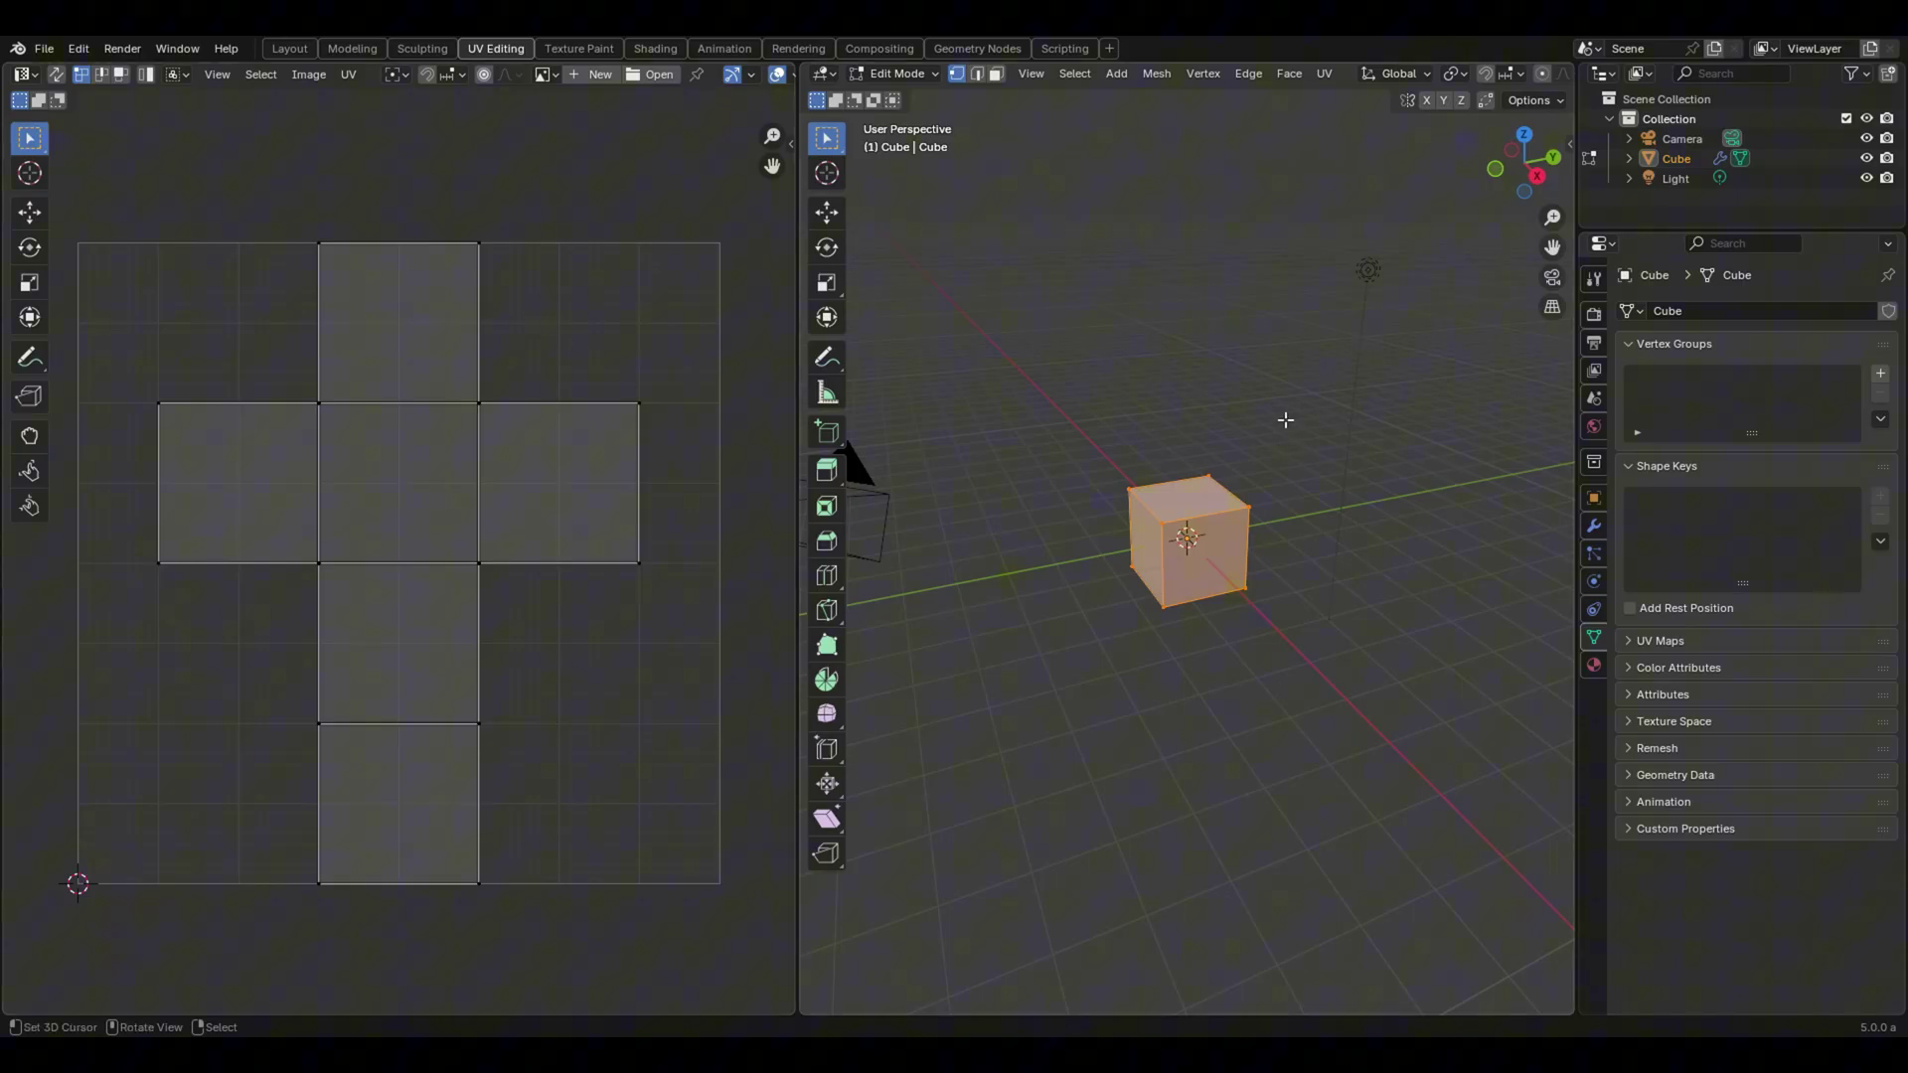
Return to Object Mode and add a Suzanne monkey mesh.
key("Tab")
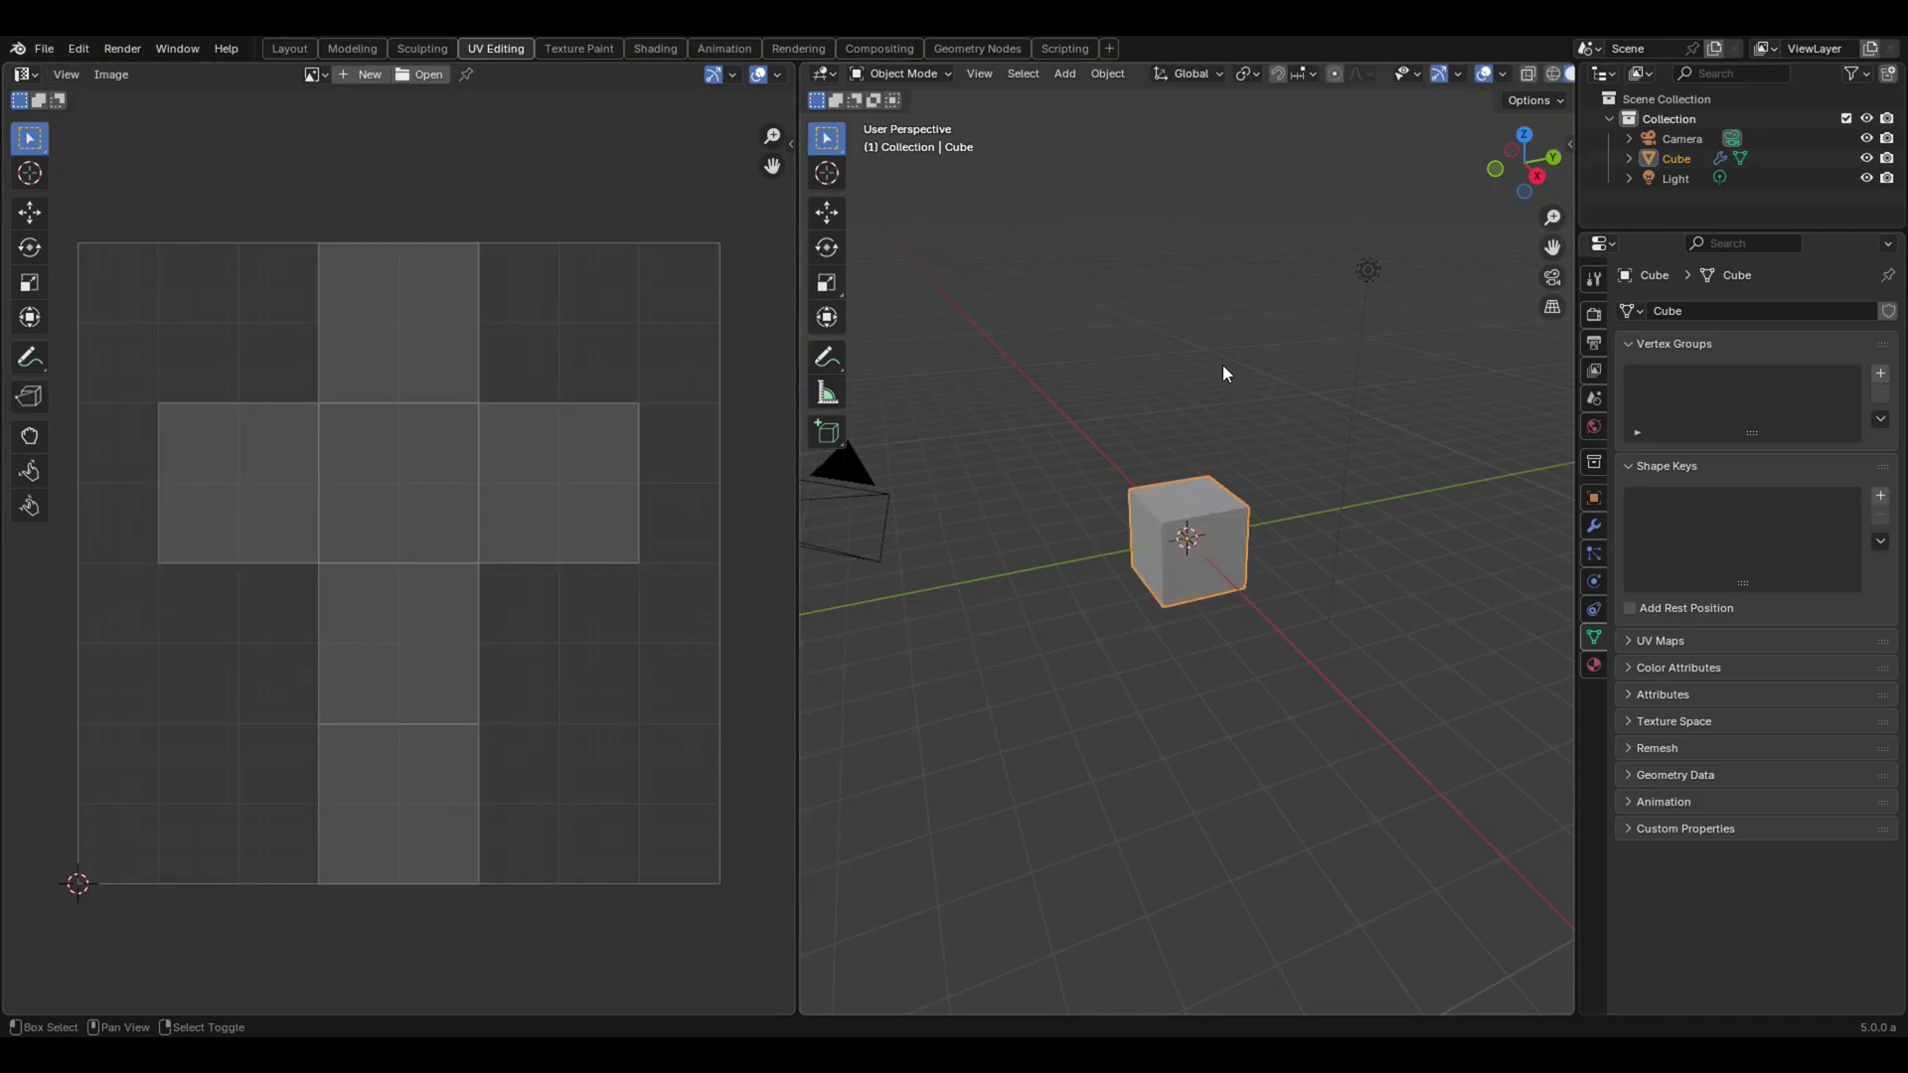
key("shift+a")
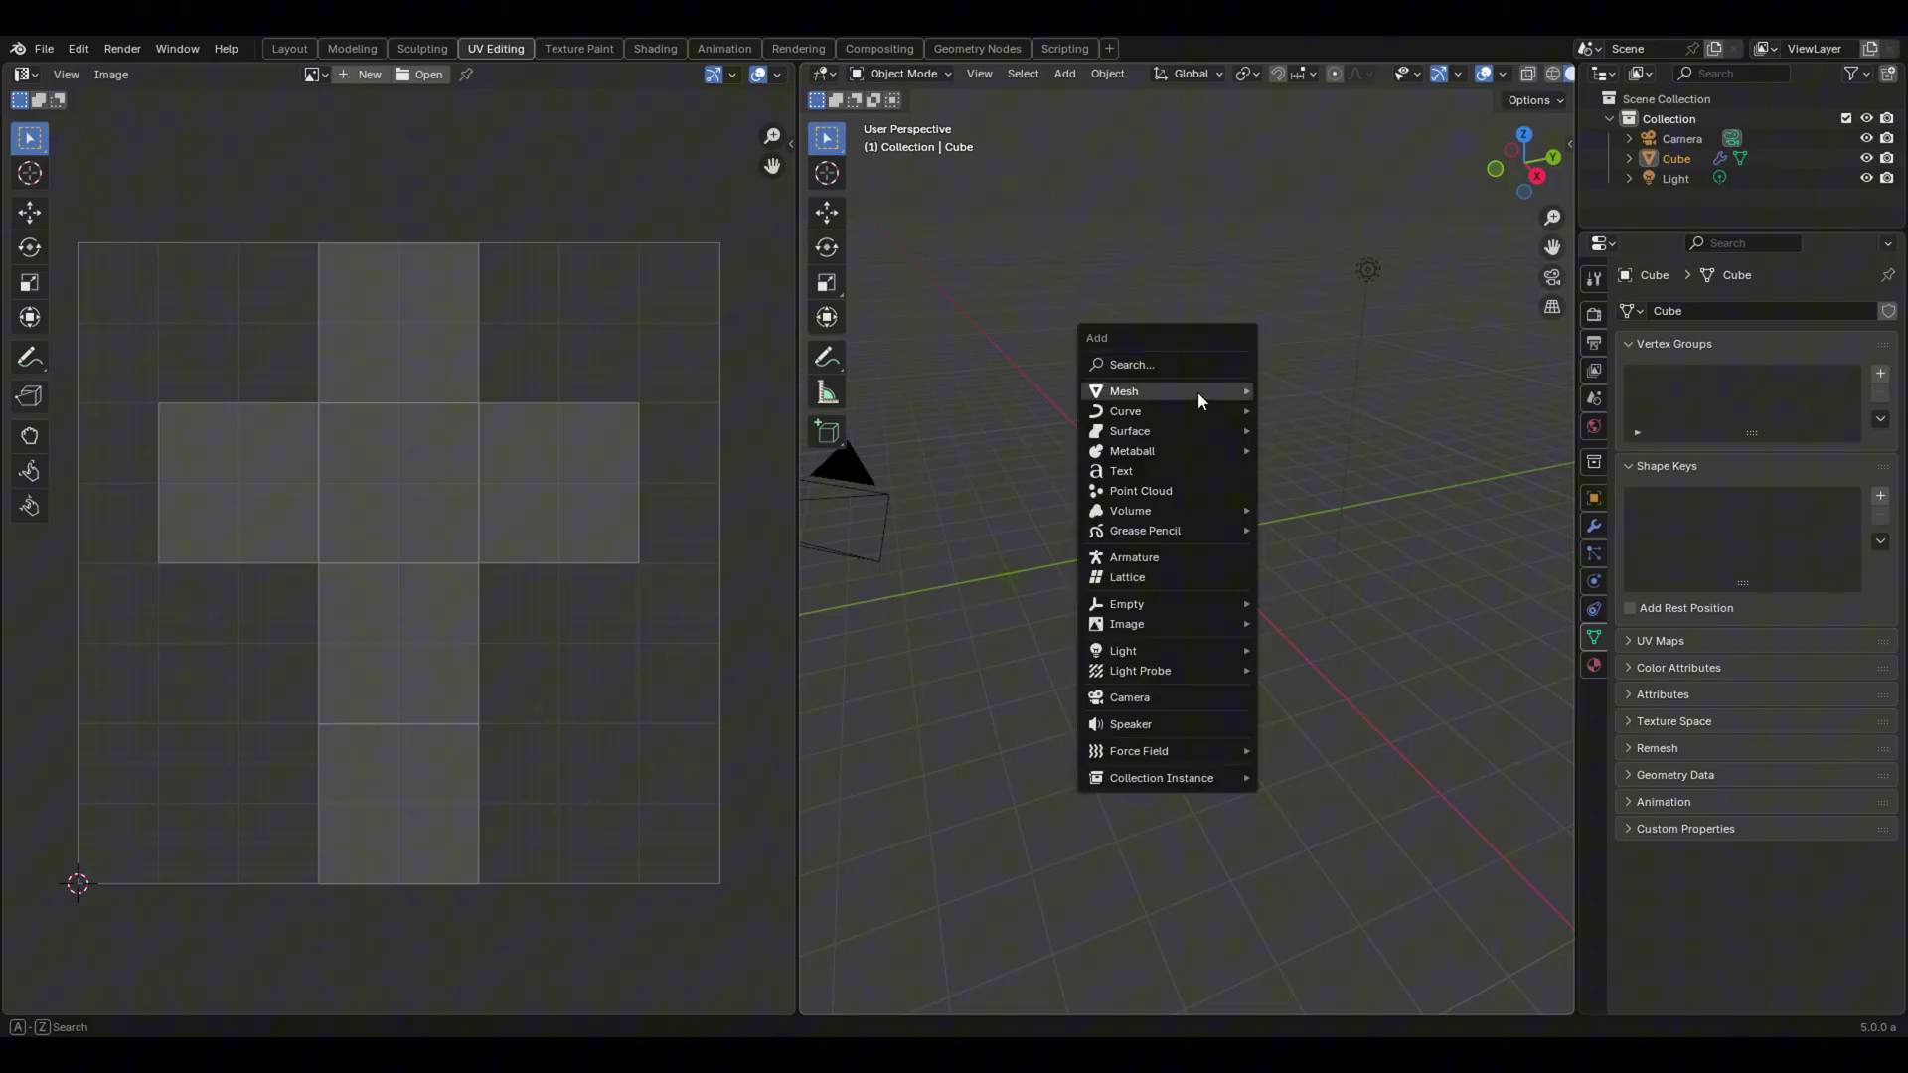
mouse_move(1196, 391)
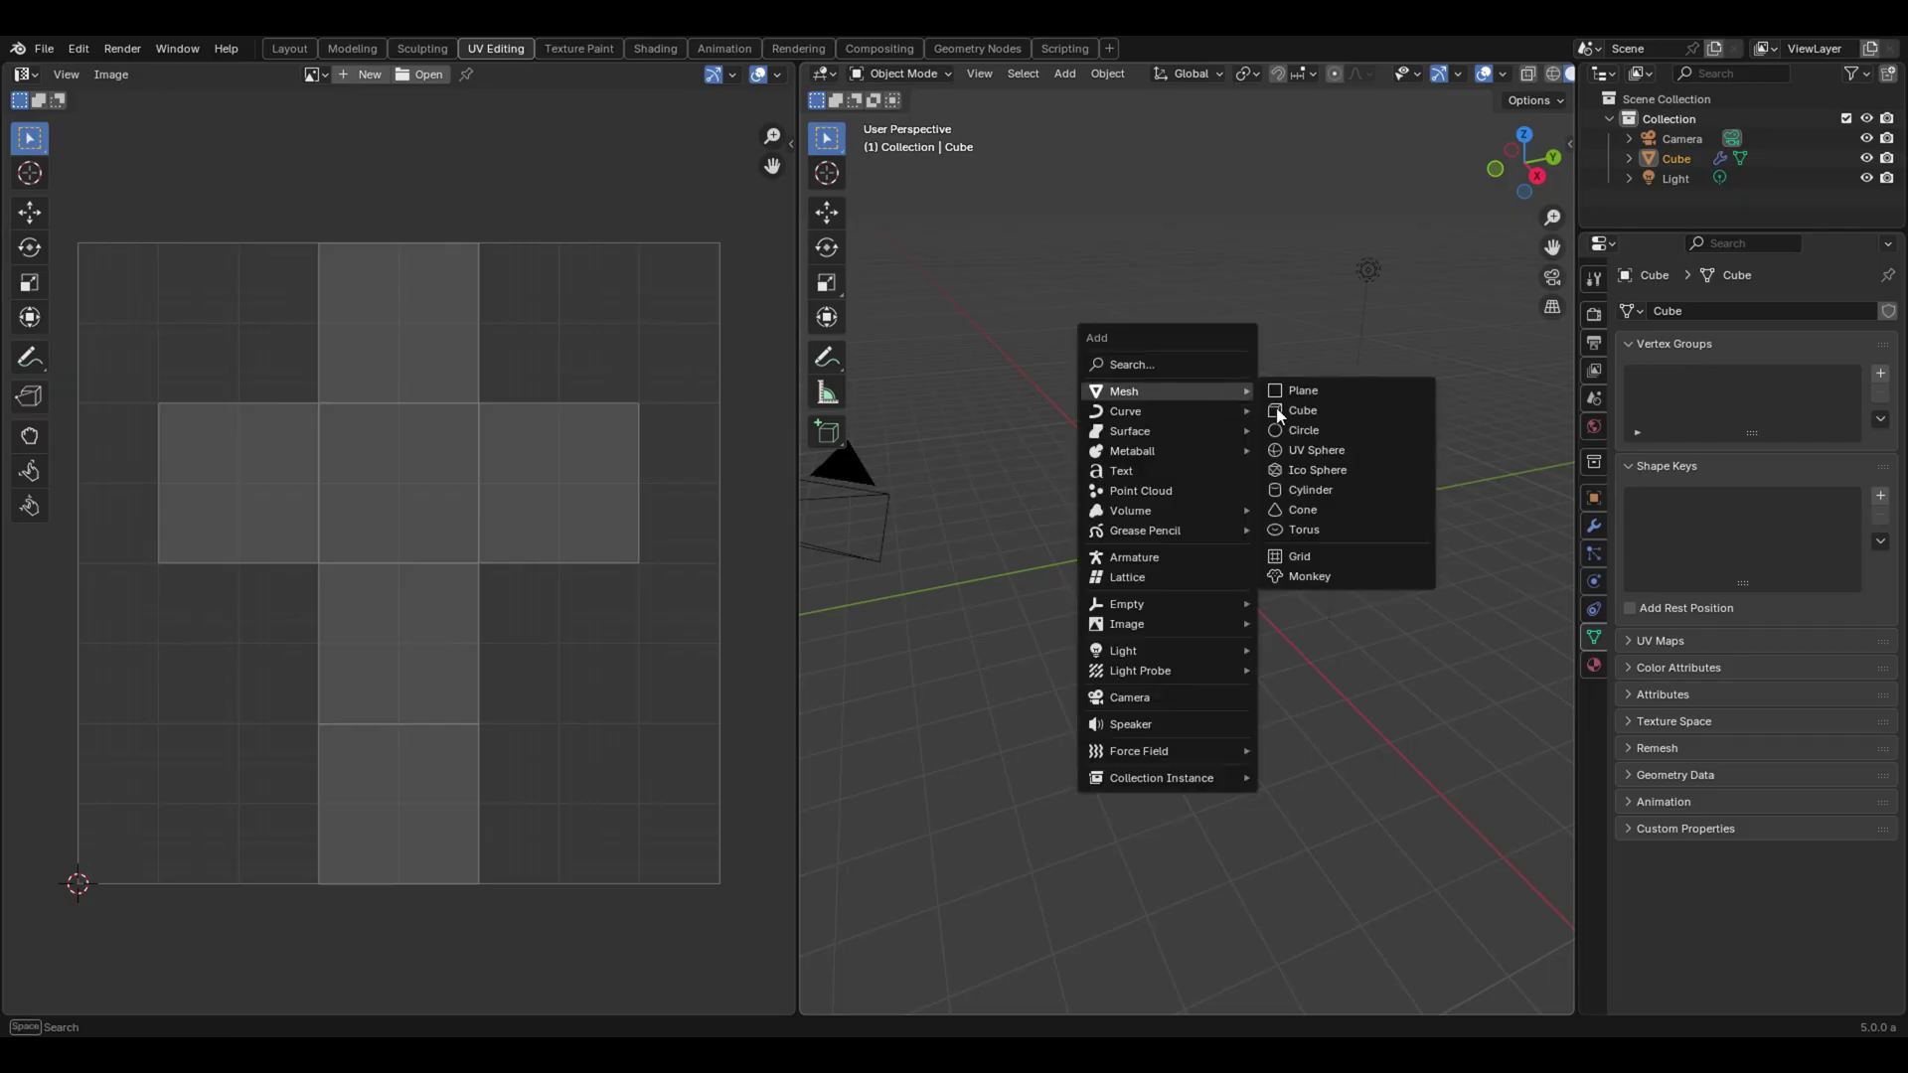
left_click(1339, 576)
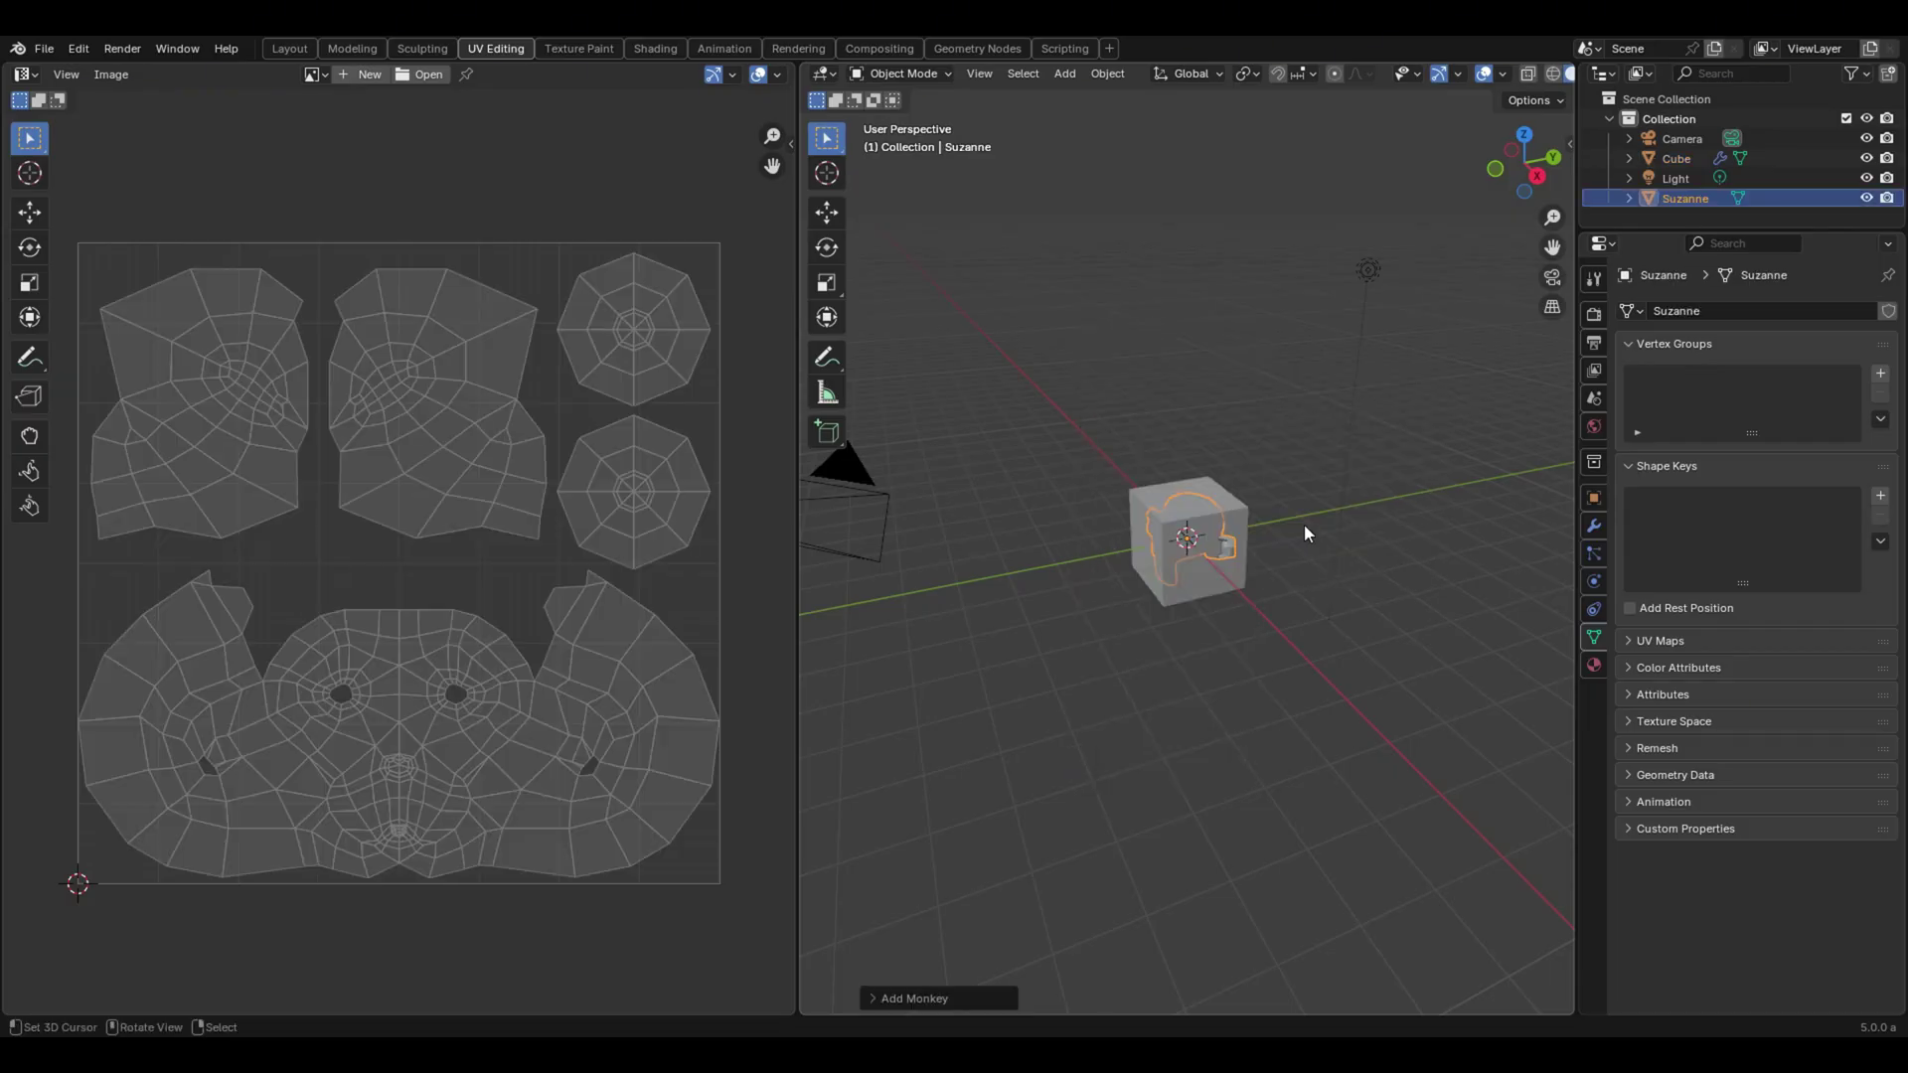
Make the cube, then Suzanne, active to compare their UV layouts, zooming in on the UVs.
left_click(1220, 505, "shift")
mouse_move(1220, 505)
middle_mouse_down()
mouse_move(1280, 498)
mouse_move(1190, 503)
middle_mouse_up()
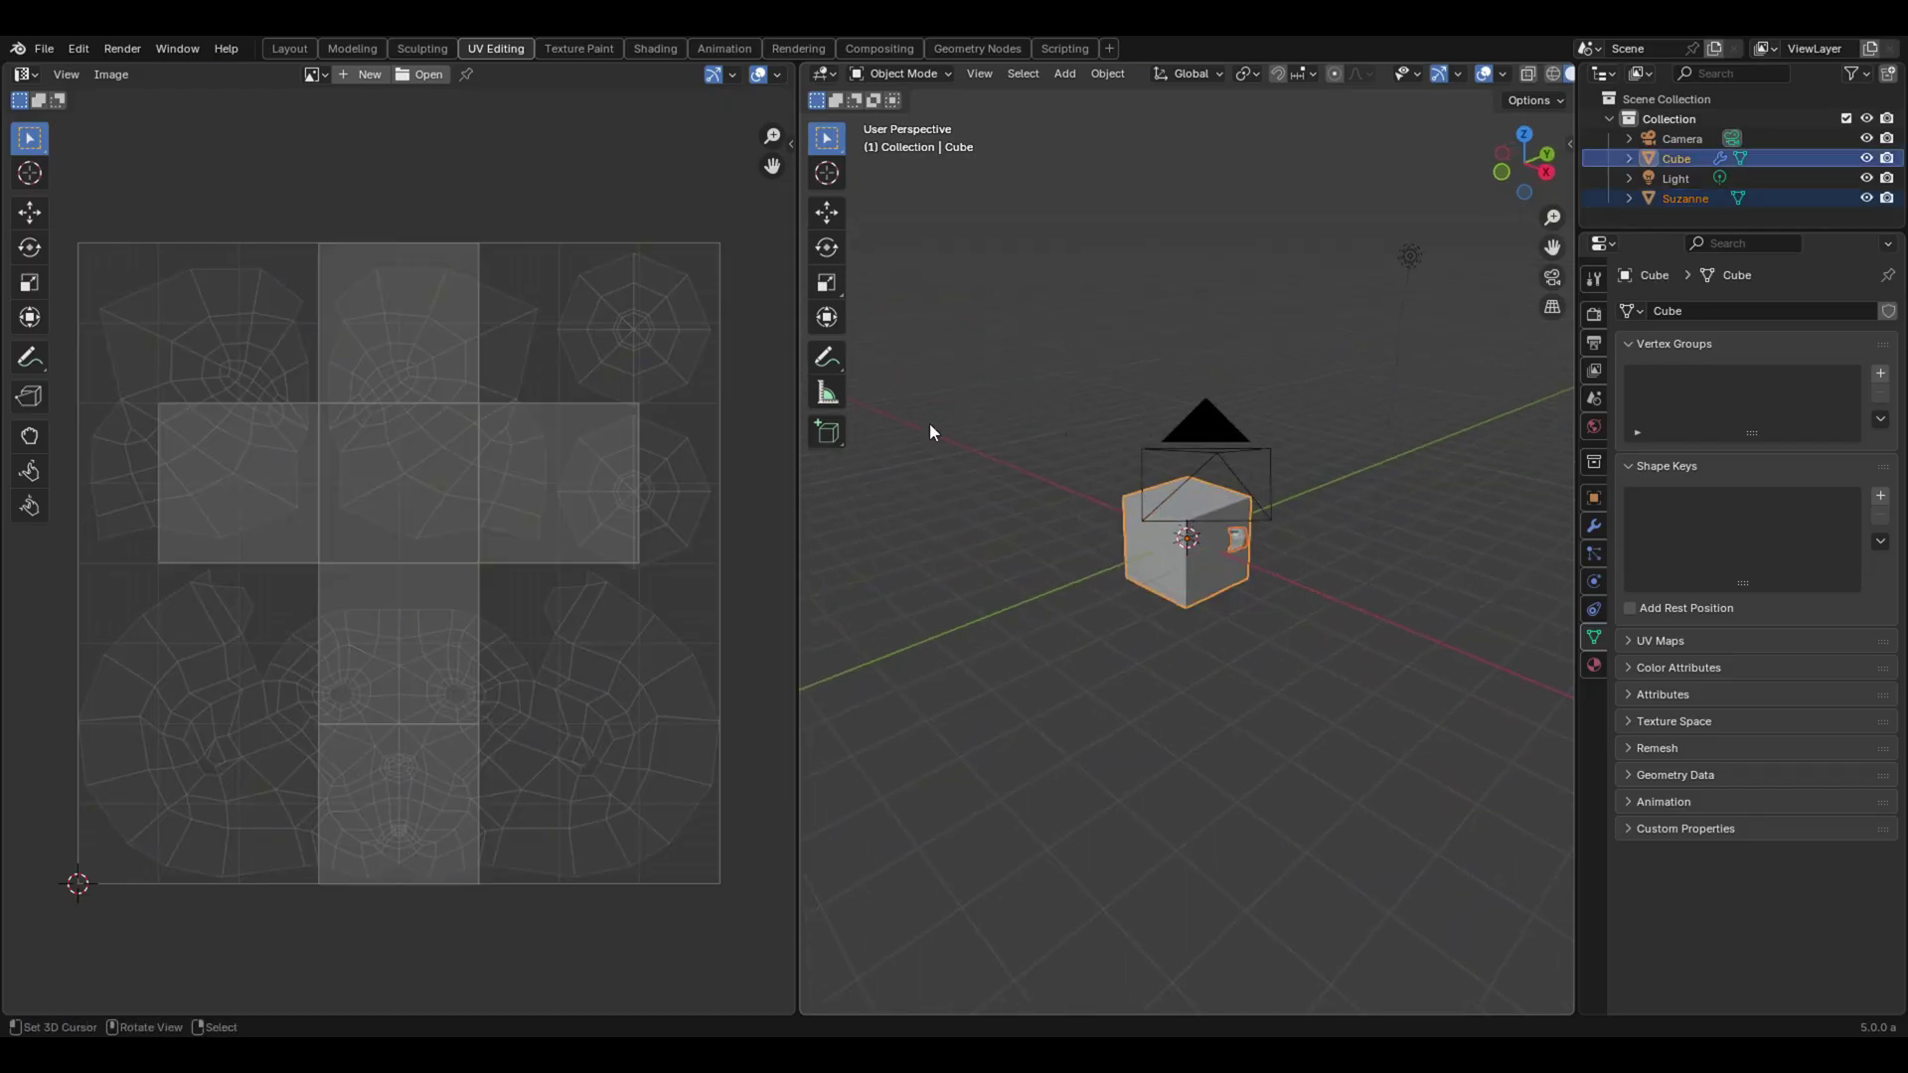
middle_click_drag(966, 422, 1209, 451)
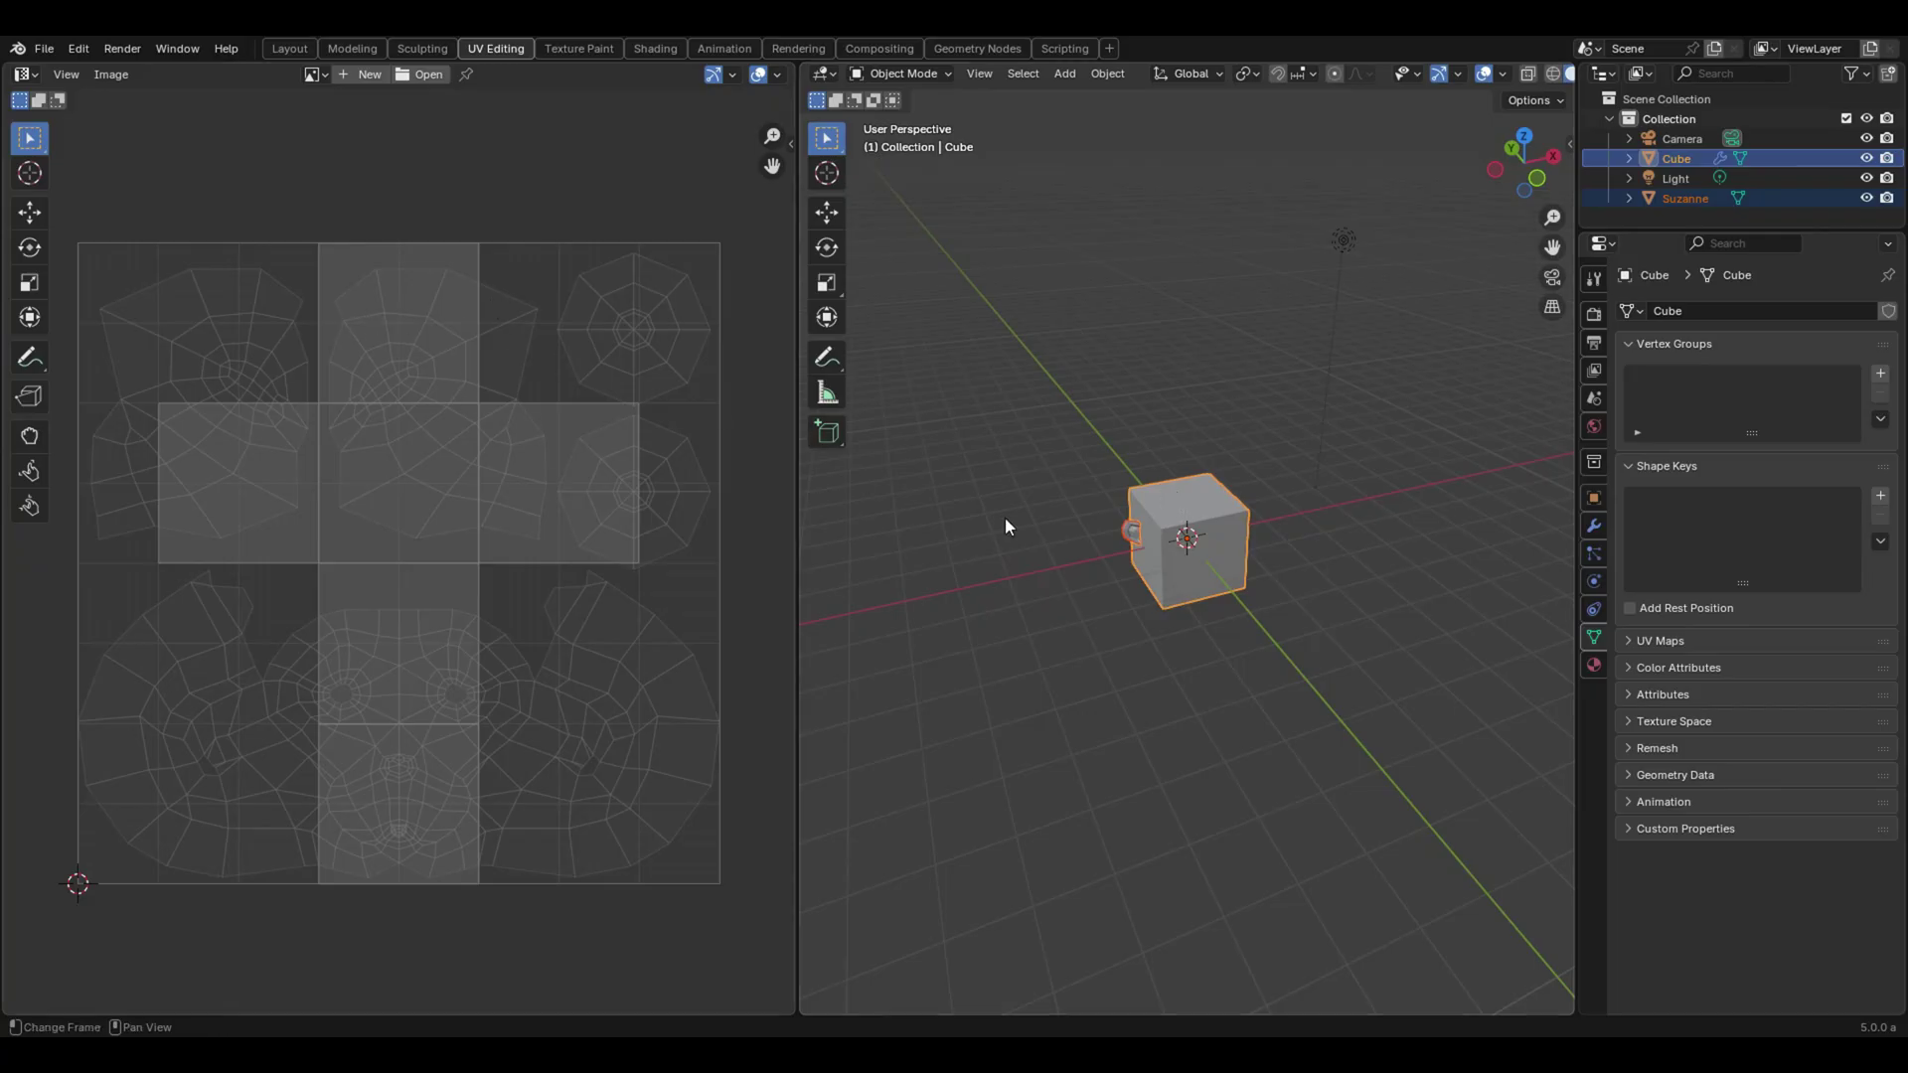
left_click(1133, 532, "shift")
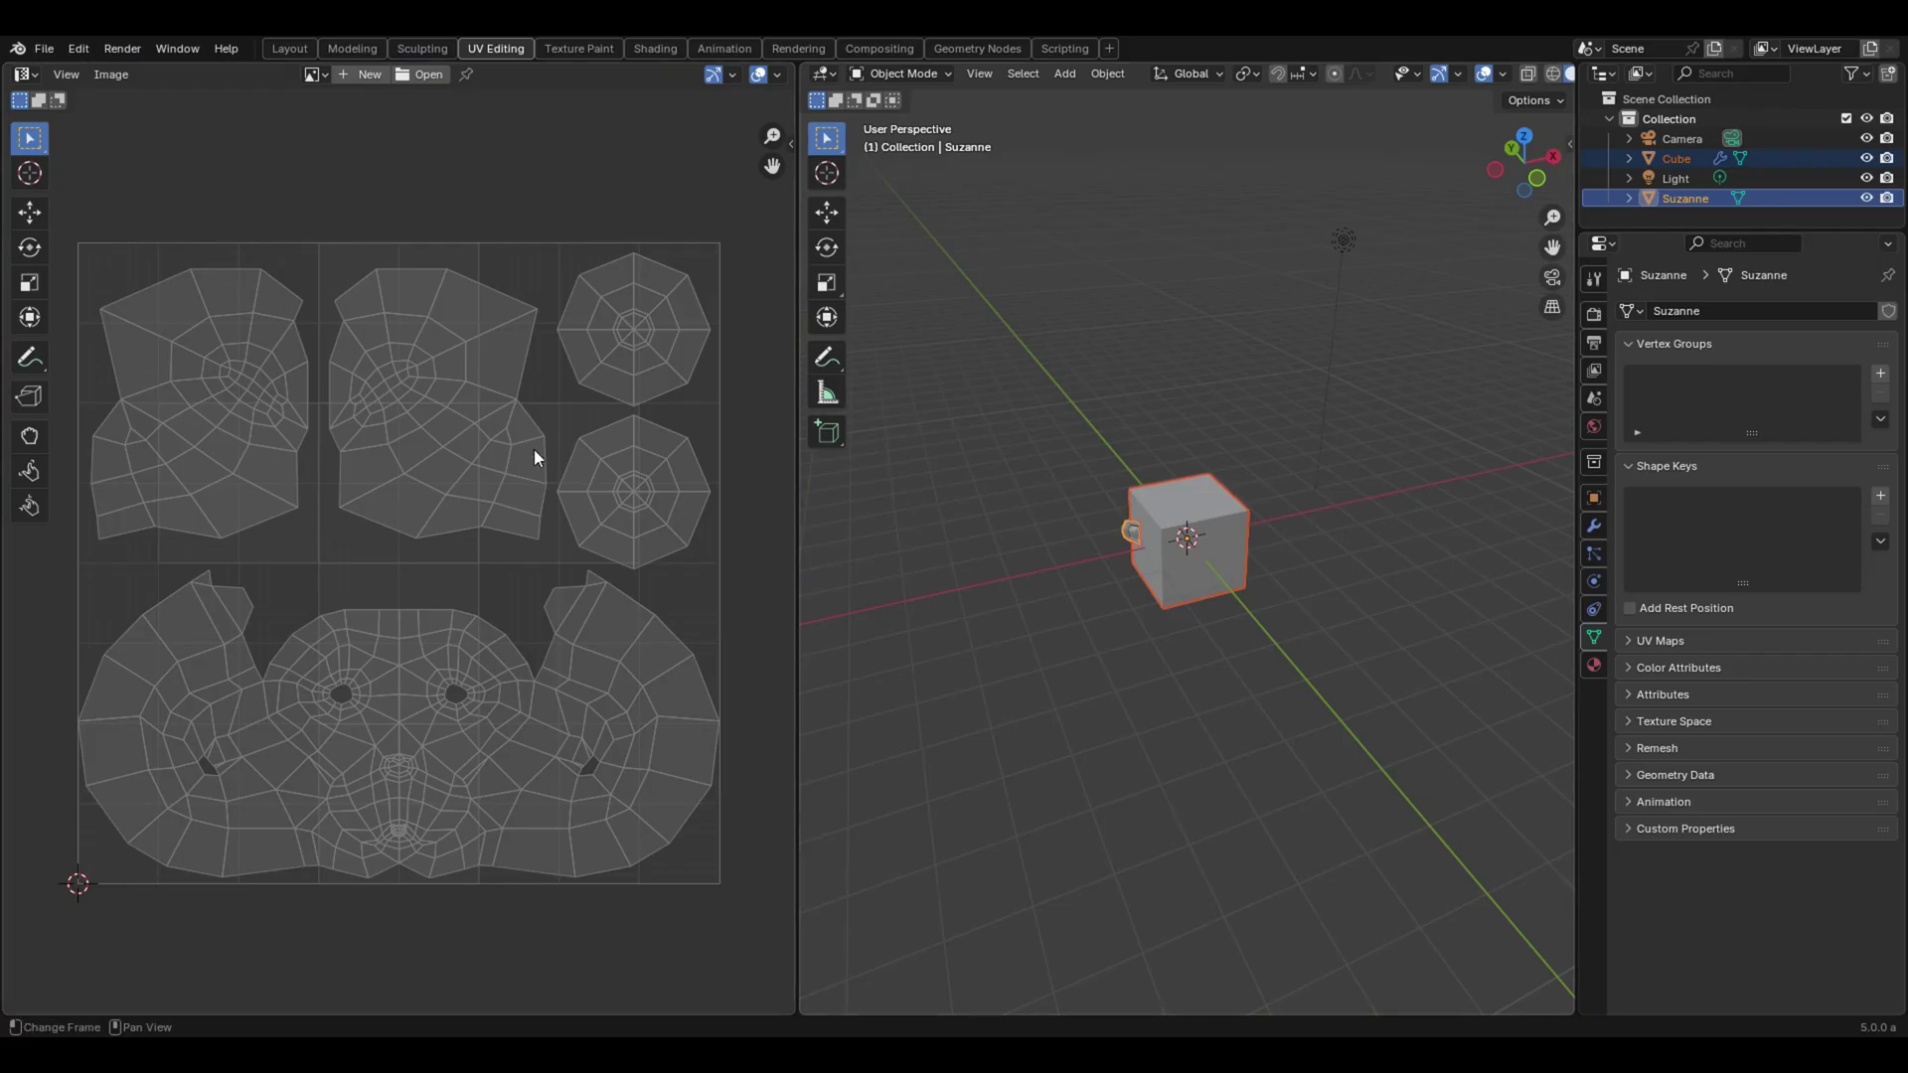
middle_click_drag(533, 449, 552, 396, "ctrl")
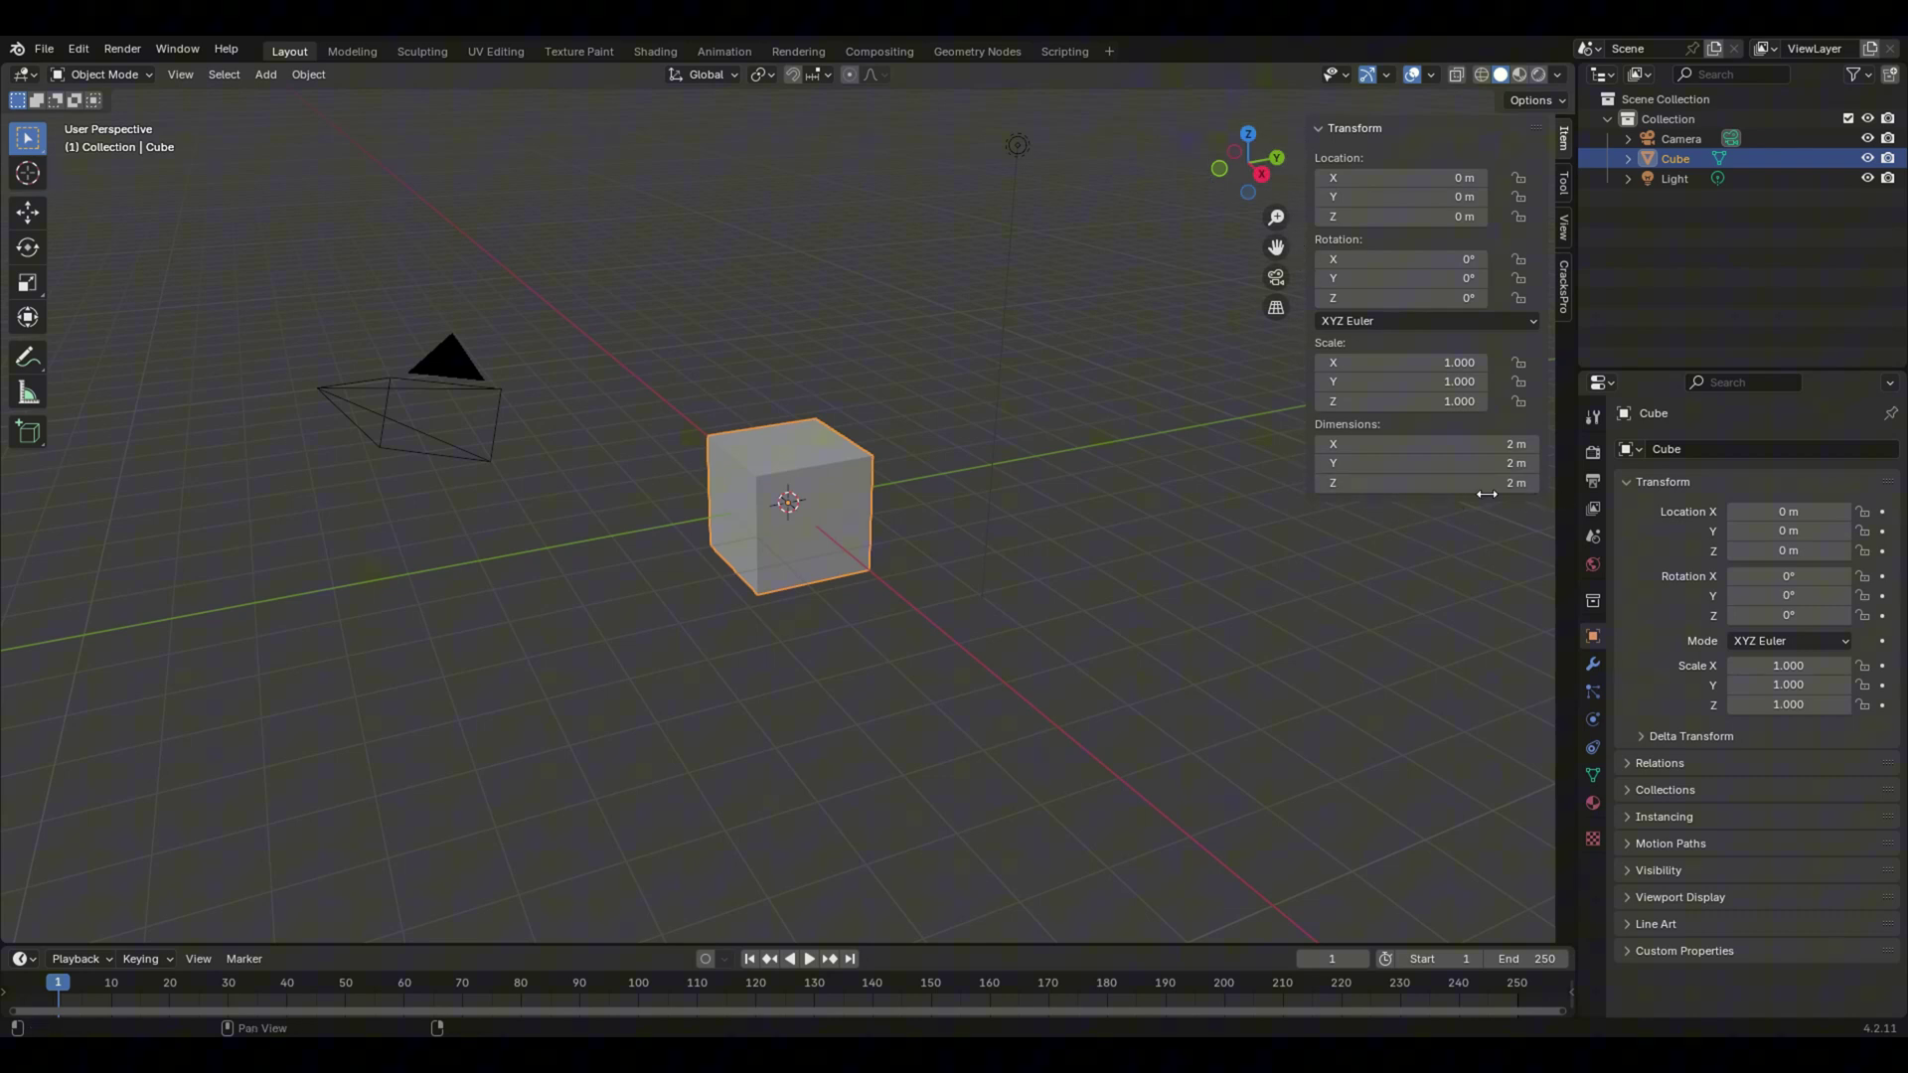
Orbit the Blender 4.2 viewport around the cube.
middle_click_drag(1177, 475, 1177, 447)
key("KP_Divide")
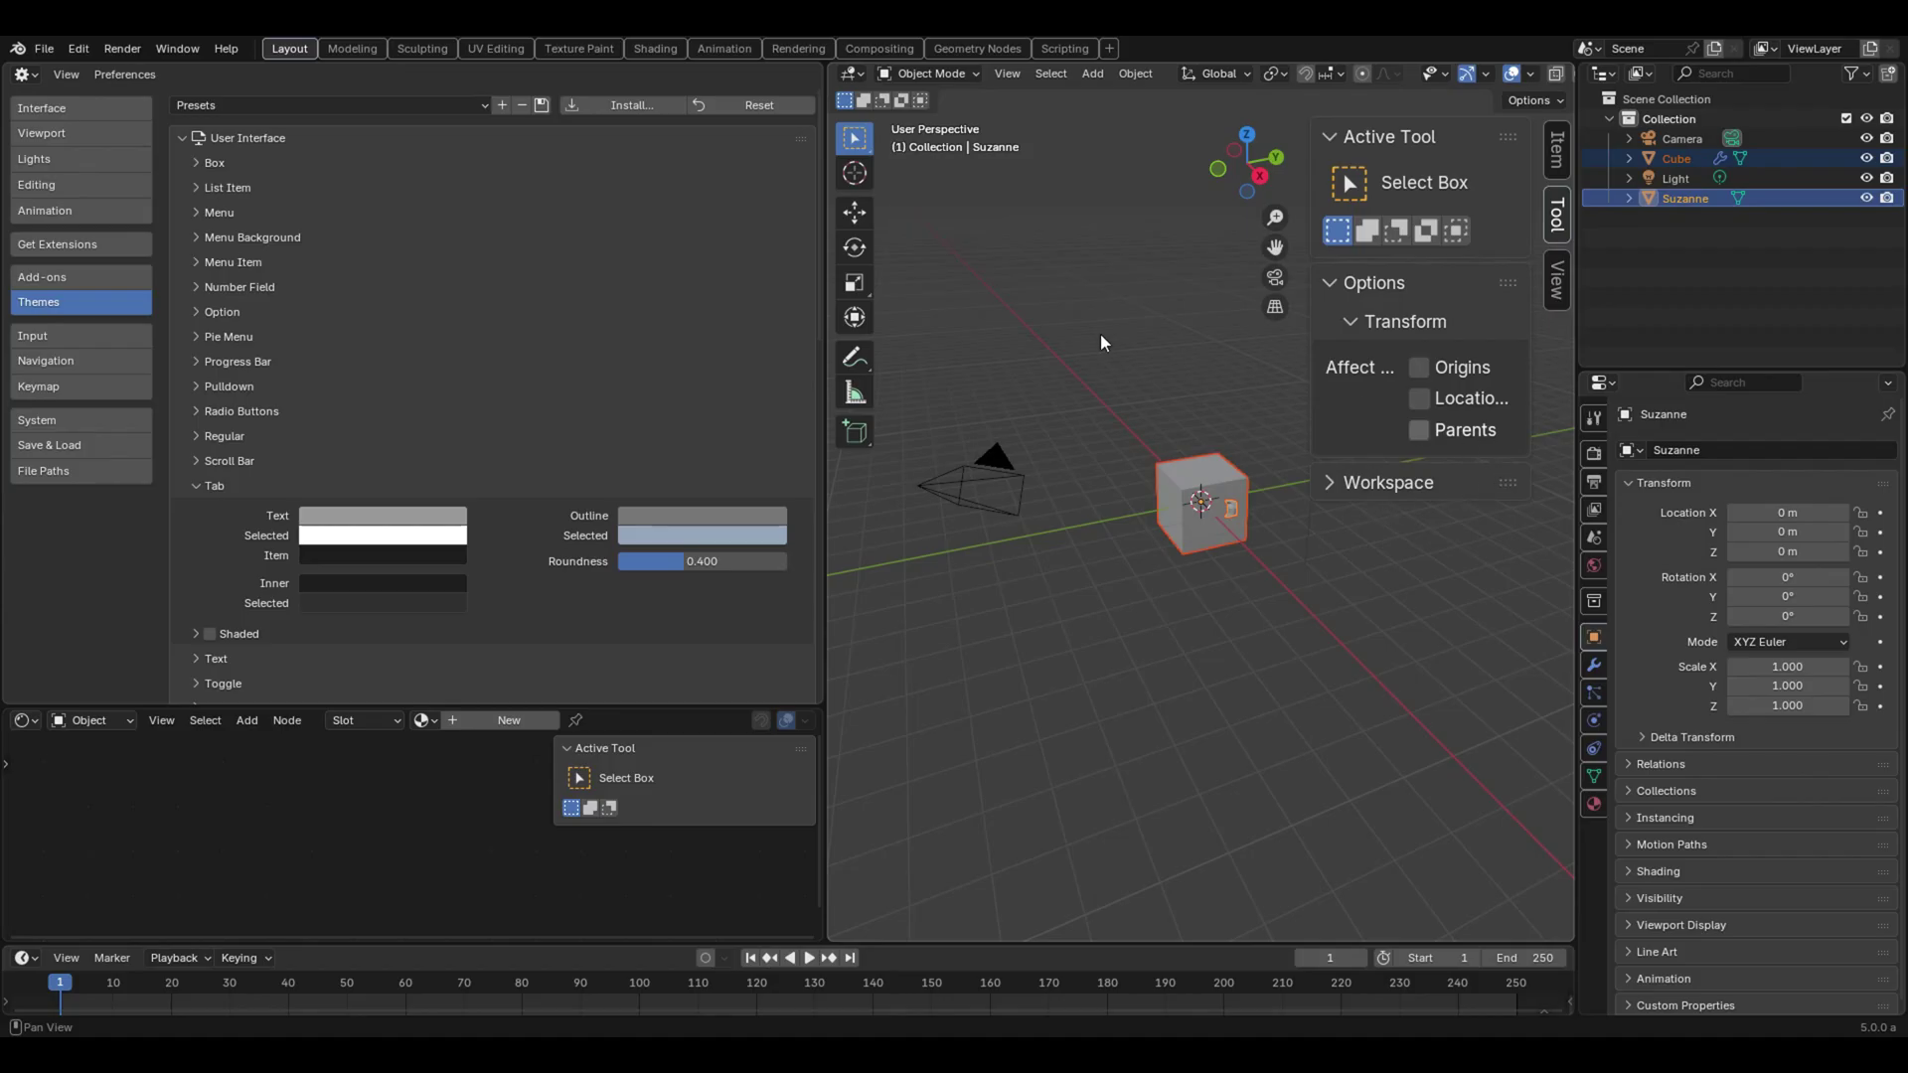
Collapse the User Interface theme section, then widen and reset the sidebar to show Suzanne's transform at default size.
left_click(179, 136)
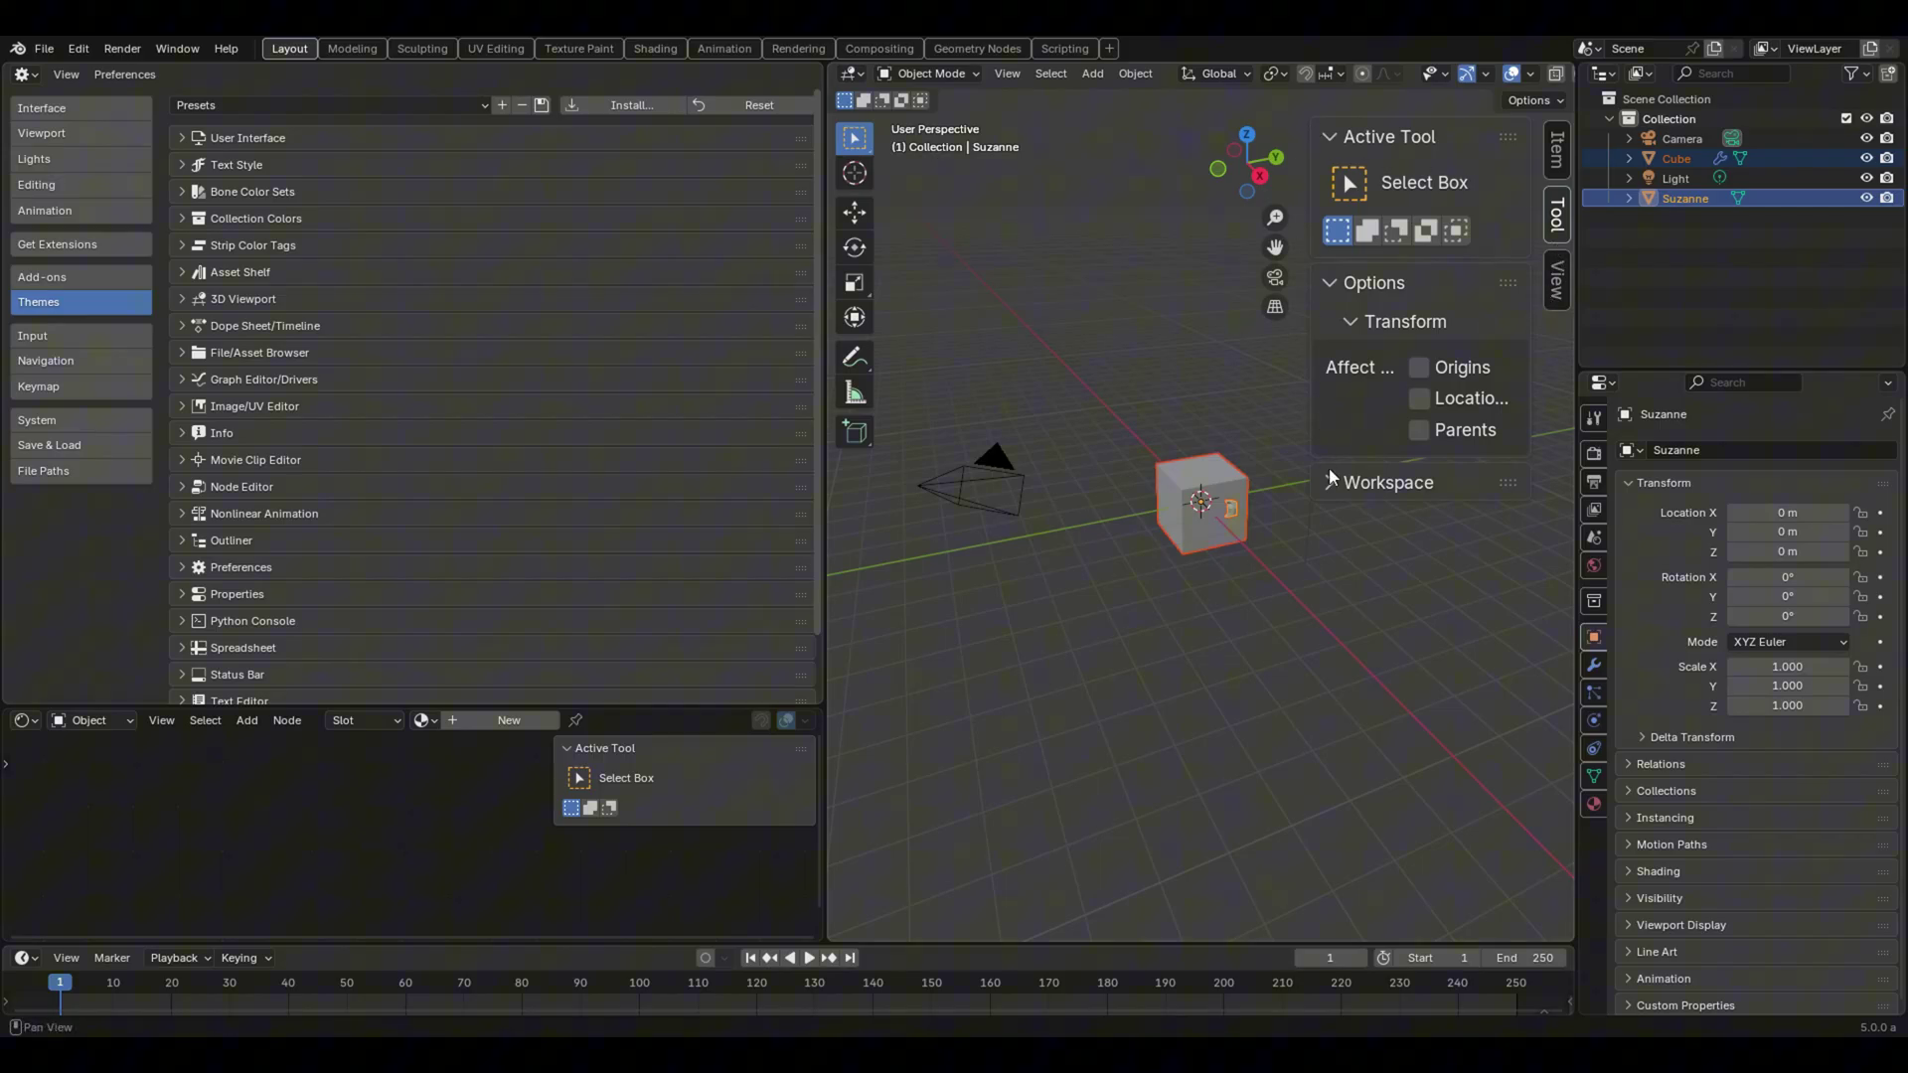
middle_click_drag(1433, 323, 1344, 161, "ctrl")
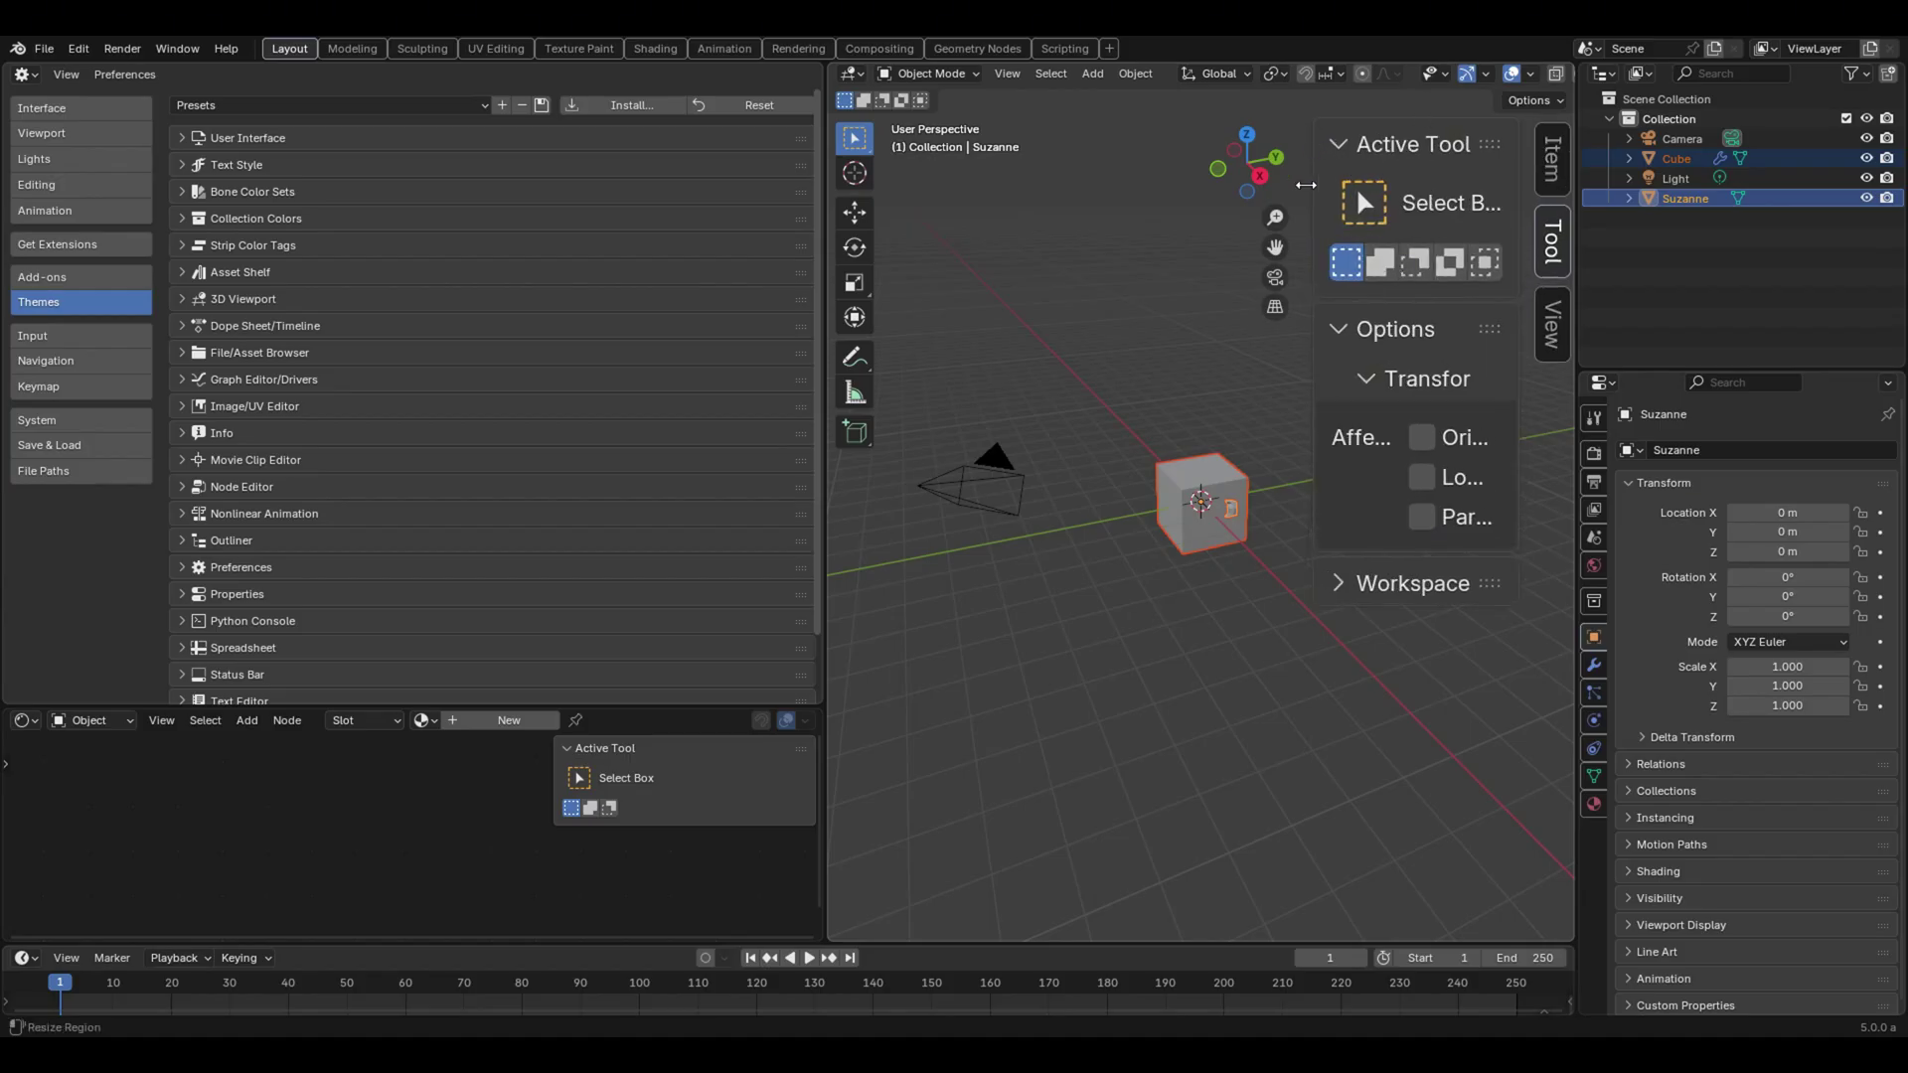
left_click_drag(1312, 147, 1158, 151)
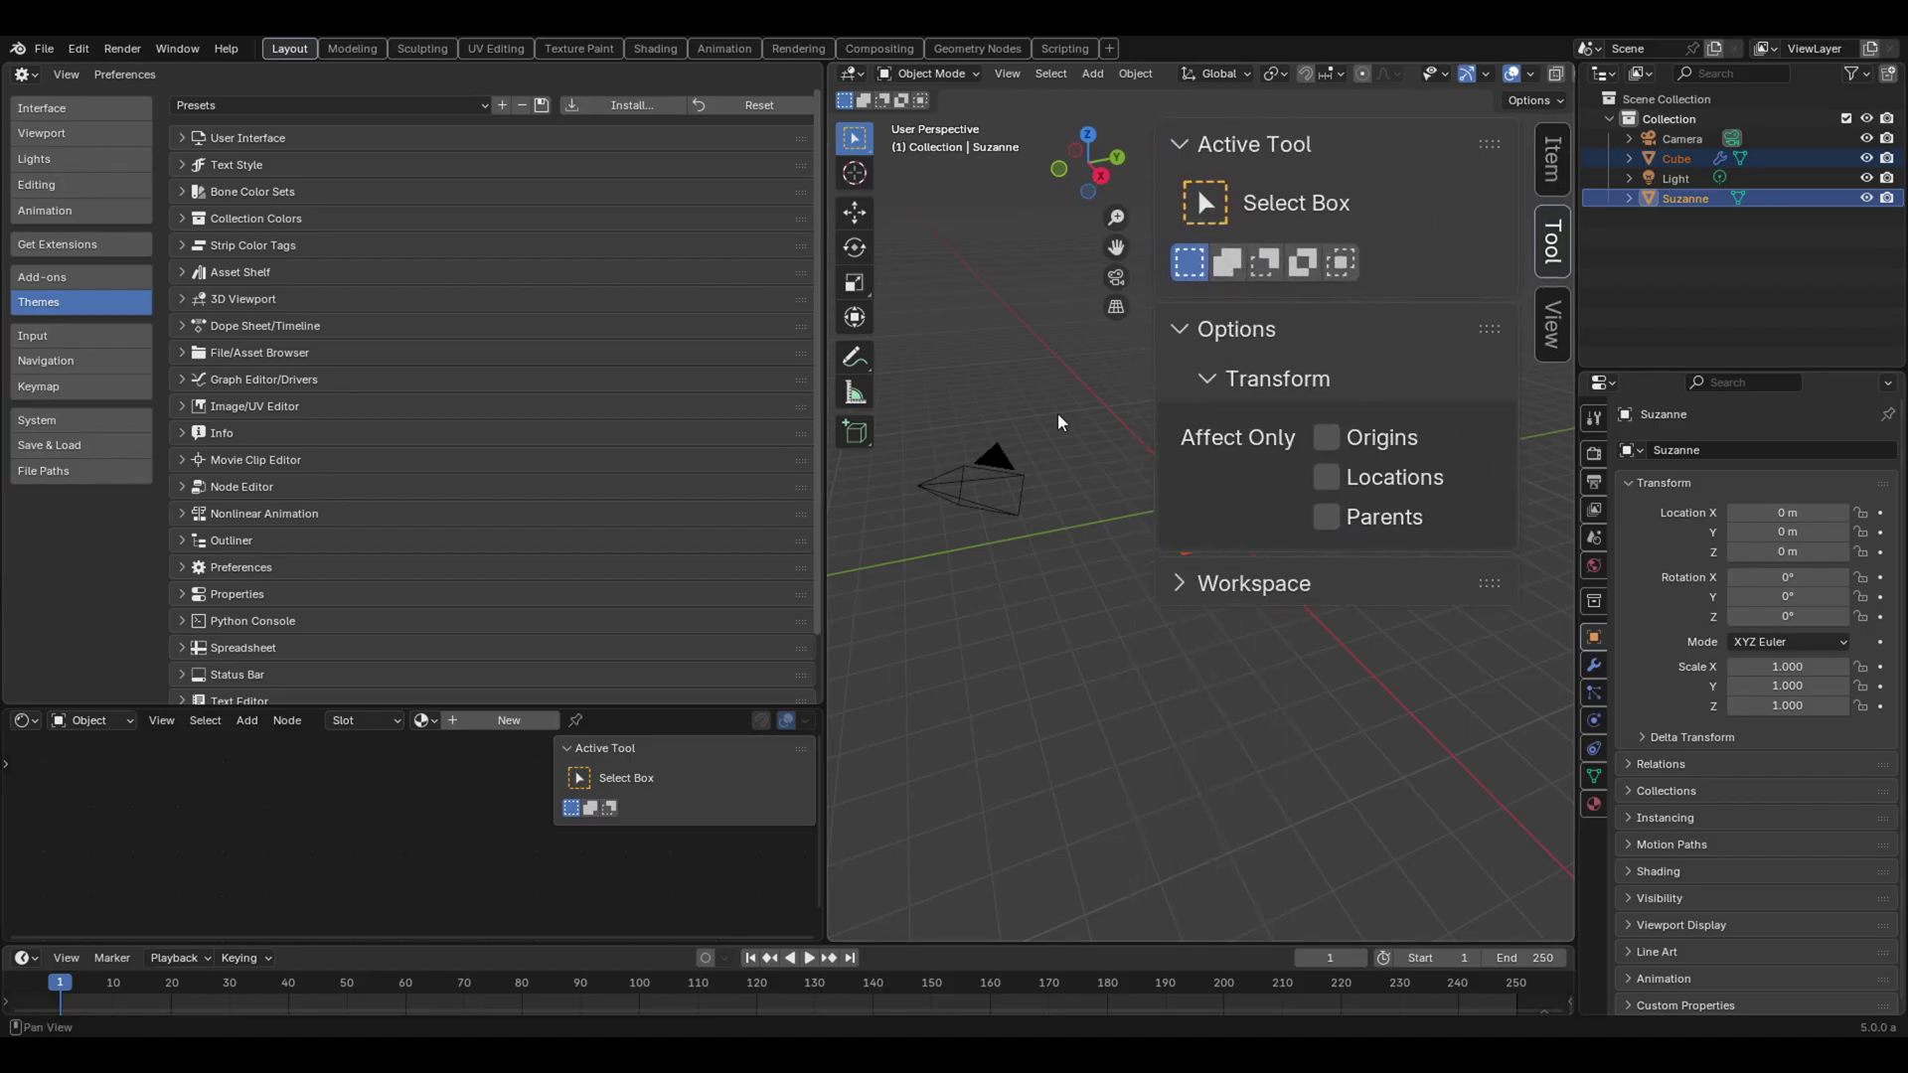
middle_click_drag(1052, 429, 1039, 362)
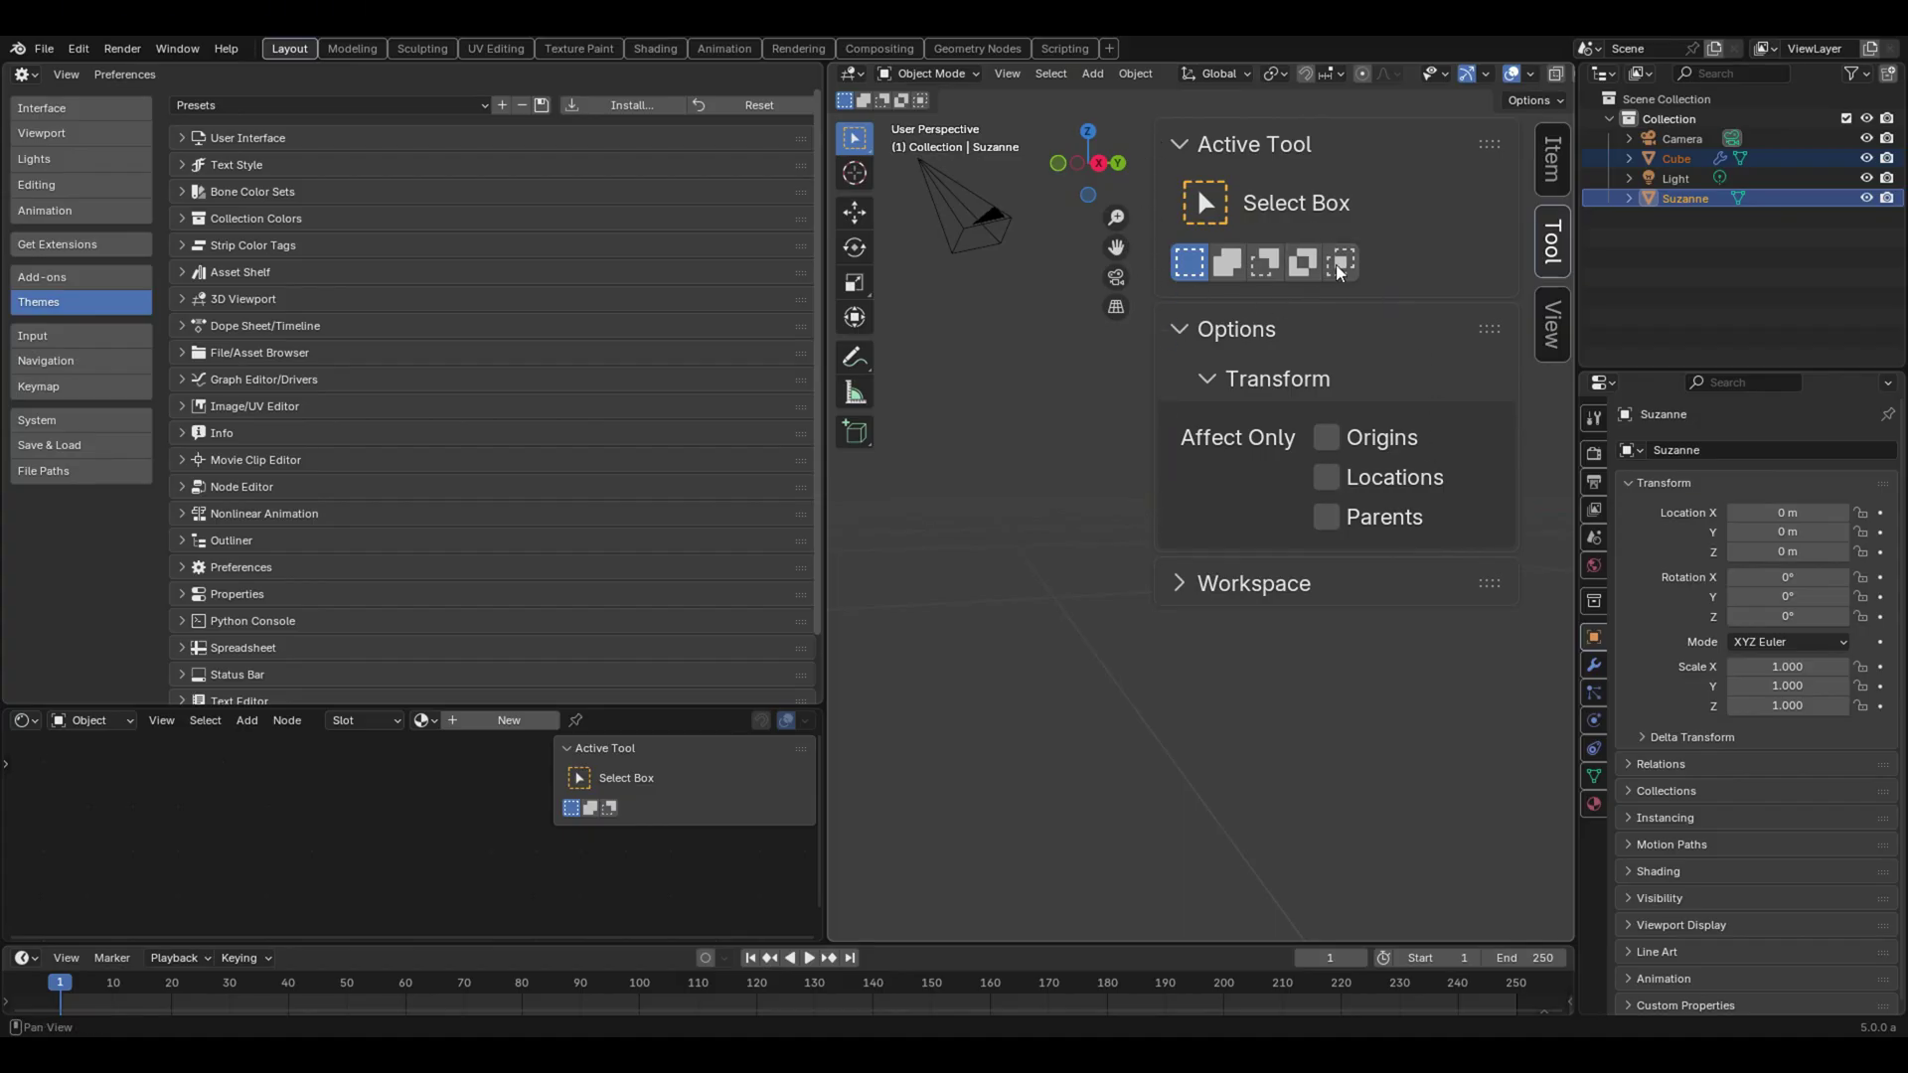
scroll(1326, 211, "up", 1, "ctrl")
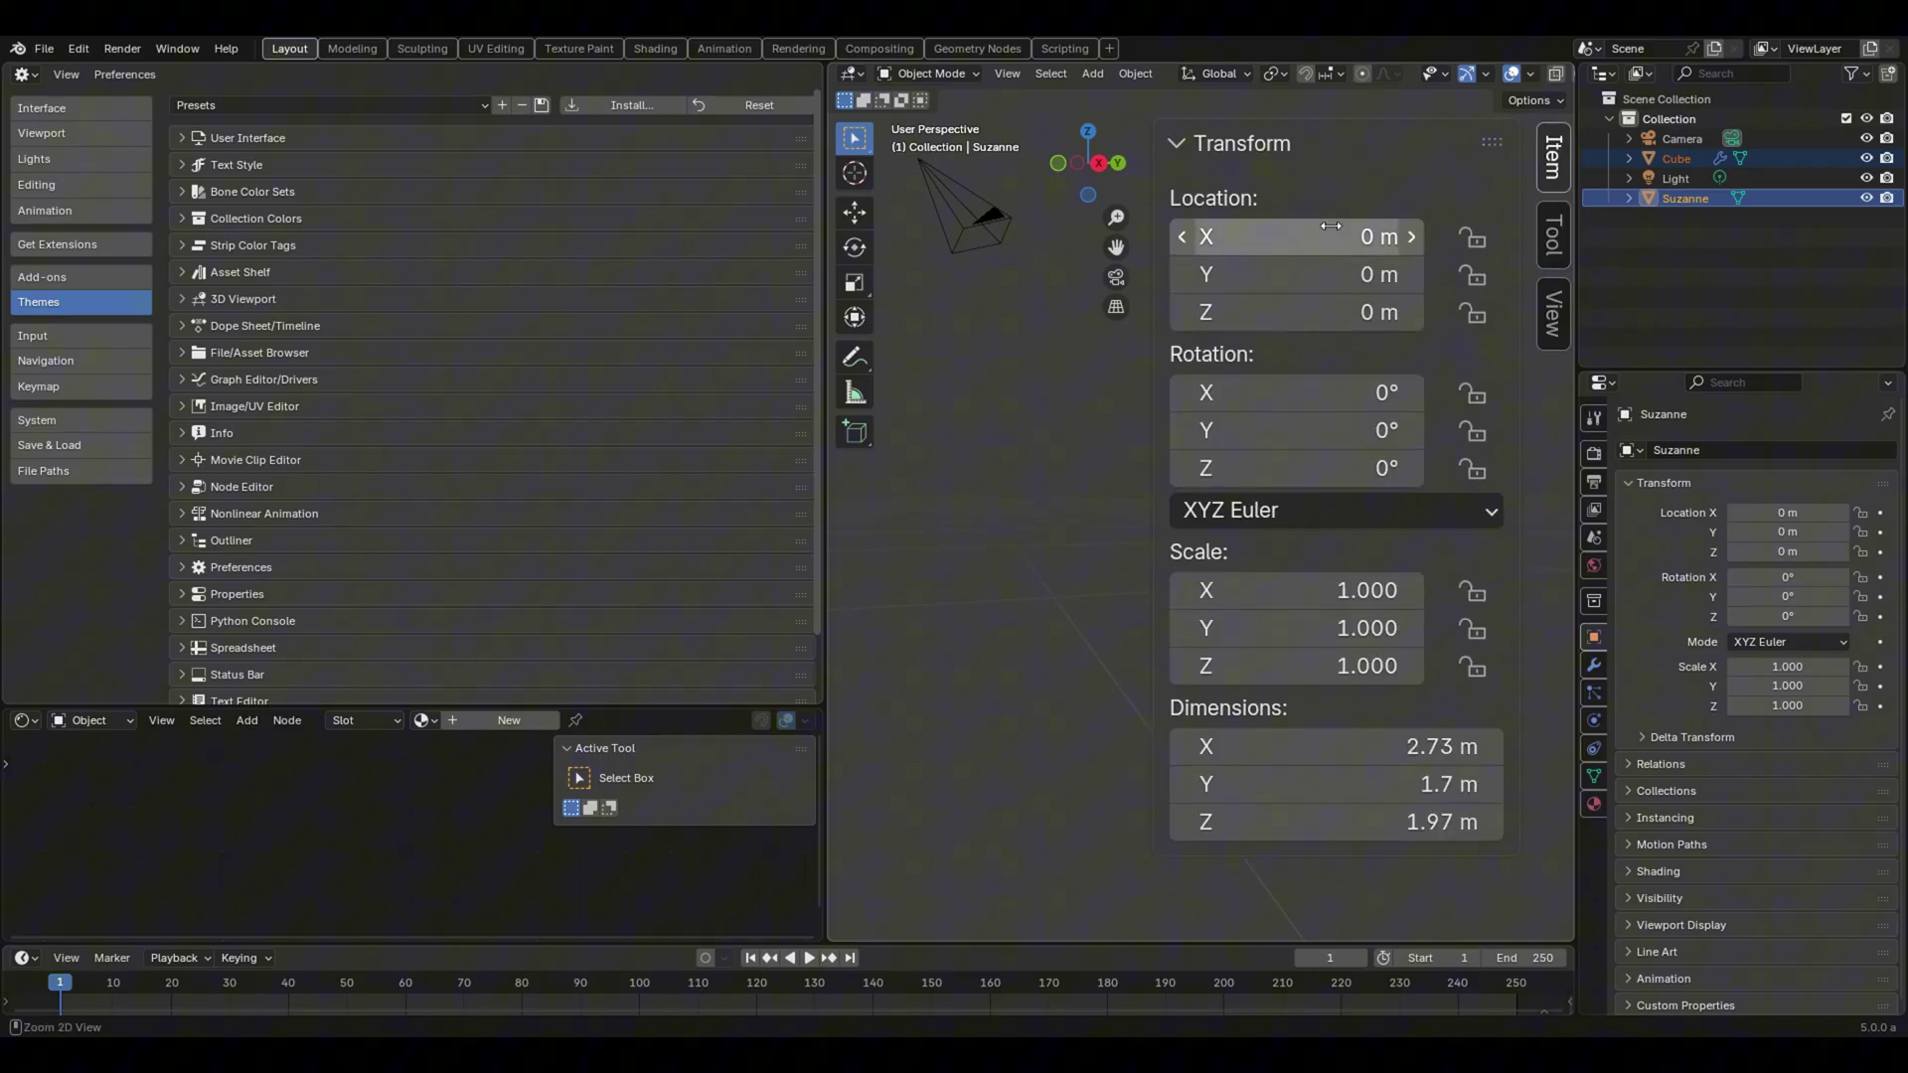
mouse_move(1336, 174)
middle_mouse_down("ctrl")
mouse_move(1362, 520)
mouse_move(1365, 296)
middle_mouse_up("ctrl")
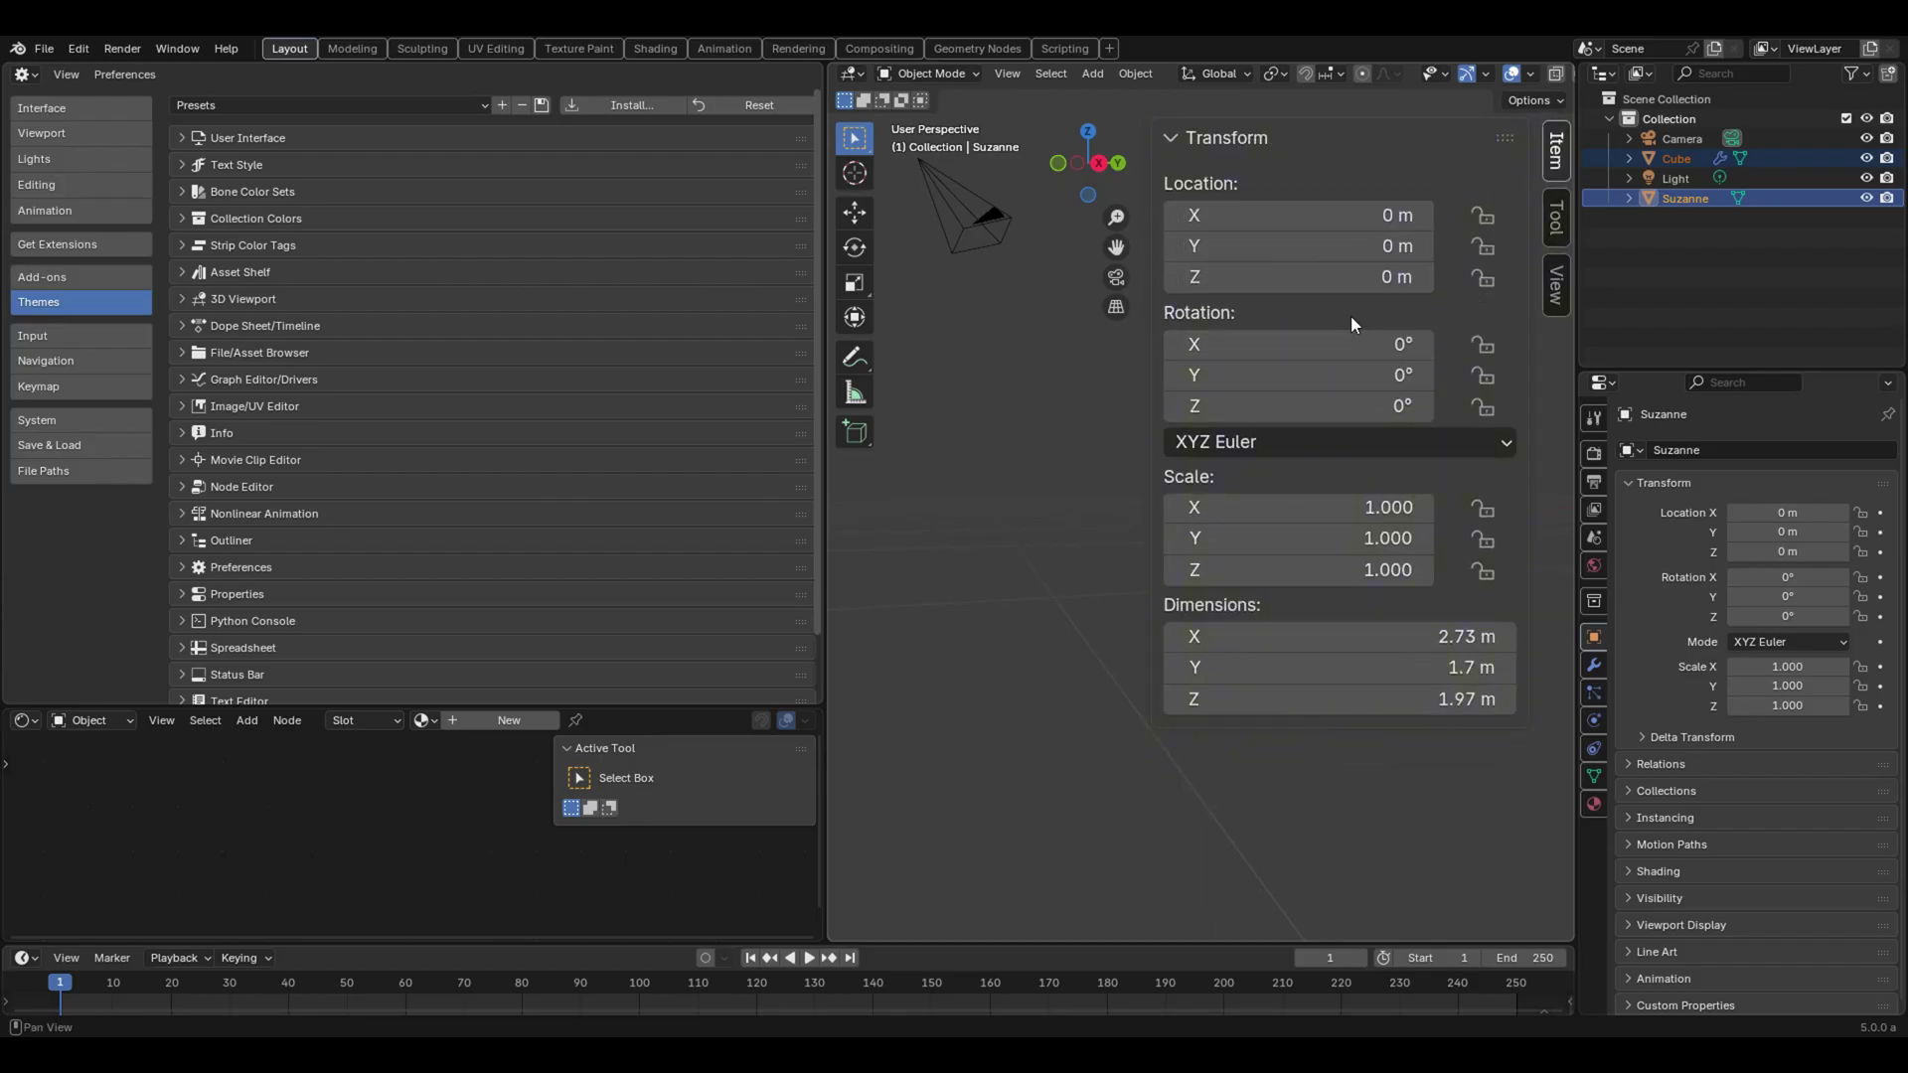
key("Home")
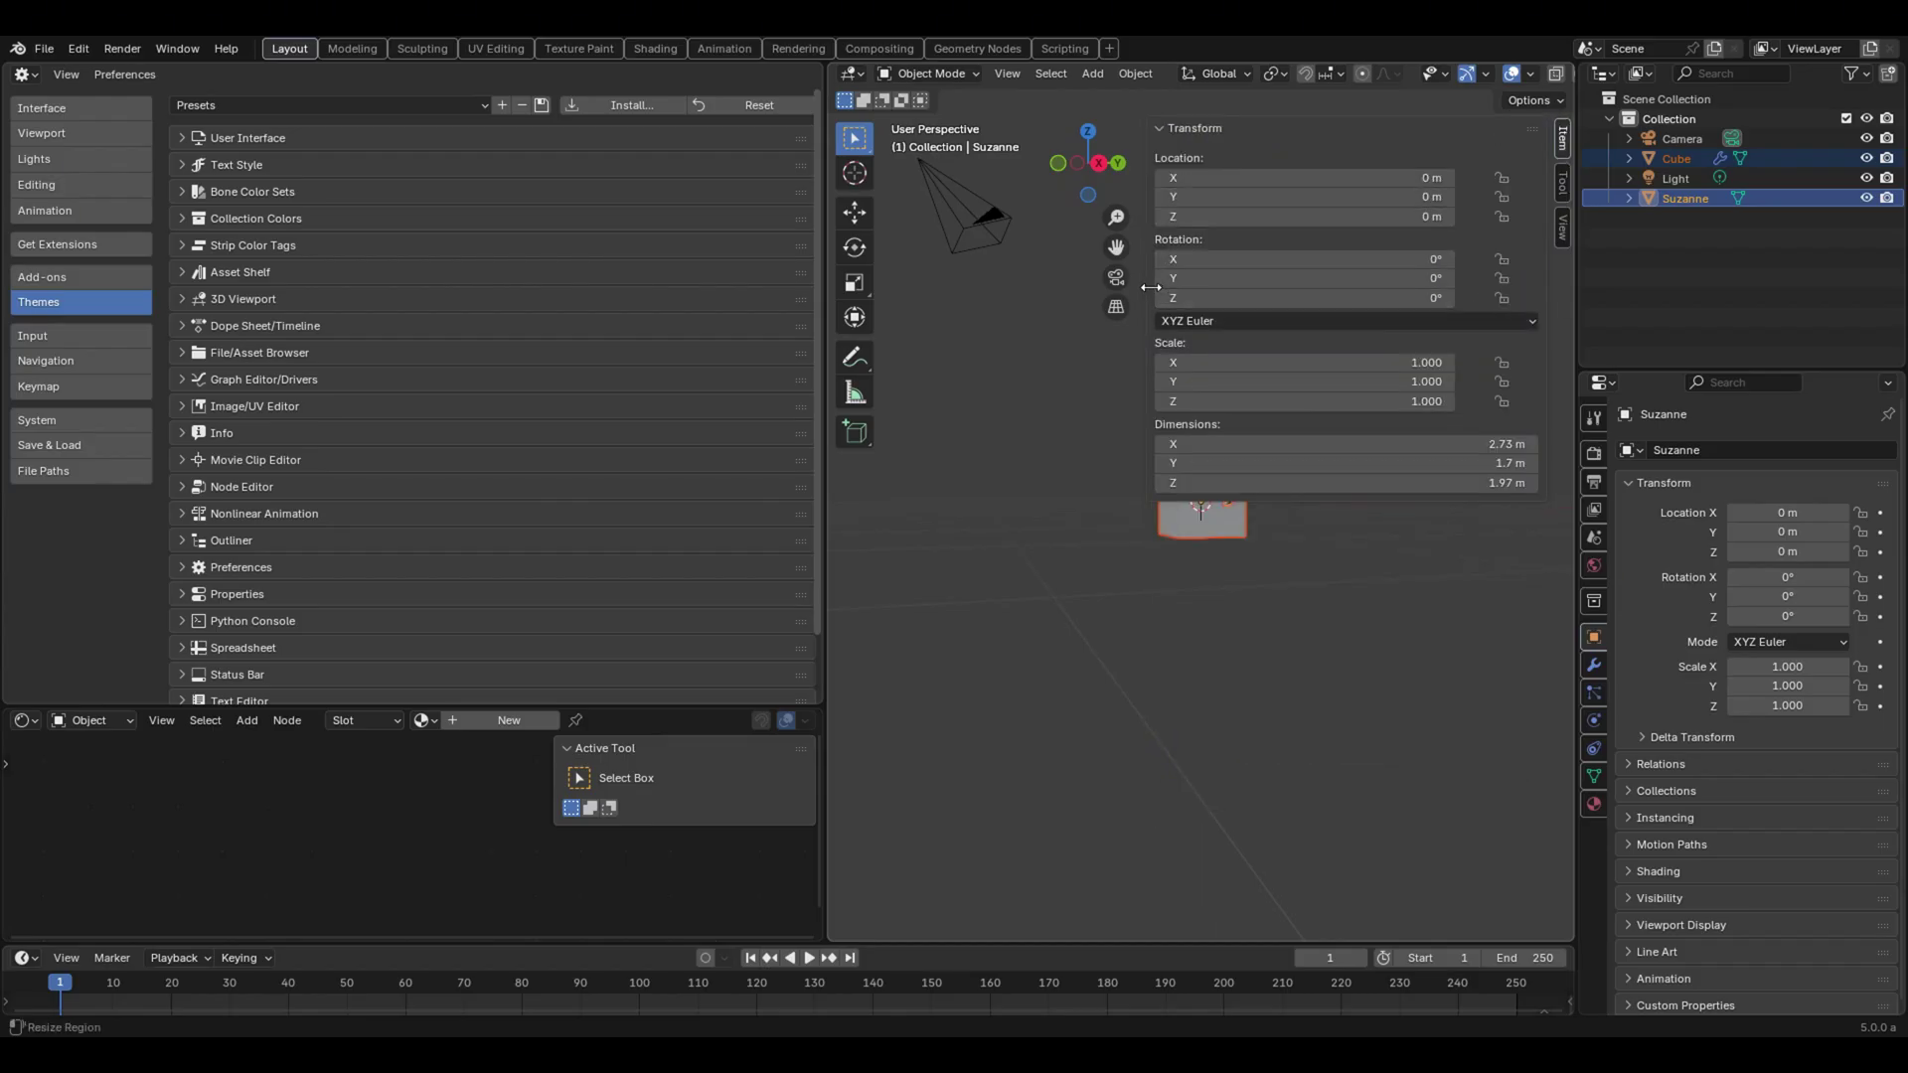
Narrow and toggle the sidebar with N, then reopen the Item tab showing Suzanne's 2.73 × 1.7 × 1.97 m dimensions.
left_click_drag(1165, 288, 1334, 288)
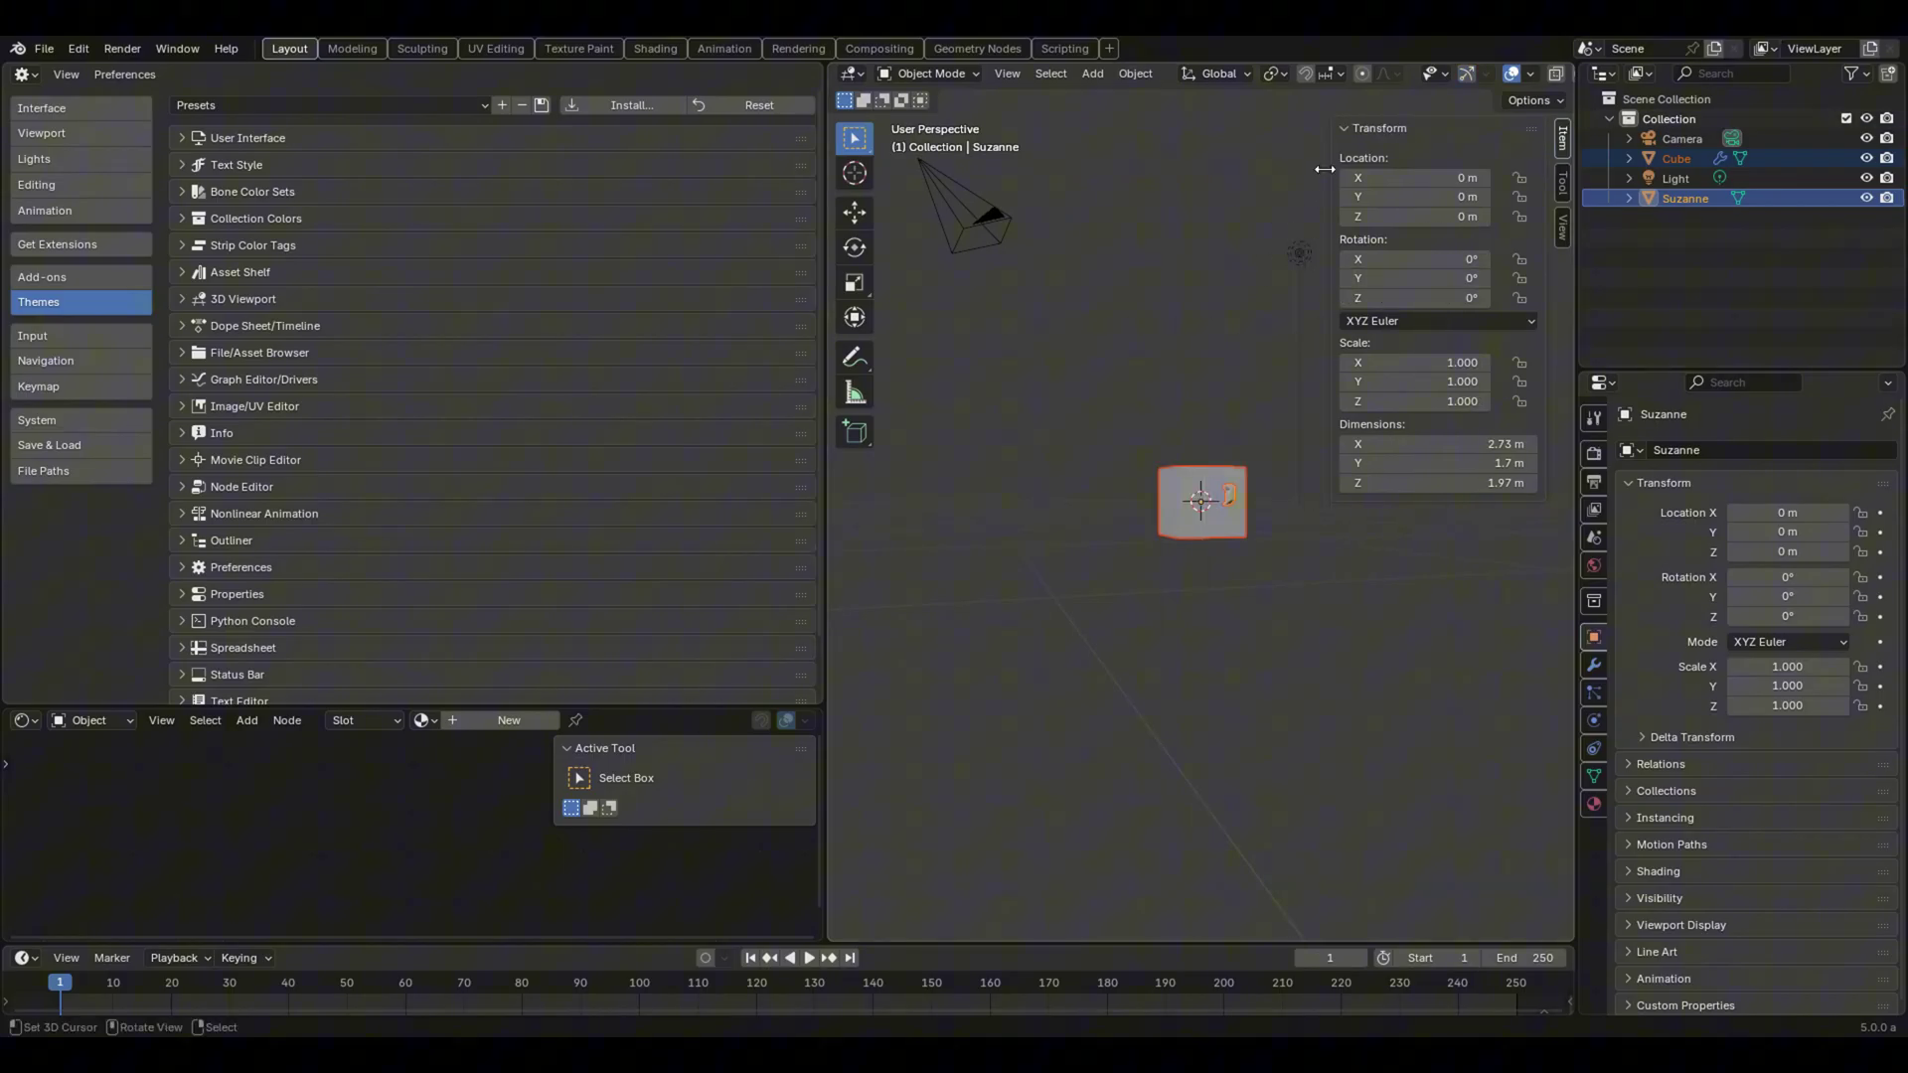
left_click_drag(1326, 136, 1543, 133)
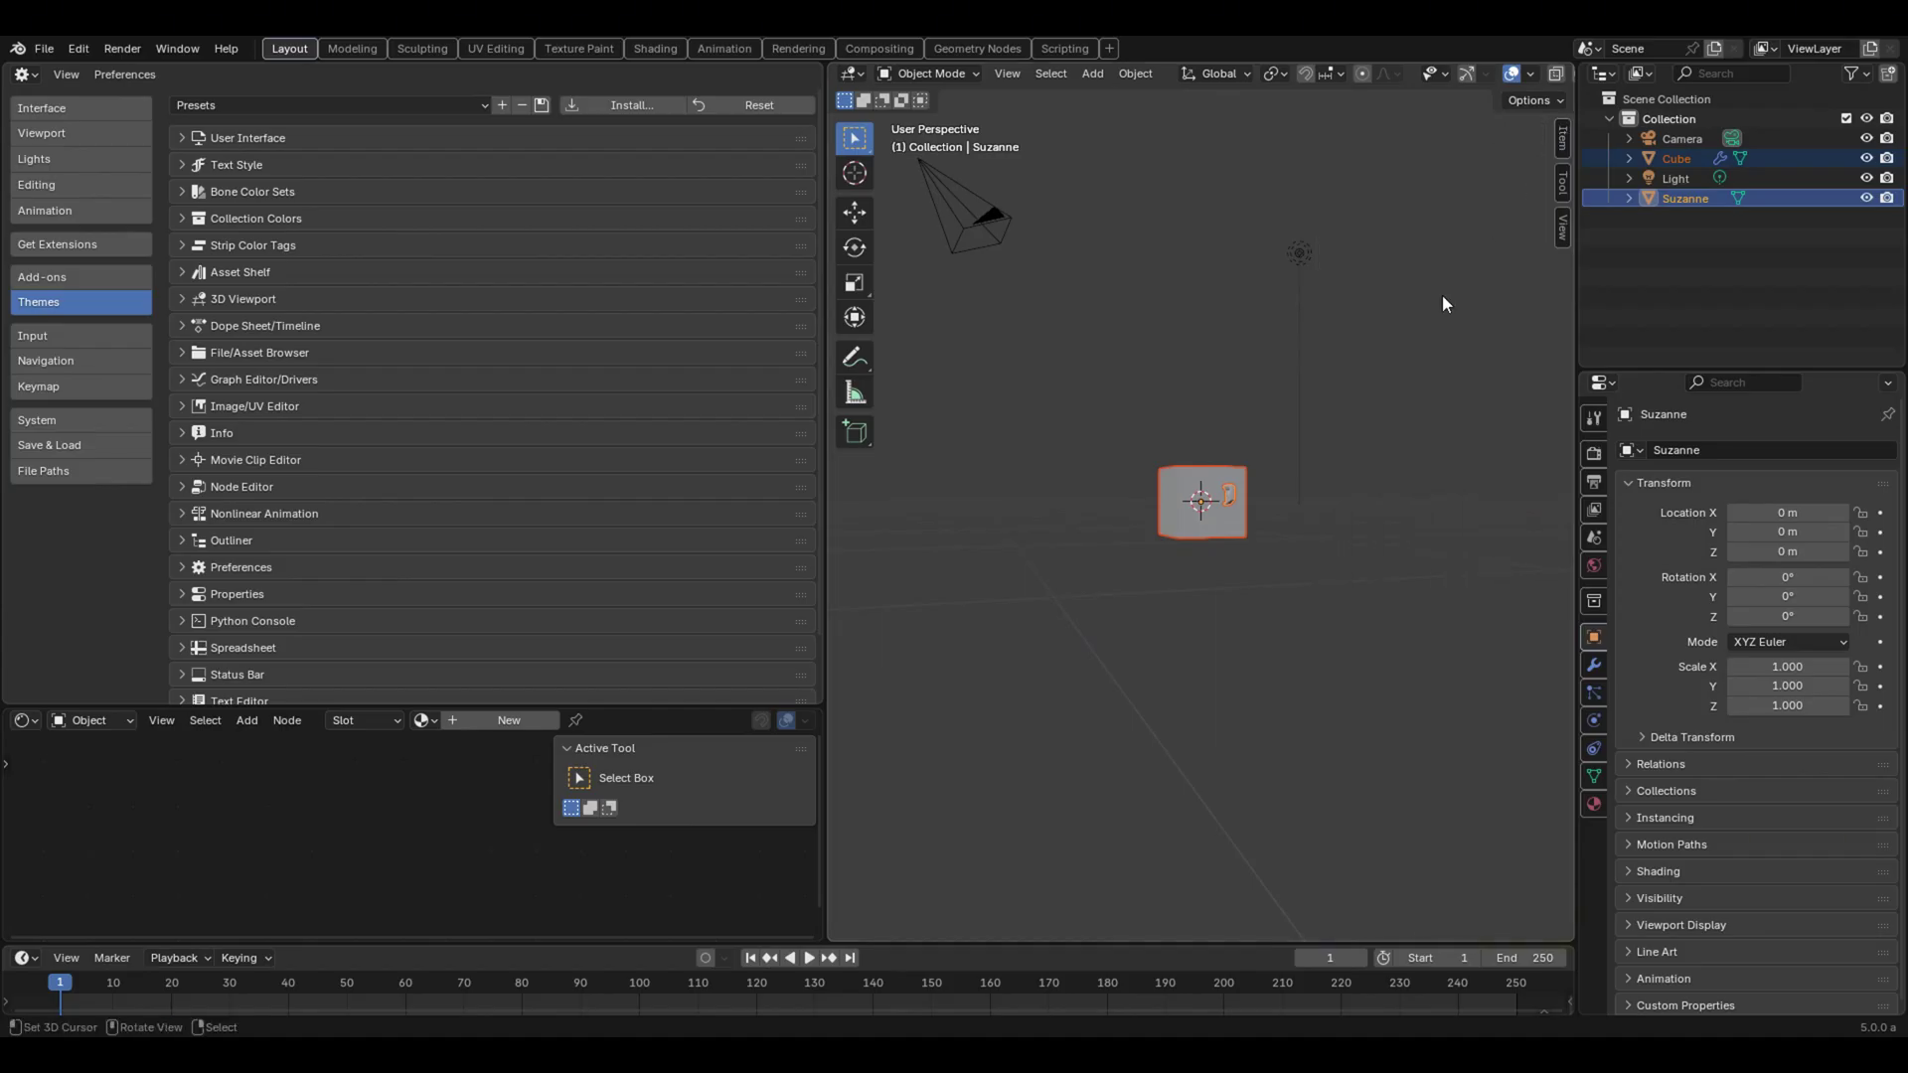
key("n")
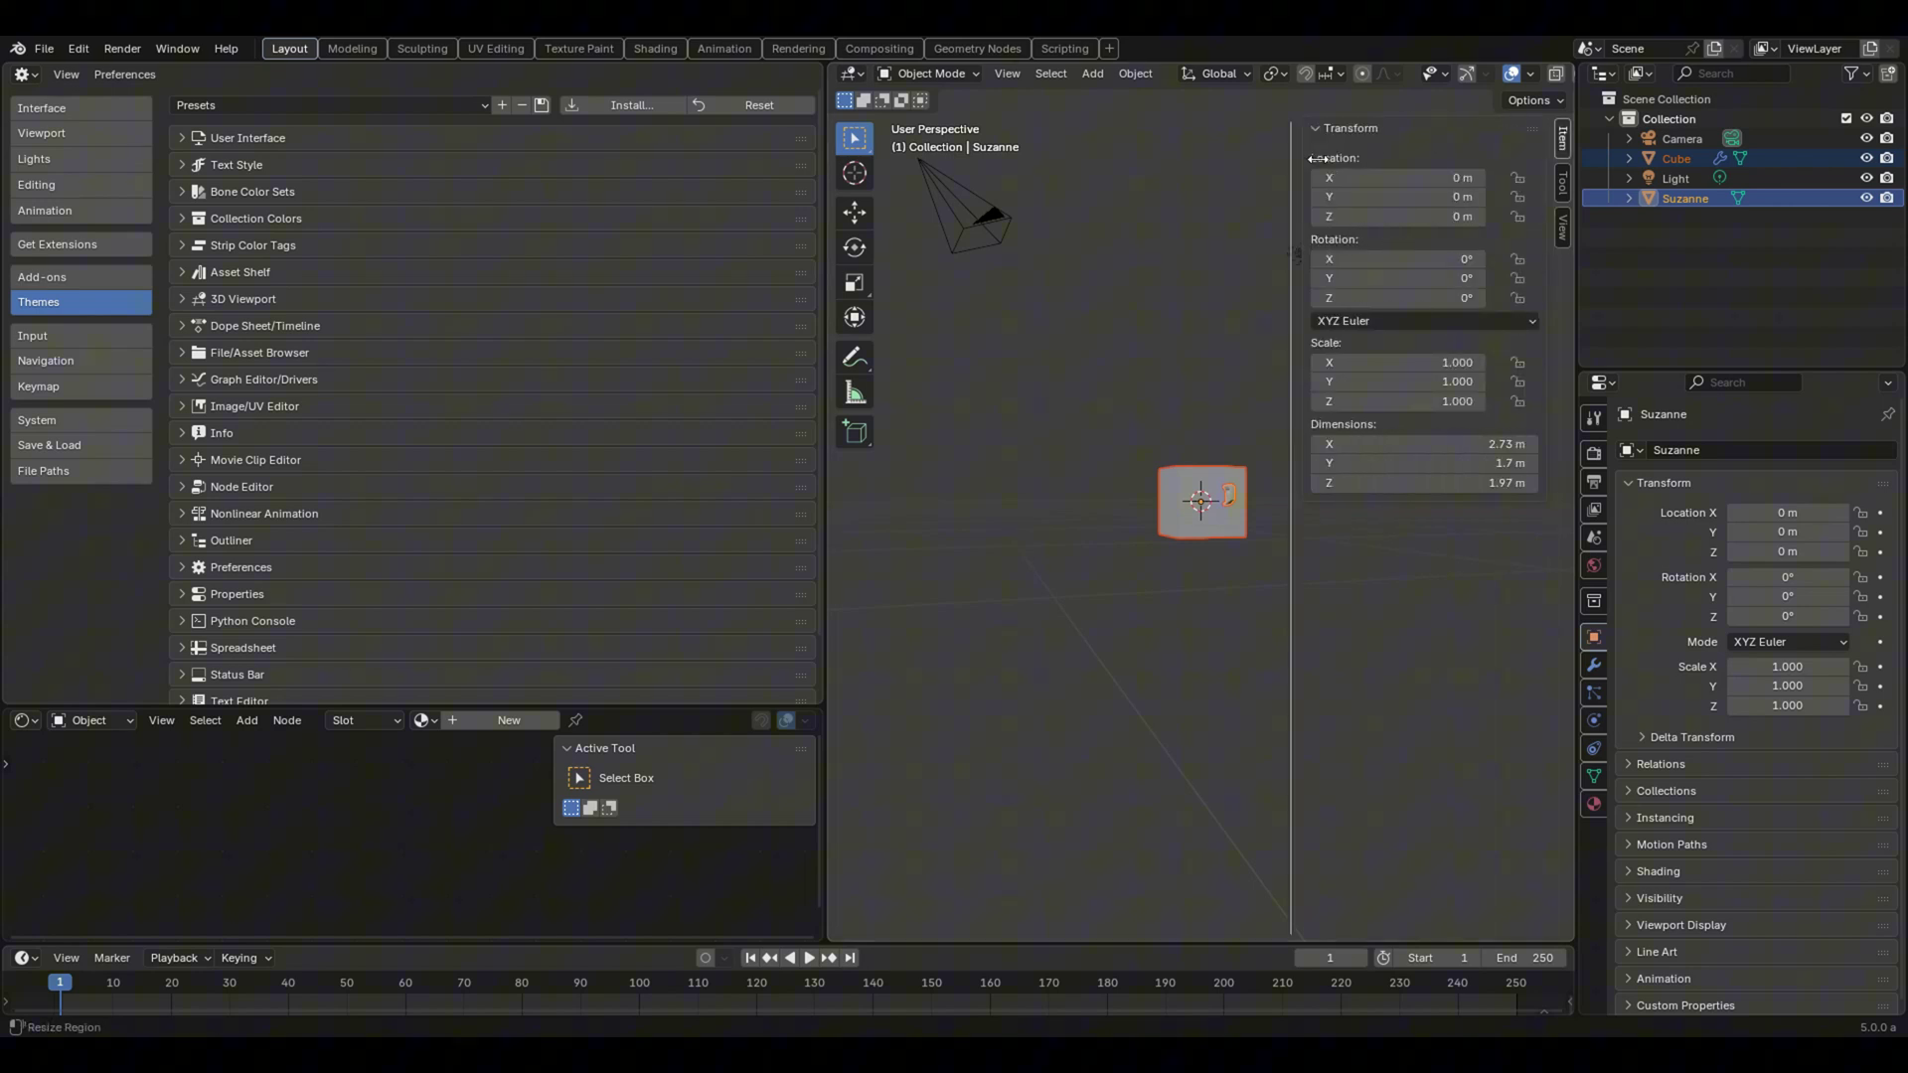
key("n")
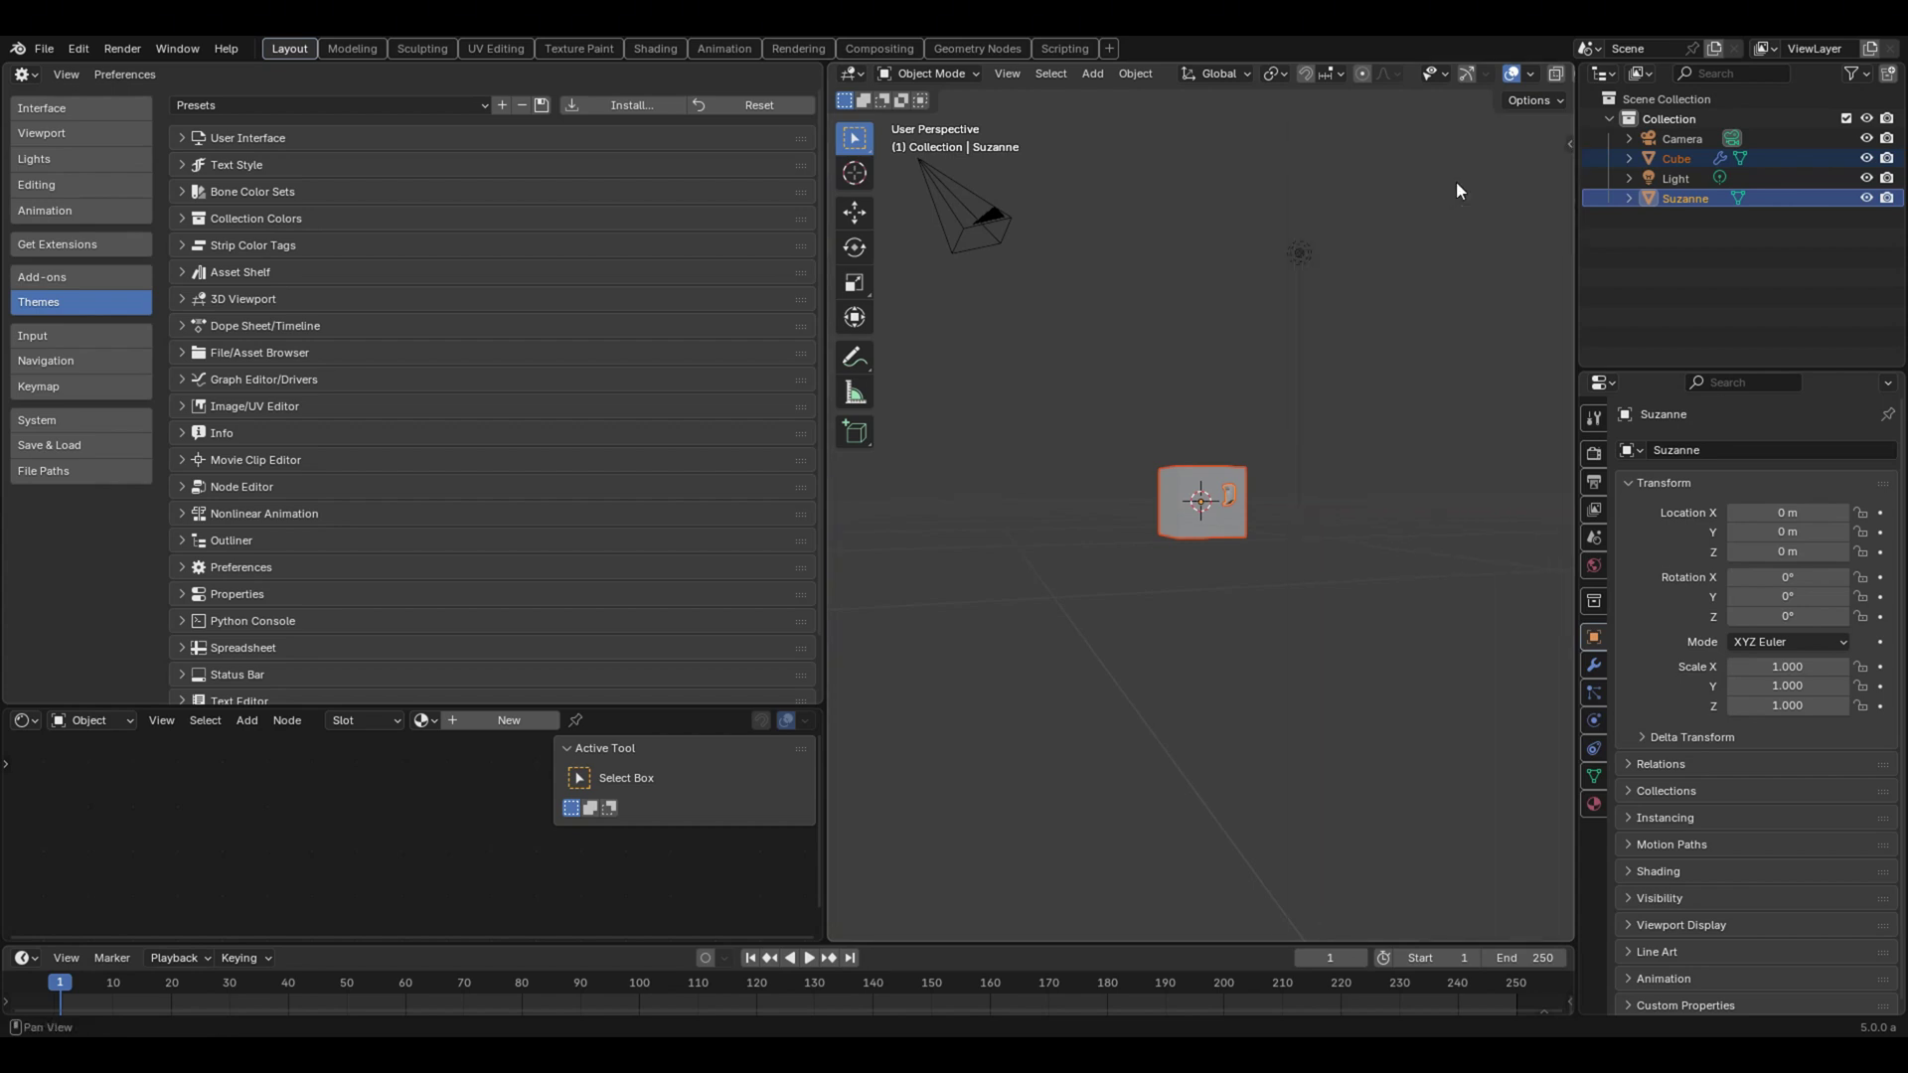
key("n")
key("n")
mouse_move(1565, 141)
left_mouse_down()
mouse_move(1435, 139)
mouse_move(1534, 132)
left_mouse_up()
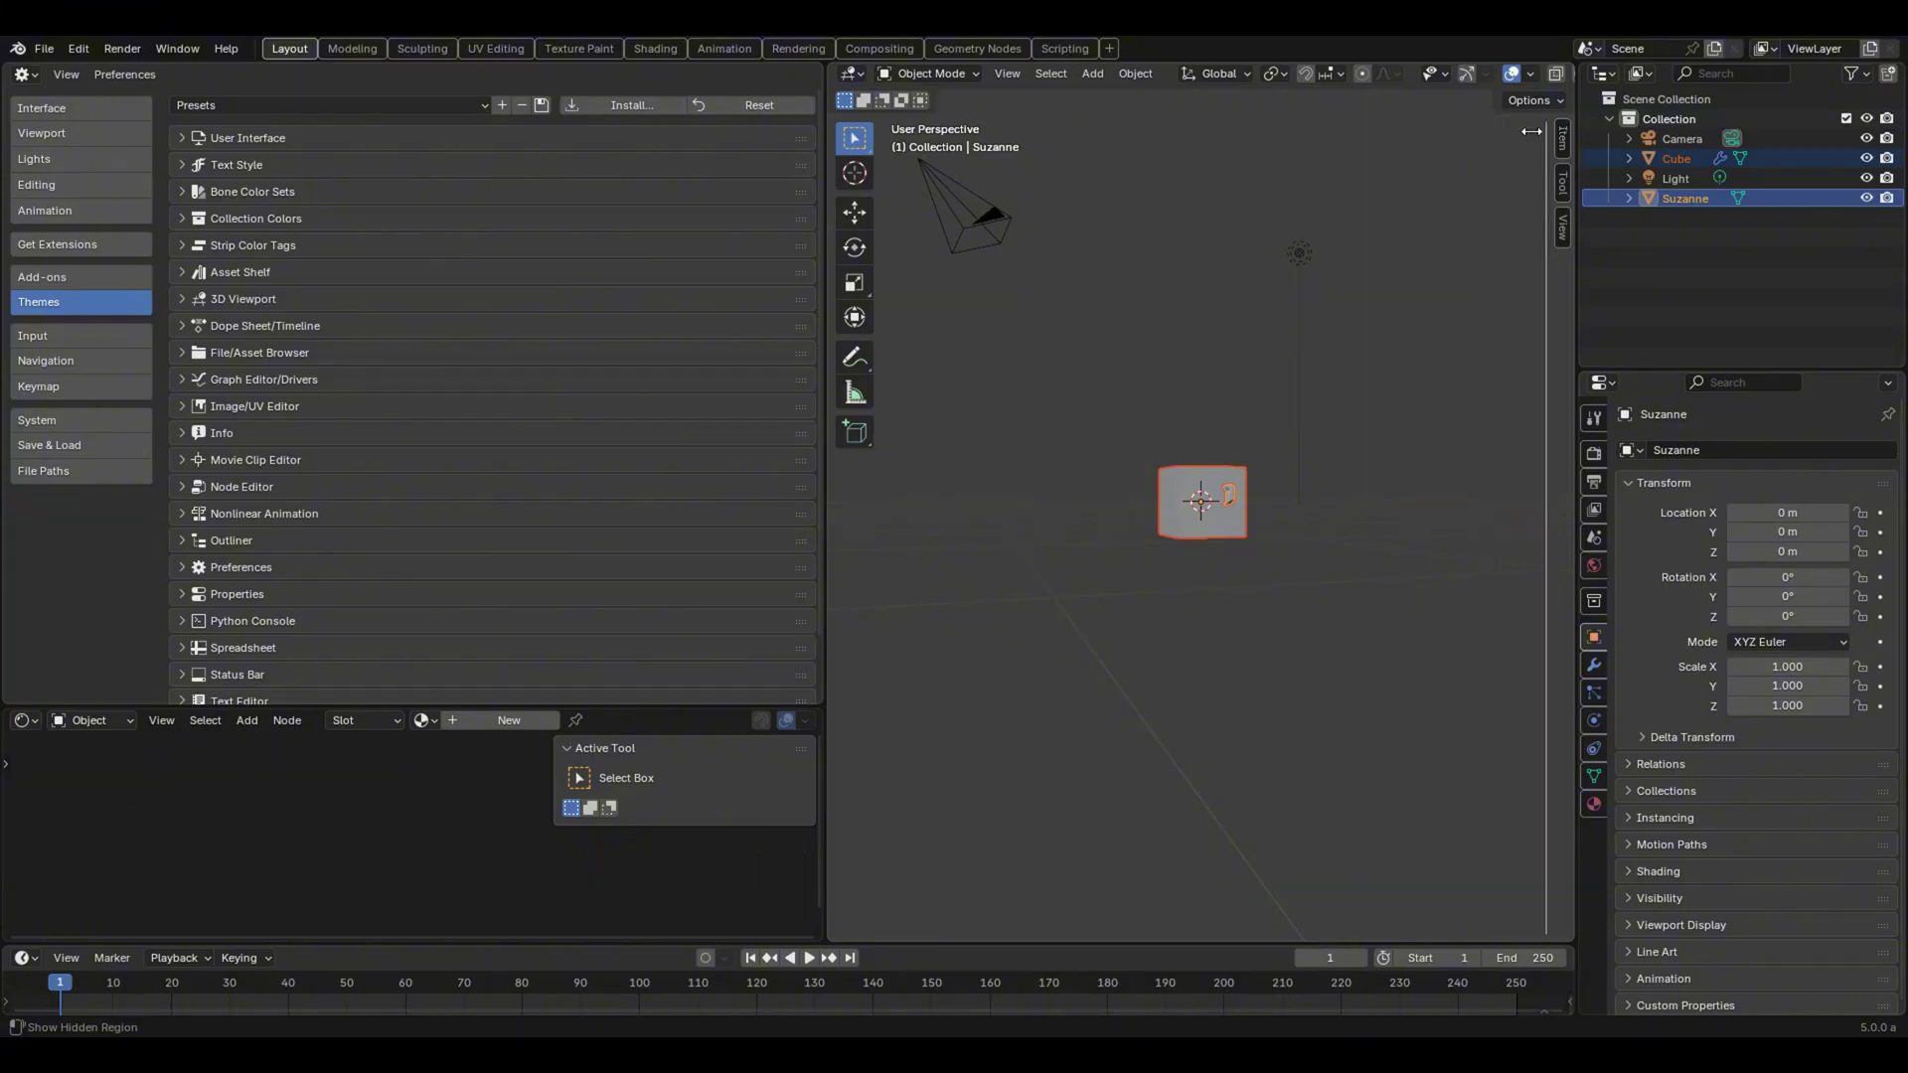
left_click(1562, 152)
left_click(1563, 186)
left_click(1563, 147)
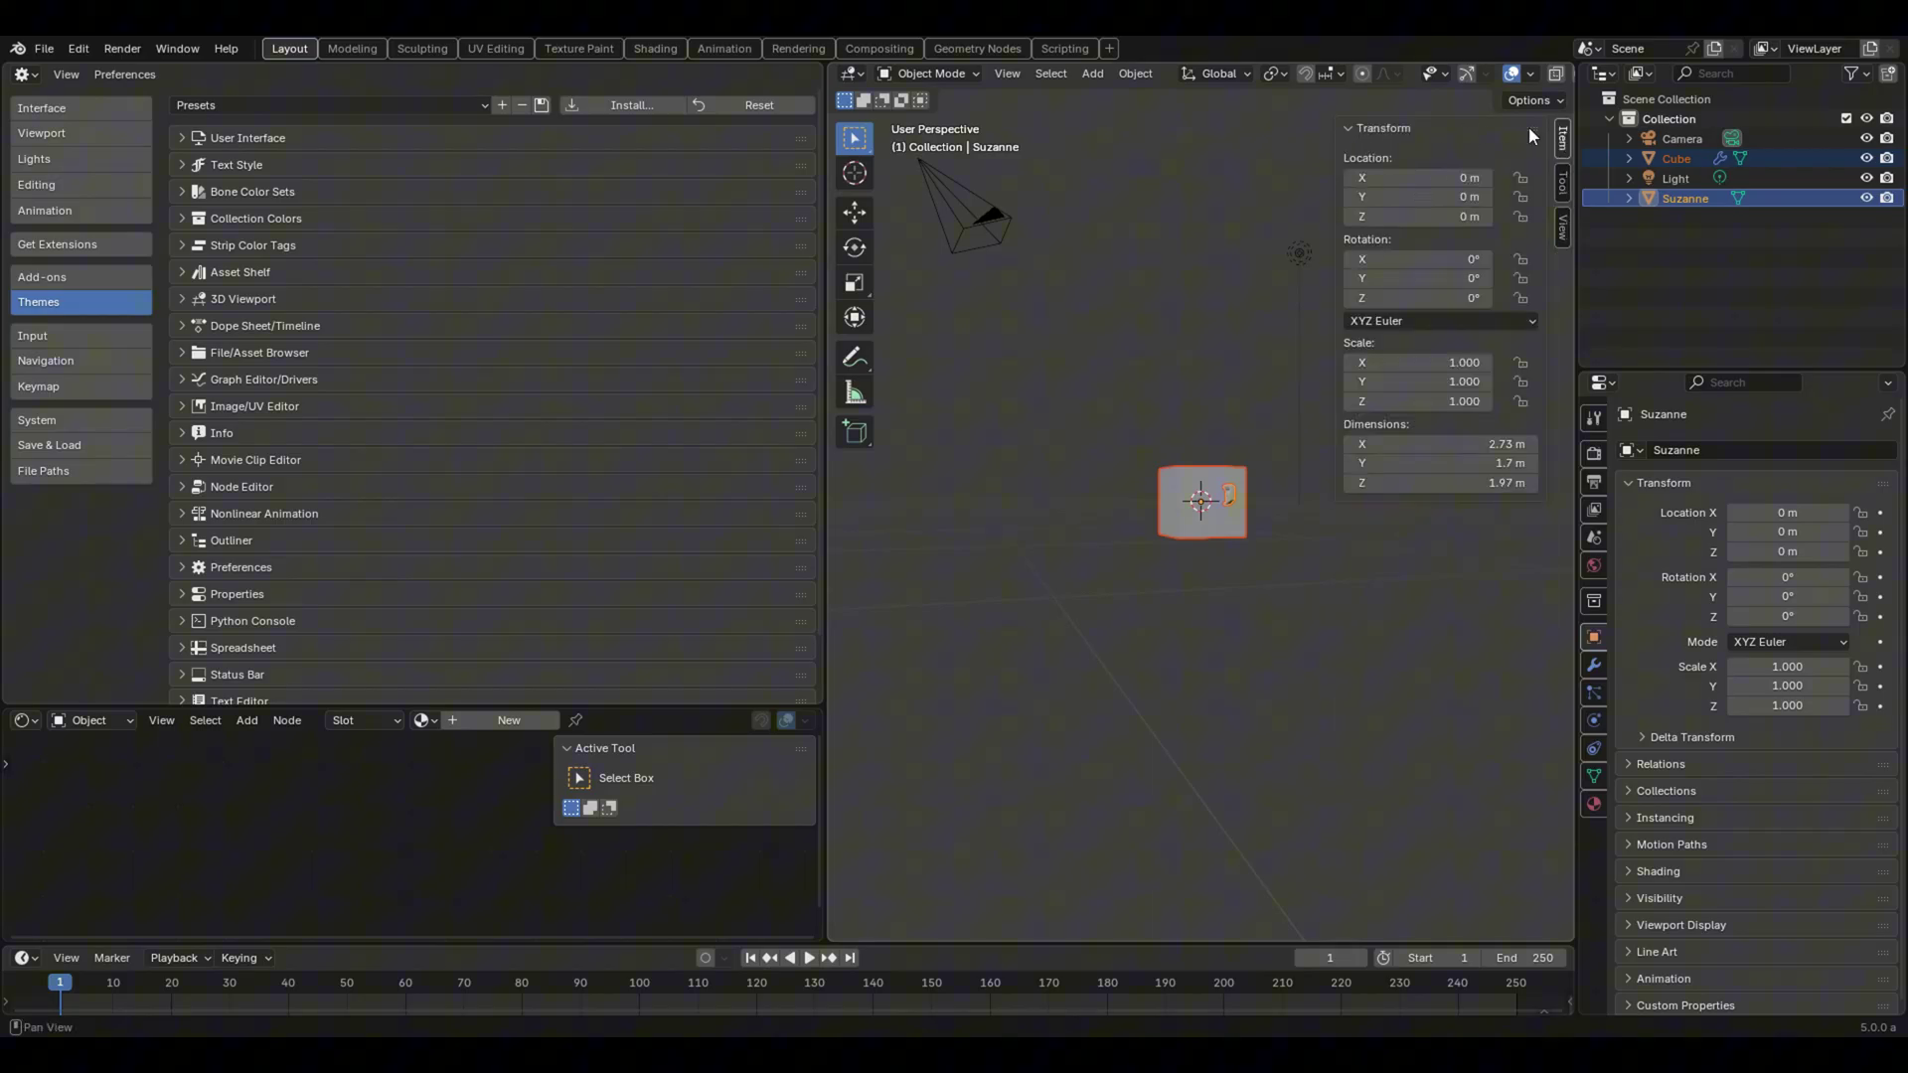
Pin the Transform panel and move it to the top of the Tool tab.
right_click(1528, 125)
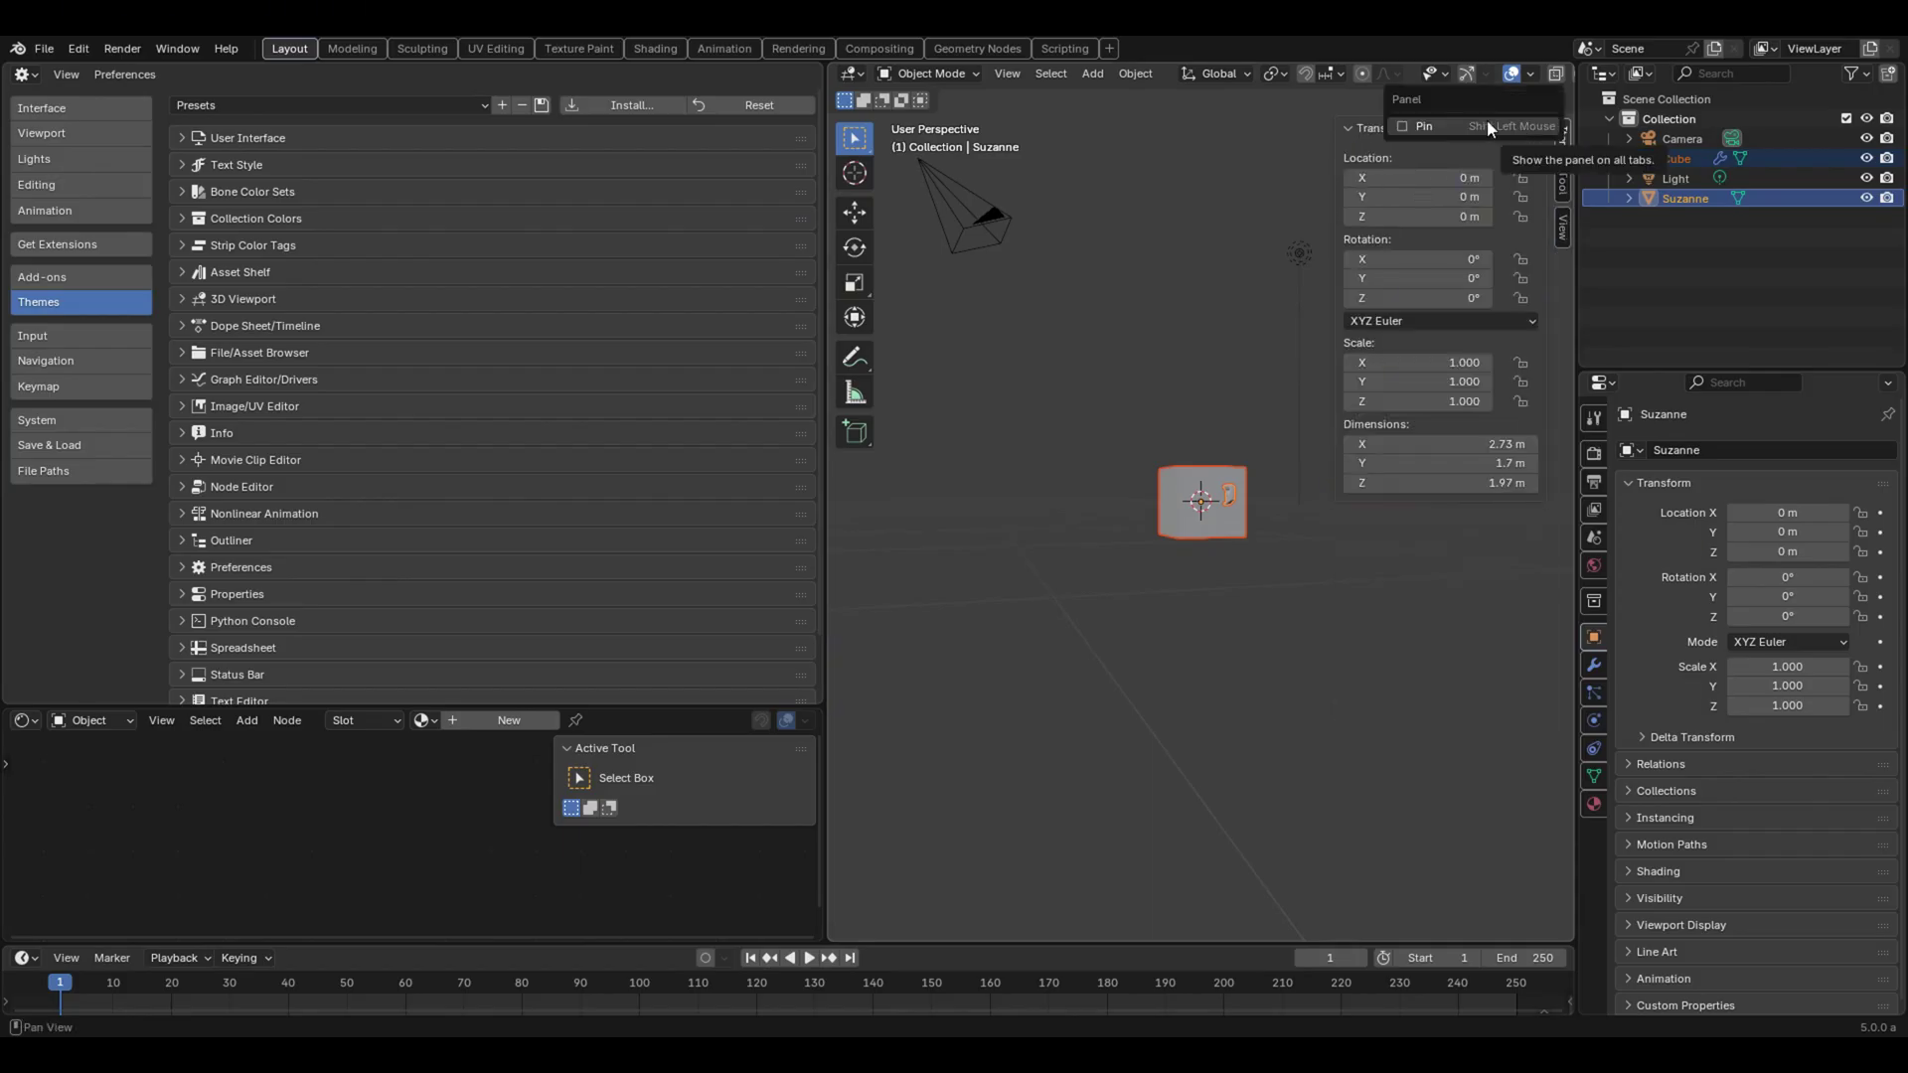
left_click(1396, 127)
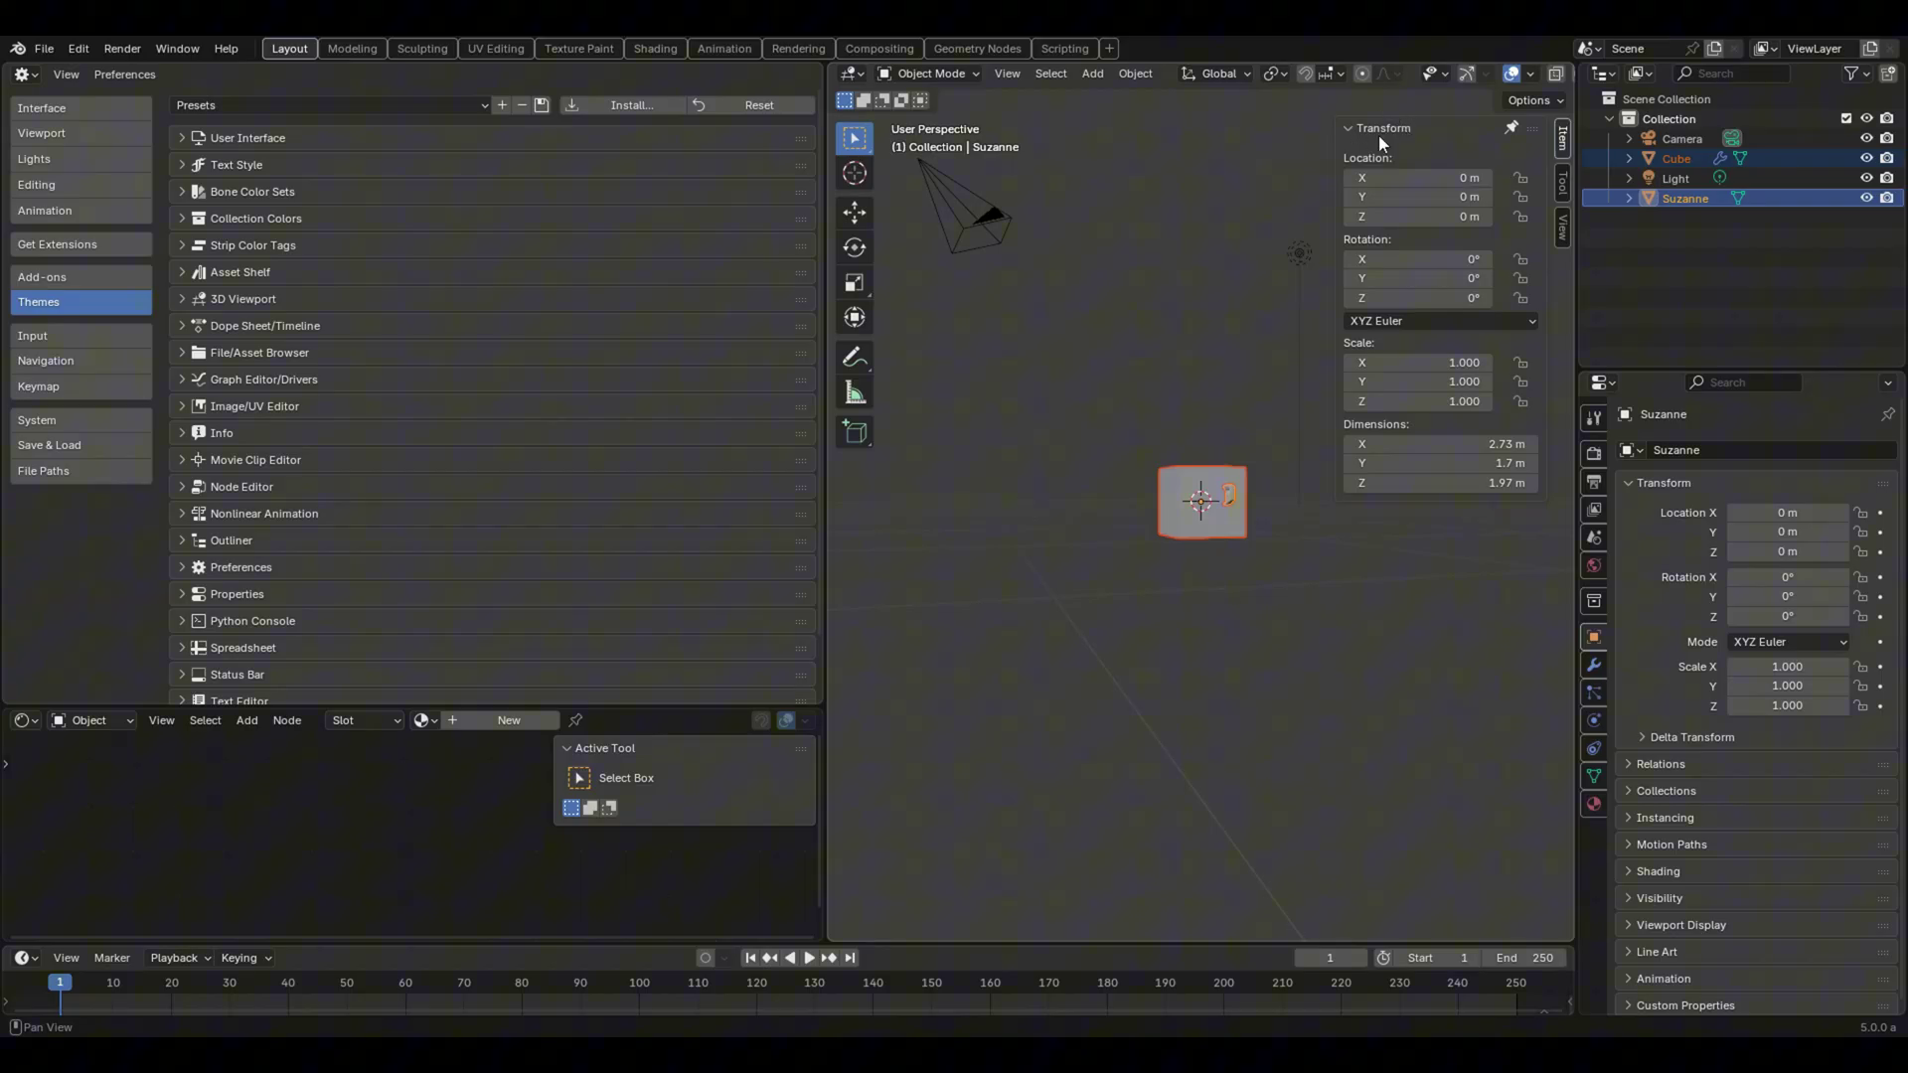
left_click(1563, 181)
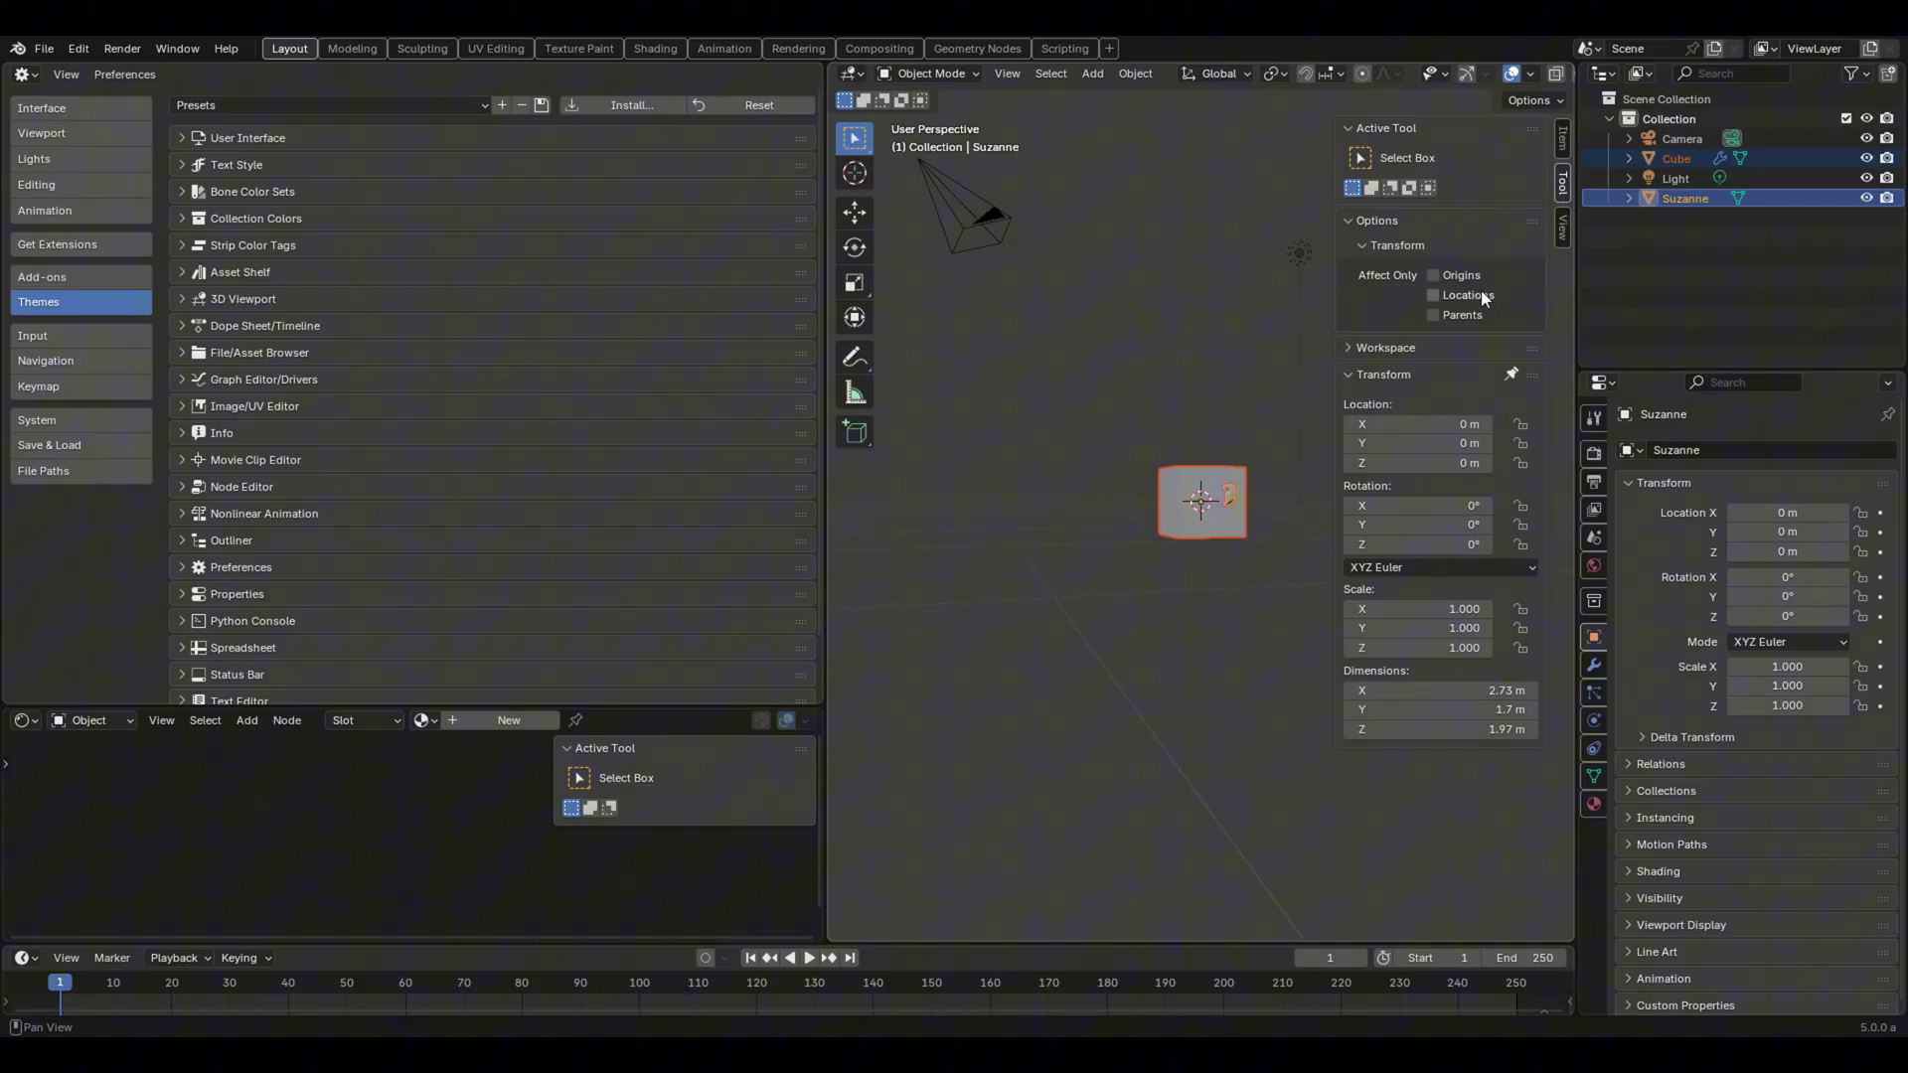
left_click_drag(1533, 375, 1540, 112)
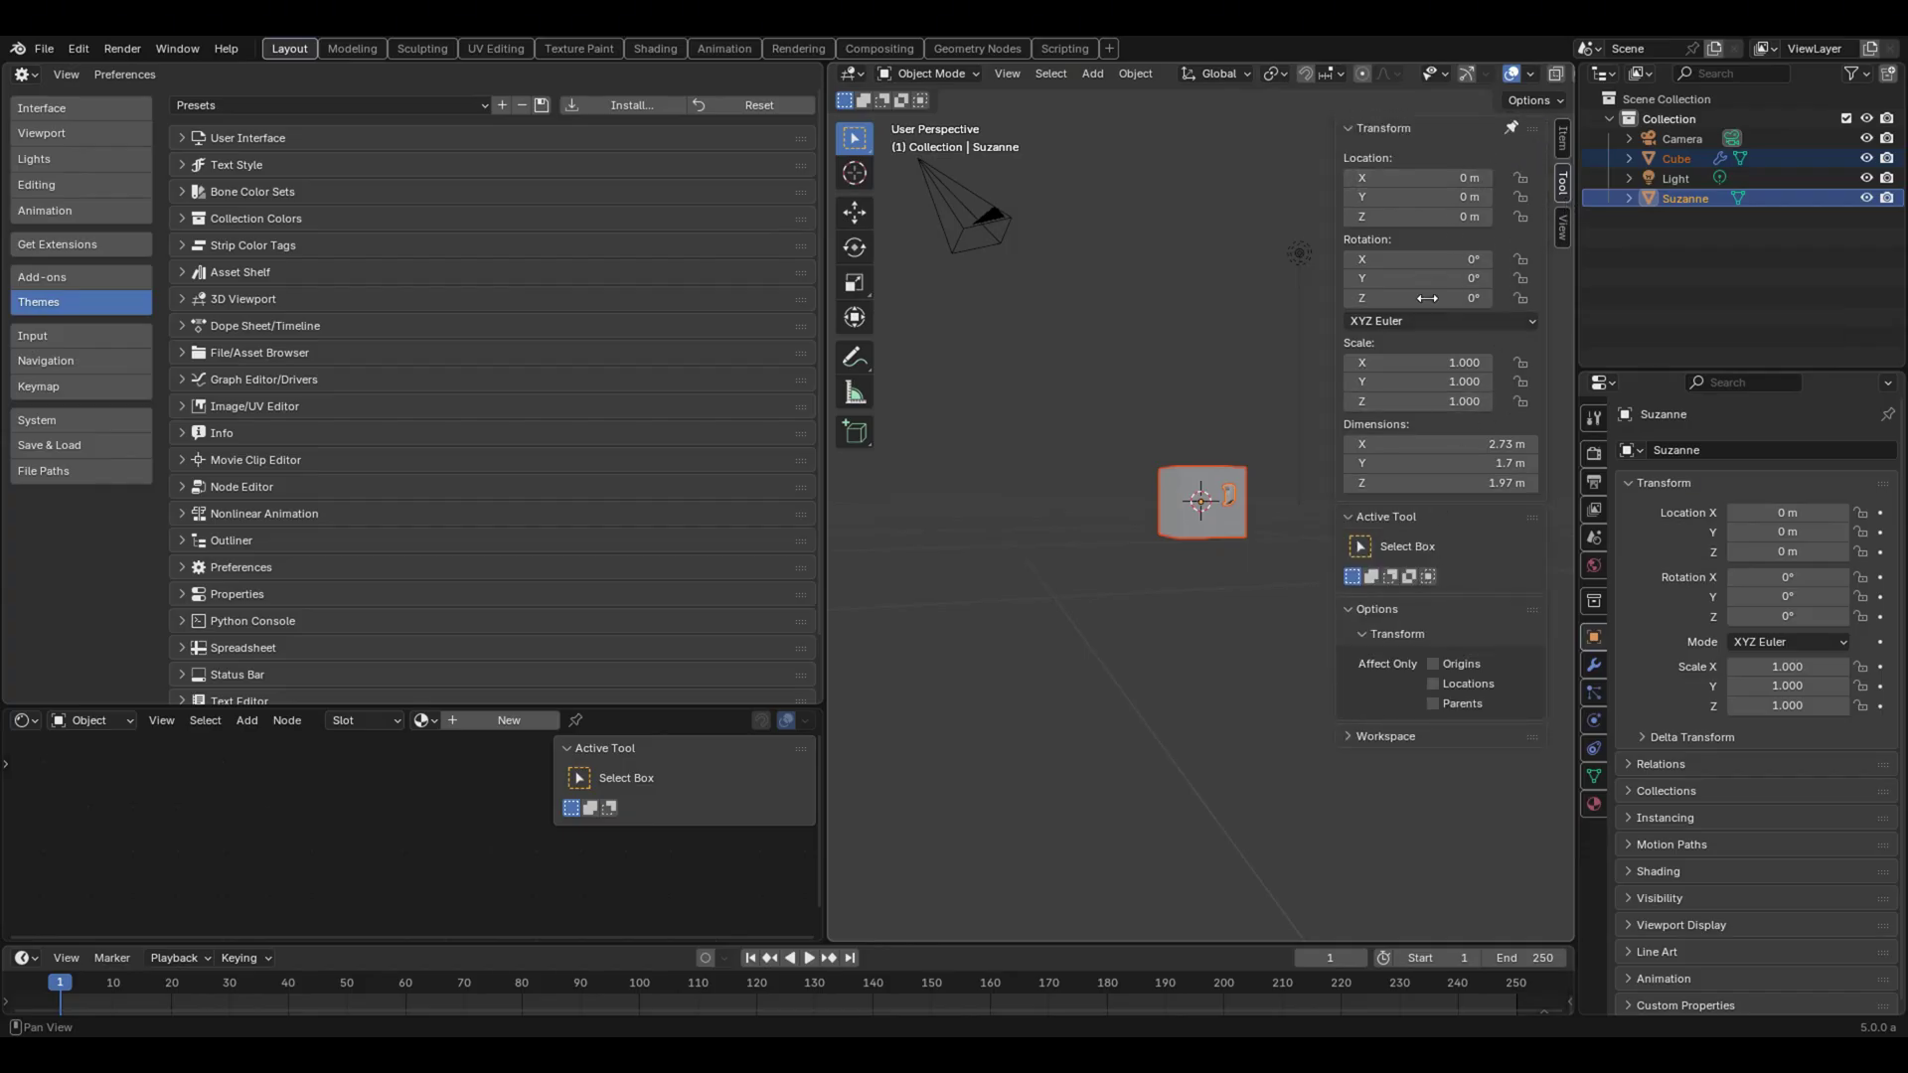
In the View tab, collapse the View, Transform and 3D Cursor panels.
left_click(1558, 232)
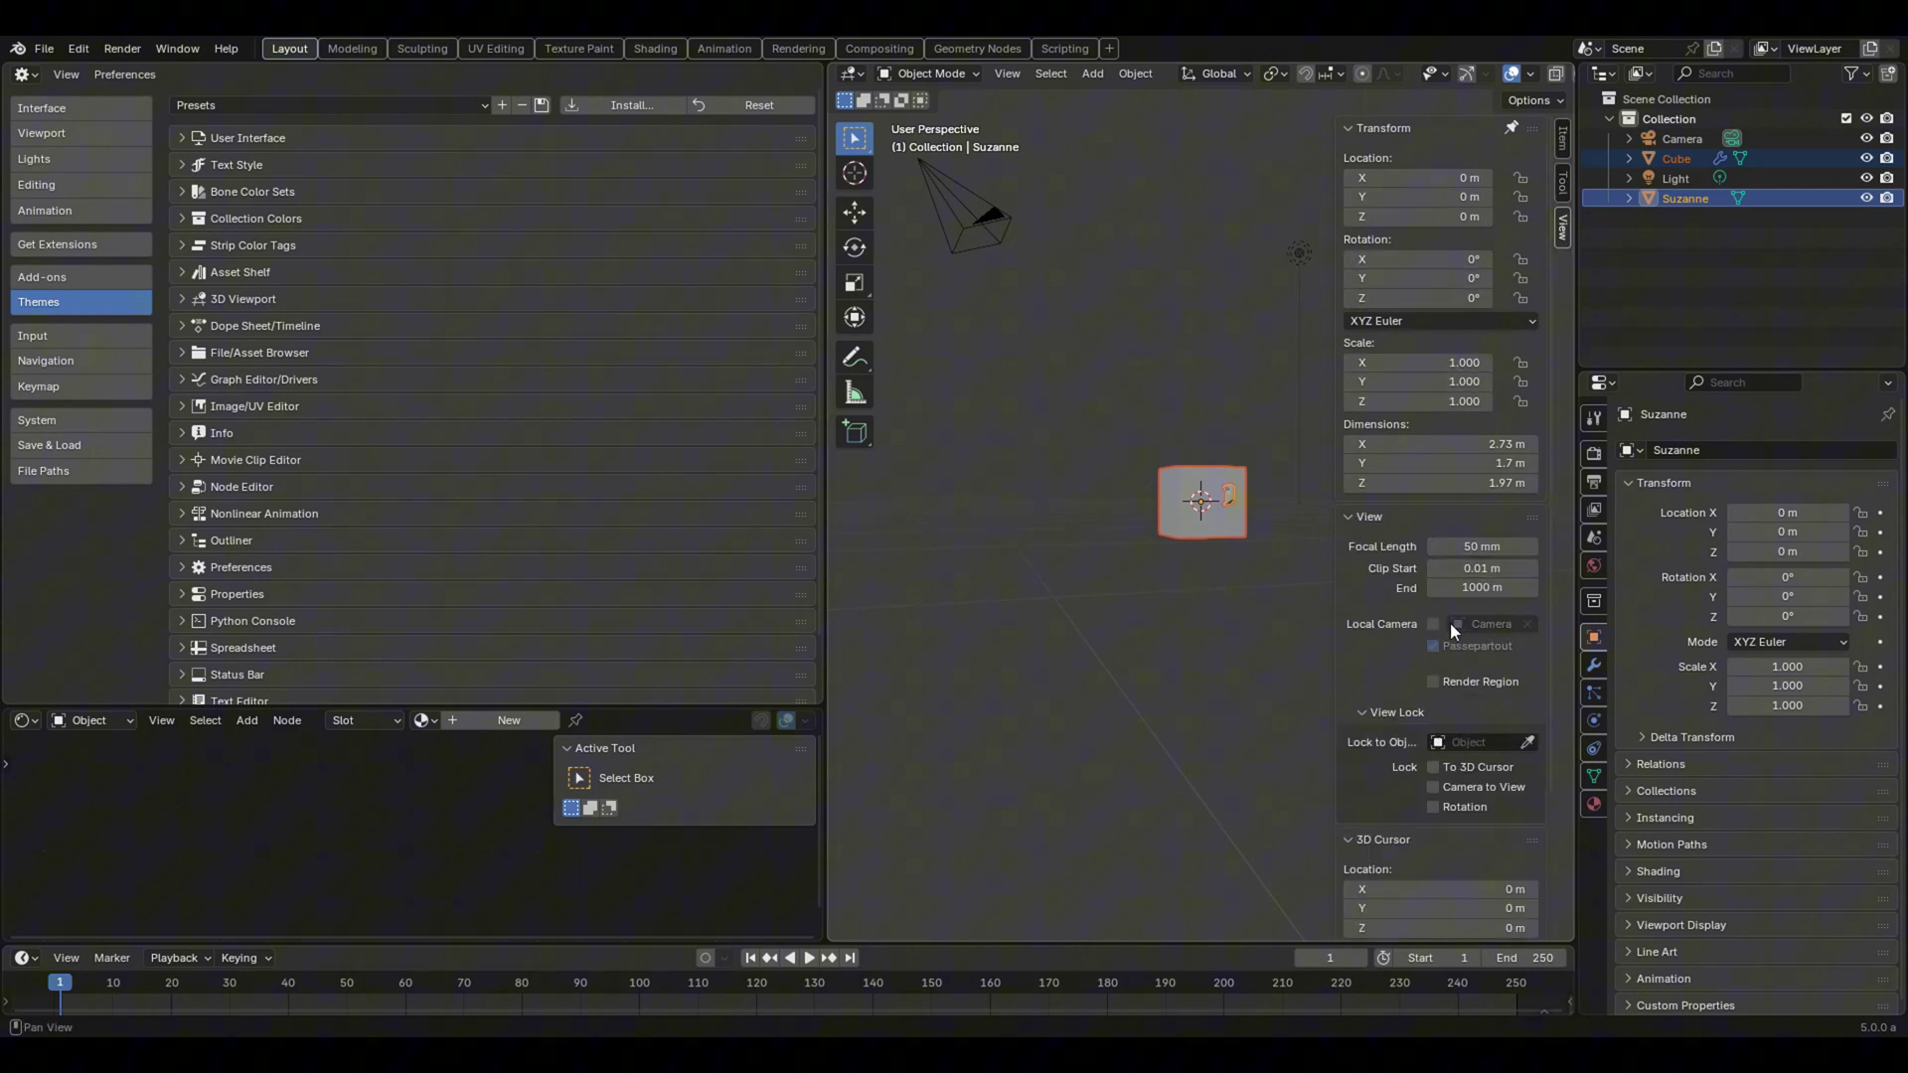
left_click(1349, 517)
left_click(1349, 128)
left_click(1351, 182)
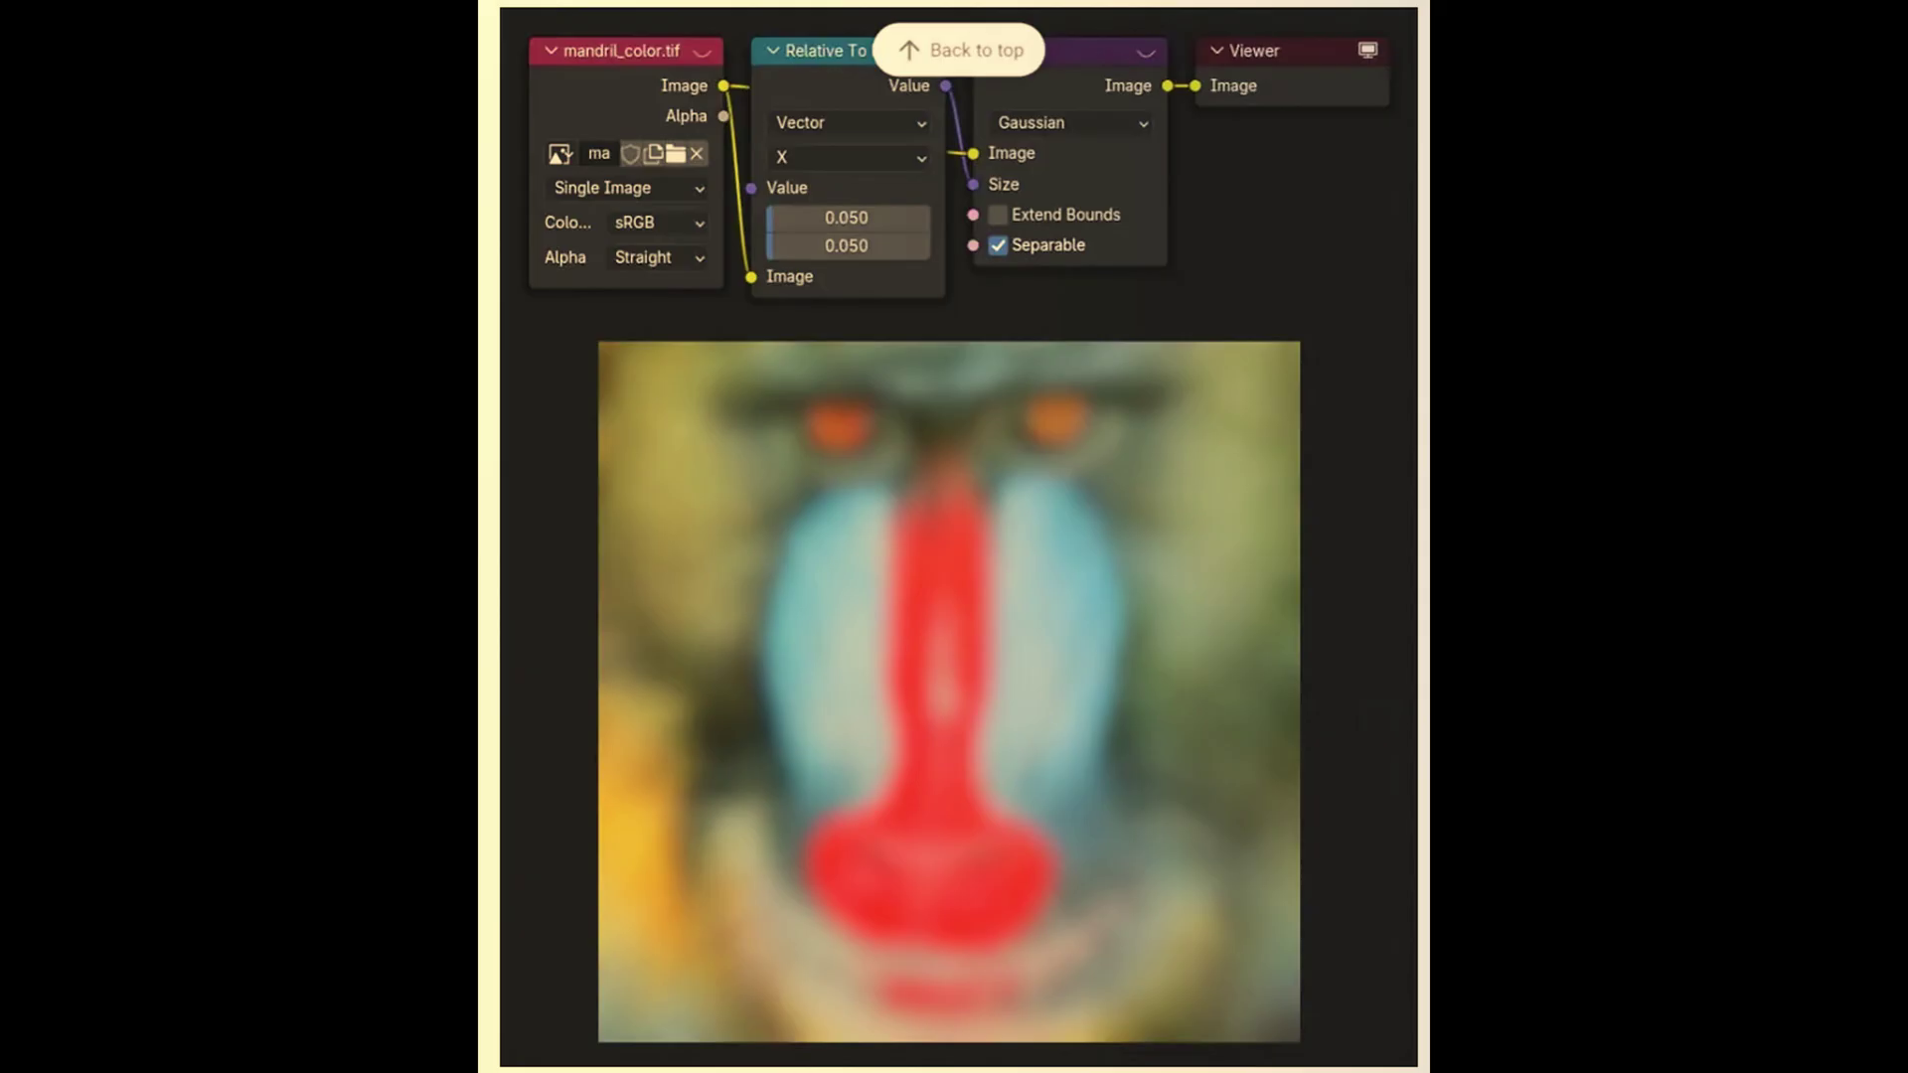
Scroll down past the Blender release notes.
scroll(954, 536, "down", 10)
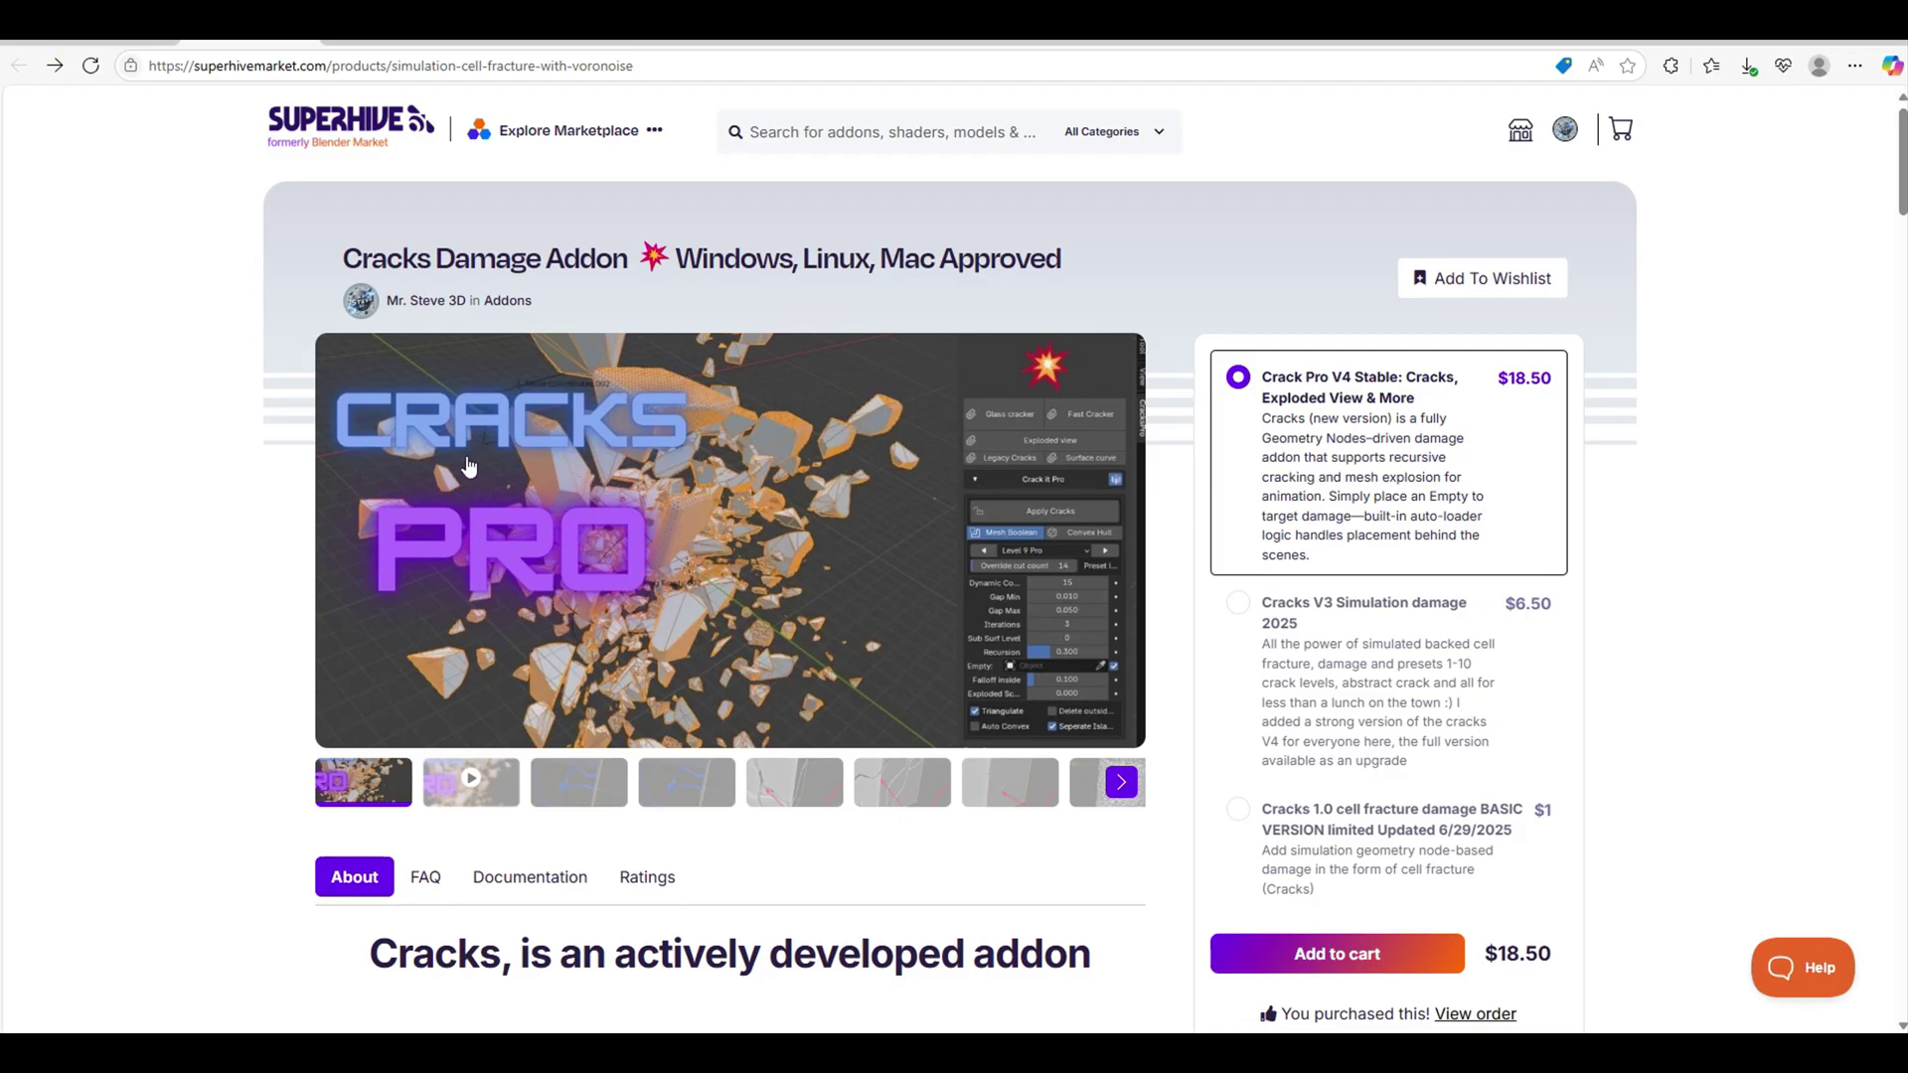
Open the Cracks addon creator's shop and scroll through their 22 products and back to the top.
left_click(431, 308)
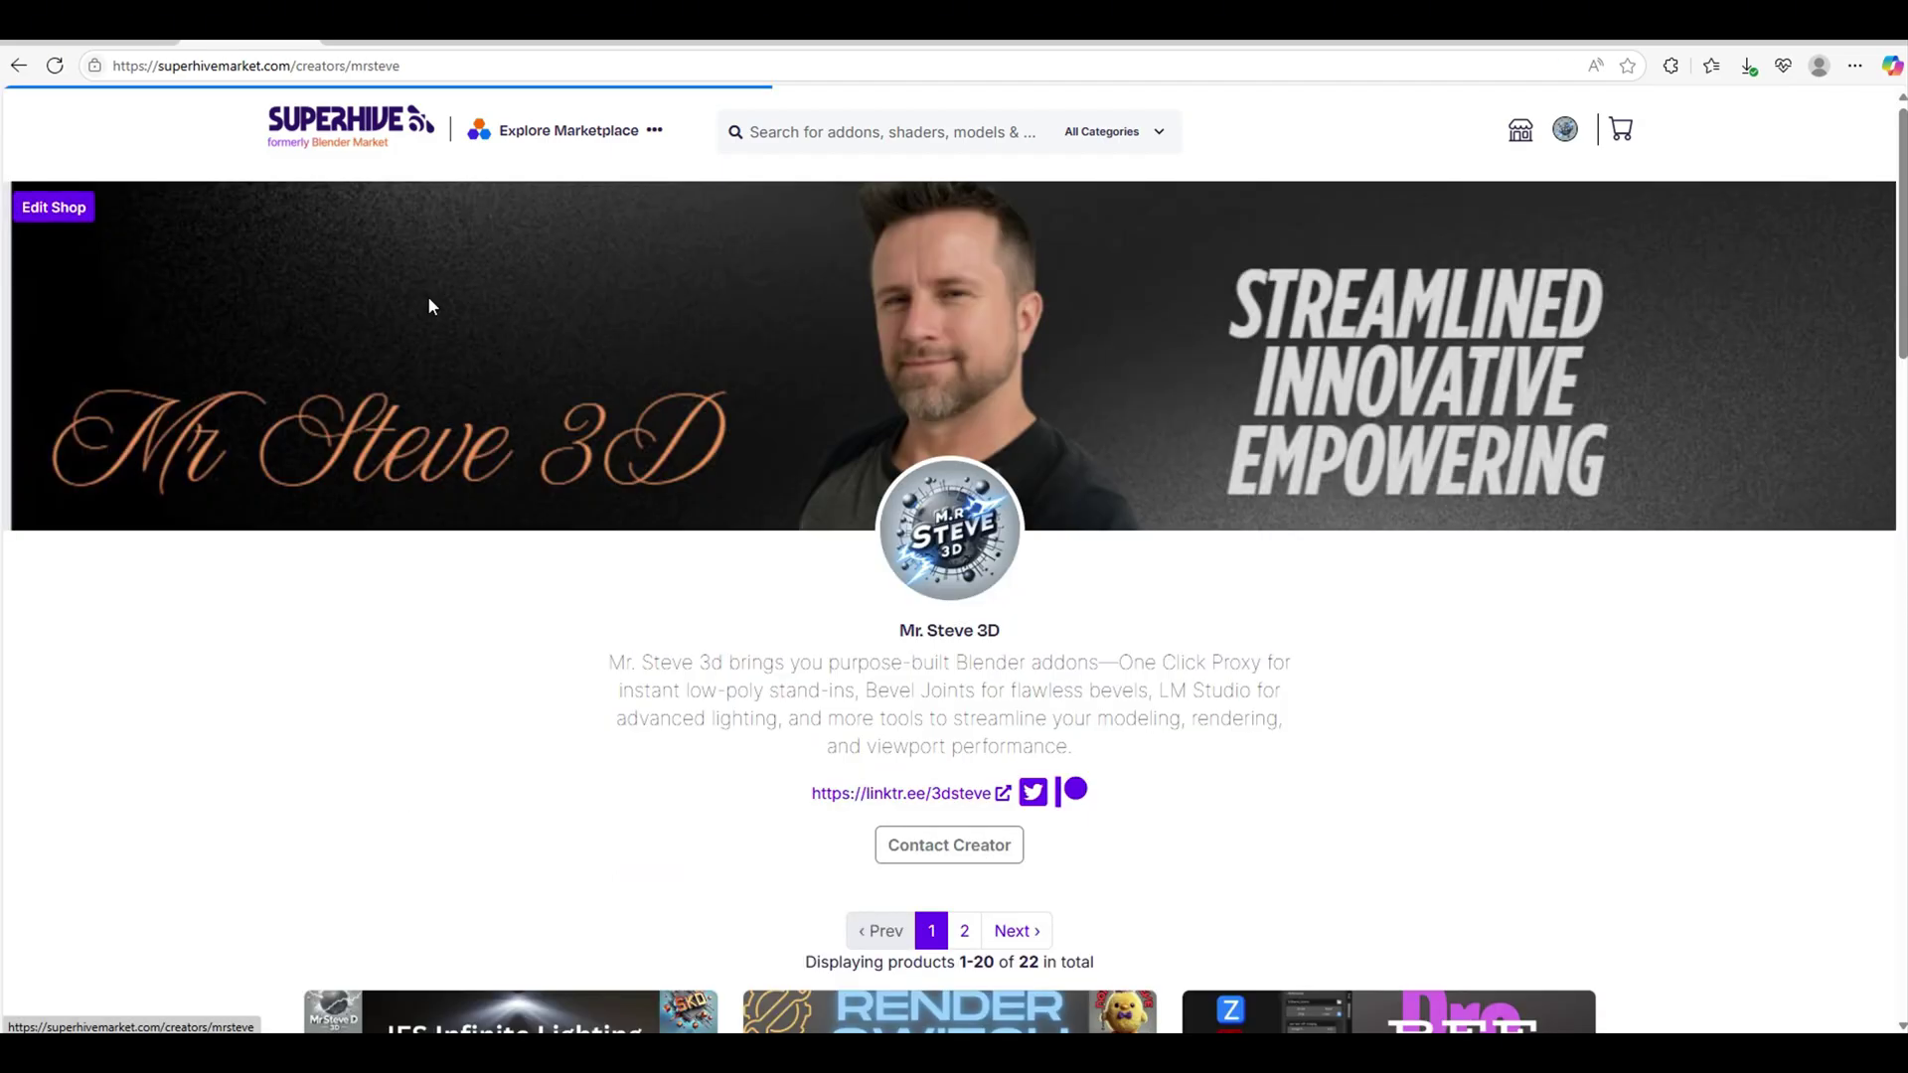
scroll(515, 420, "down", 7)
scroll(516, 420, "down", 2)
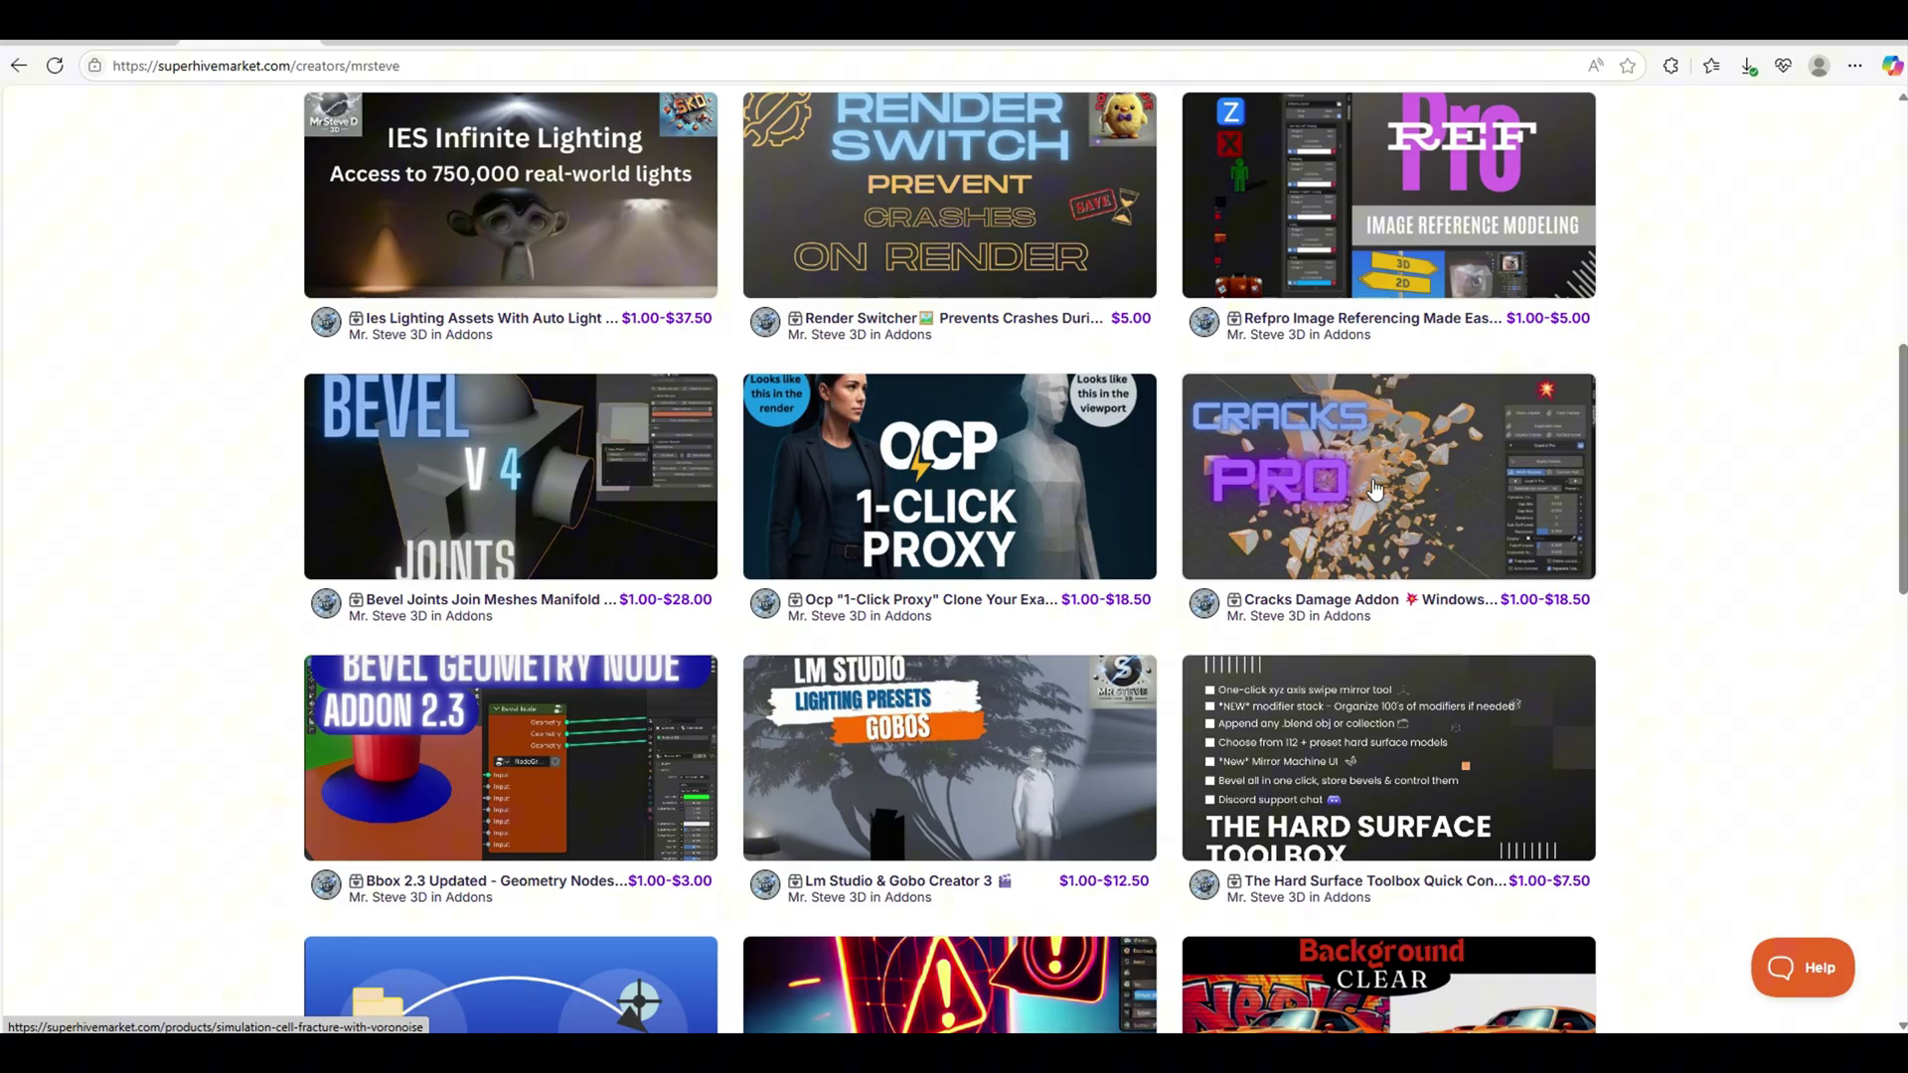
scroll(1374, 487, "down", 3)
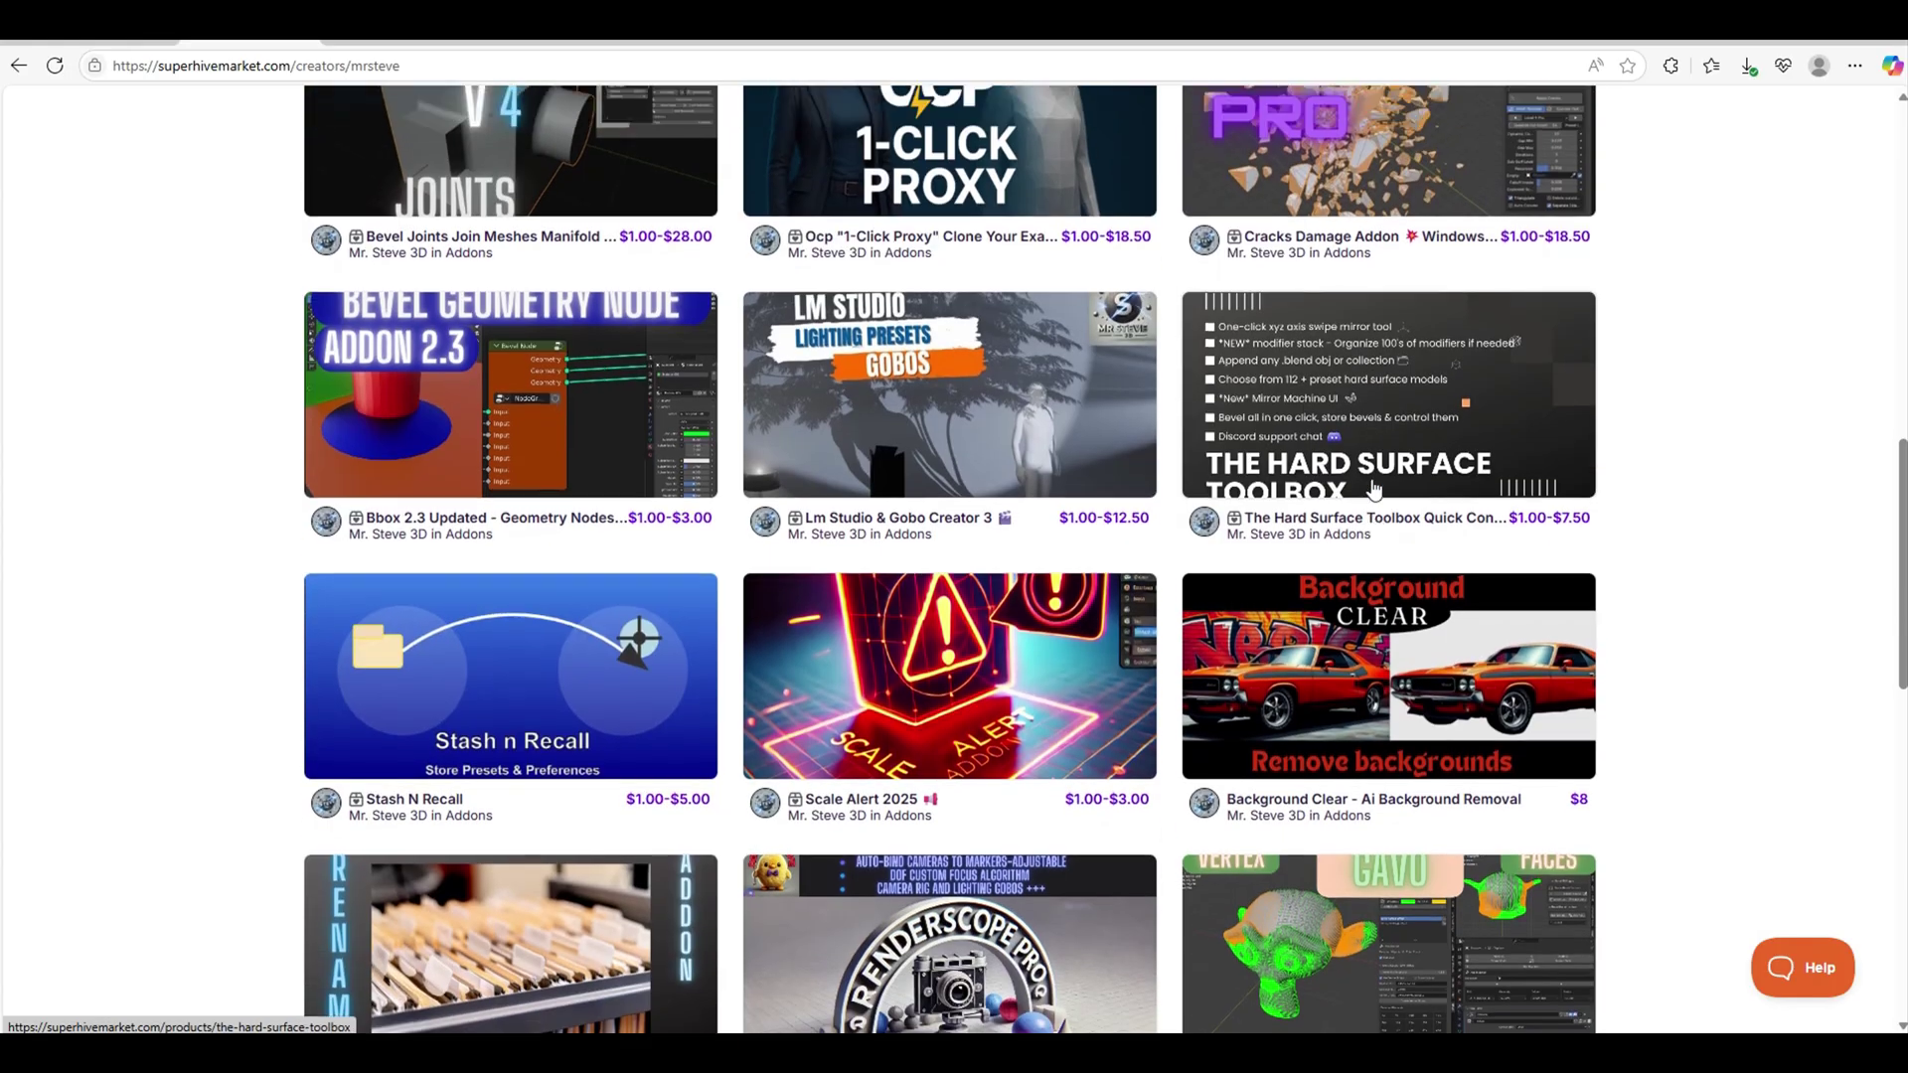
scroll(1374, 486, "up", 10)
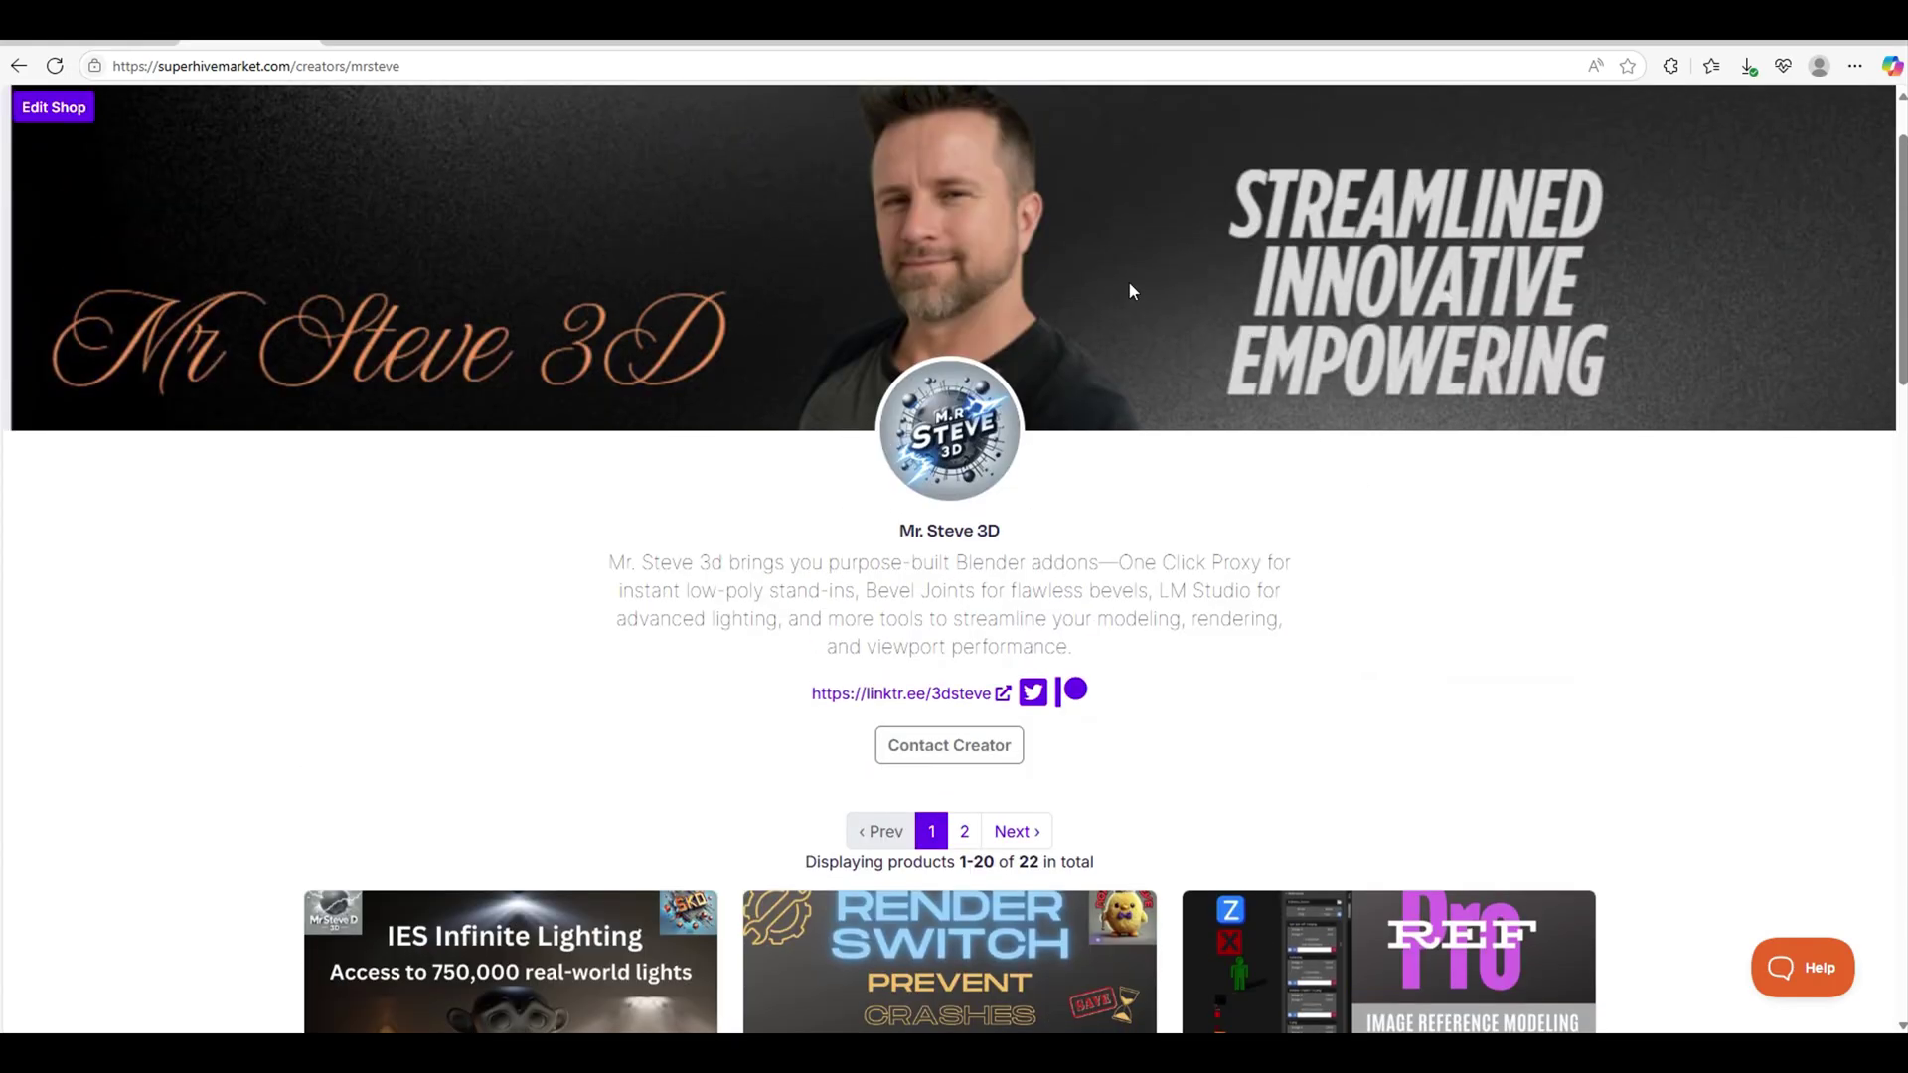
scroll(1473, 472, "up", 2)
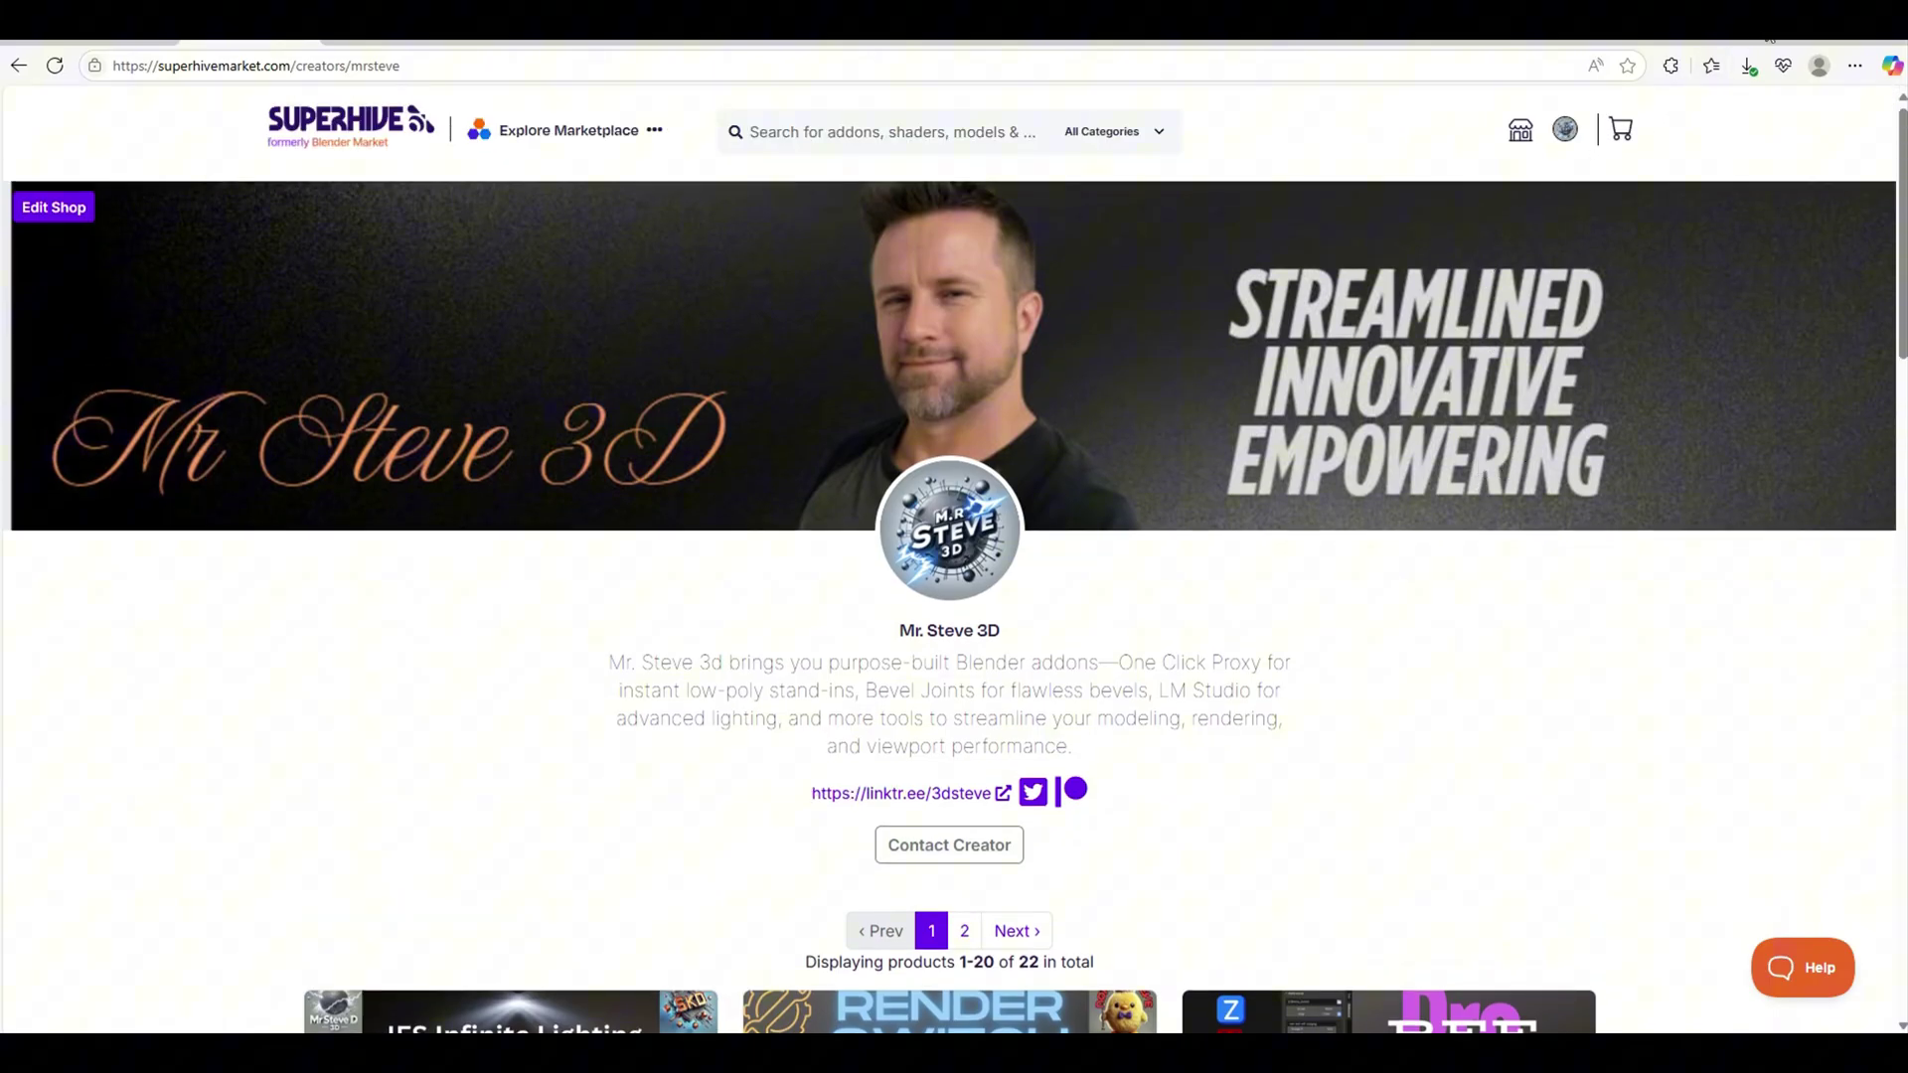
Go back to the Gif Maker page and open its creator's shop, scrolling the product grid.
key("alt+Left")
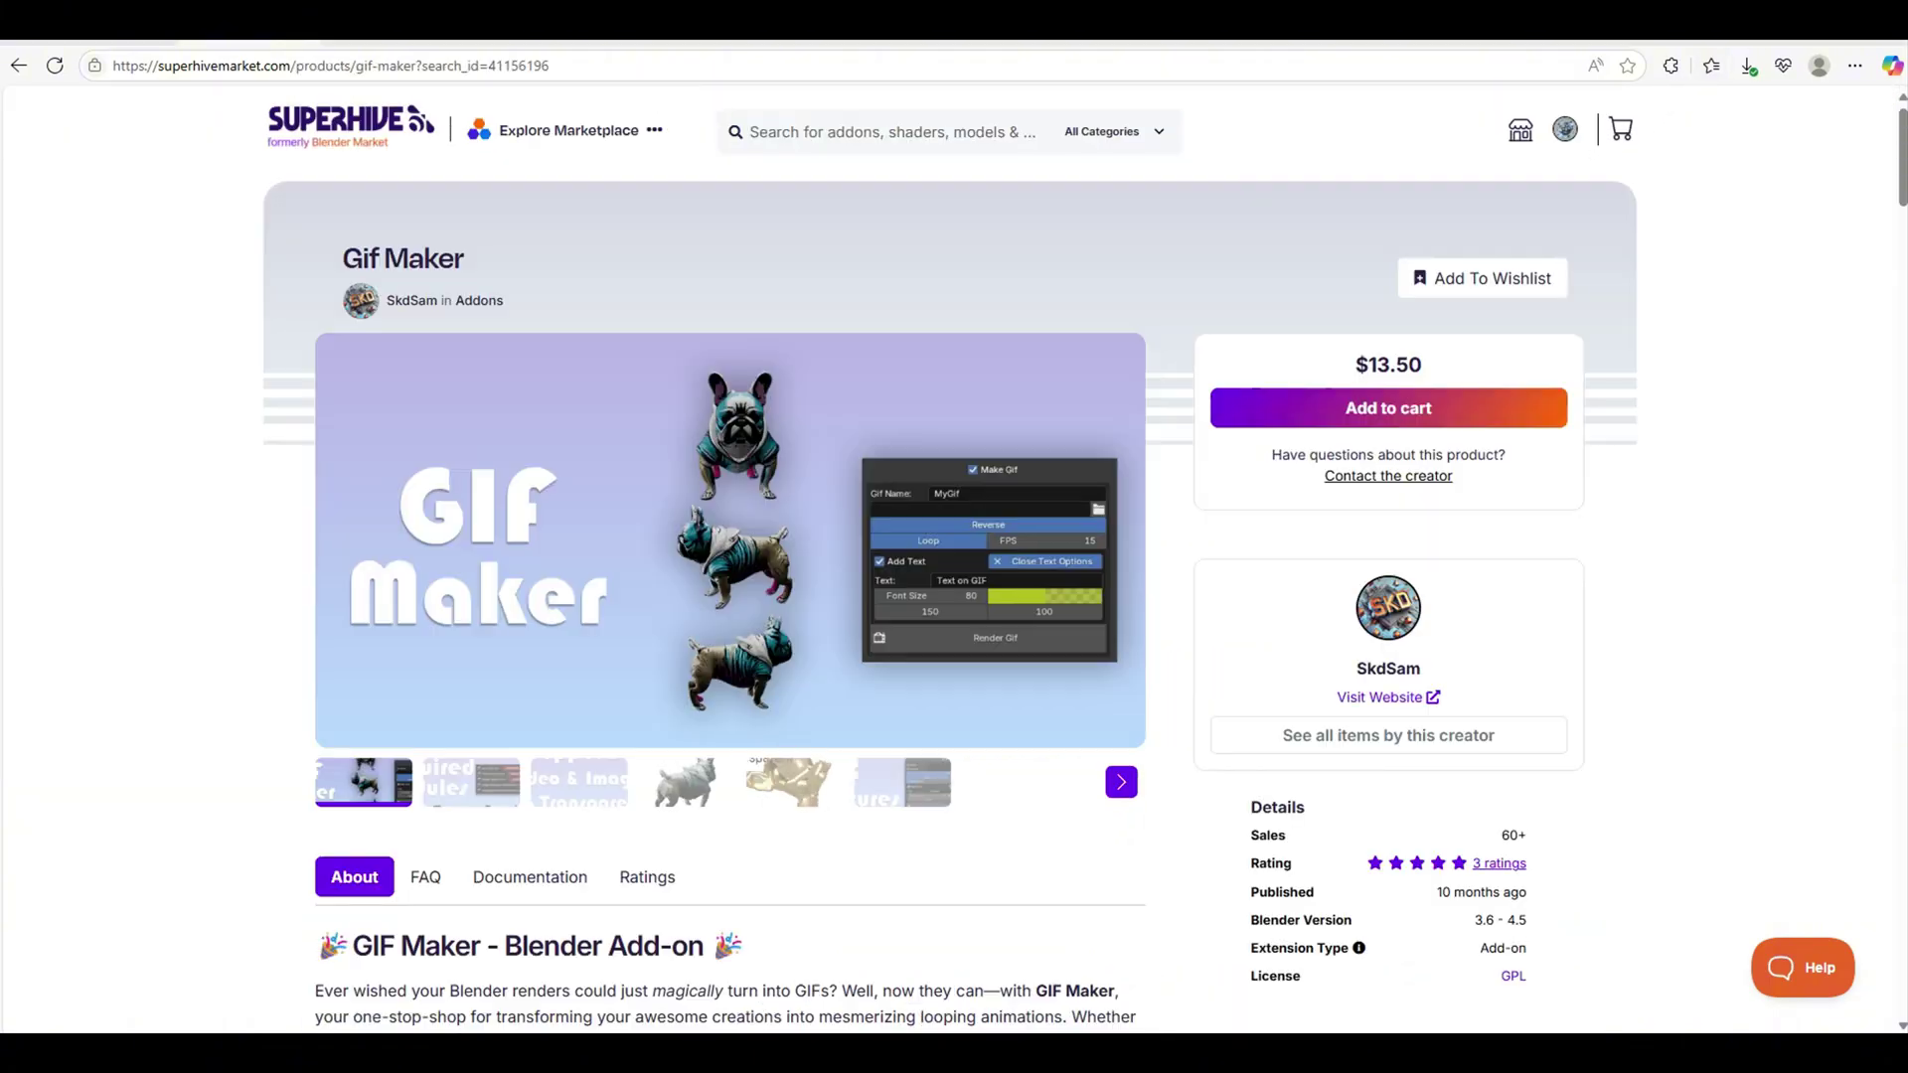
left_click(415, 300)
scroll(375, 465, "down", 3)
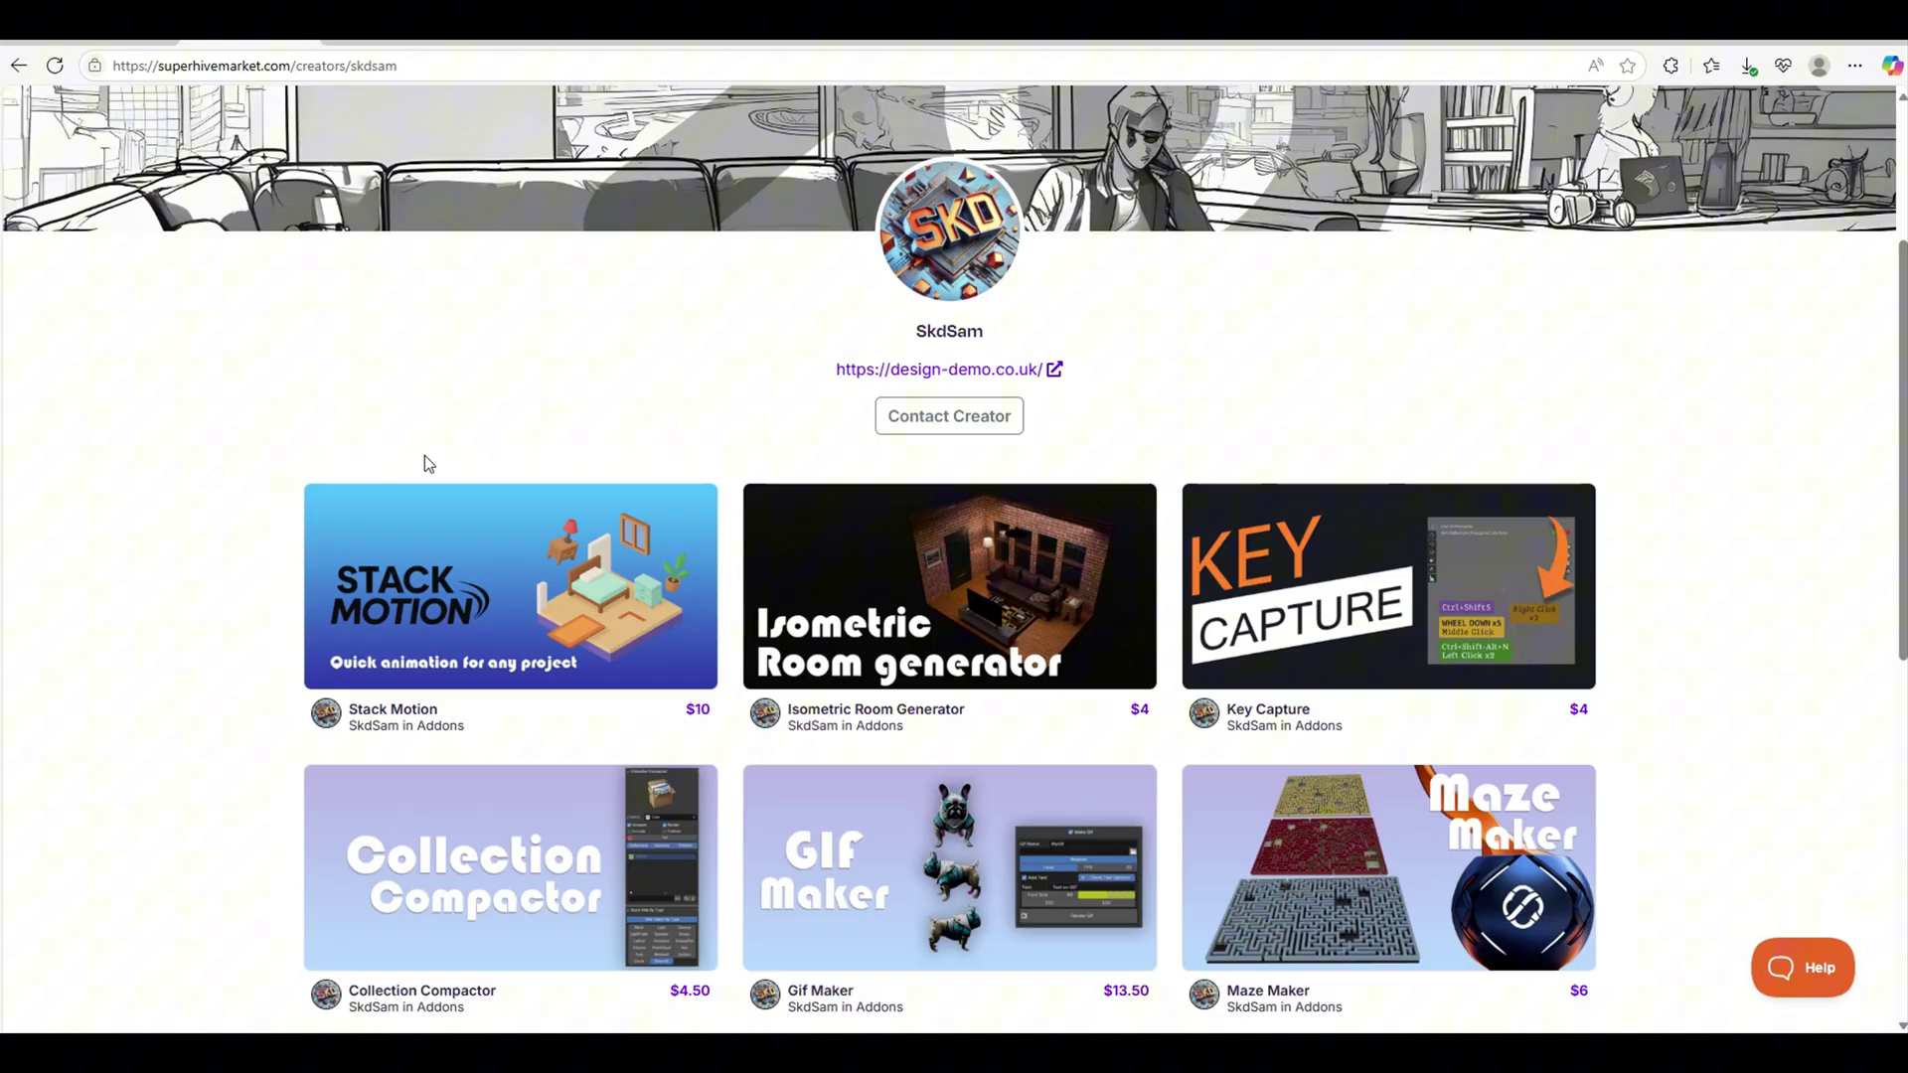
scroll(293, 487, "down", 1)
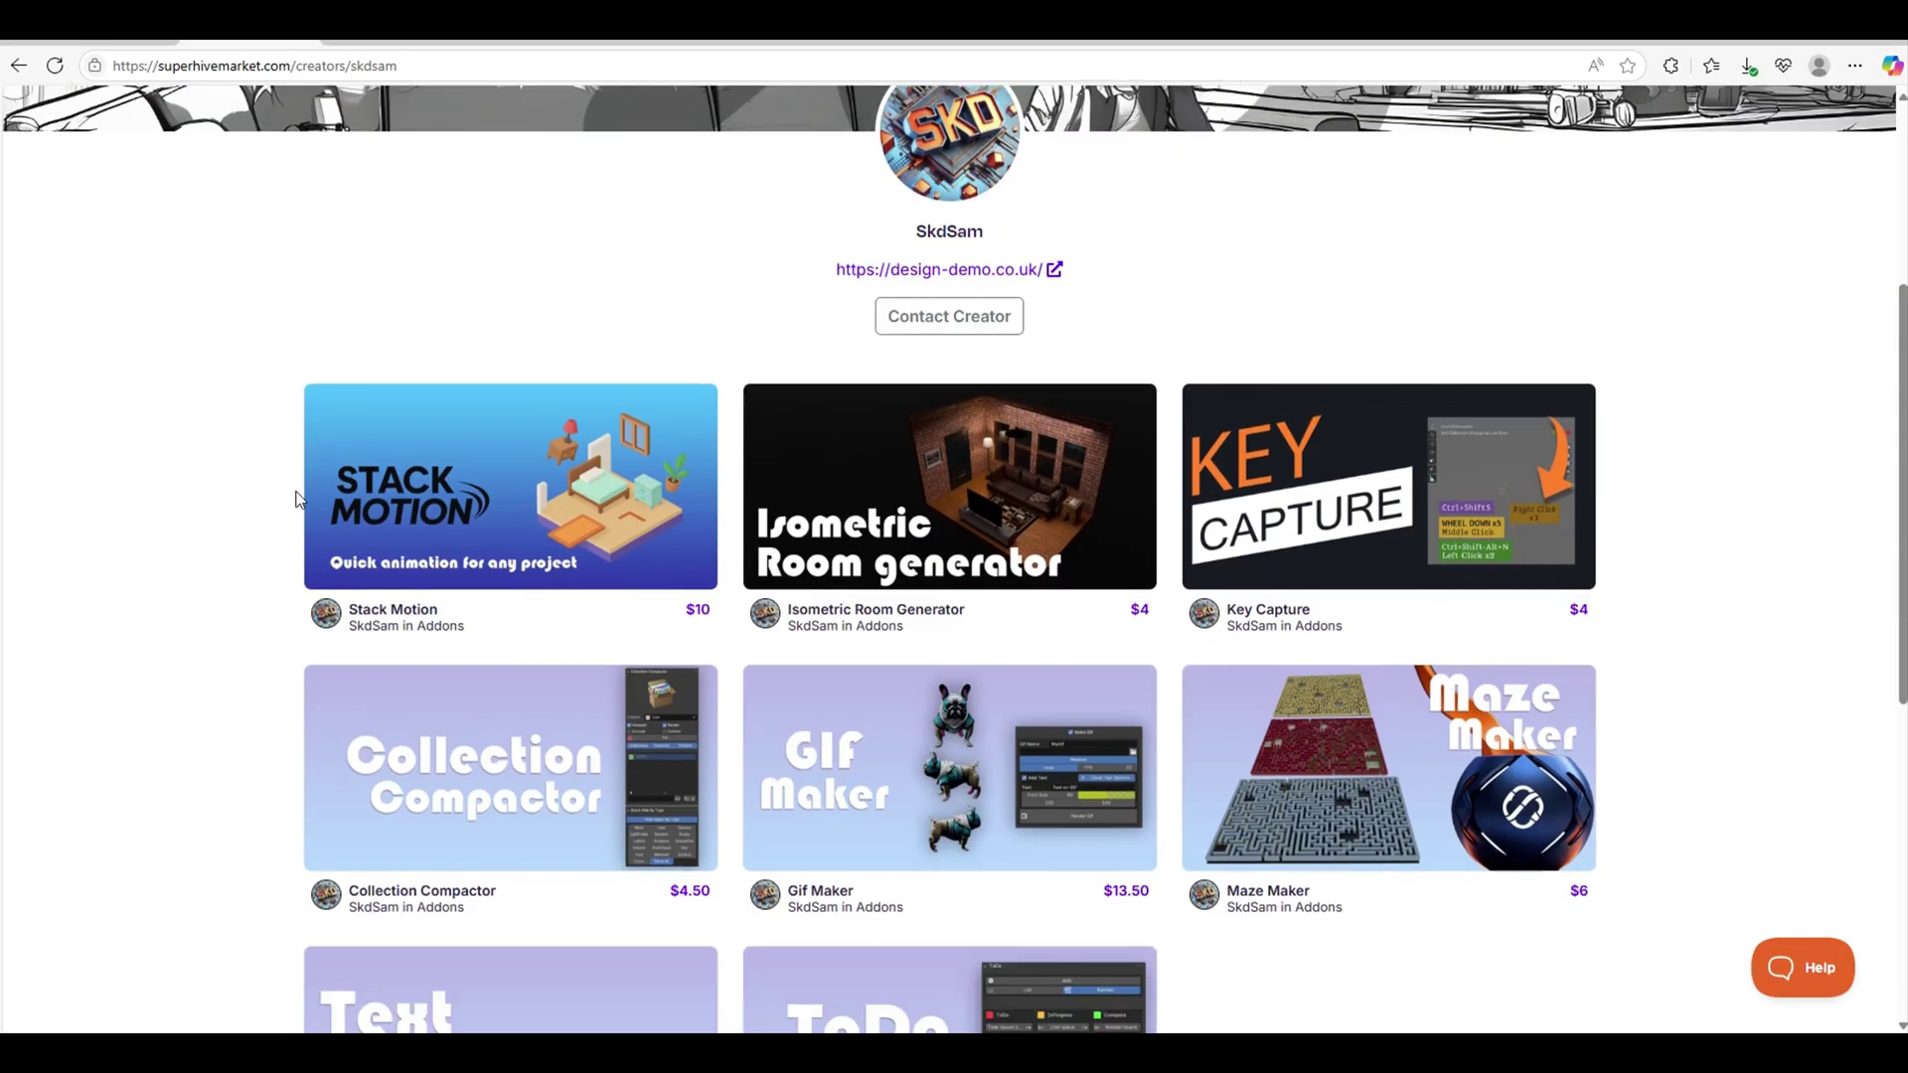
Open the Stack Motion product page and scroll through its description.
left_click(451, 467)
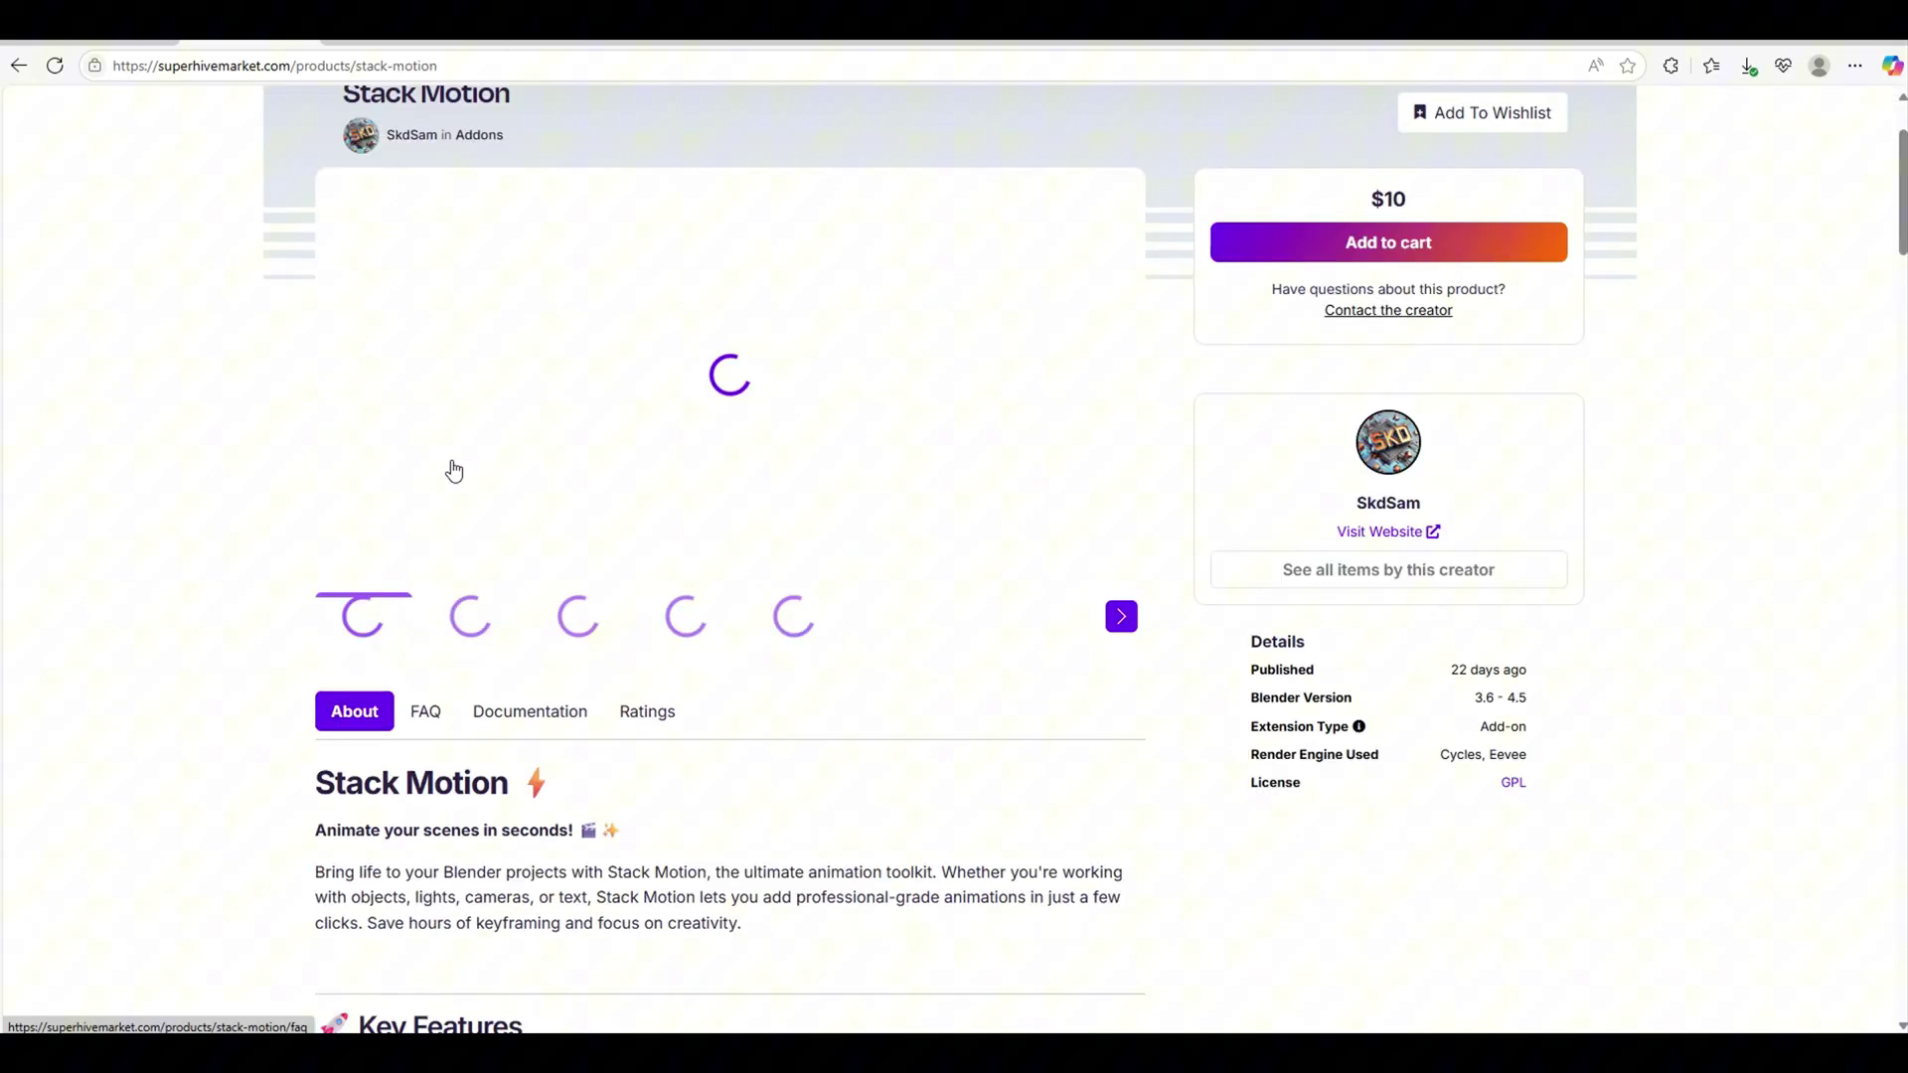
scroll(453, 467, "down", 15)
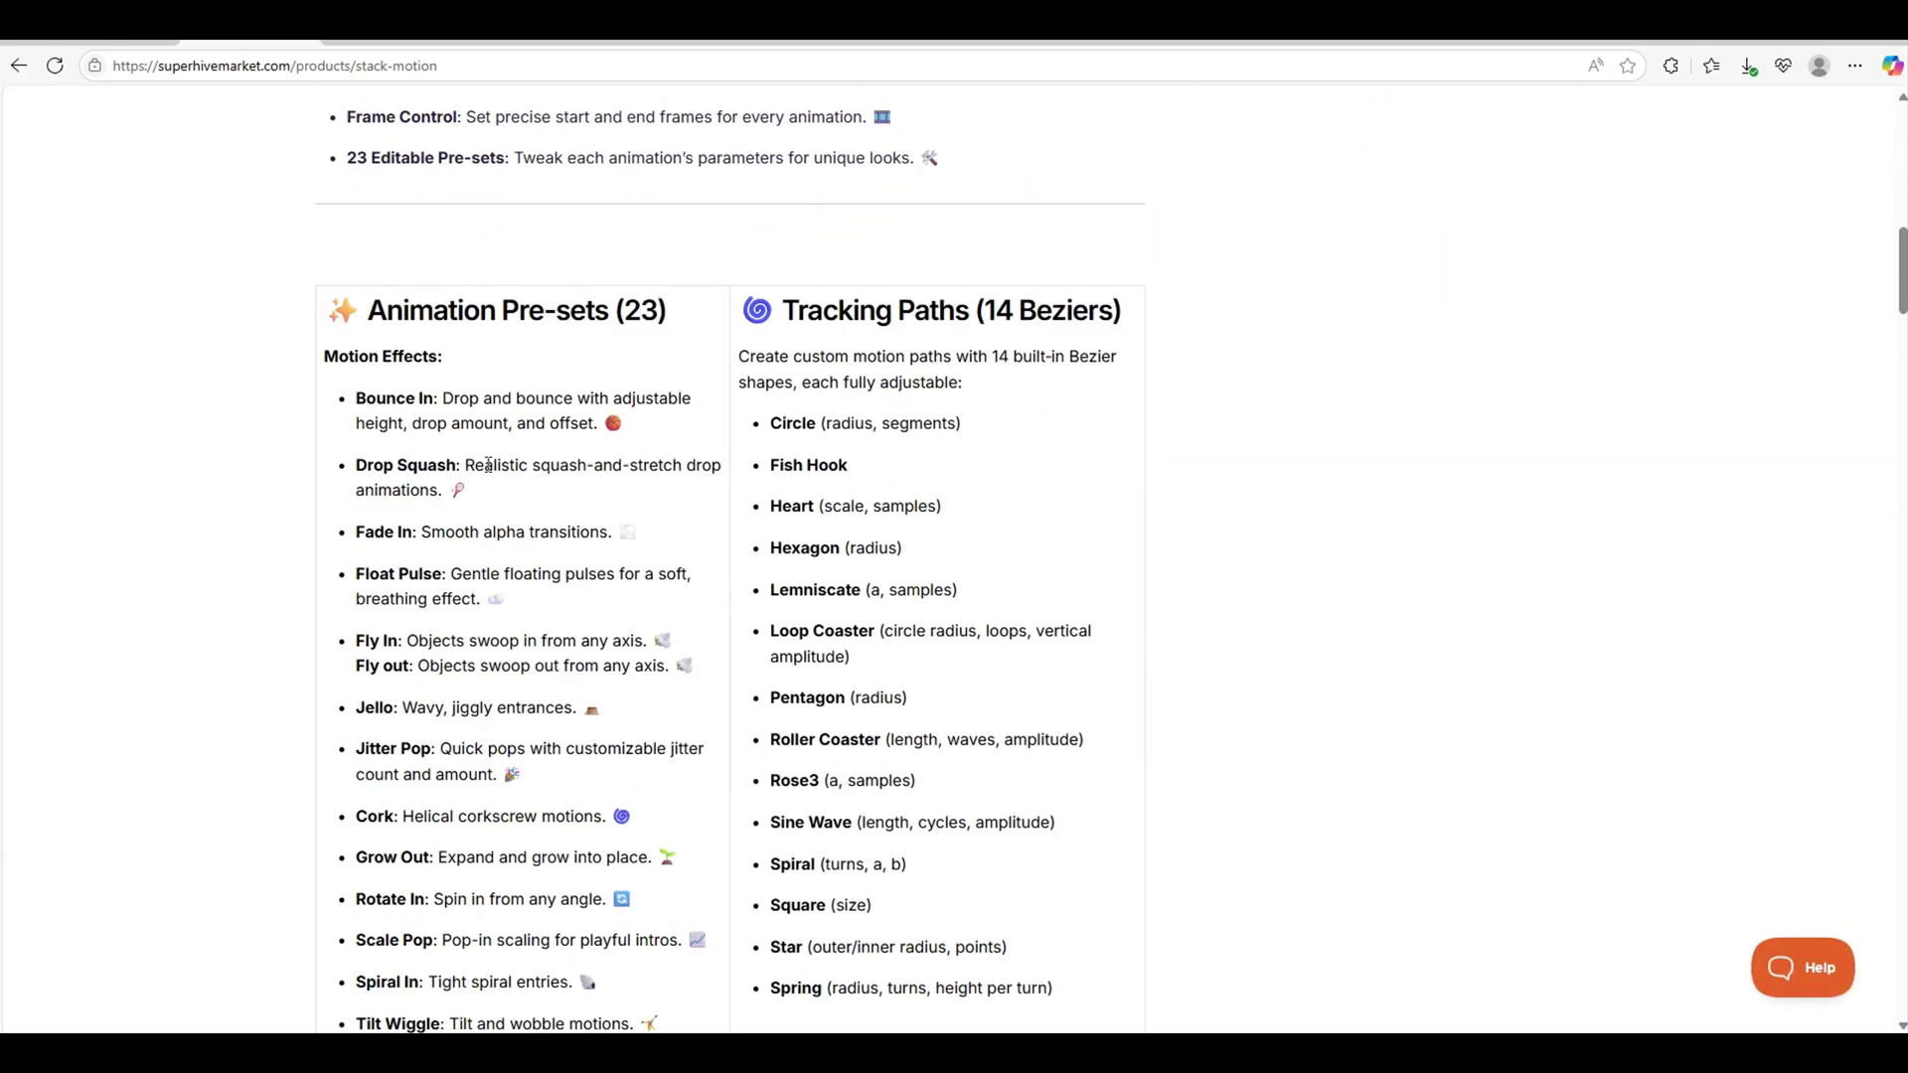
scroll(488, 464, "down", 6)
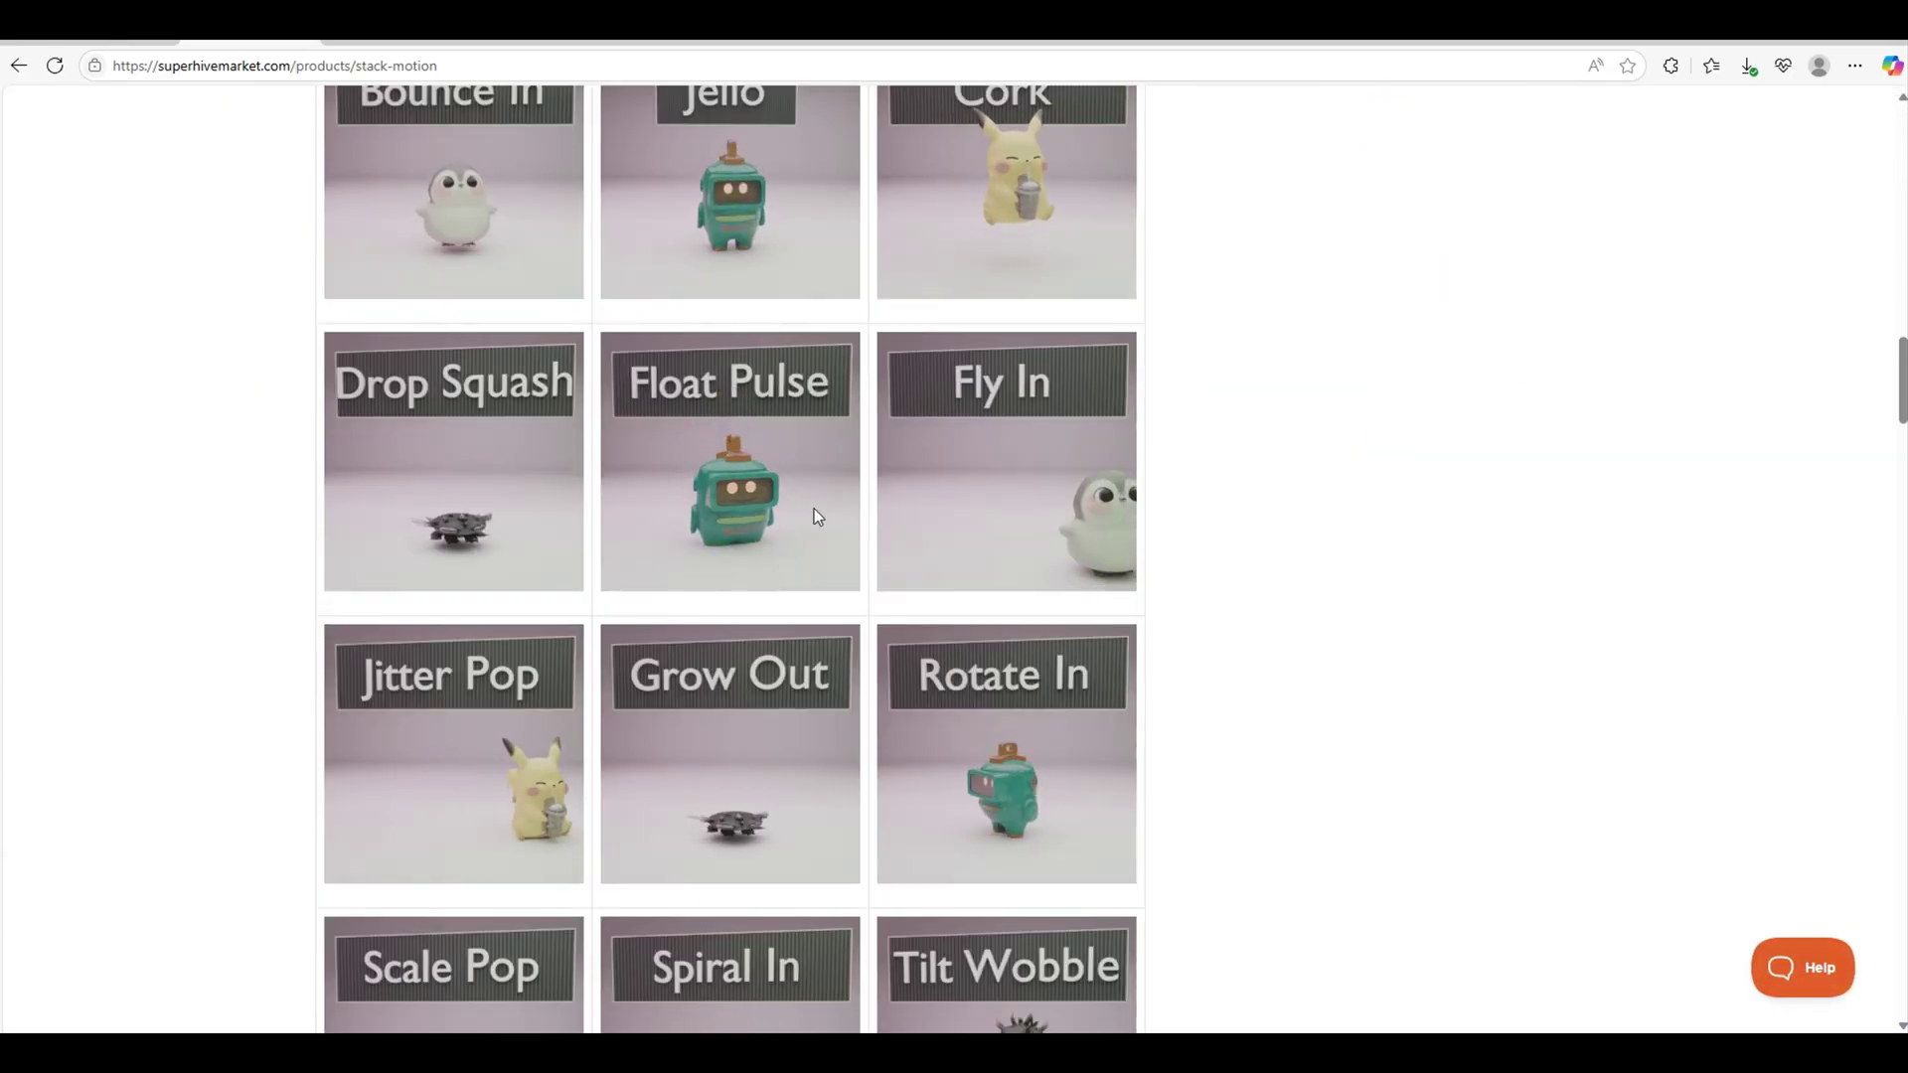
scroll(814, 509, "down", 3)
scroll(814, 508, "down", 12)
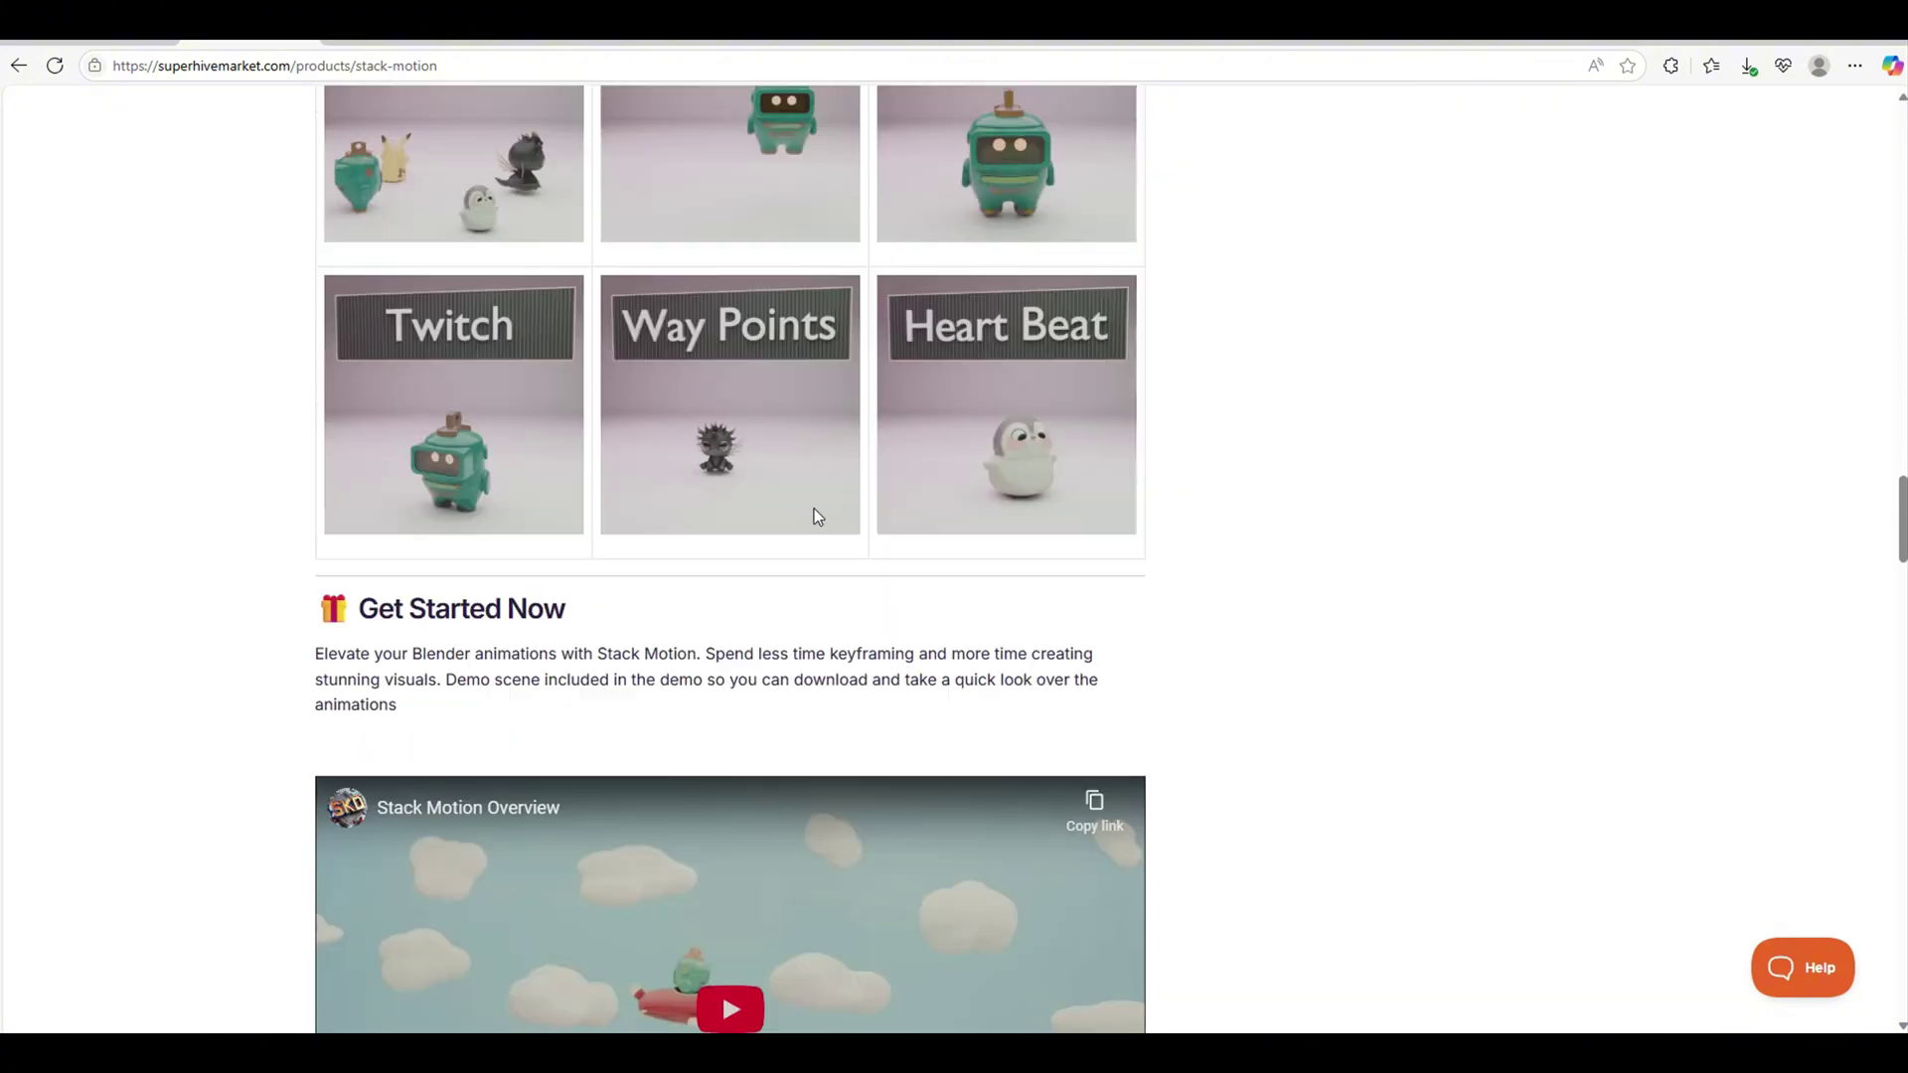
scroll(833, 507, "down", 2)
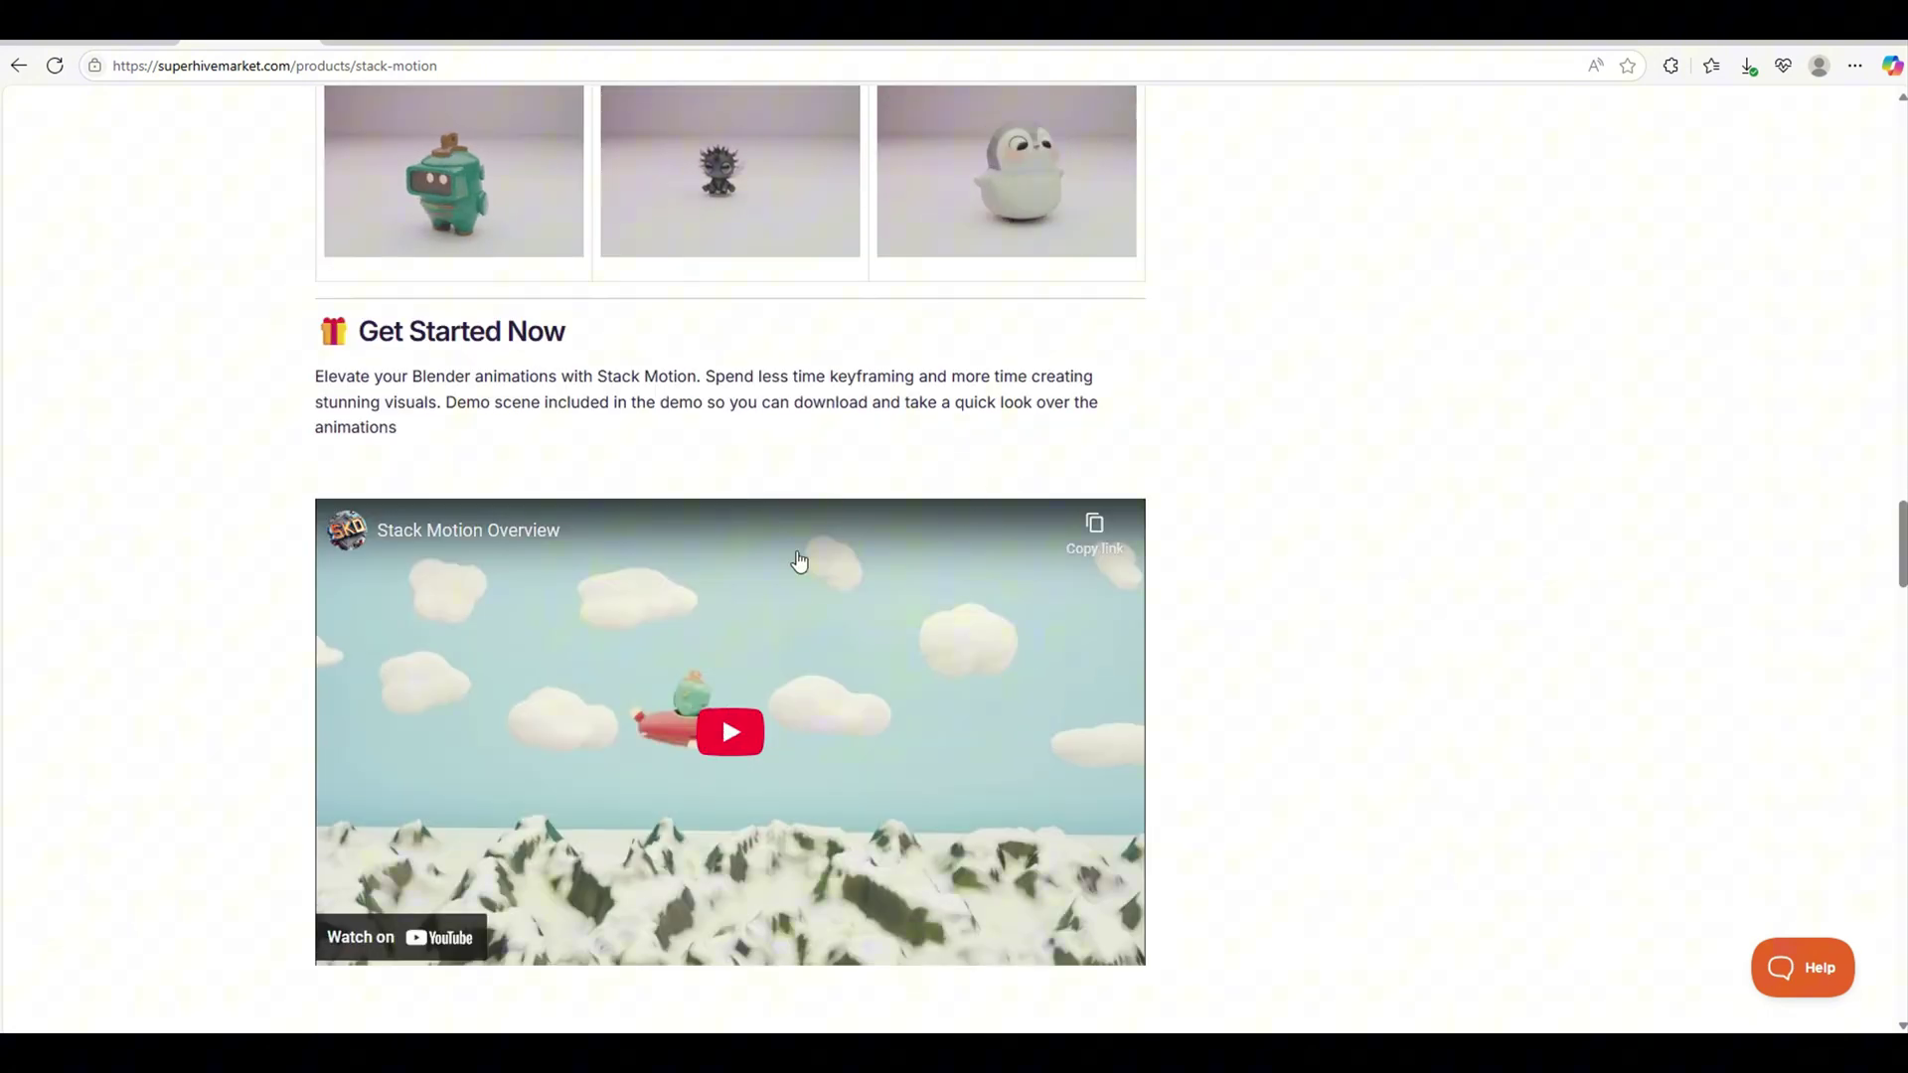
scroll(915, 418, "up", 6)
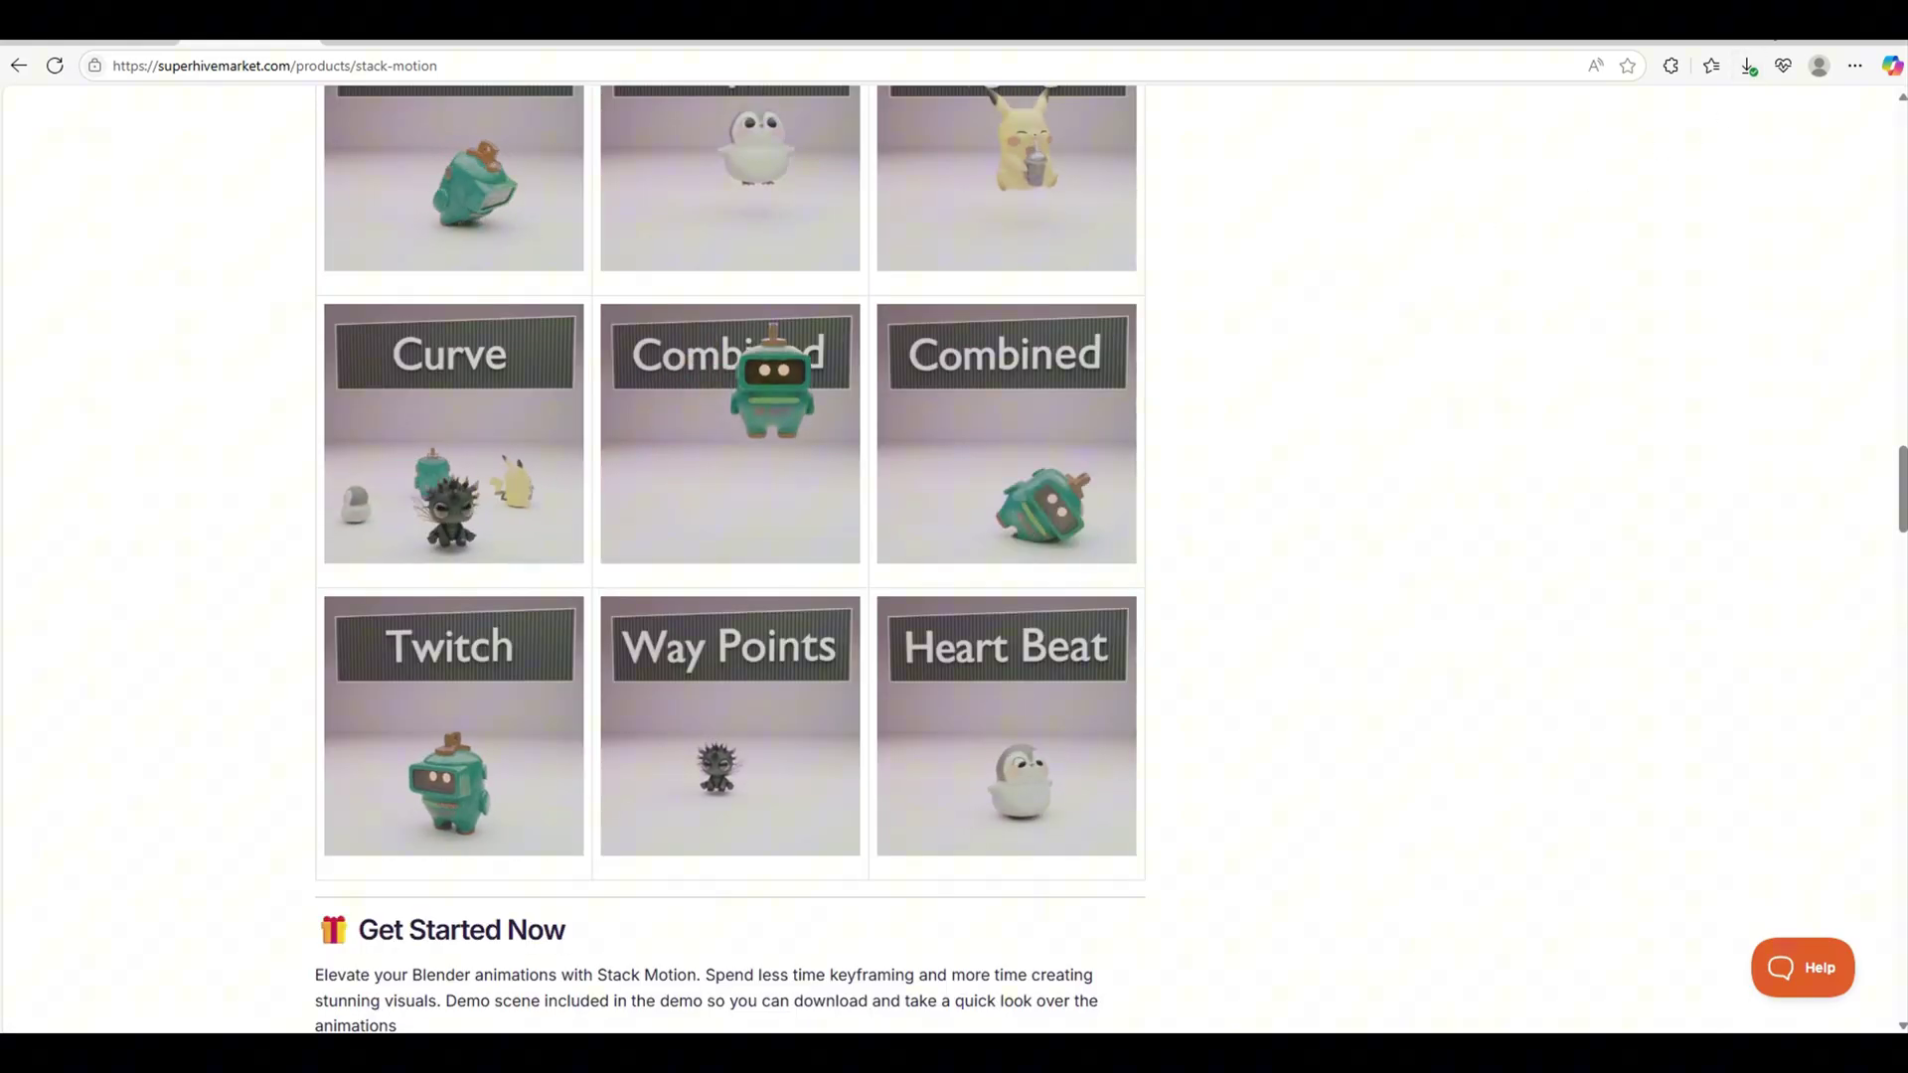
Return to the creator's shop and browse their eight addons, including Stack Motion and Todo.
key("alt+Left")
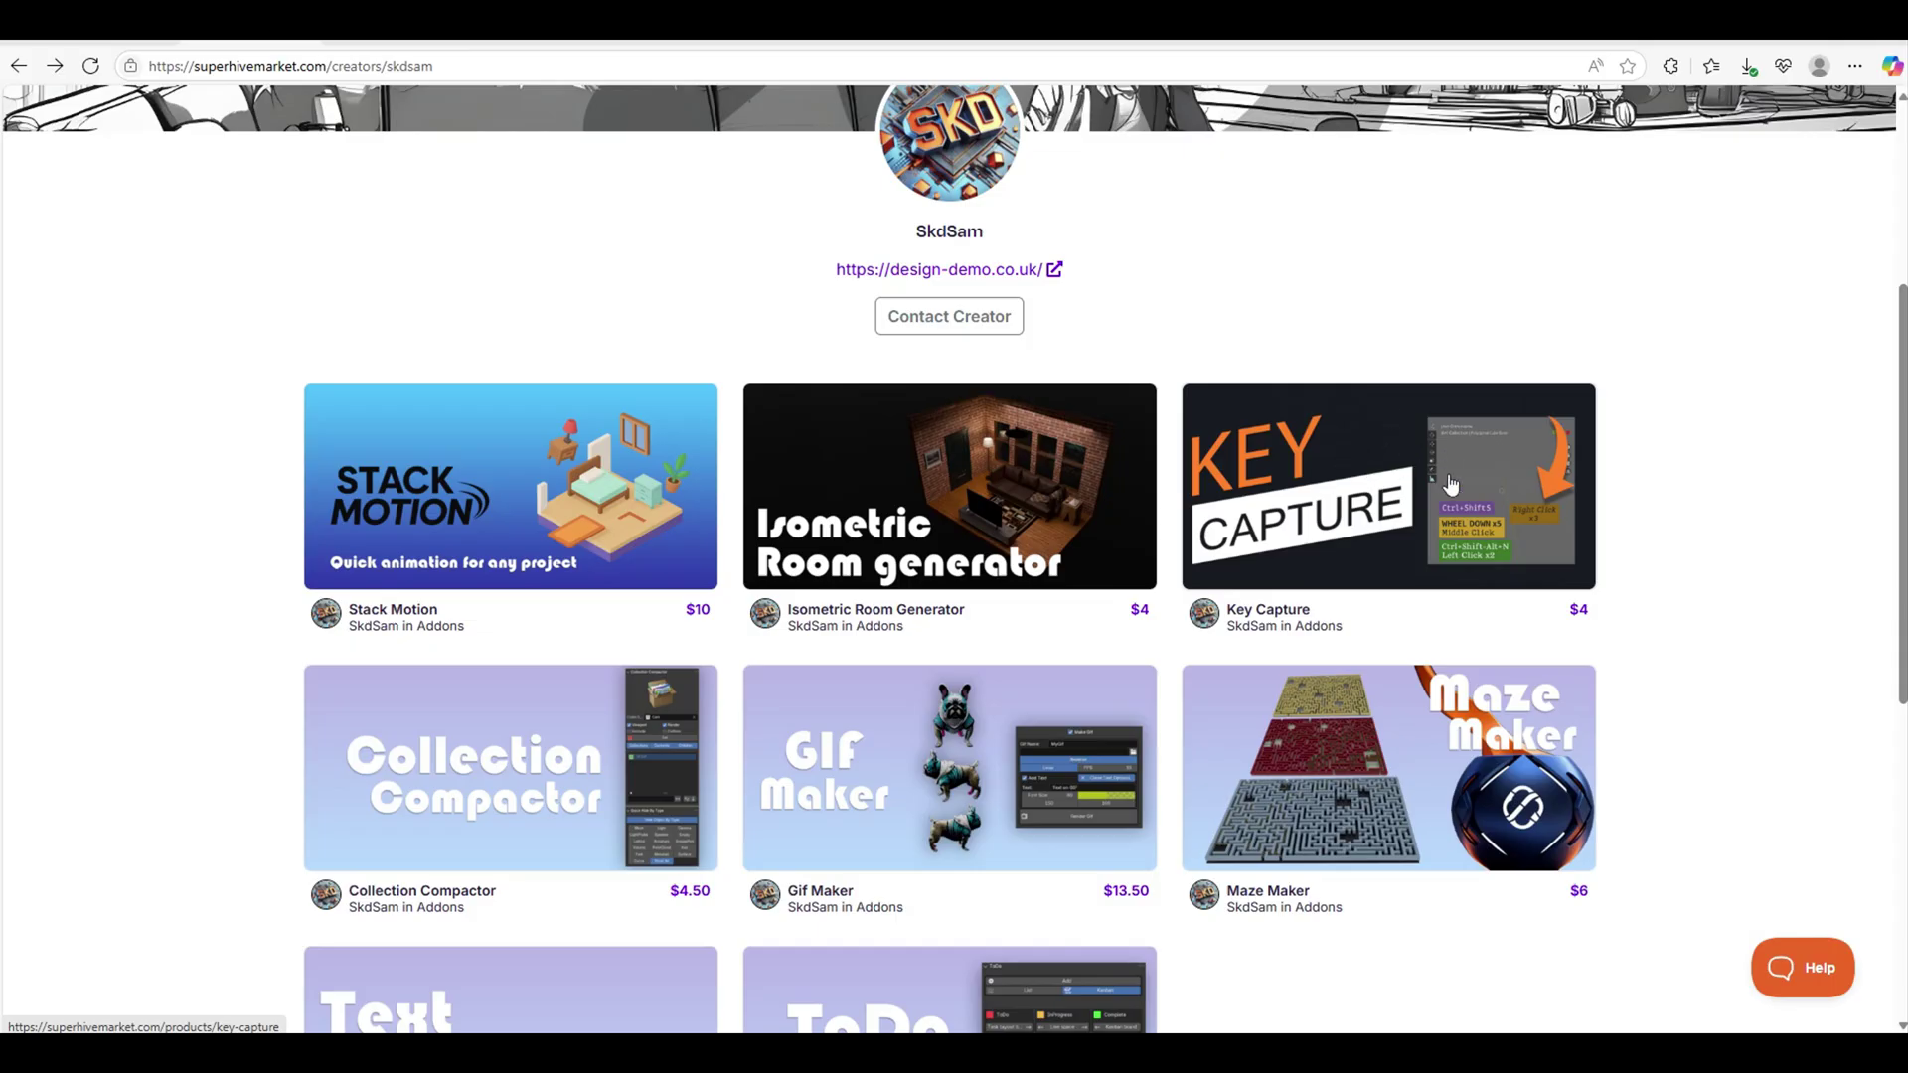
scroll(1506, 440, "up", 1)
scroll(1506, 440, "down", 2)
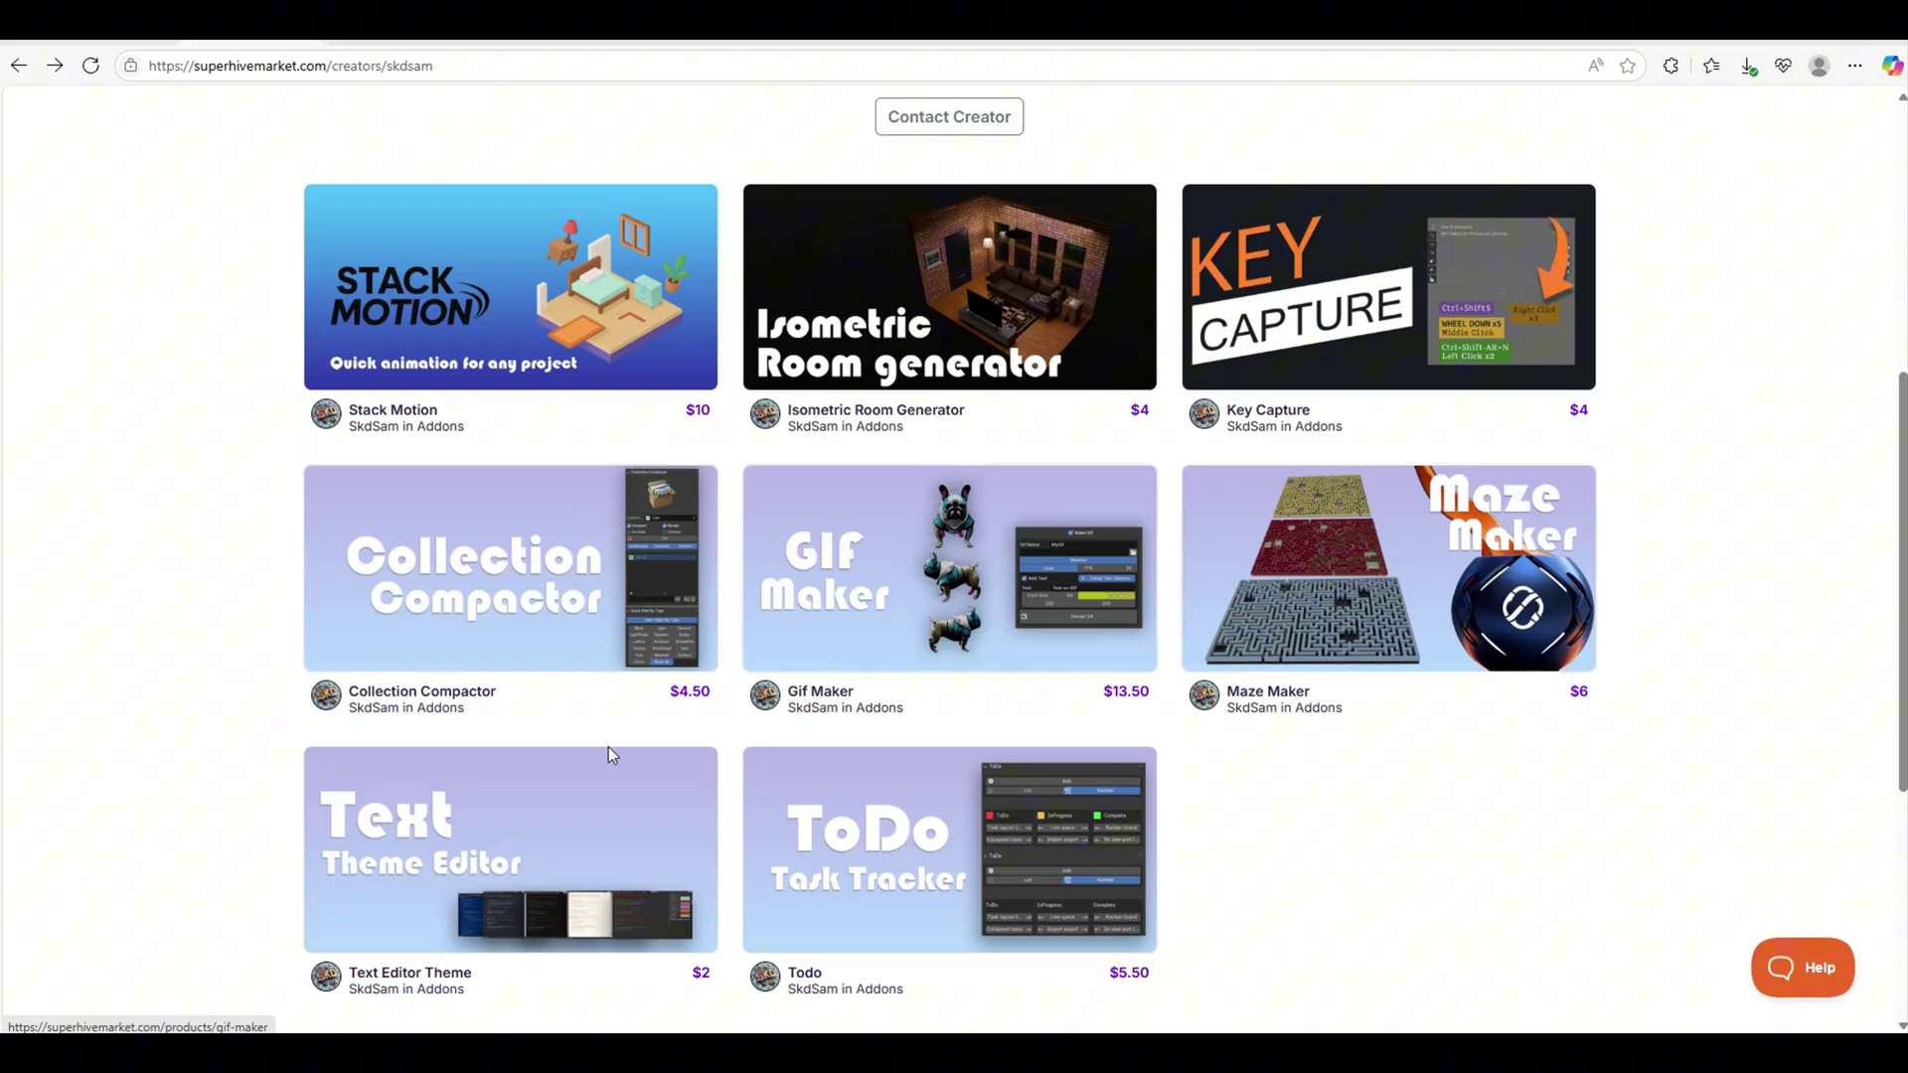
scroll(487, 785, "down", 2)
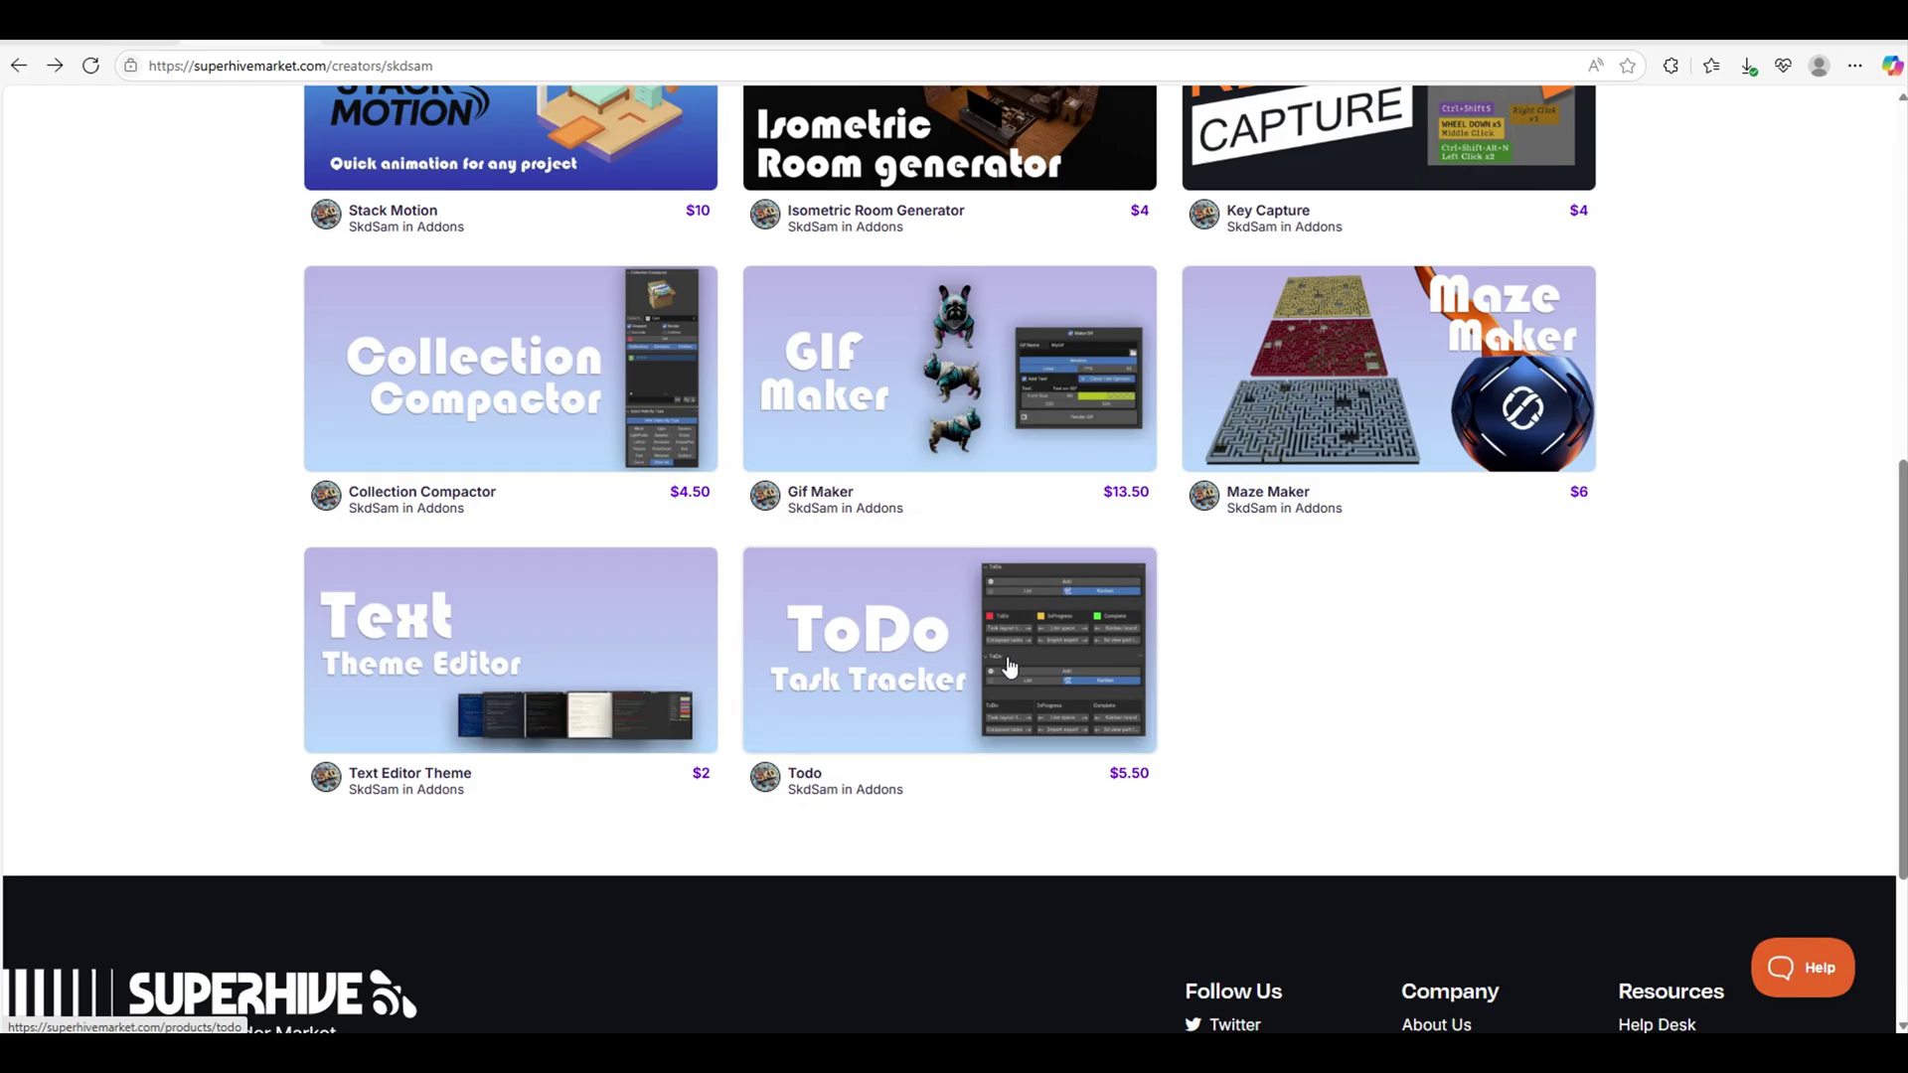
scroll(988, 656, "up", 8)
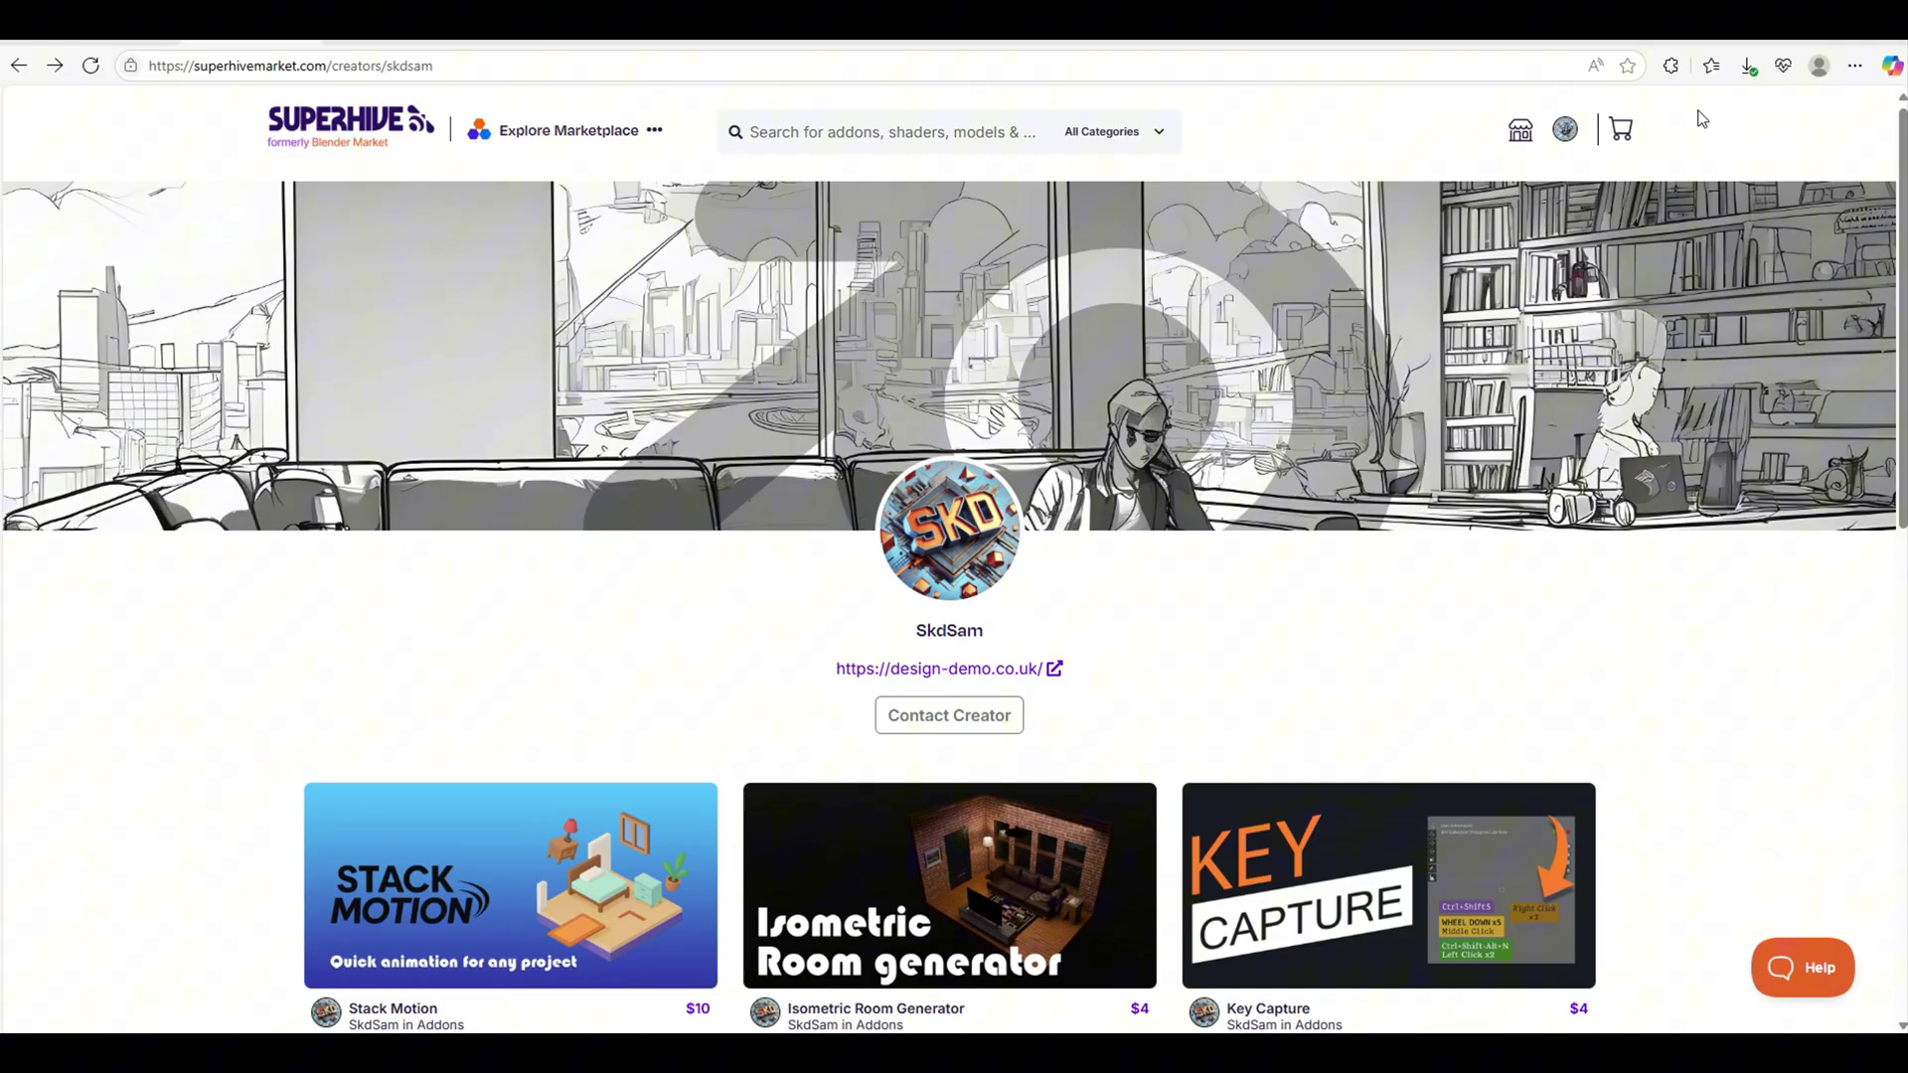
scroll(1714, 152, "down", 5)
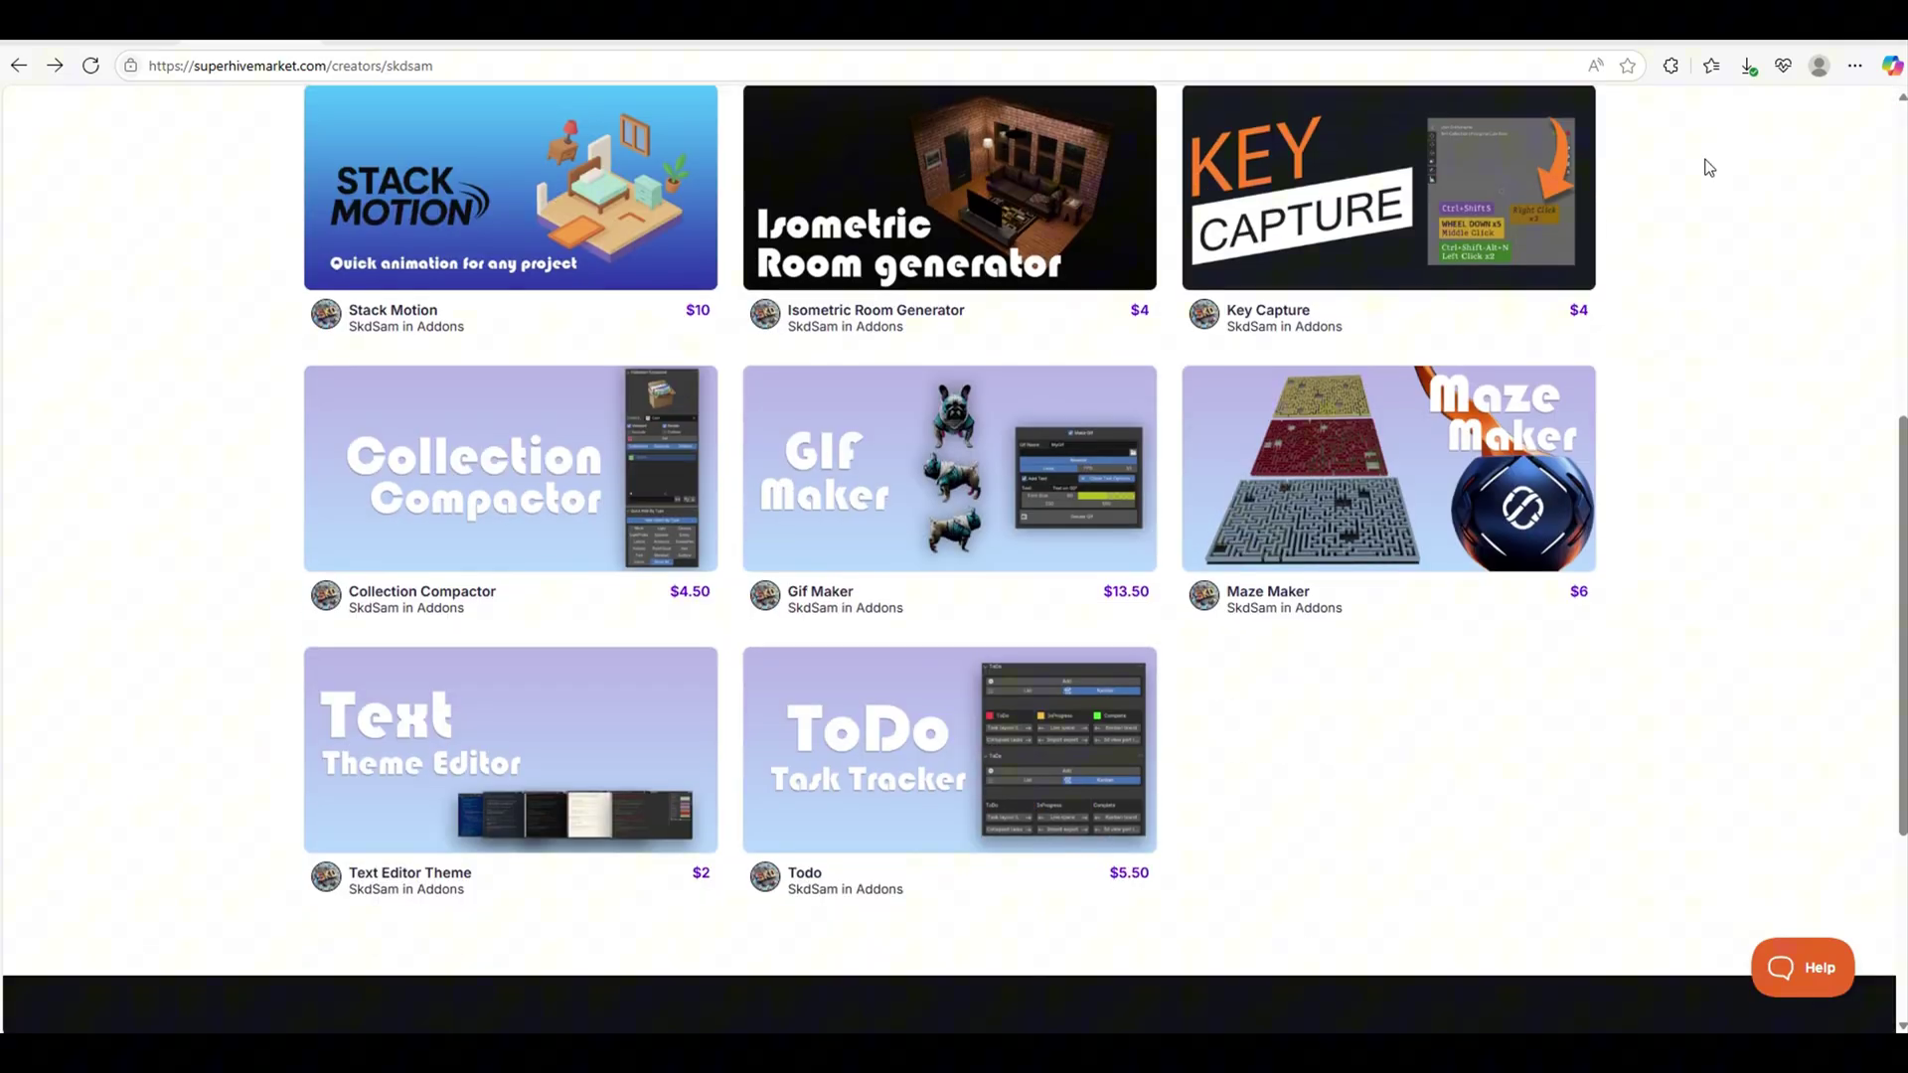